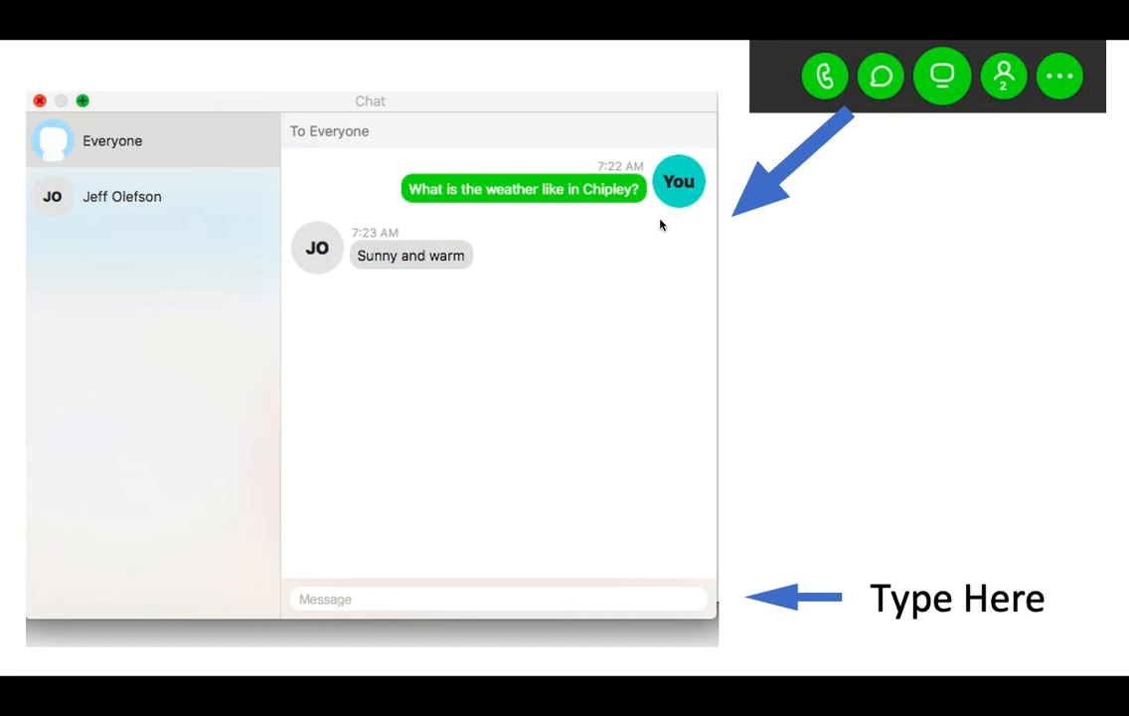
End the slide show and quit PowerPoint without saving the changes to Social Media Intro
key(Escape)
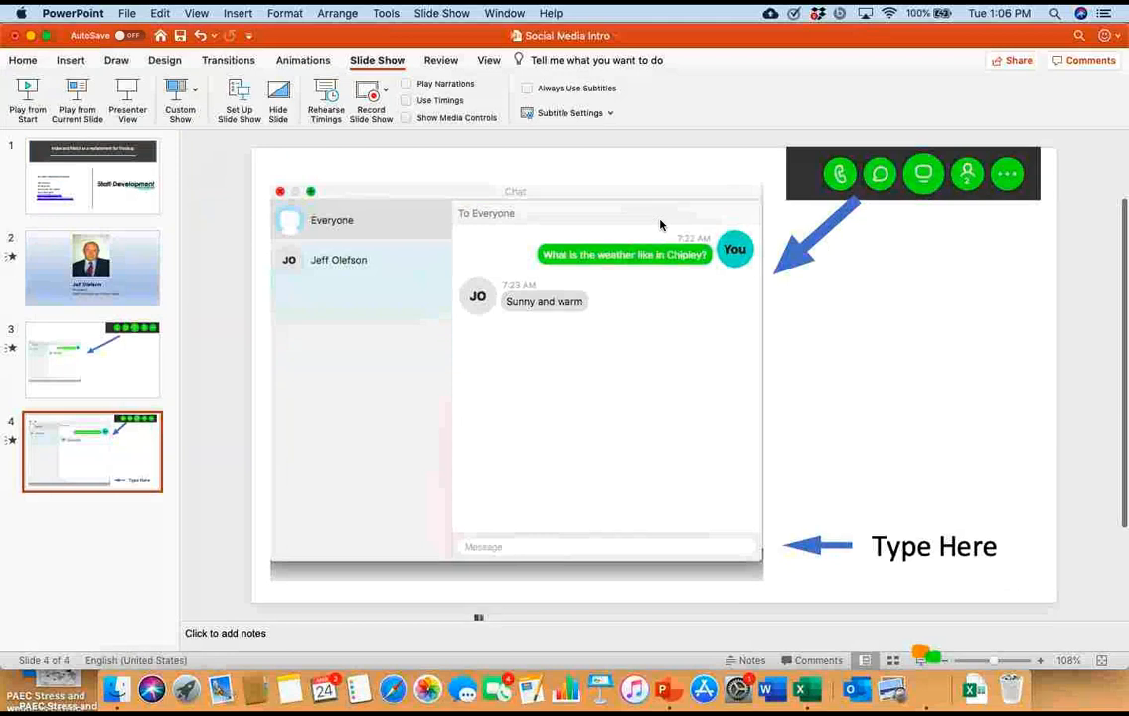
click(73, 14)
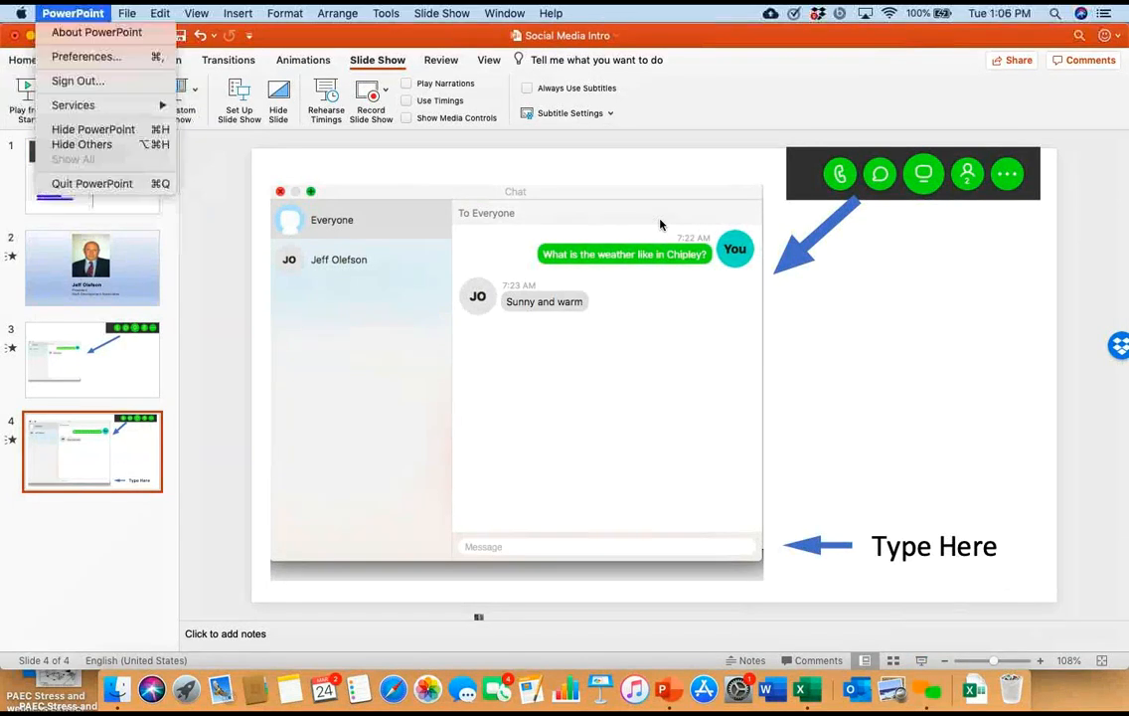
click(92, 183)
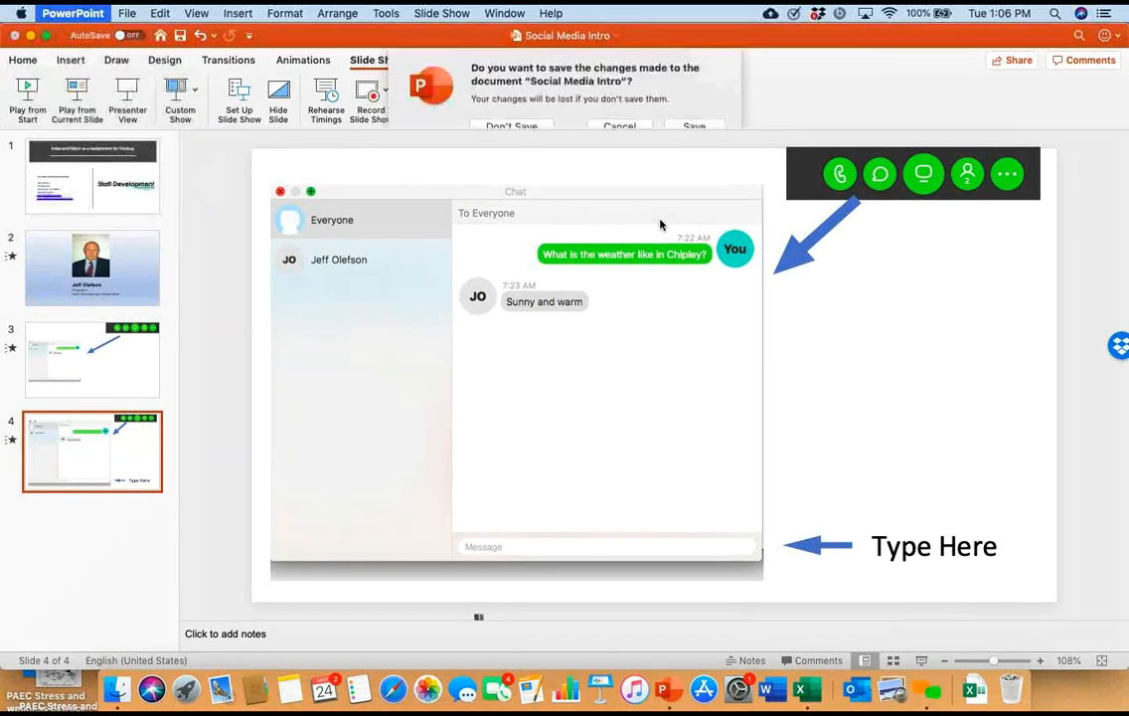
click(510, 127)
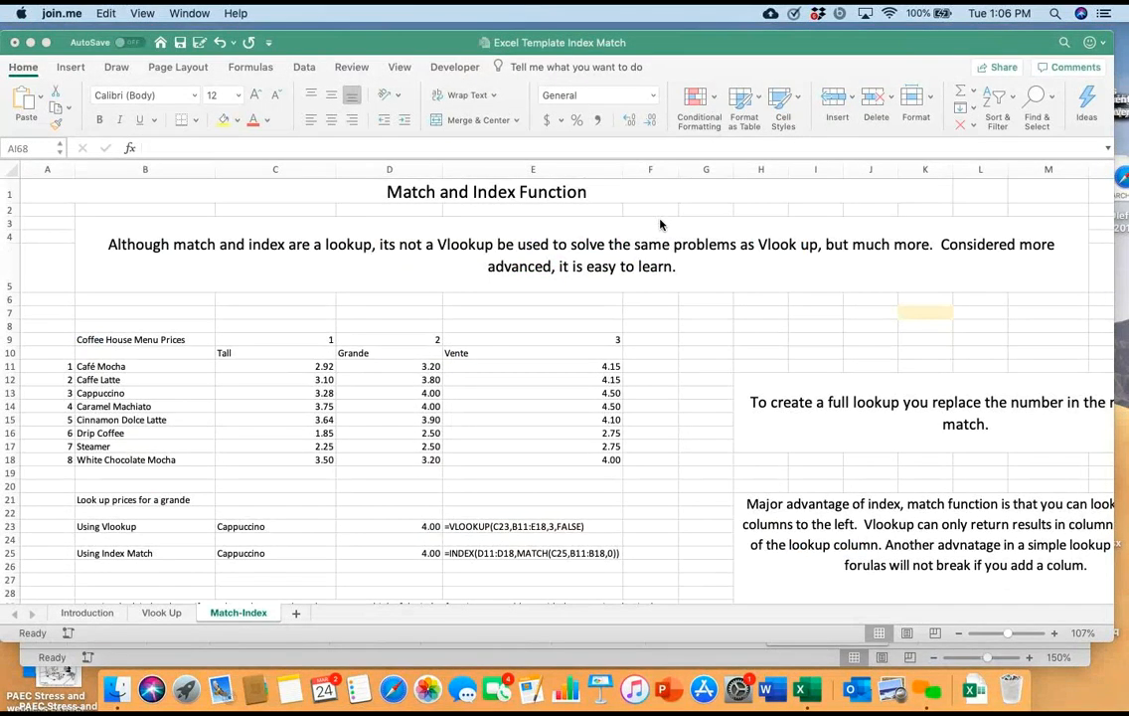
Show the Introduction sheet of the Excel Template Index Match workbook
click(86, 613)
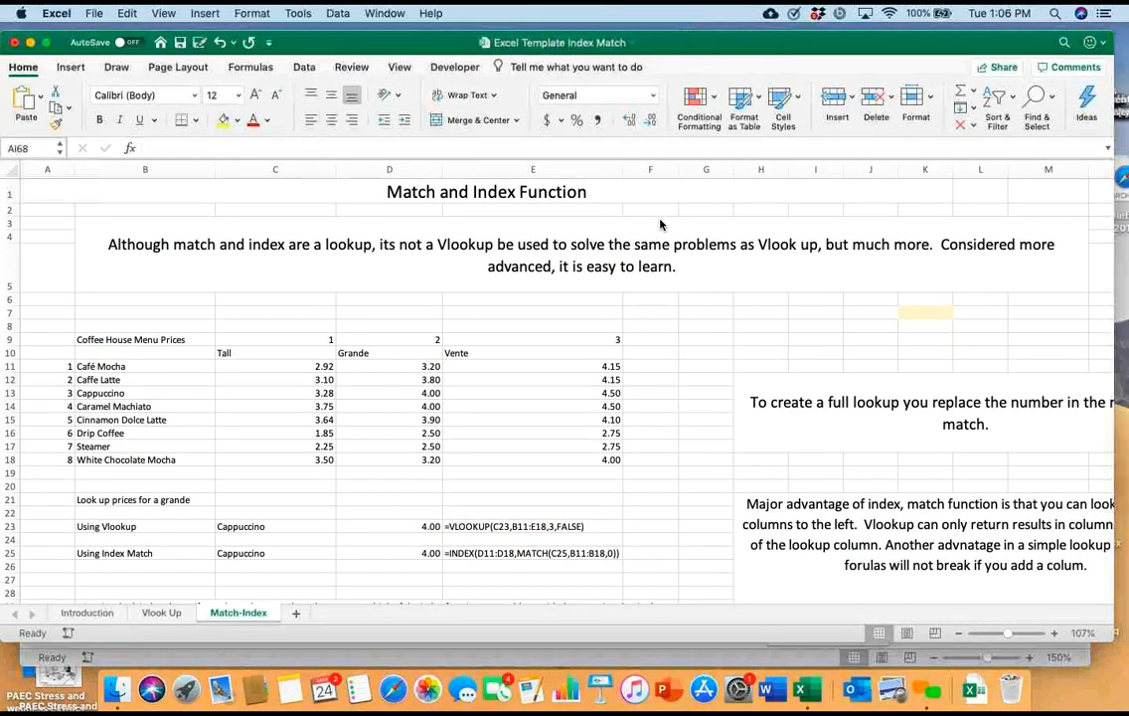
click(87, 612)
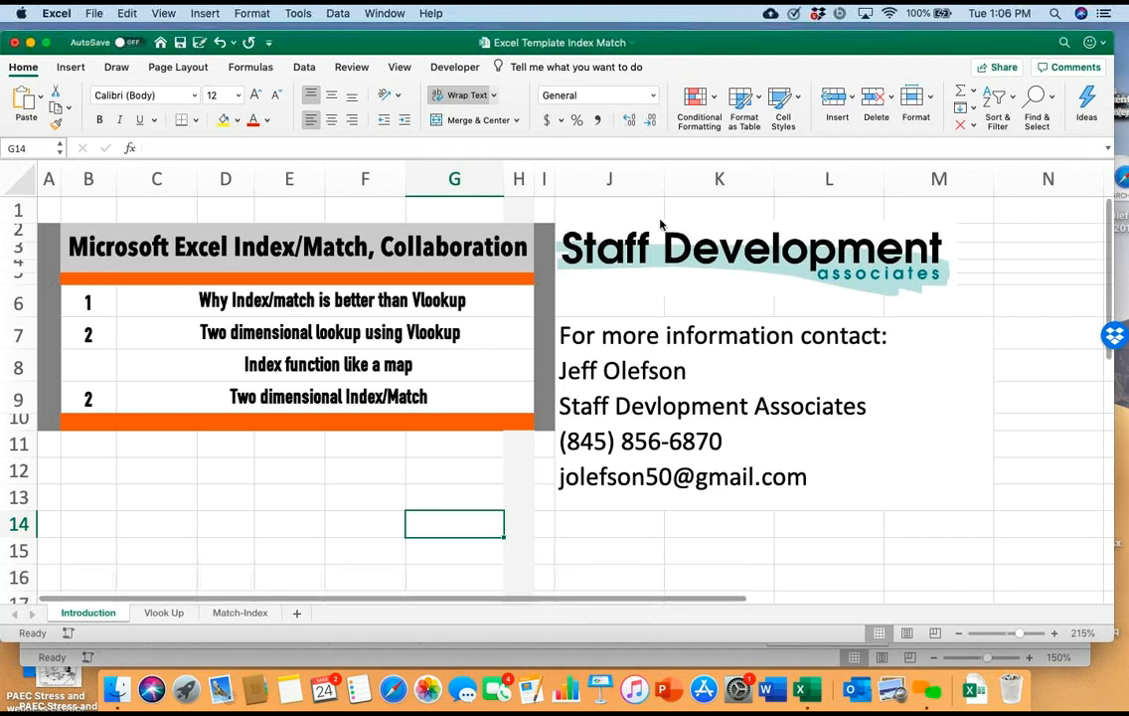
Go to the Vlook Up sheet and examine the Vlookup Table and the Look Up area
key(ctrl+Page_Down)
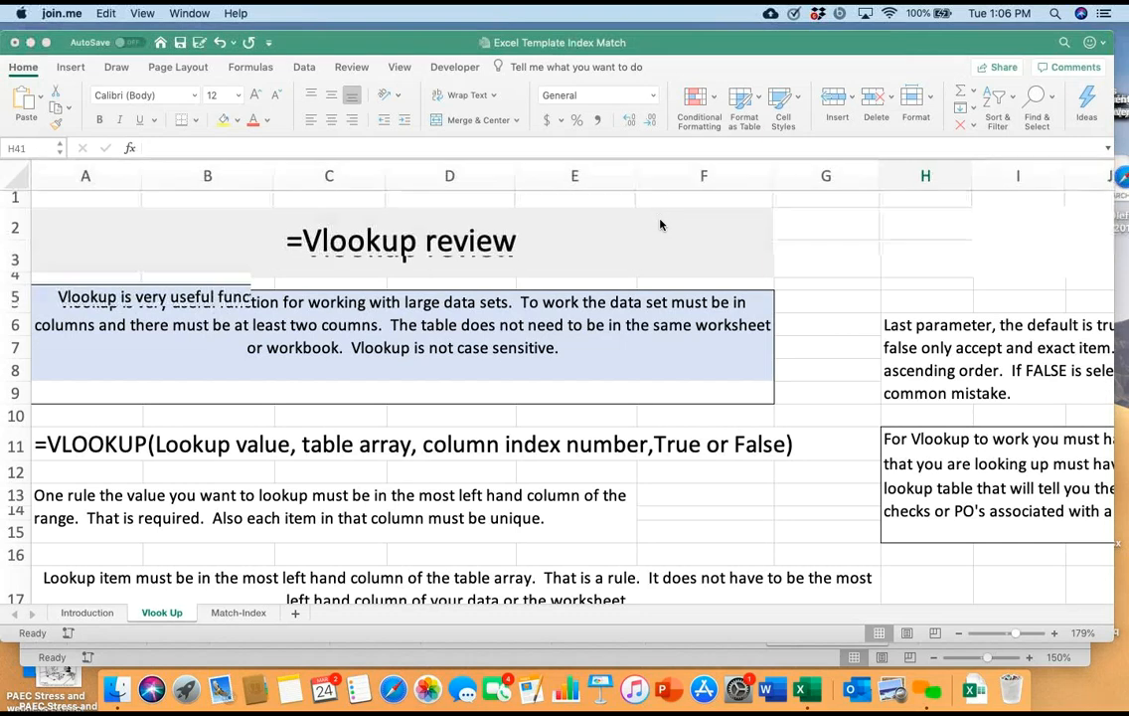
scroll(660, 225, down, 10)
scroll(660, 225, up, 3)
scroll(660, 225, right, 1)
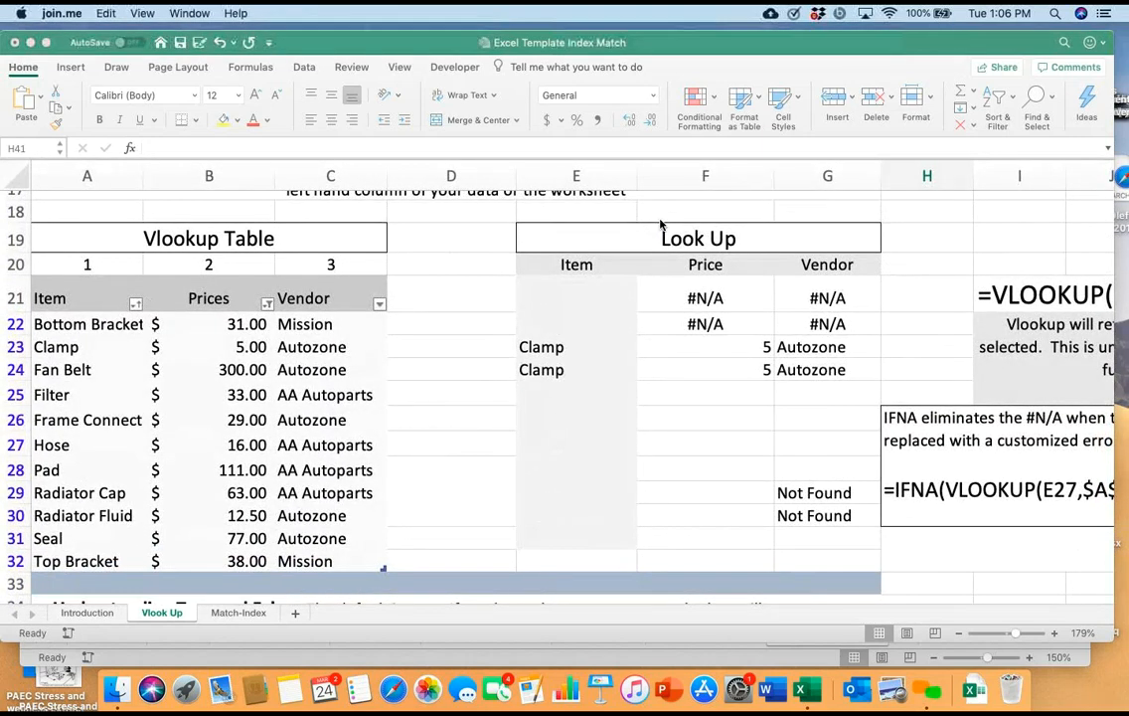
click(660, 225)
scroll(660, 224, up, 3)
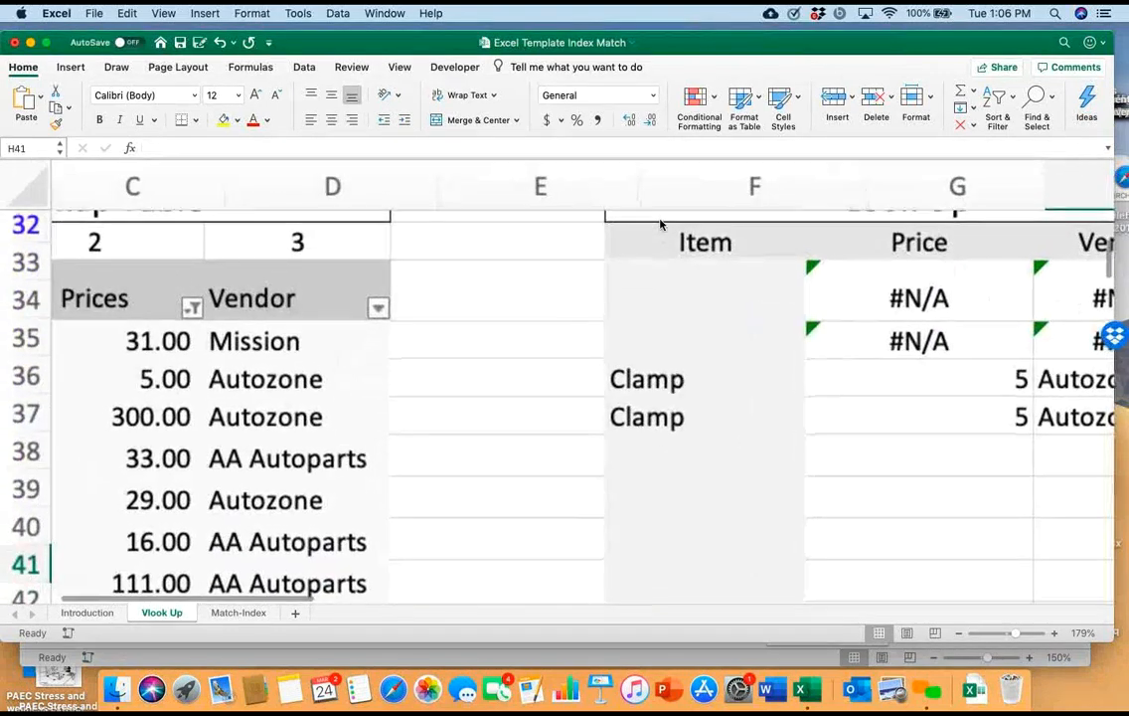
scroll(660, 224, left, 3)
scroll(660, 225, up, 3)
scroll(660, 224, down, 5)
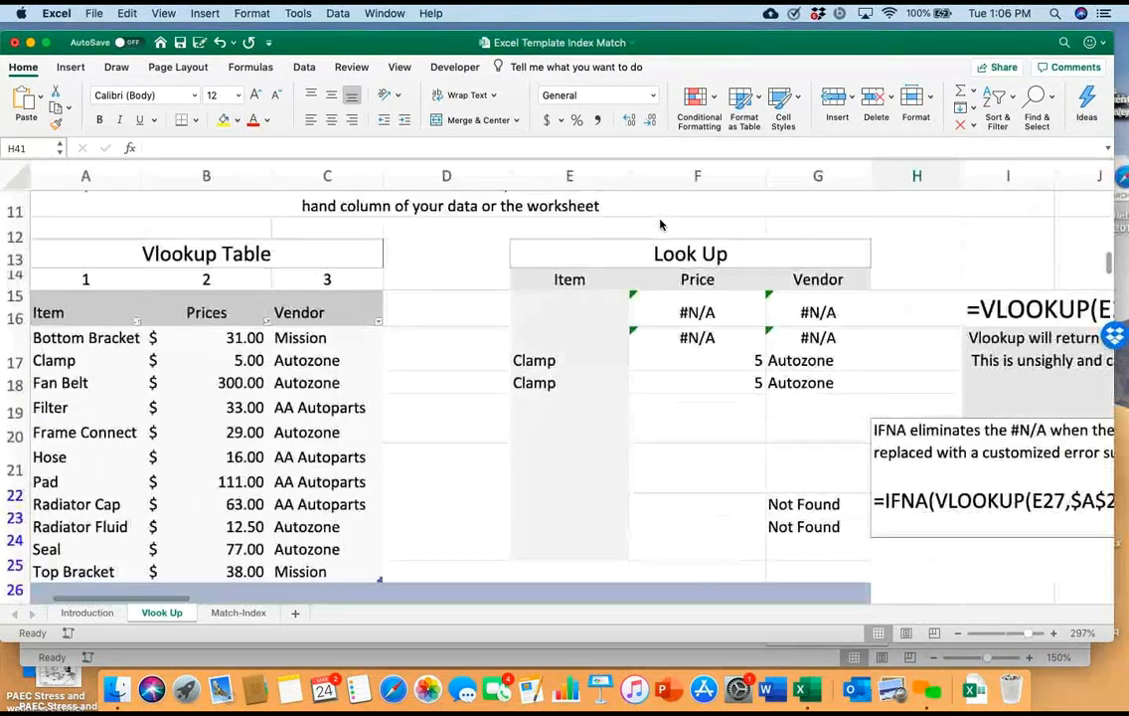
scroll(659, 225, down, 5)
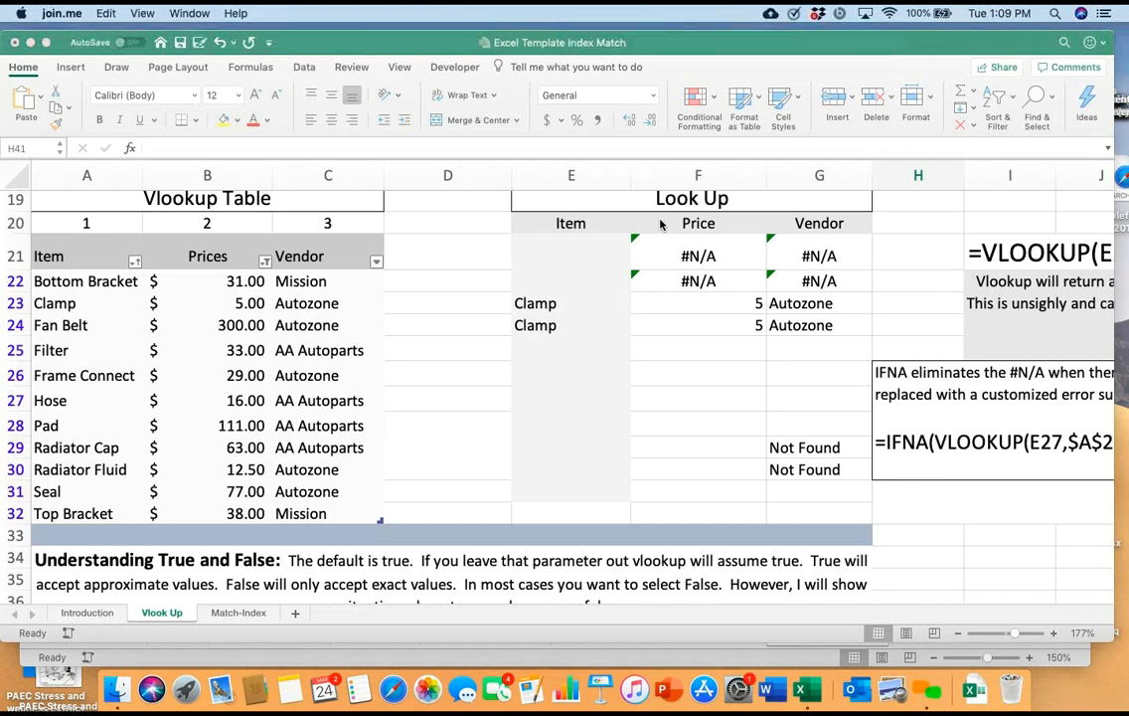
Insert a blank column before column A on the Vlook Up sheet
click(87, 175)
click(88, 175)
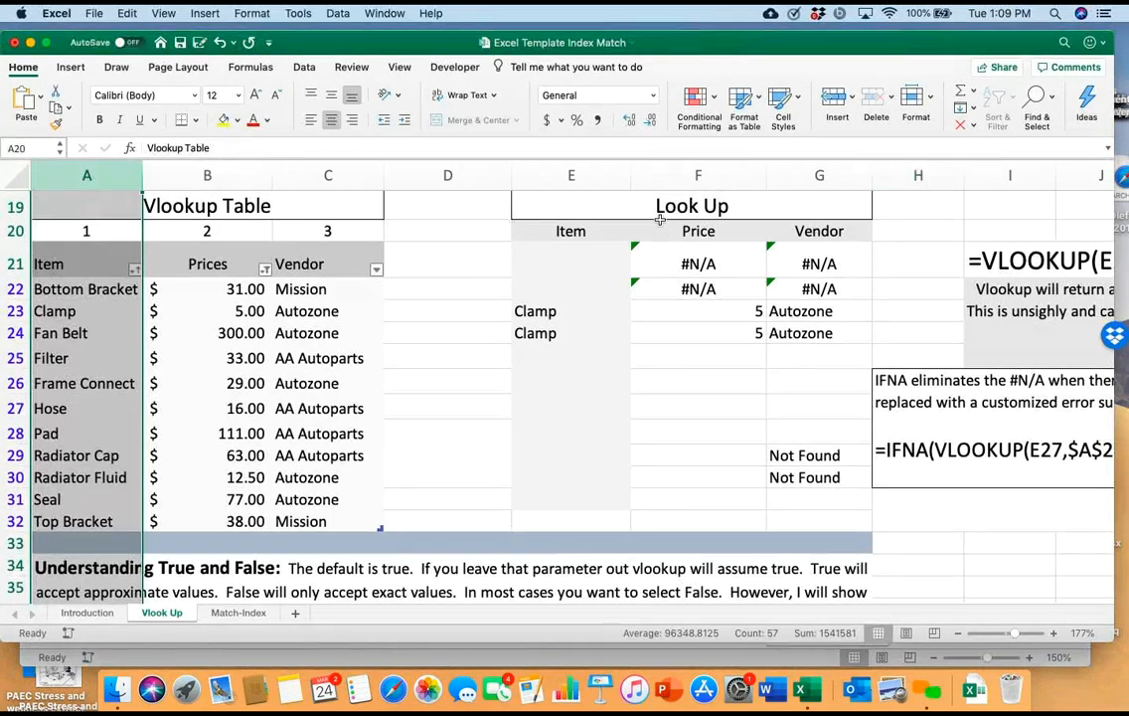
right_click(87, 175)
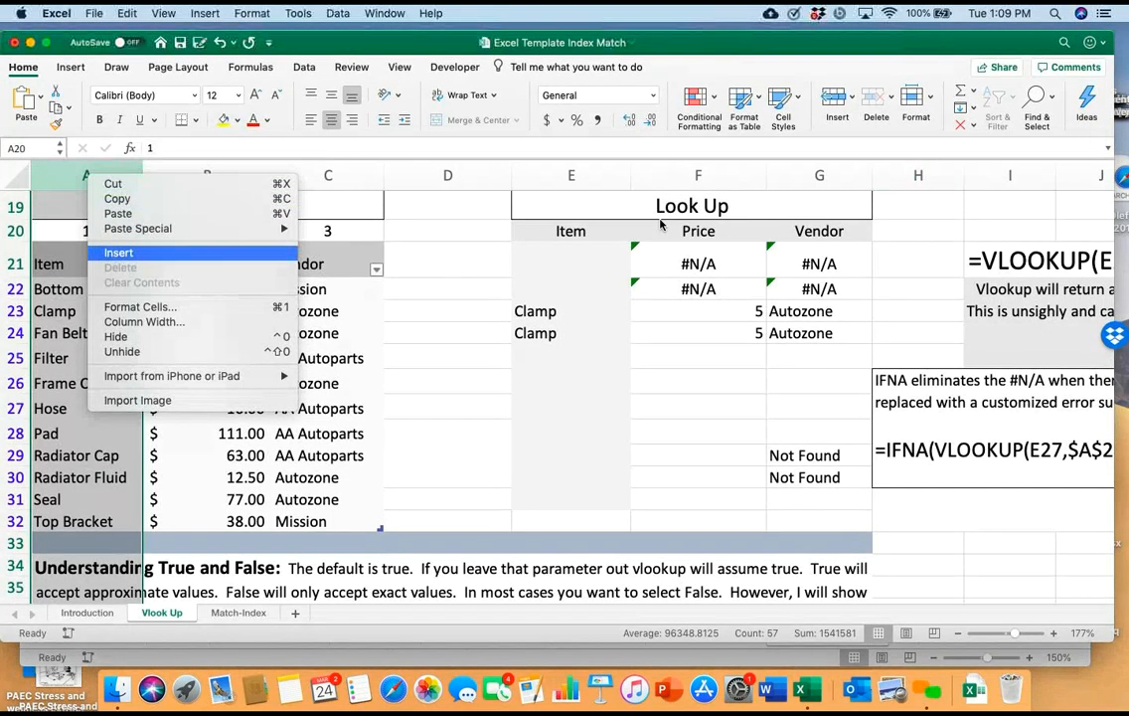
key(Escape)
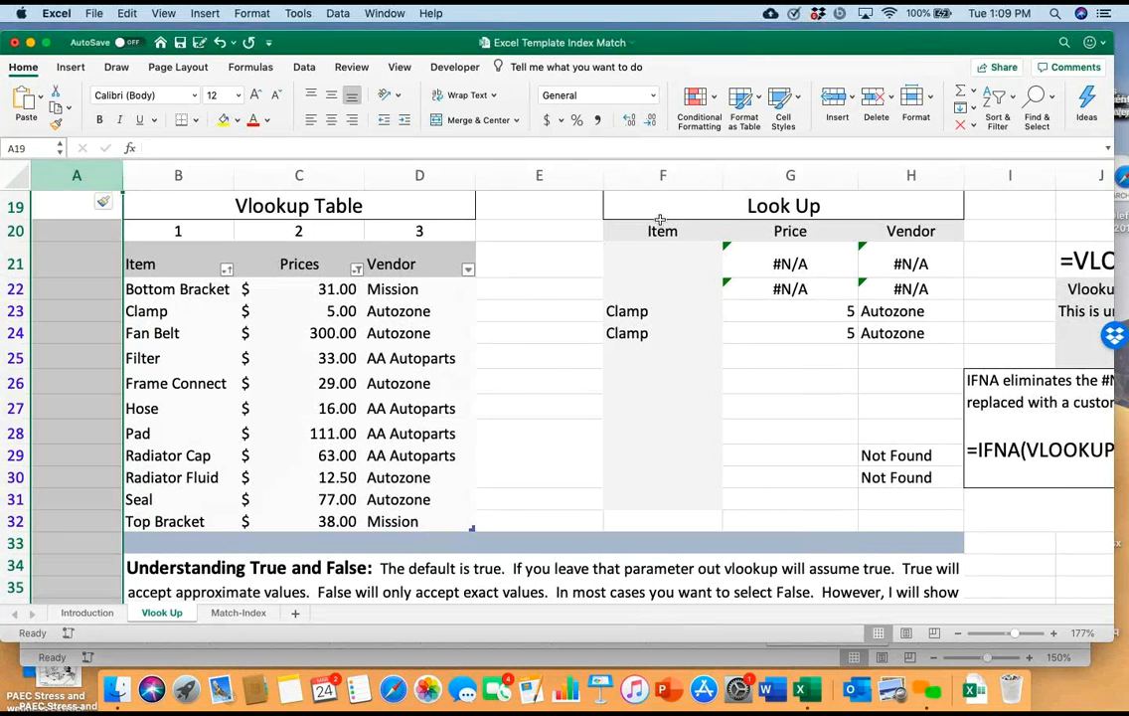
Enter 31 in cell A22, beside the Bottom Bracket row of the Vlookup Table
key(Down)
key(Down)
key(Down)
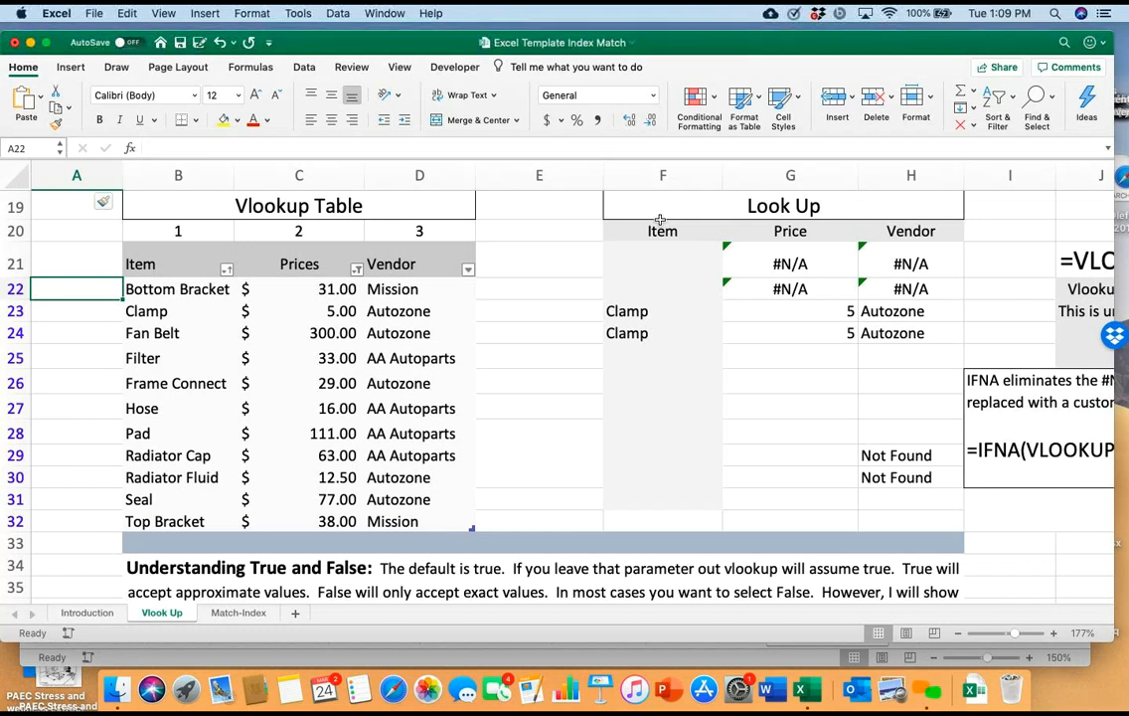
text(31)
key(Return)
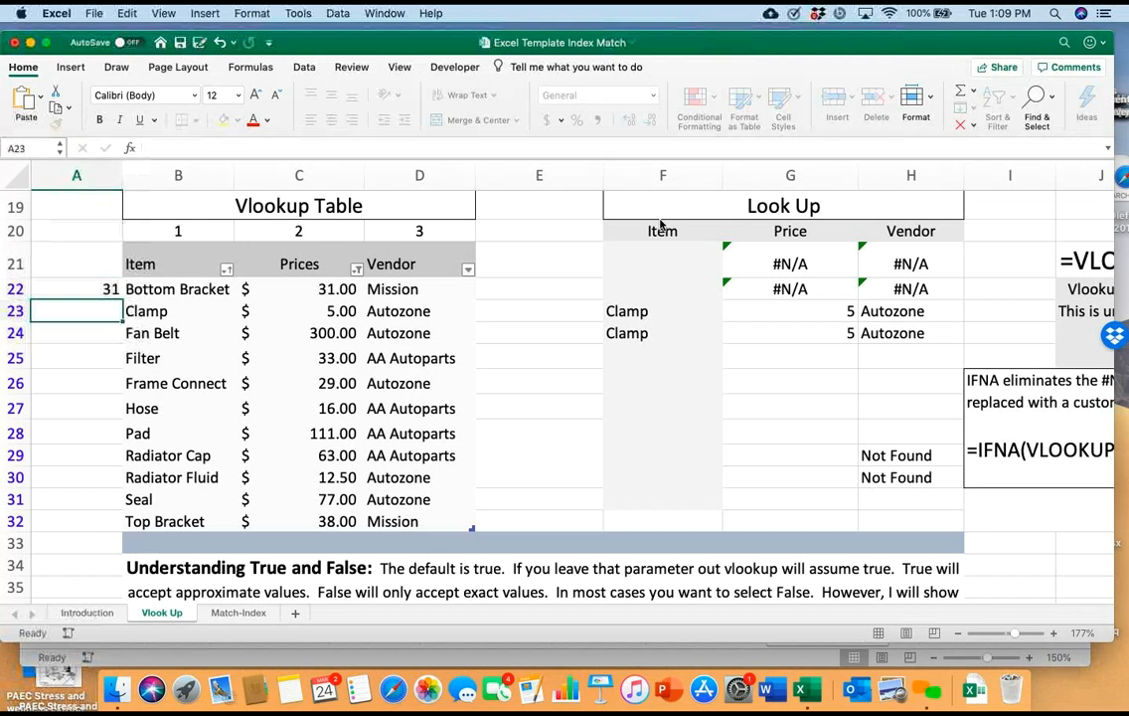
key(Up)
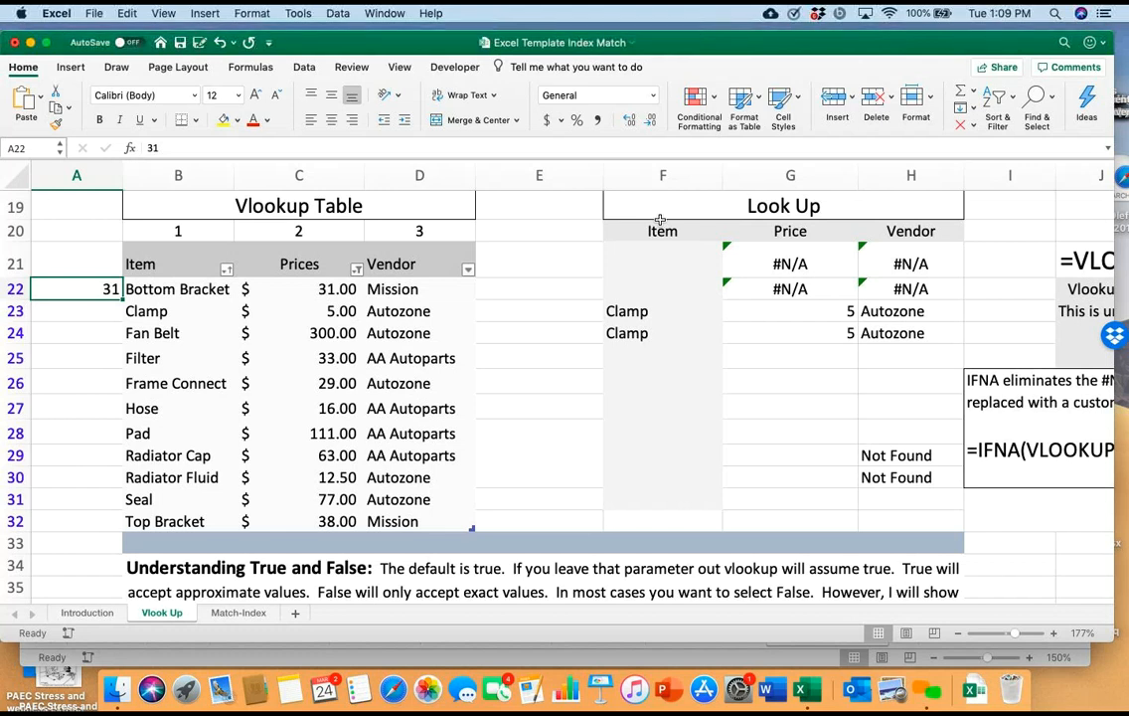
Delete the inserted column A and select the Bottom Bracket cell in the Vlookup Table
right_click(77, 176)
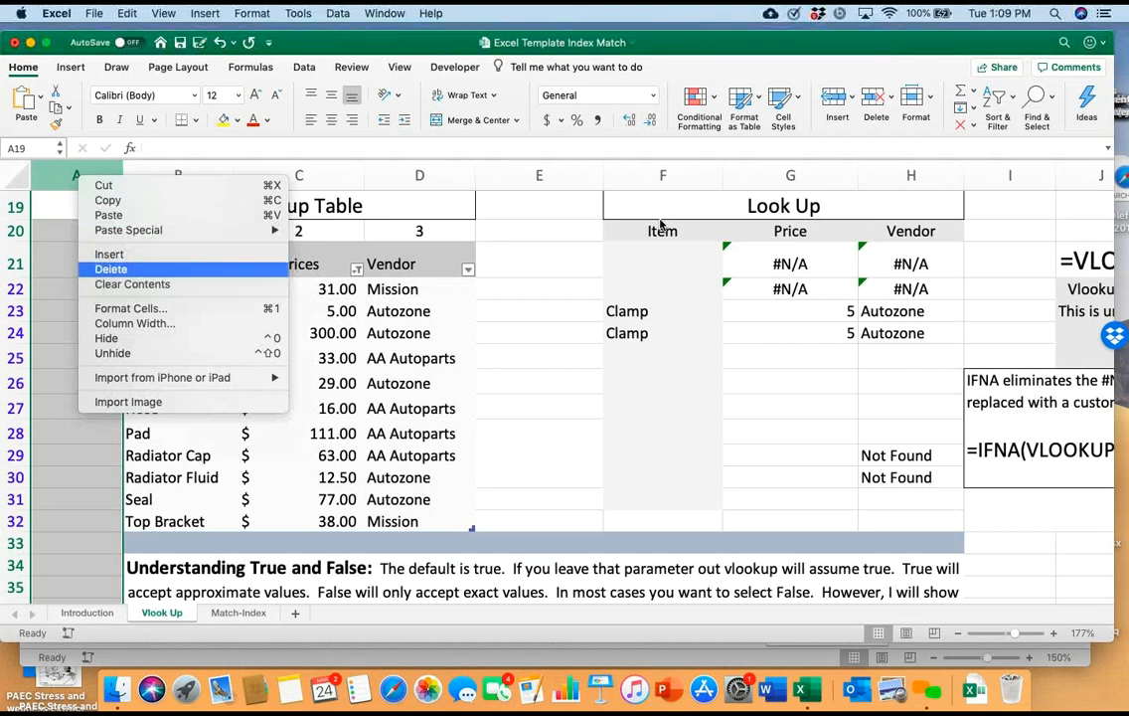
click(112, 269)
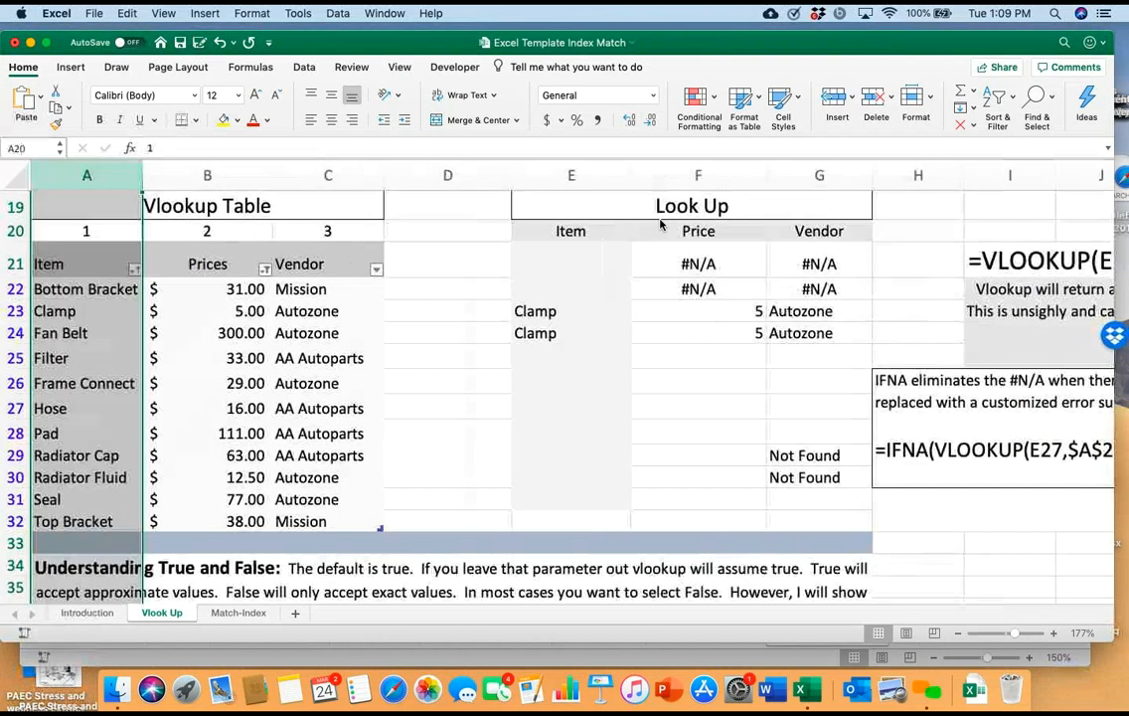
click(87, 289)
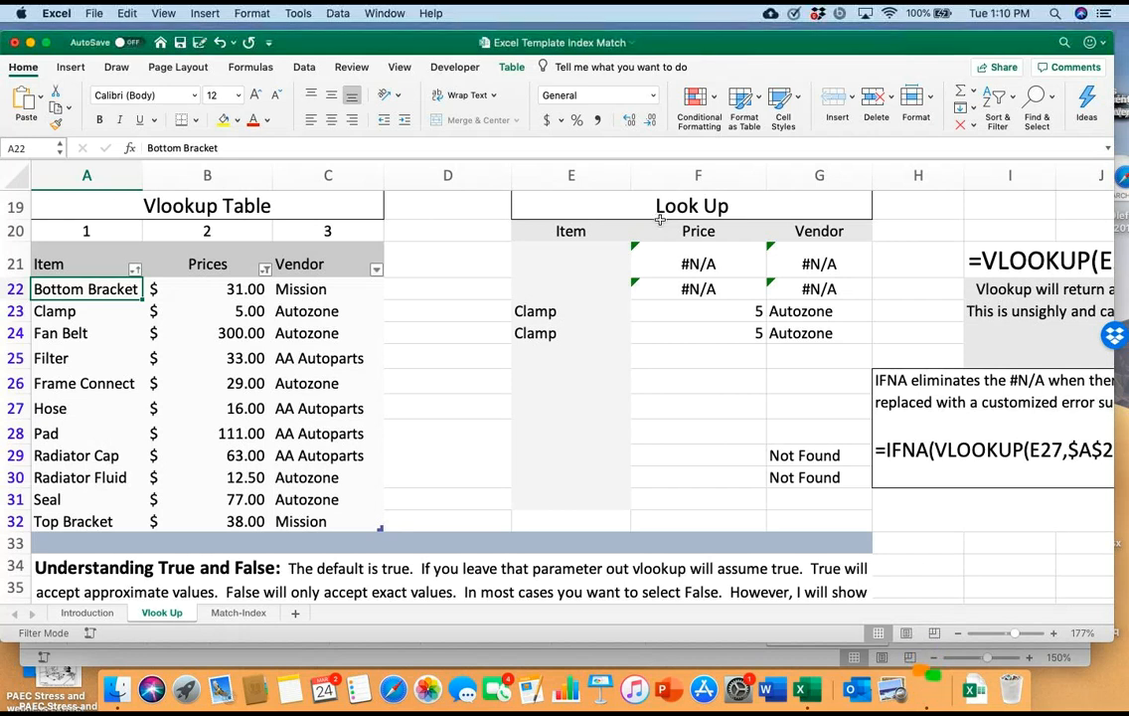
Review the VLOOKUP syntax and rules above the tables and inspect the Price formula in cell F21
click(661, 223)
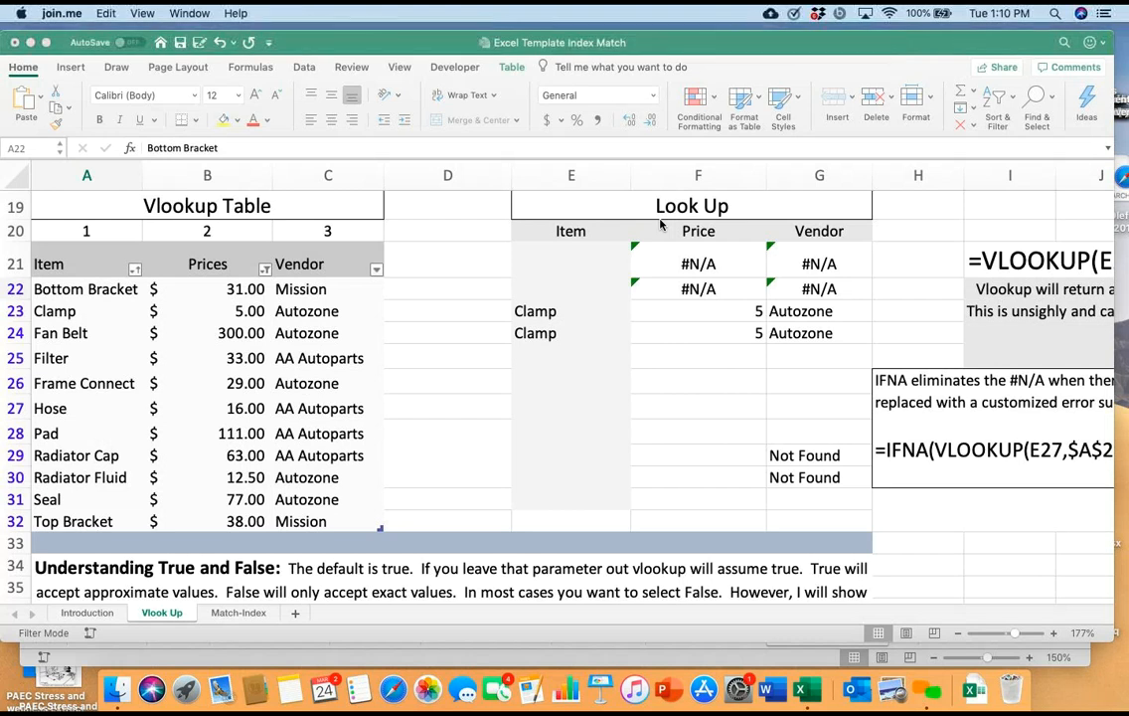
scroll(659, 225, up, 4)
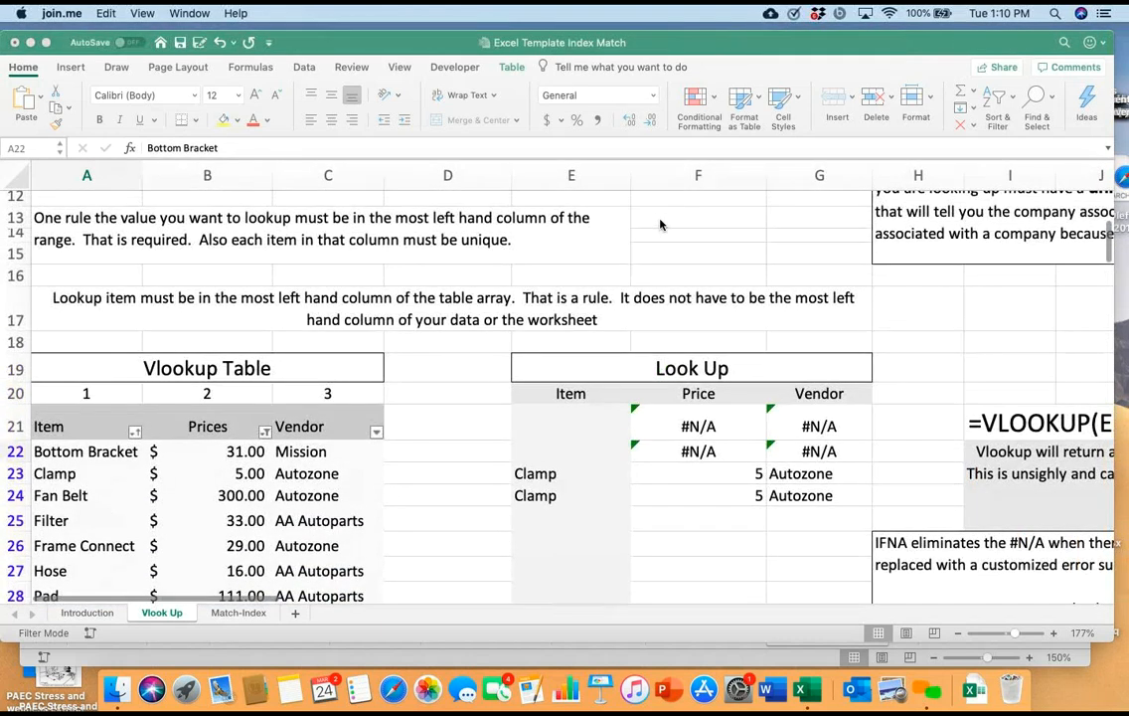
scroll(660, 224, up, 4)
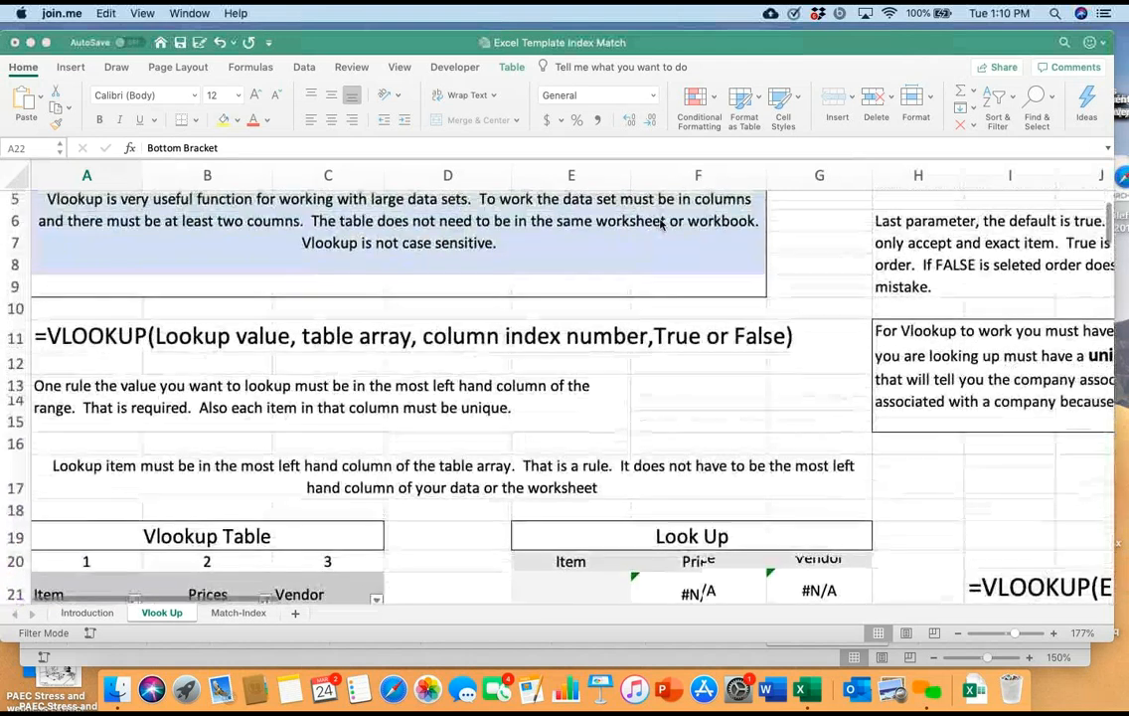
scroll(660, 225, down, 3)
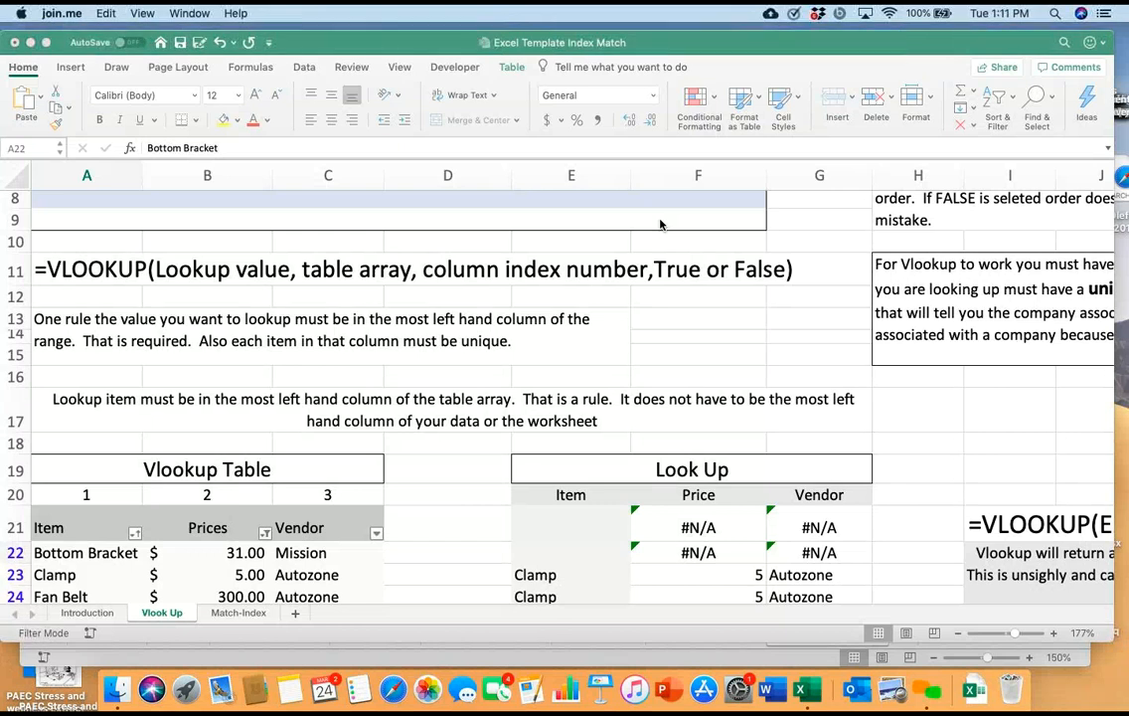
scroll(660, 224, down, 5)
scroll(660, 225, right, 2)
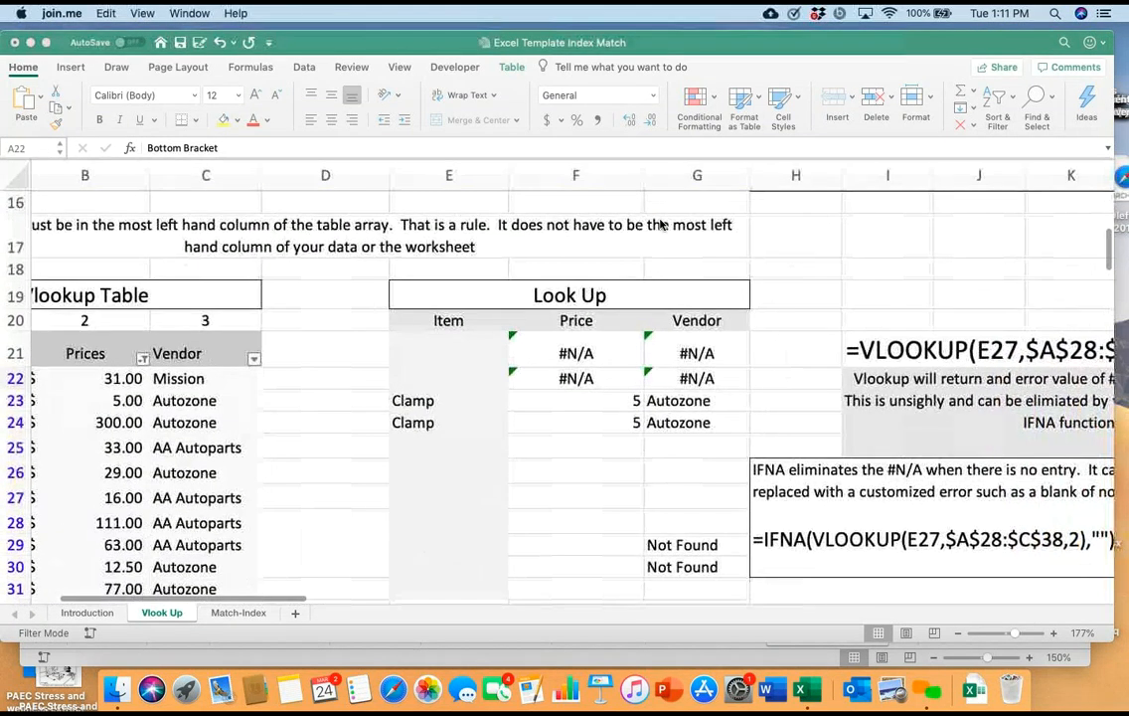
click(576, 353)
click(576, 353)
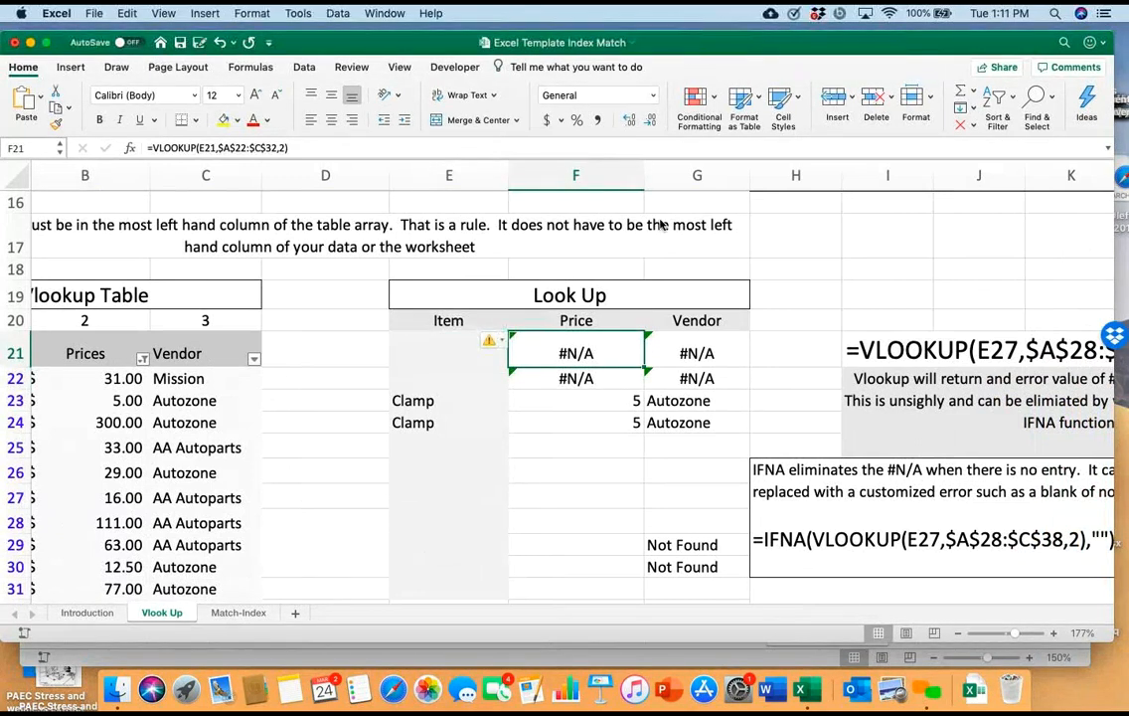
Choose Bottom Bracket from the list of items in lookup cell E21
key(Left)
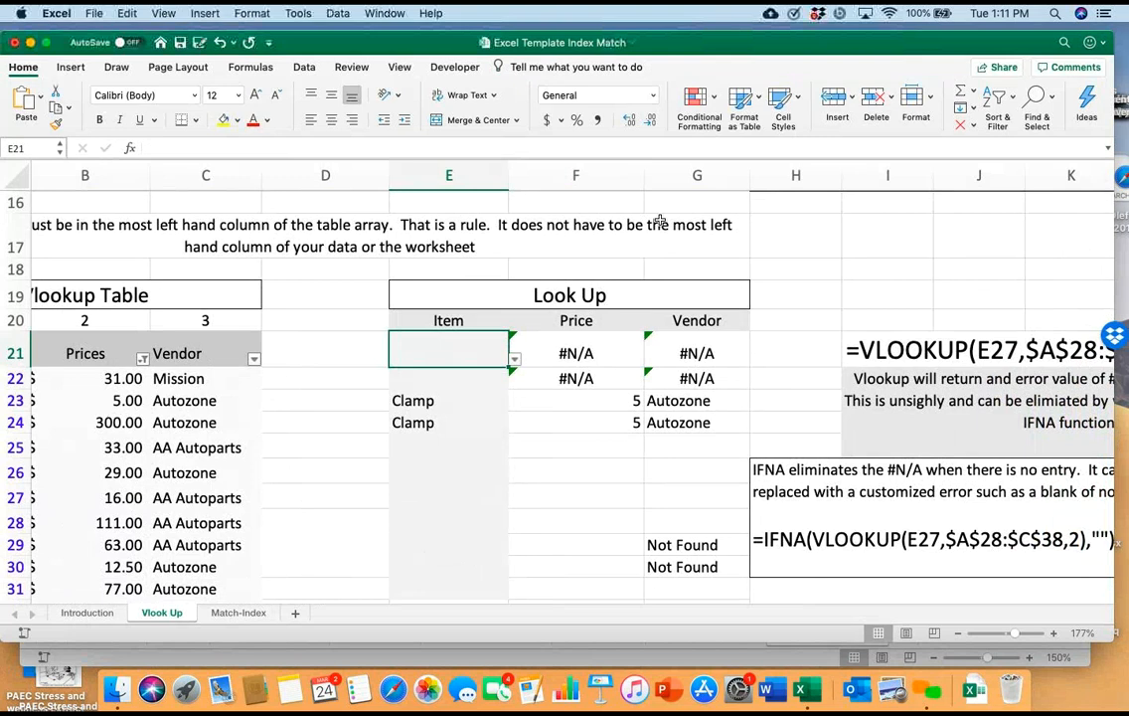
key(alt+Down)
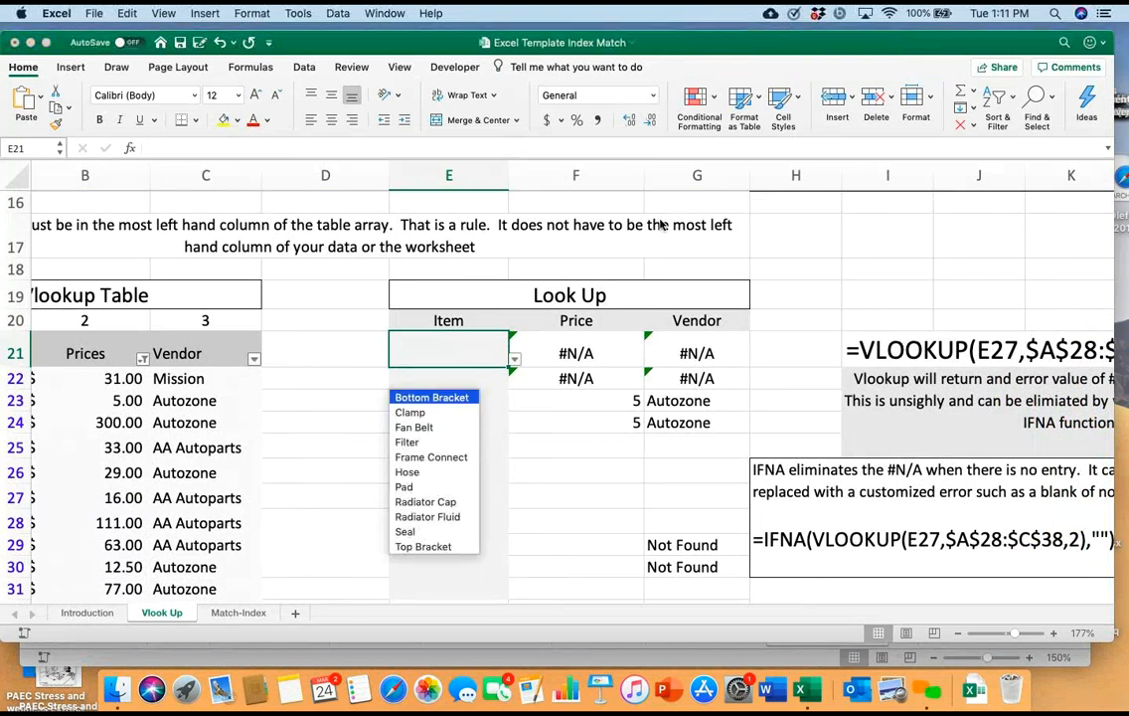
key(Return)
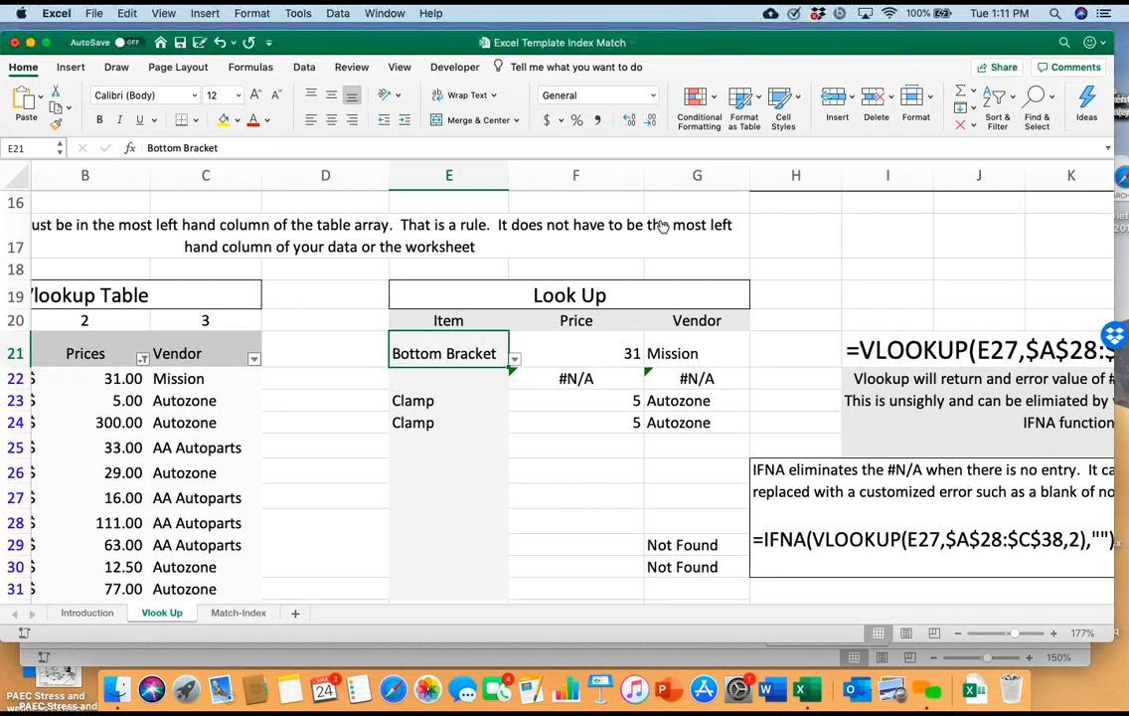
Clear the item in lookup cell E21 and choose Fan Belt from its list instead
key(alt+Down)
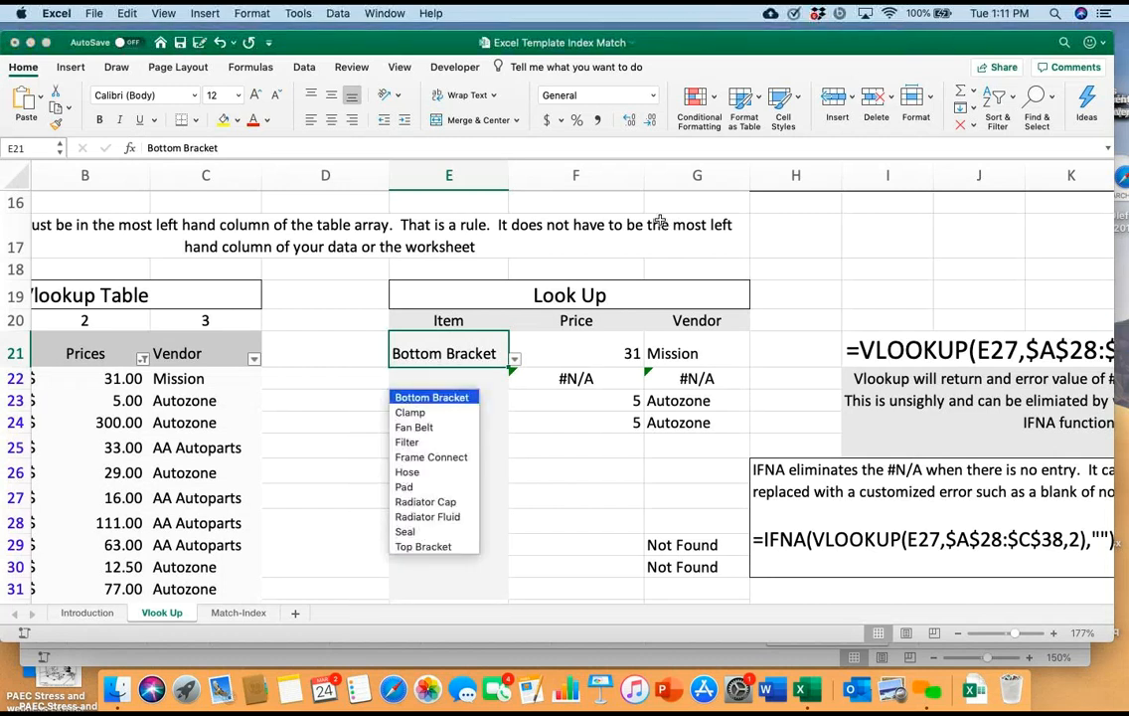
key(Escape)
key(F2)
key(BackSpace)
key(BackSpace)
key(BackSpace)
key(BackSpace)
key(BackSpace)
key(BackSpace)
key(BackSpace)
key(BackSpace)
key(BackSpace)
key(BackSpace)
key(BackSpace)
key(BackSpace)
key(BackSpace)
key(BackSpace)
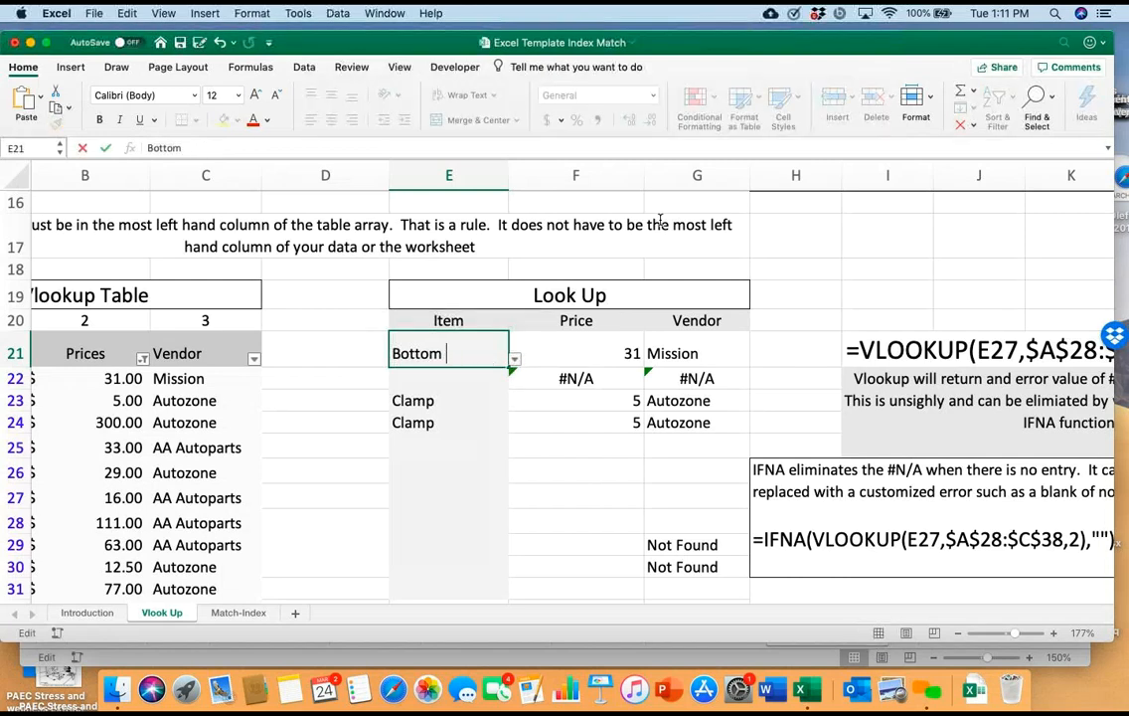
scroll(660, 220, up, 10)
scroll(660, 219, left, 2)
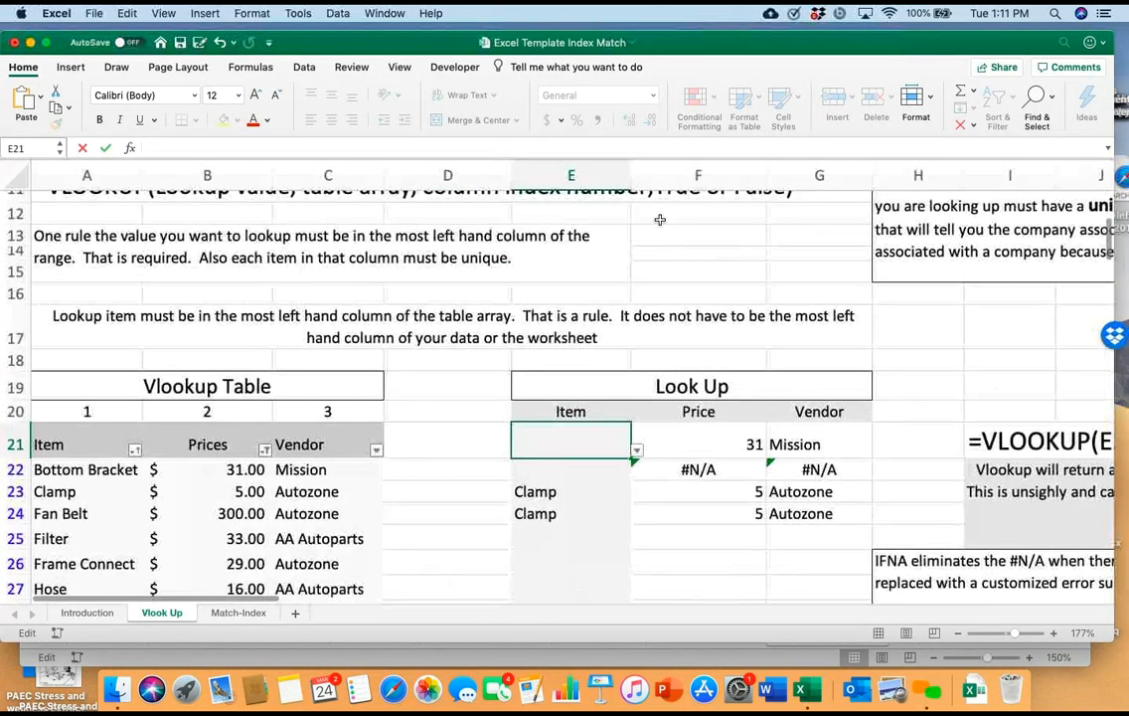
scroll(660, 220, down, 2)
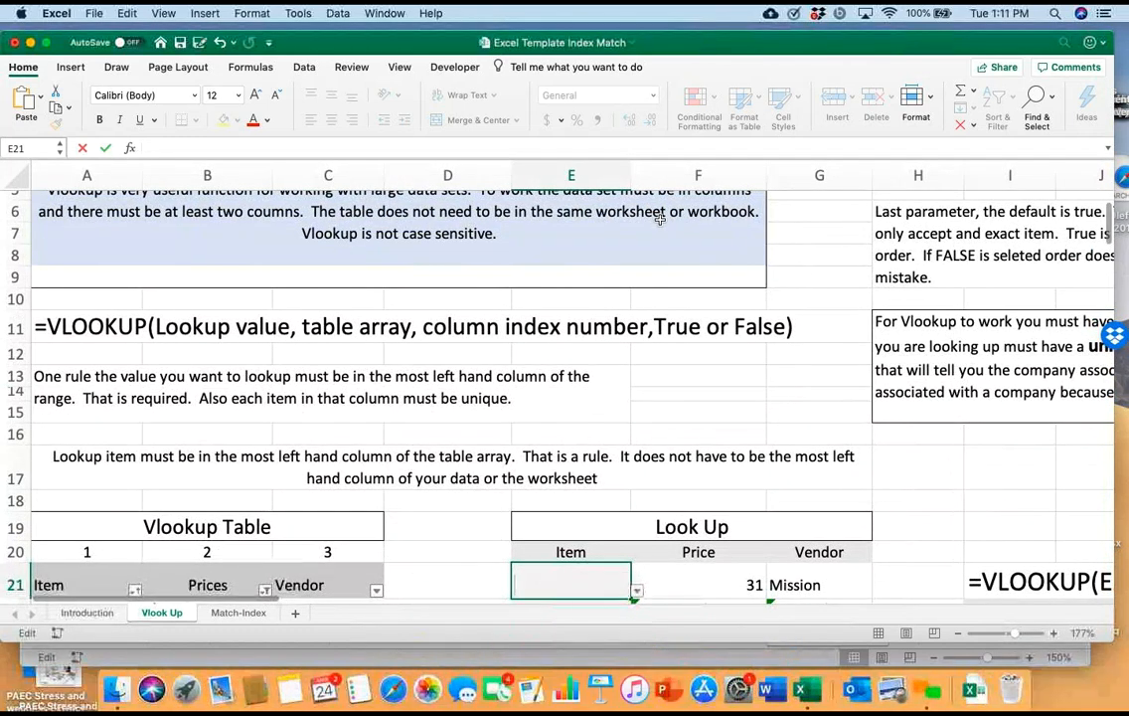
key(alt+Down)
key(Down)
key(Down)
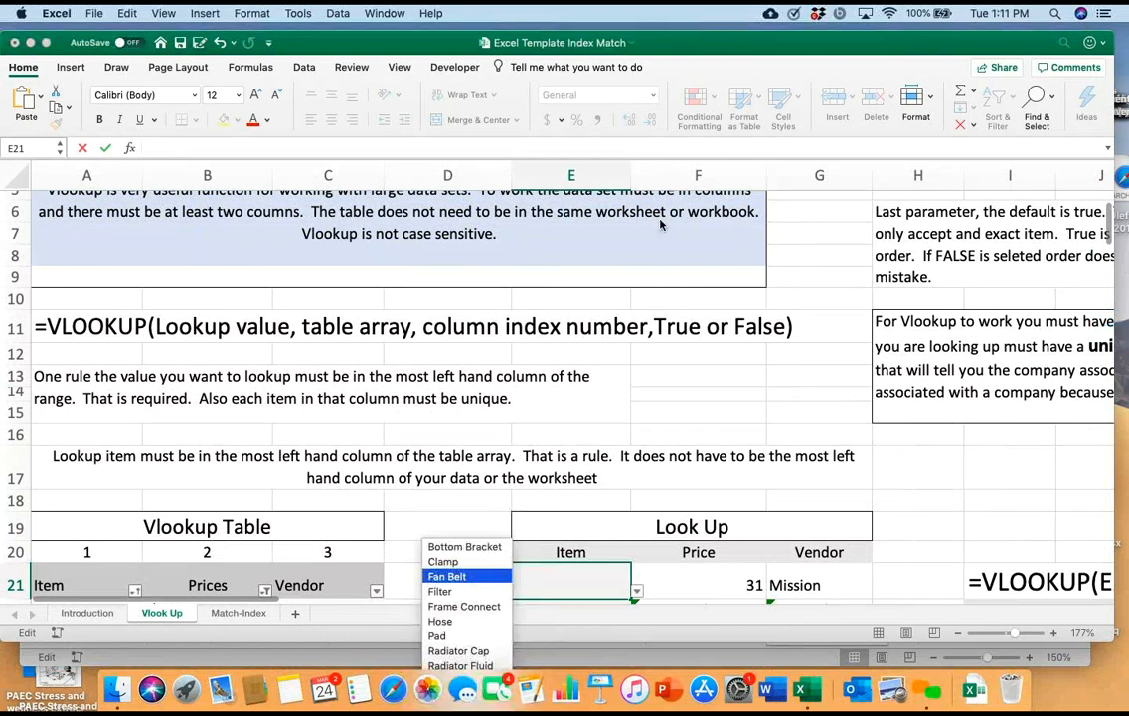
key(Return)
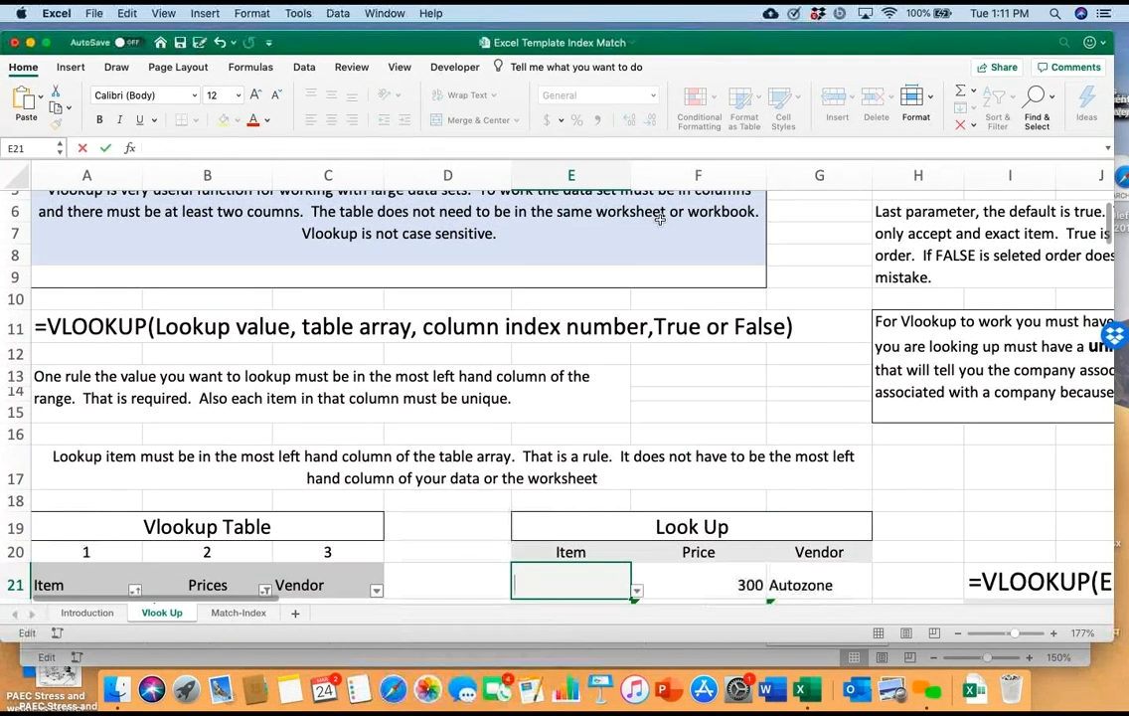
Choose Clamp from the list of items in the emptied lookup cell E21
click(448, 526)
click(570, 583)
scroll(659, 218, down, 5)
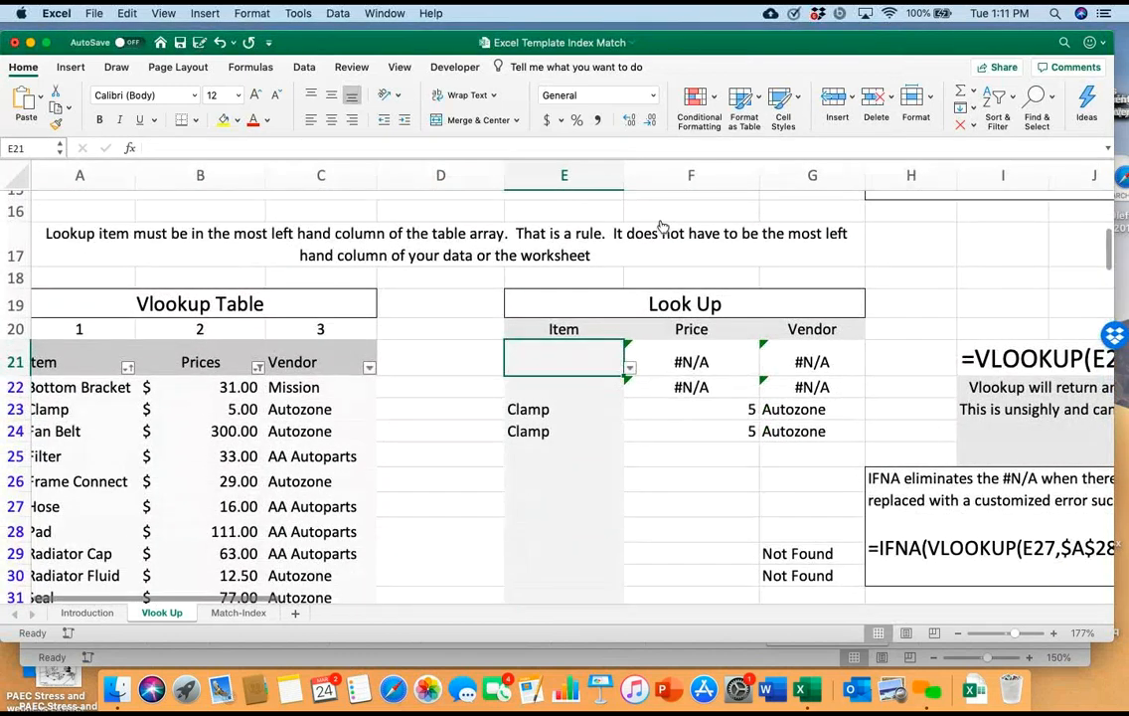
key(alt+Down)
key(Down)
key(Down)
key(Return)
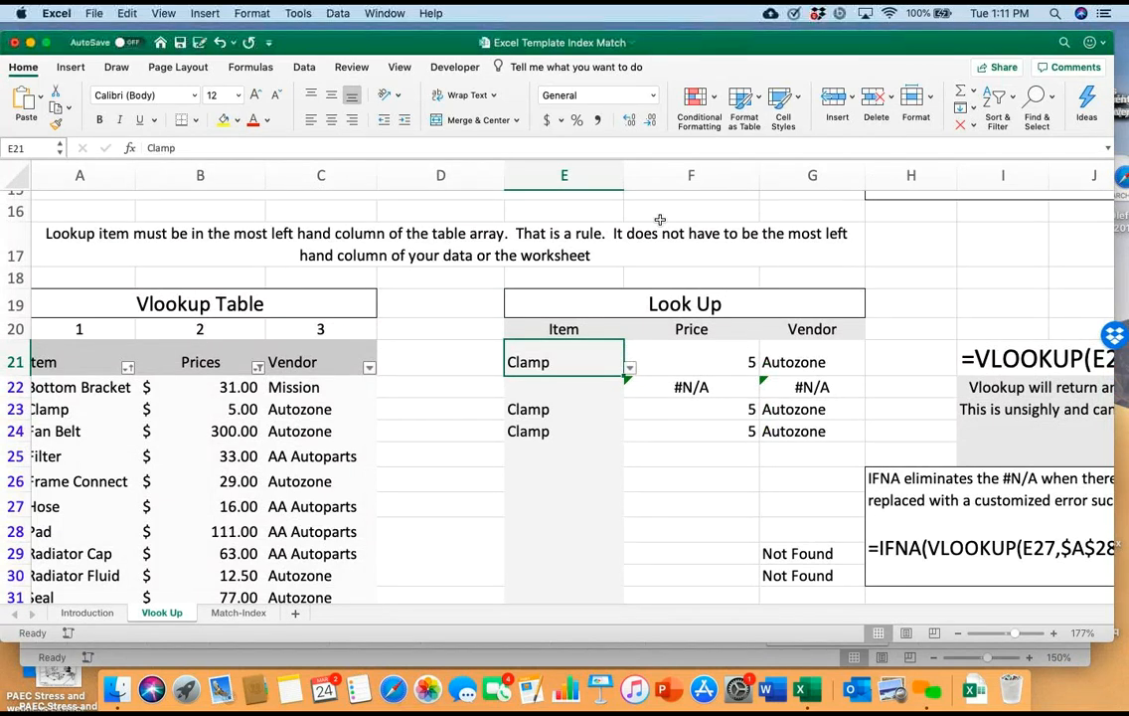
Review the VLOOKUP syntax and rules alongside the Vlookup Table, selecting its data range A22:C32 as the table array
scroll(659, 219, up, 5)
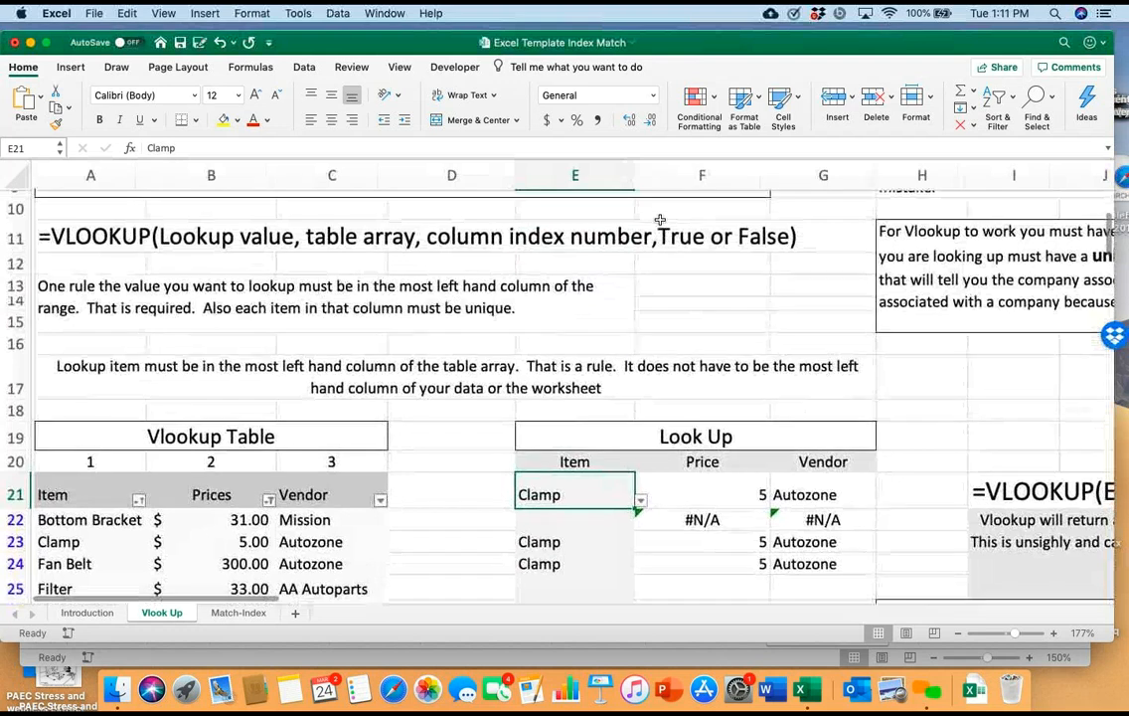
scroll(659, 218, down, 1)
scroll(659, 219, up, 2)
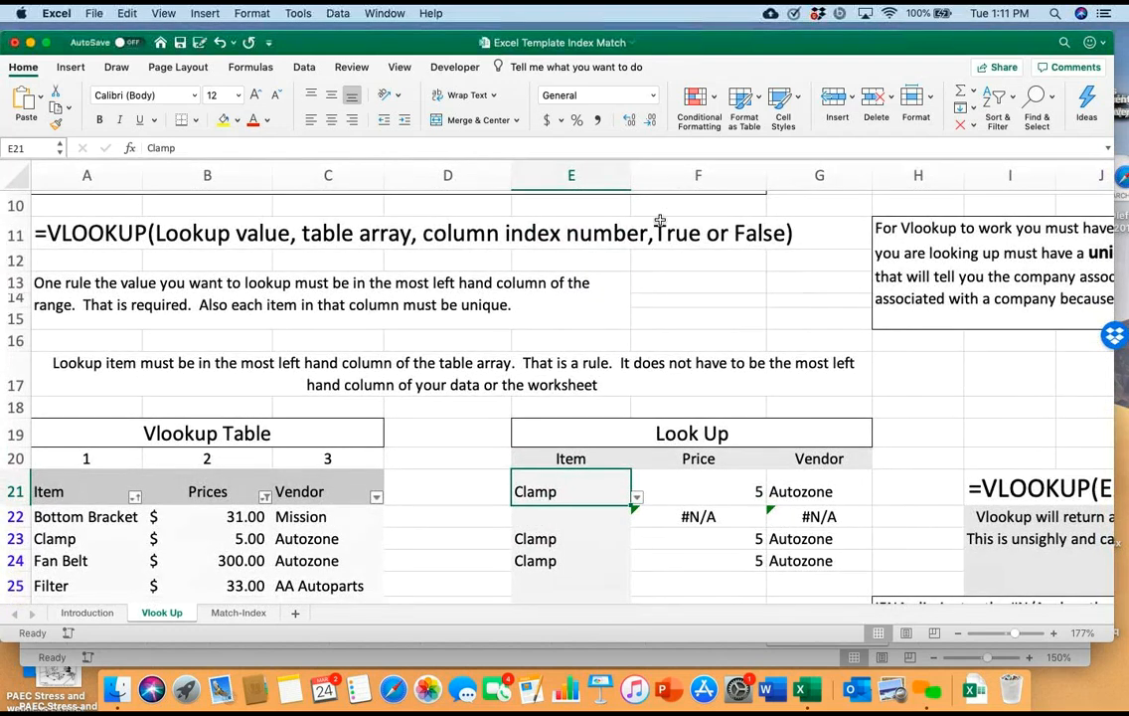
scroll(659, 219, down, 10)
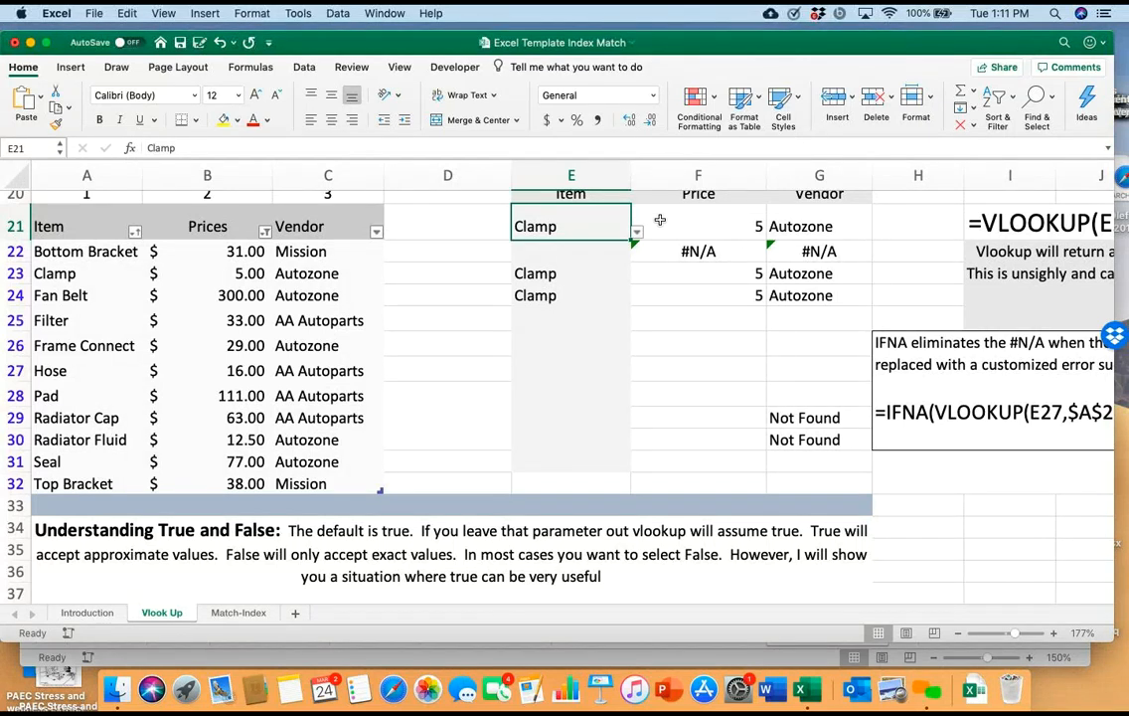
drag(87, 252, 326, 484)
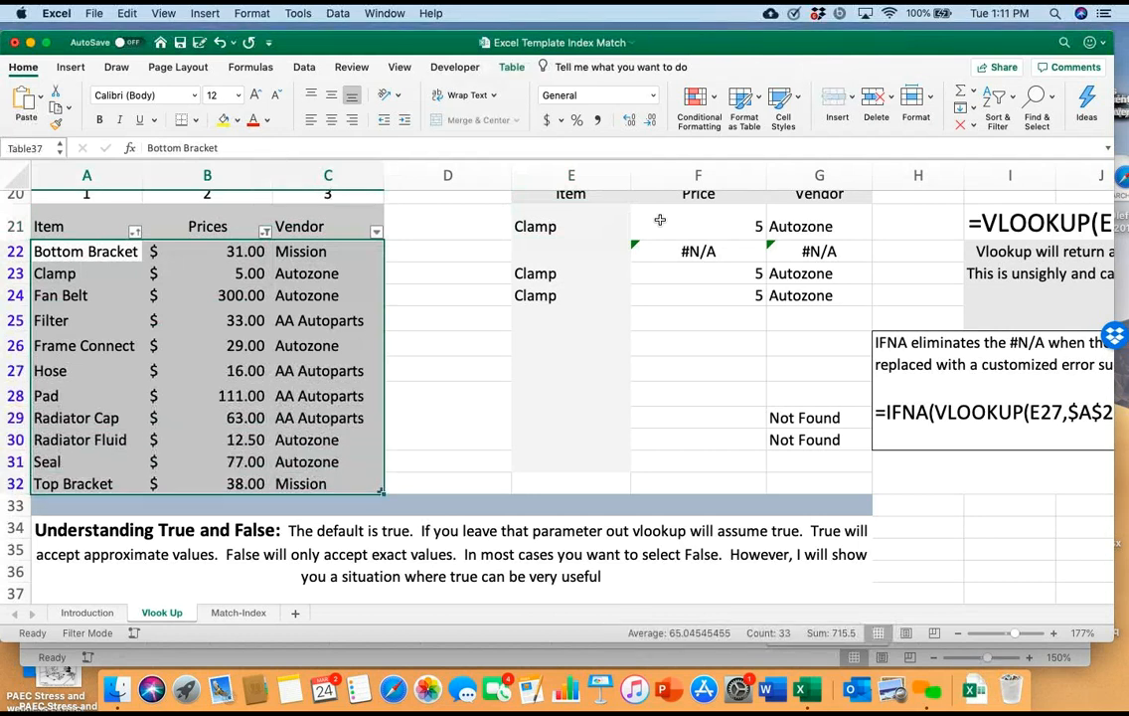
click(447, 346)
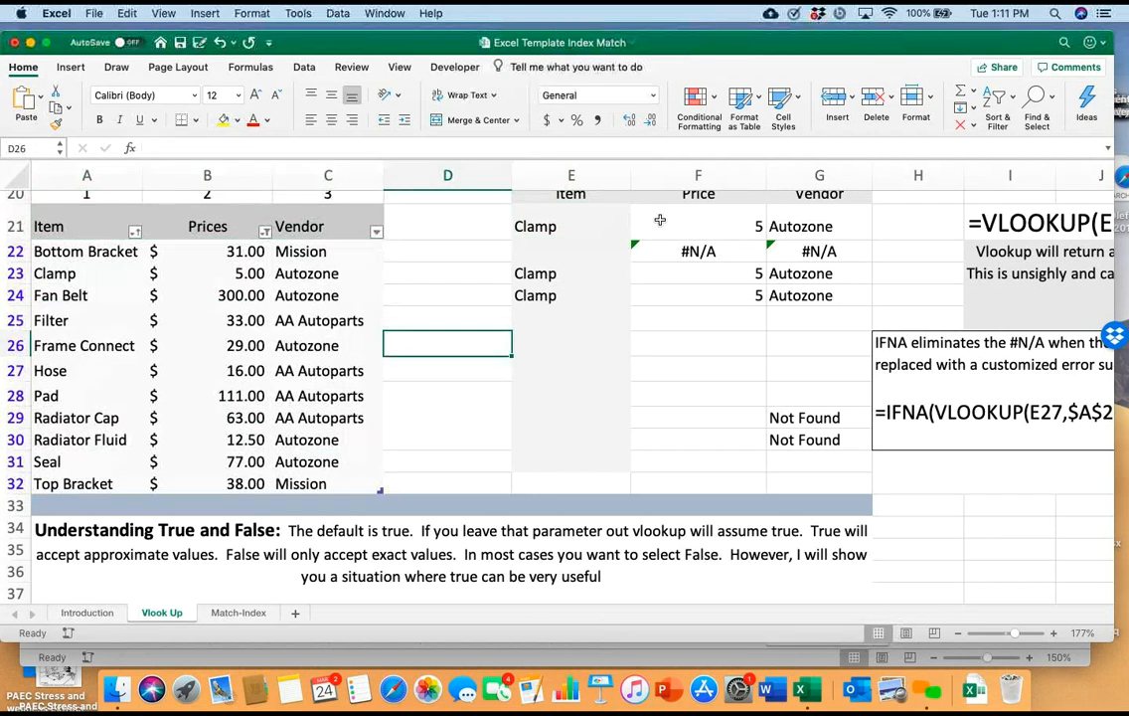
scroll(660, 219, up, 8)
click(659, 220)
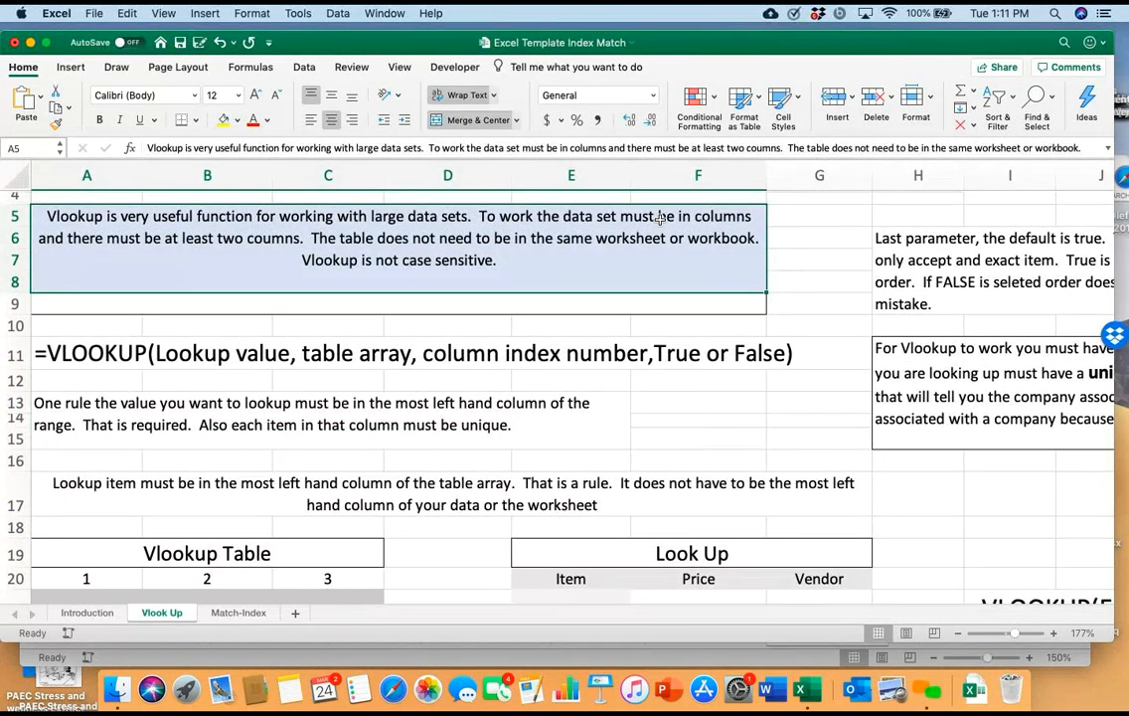
scroll(660, 220, down, 8)
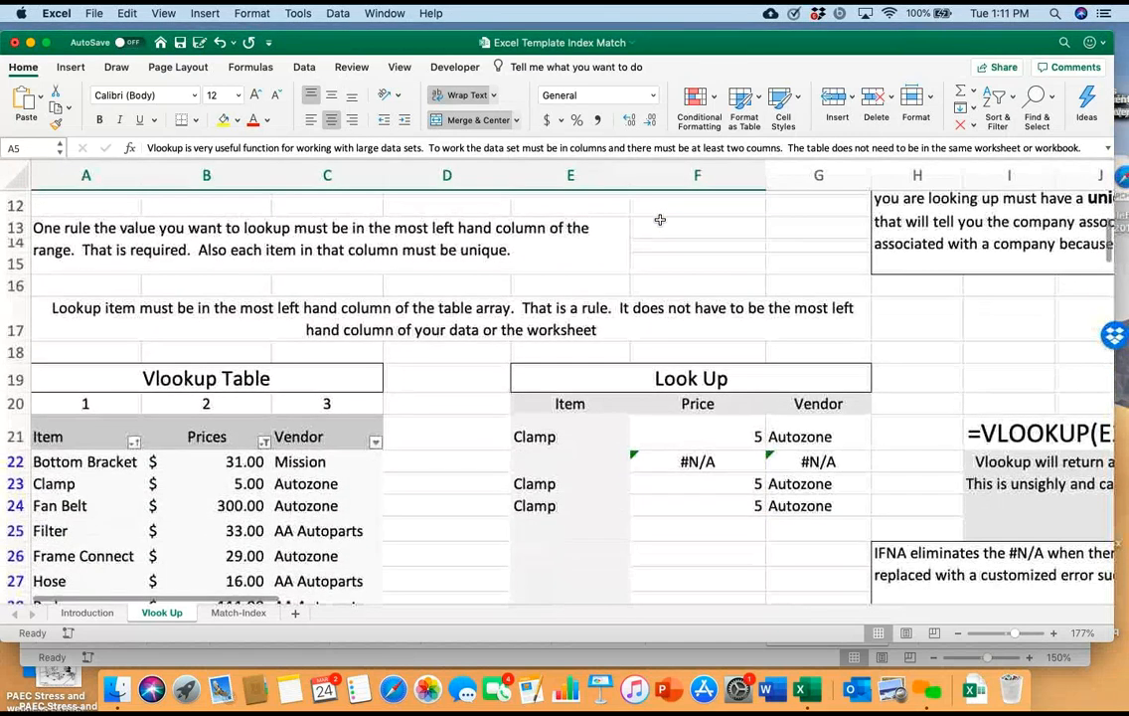
scroll(660, 220, down, 5)
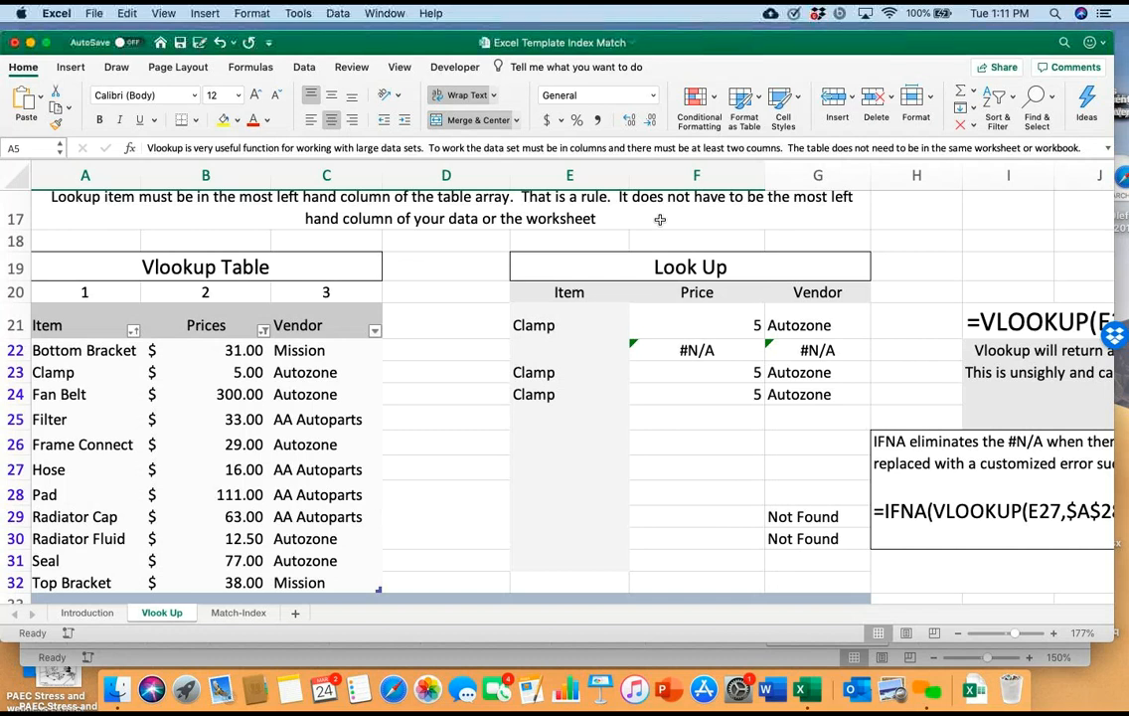
Add FALSE as the last argument of the VLOOKUP formula in Price cell F21
double_click(667, 325)
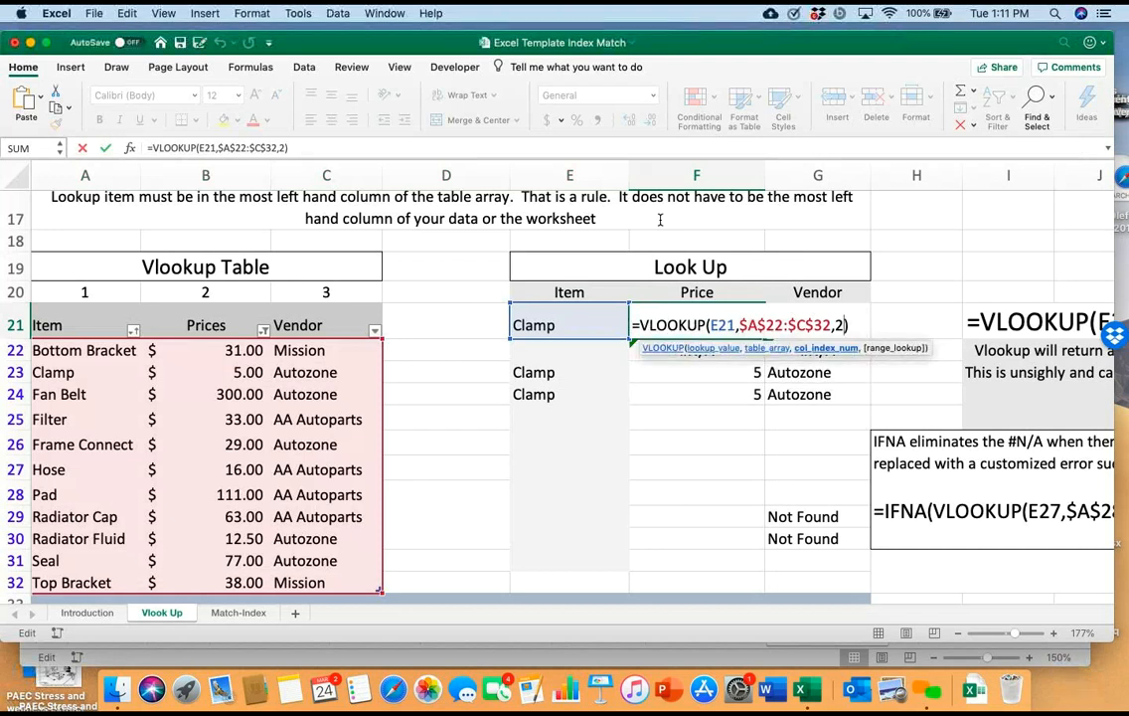
text(,false)
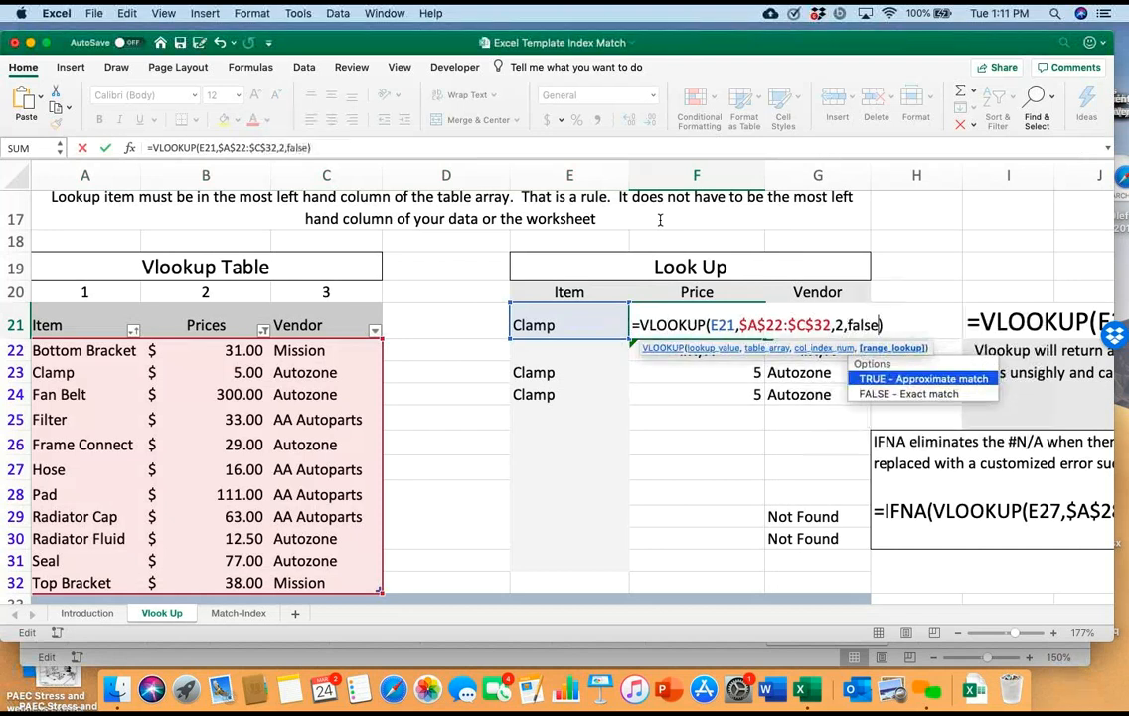
key(Return)
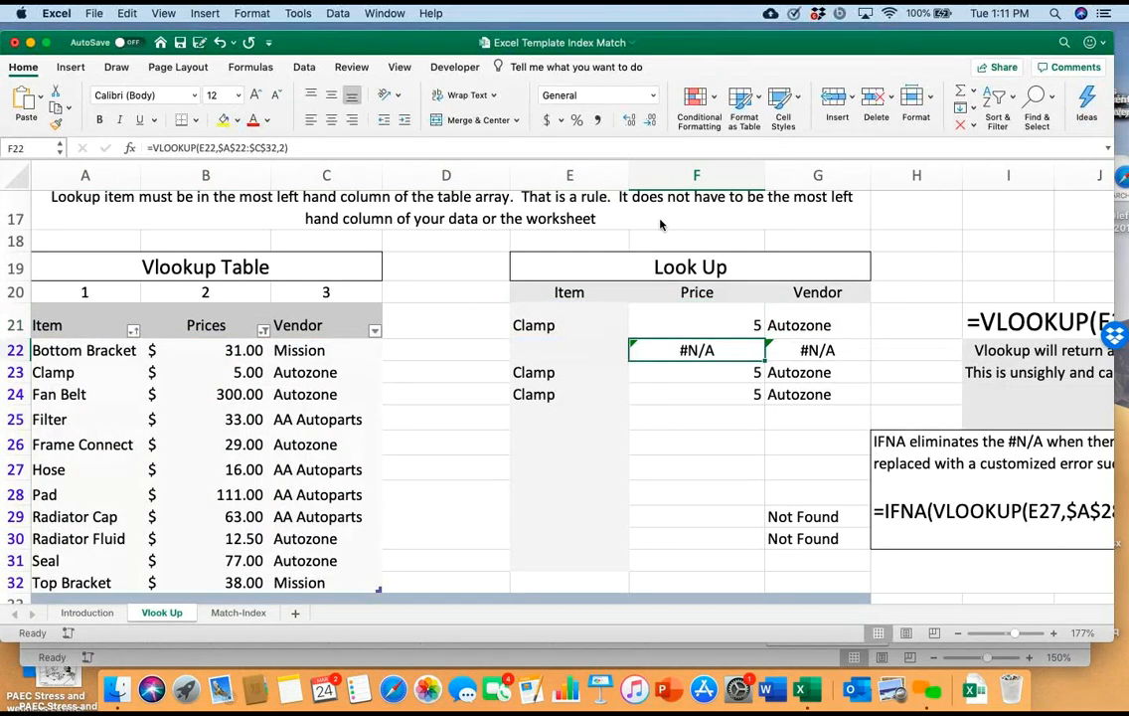
key(Up)
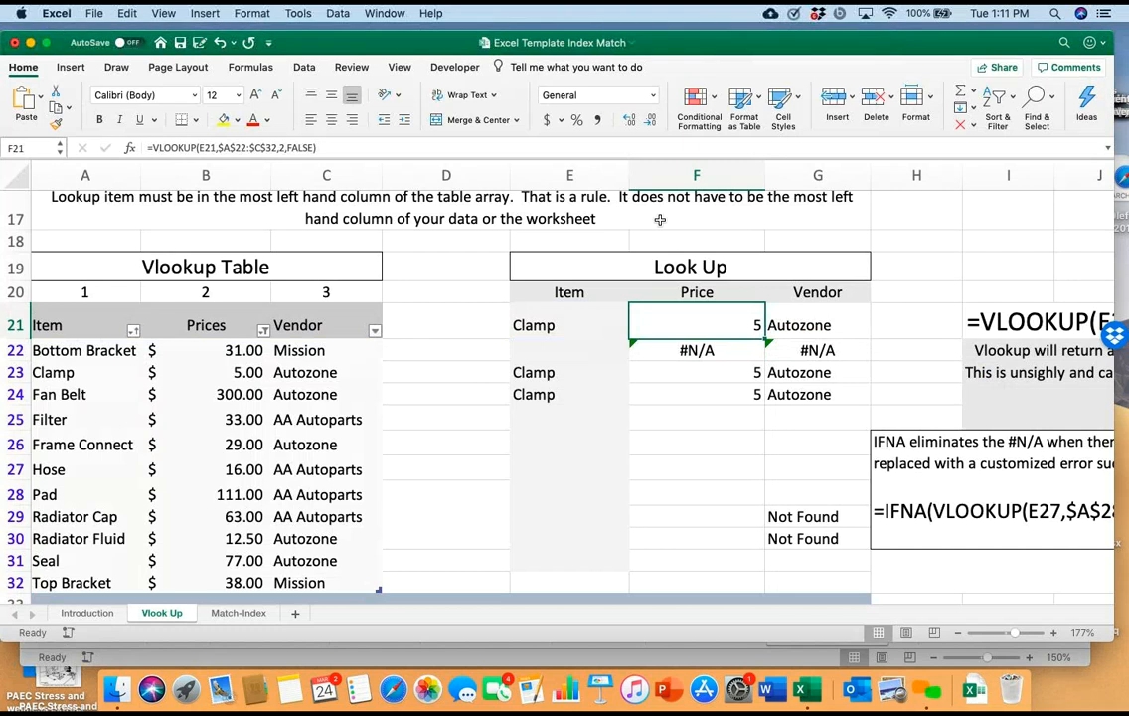
Review the VLOOKUP rules, the True and False explanation and the #N/A and IFNA notes beside the Look Up table
scroll(659, 218, up, 10)
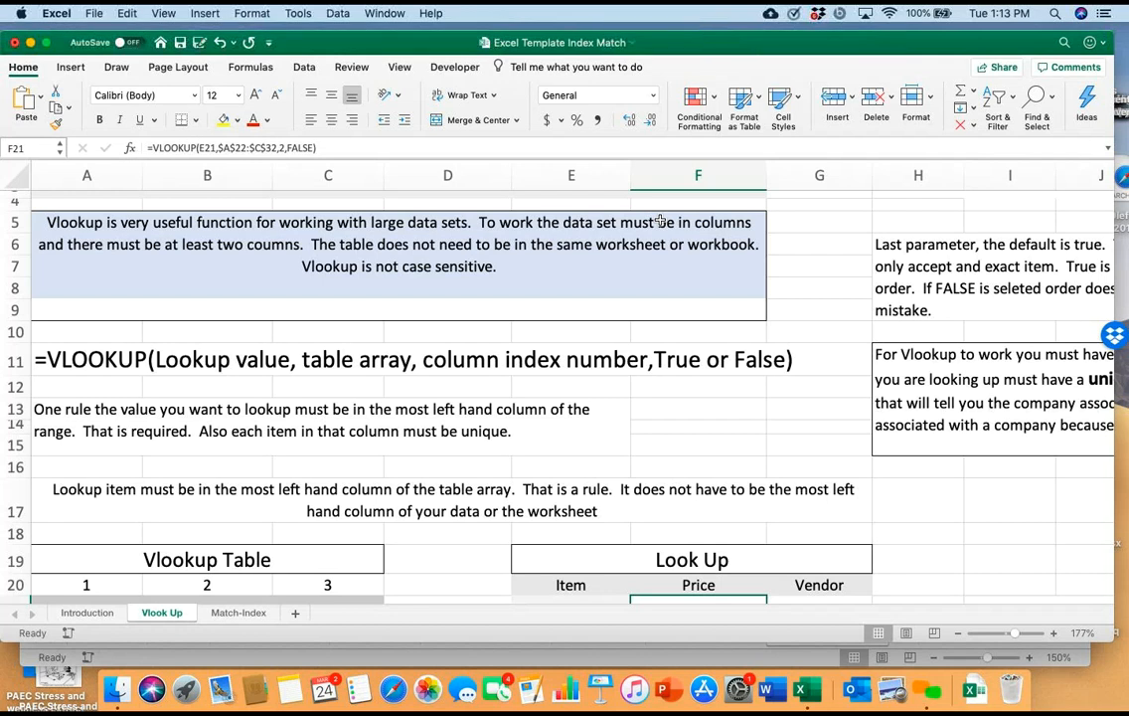
scroll(660, 220, down, 10)
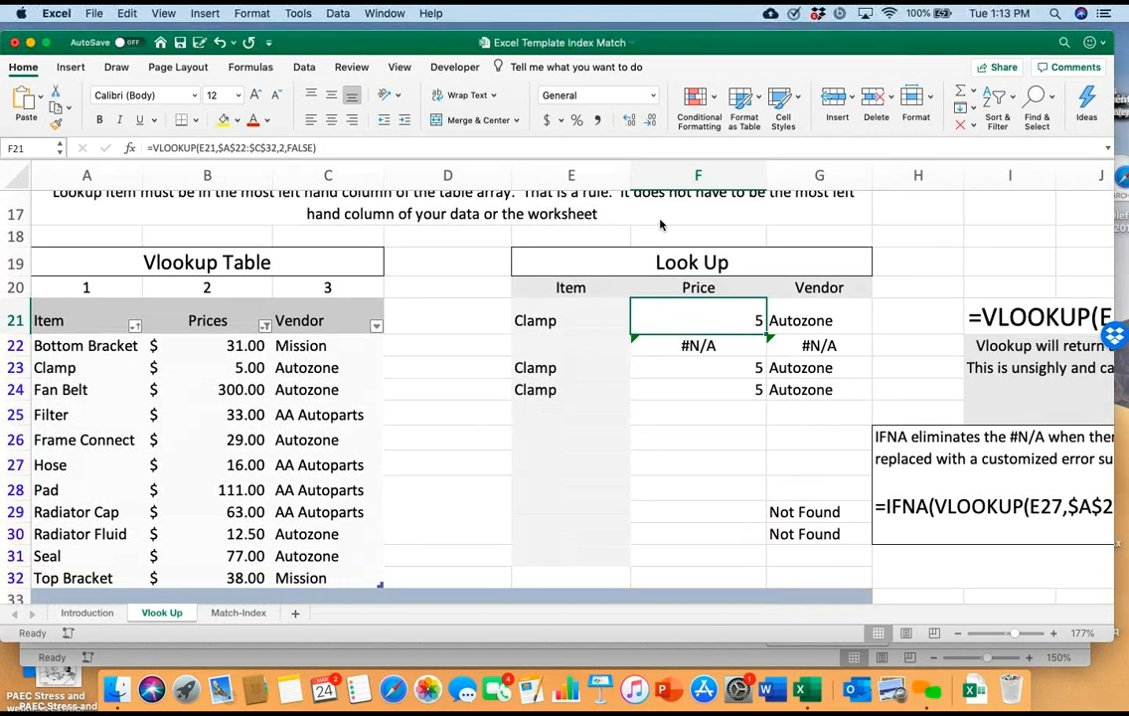
scroll(660, 225, down, 3)
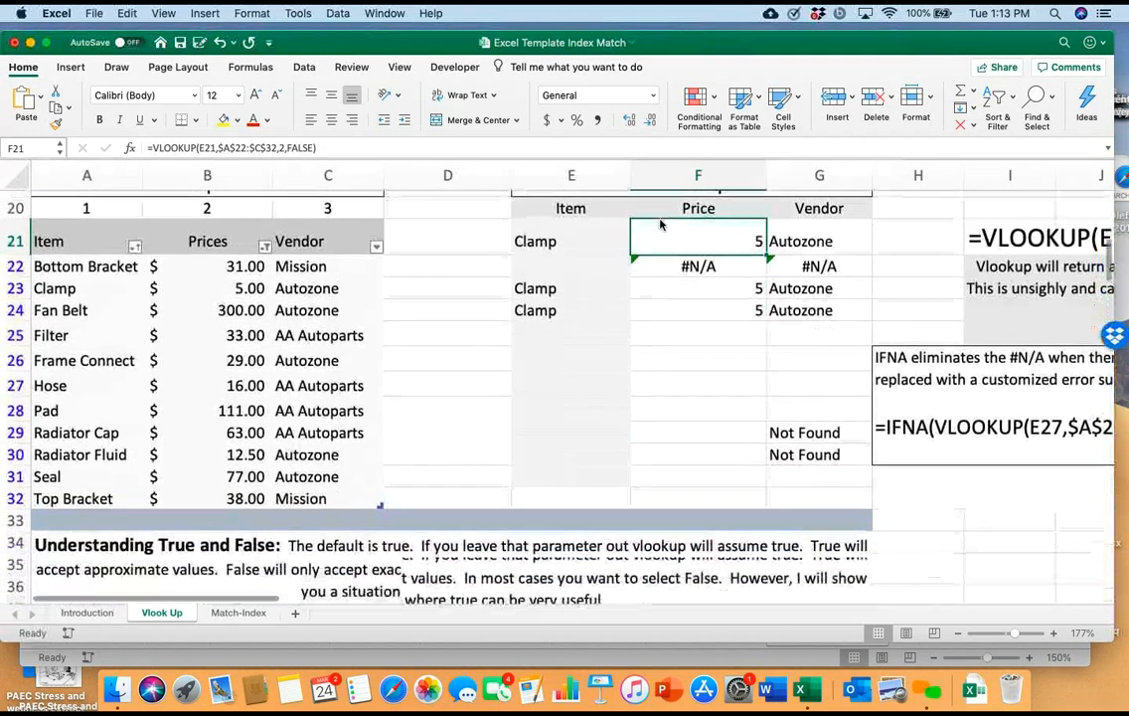
scroll(660, 225, up, 1)
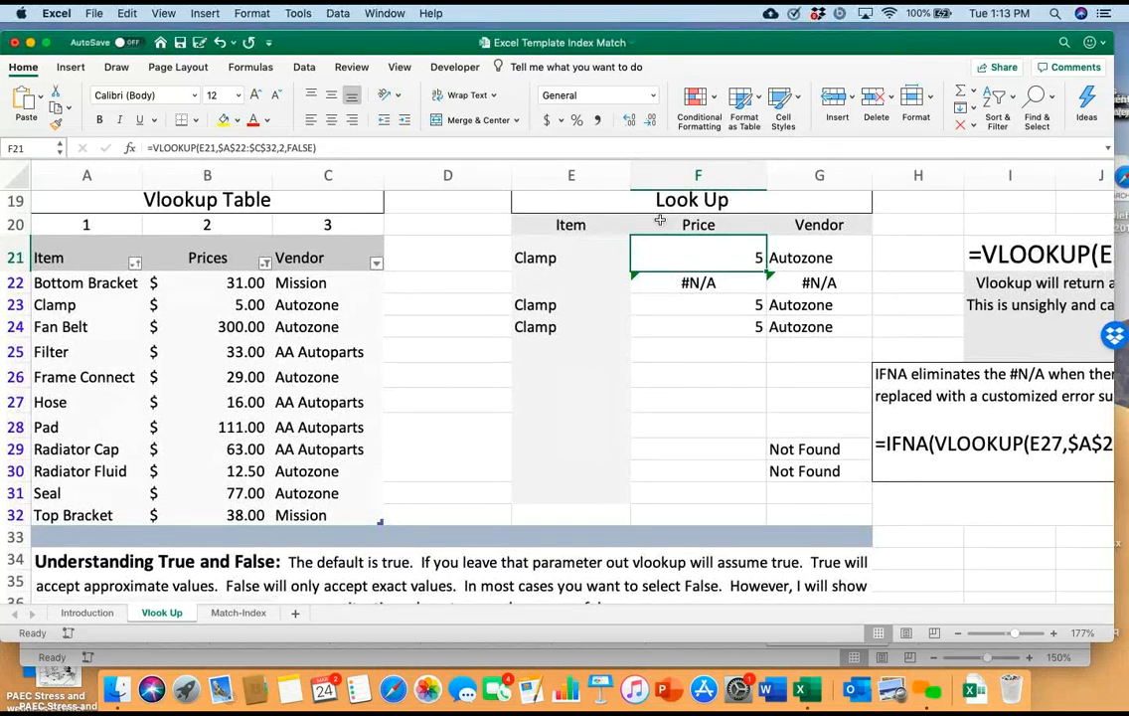
scroll(660, 220, right, 10)
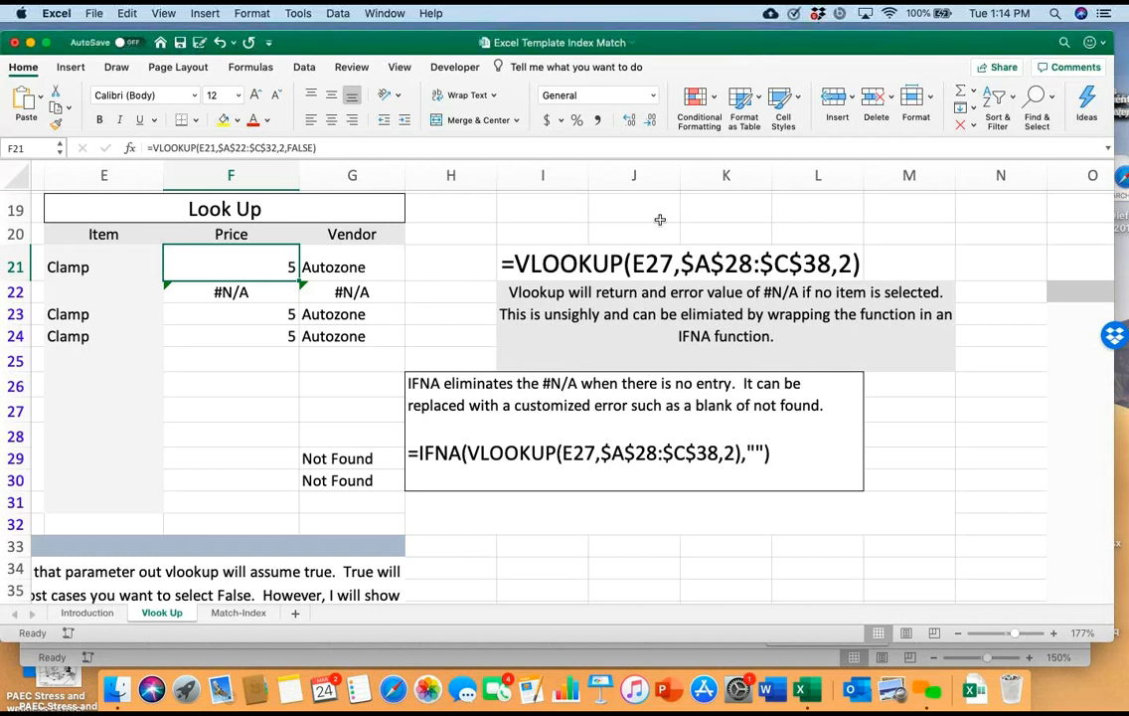
Inspect the cell references in the Price formula in F21 and the Vendor formula in G21
key(F2)
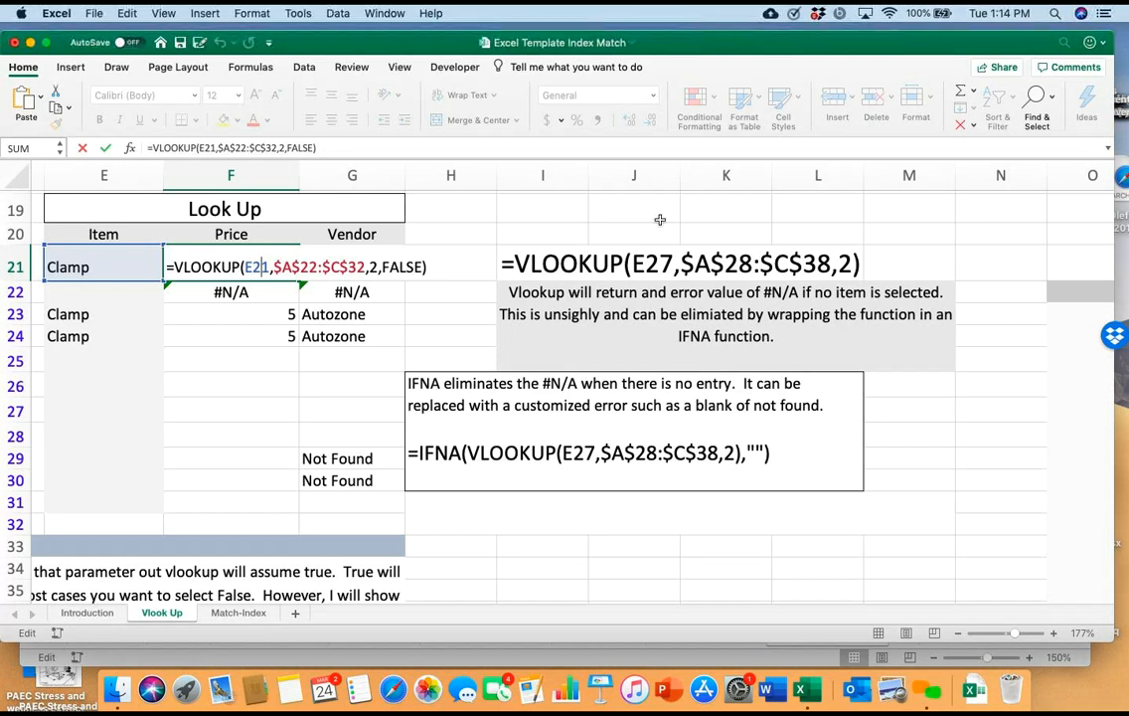
scroll(660, 220, left, 3)
scroll(660, 219, left, 2)
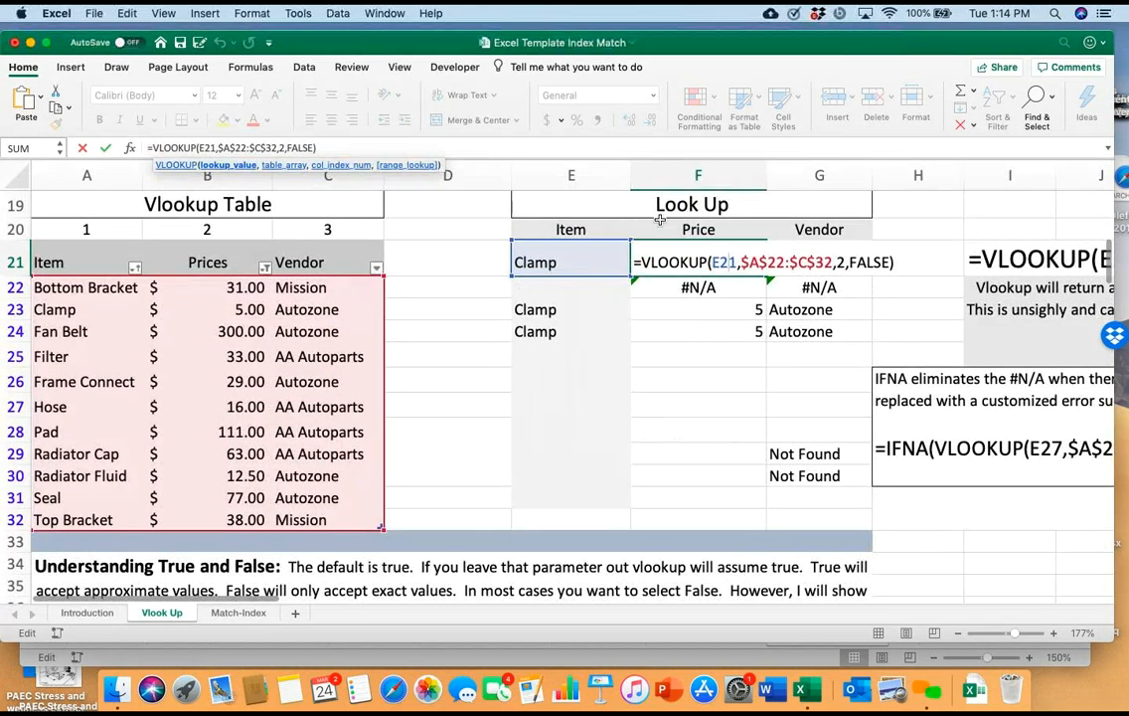
scroll(660, 220, right, 2)
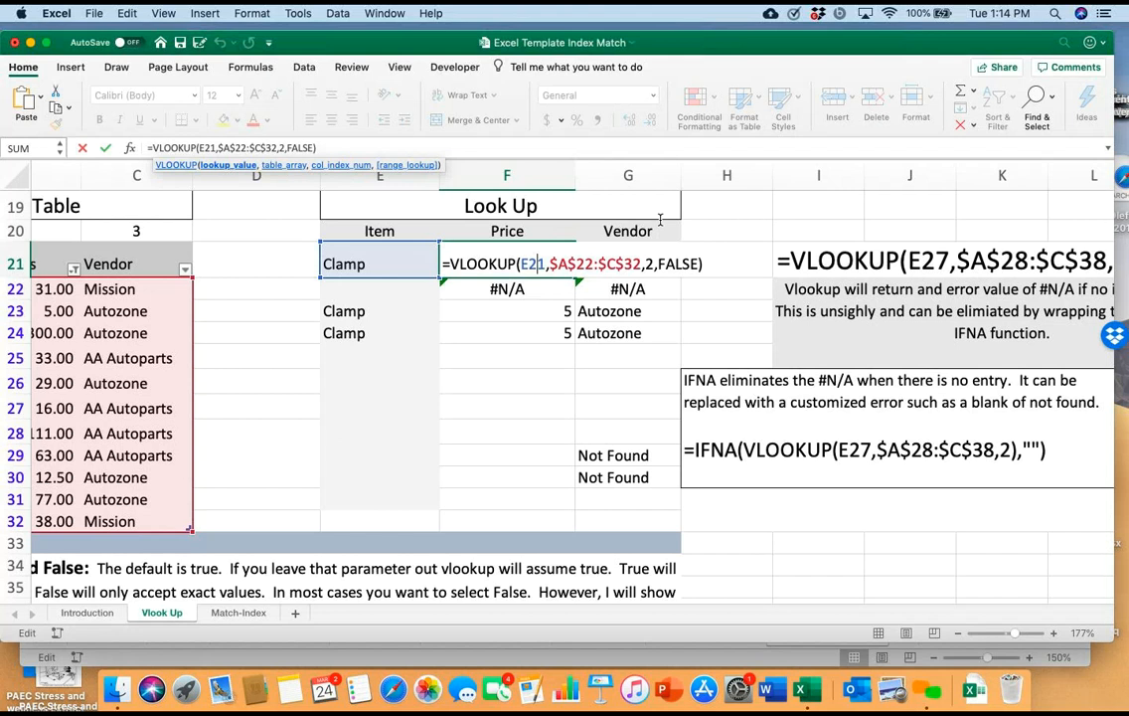
key(ctrl+Return)
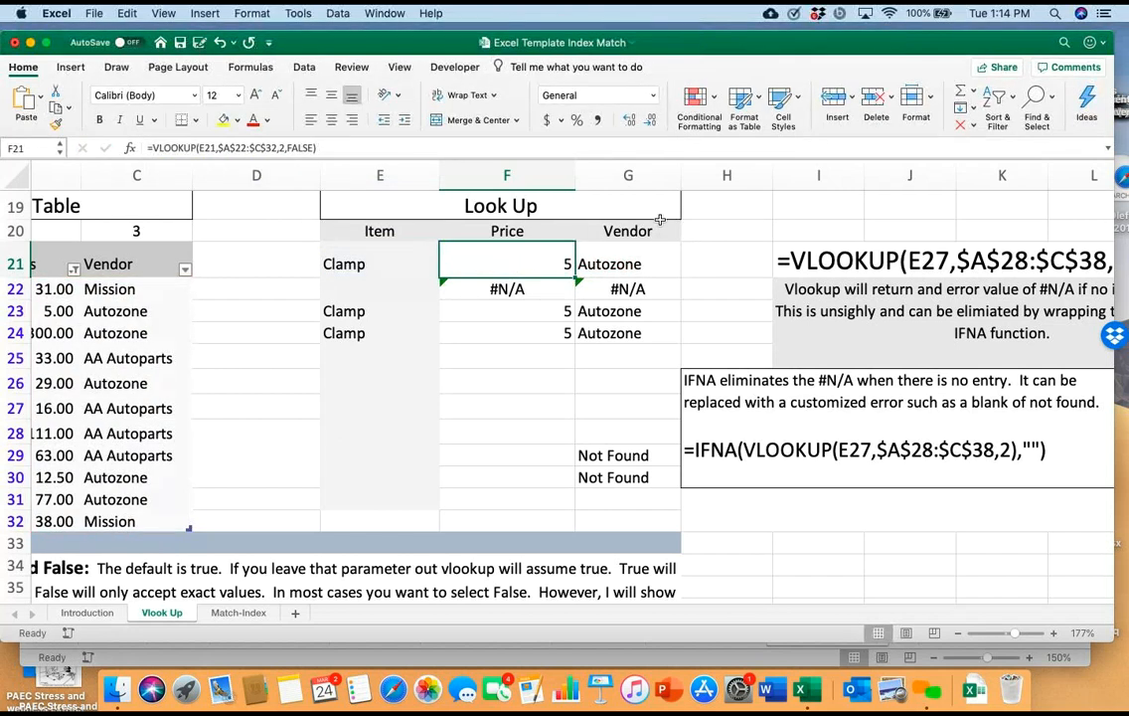
key(Left)
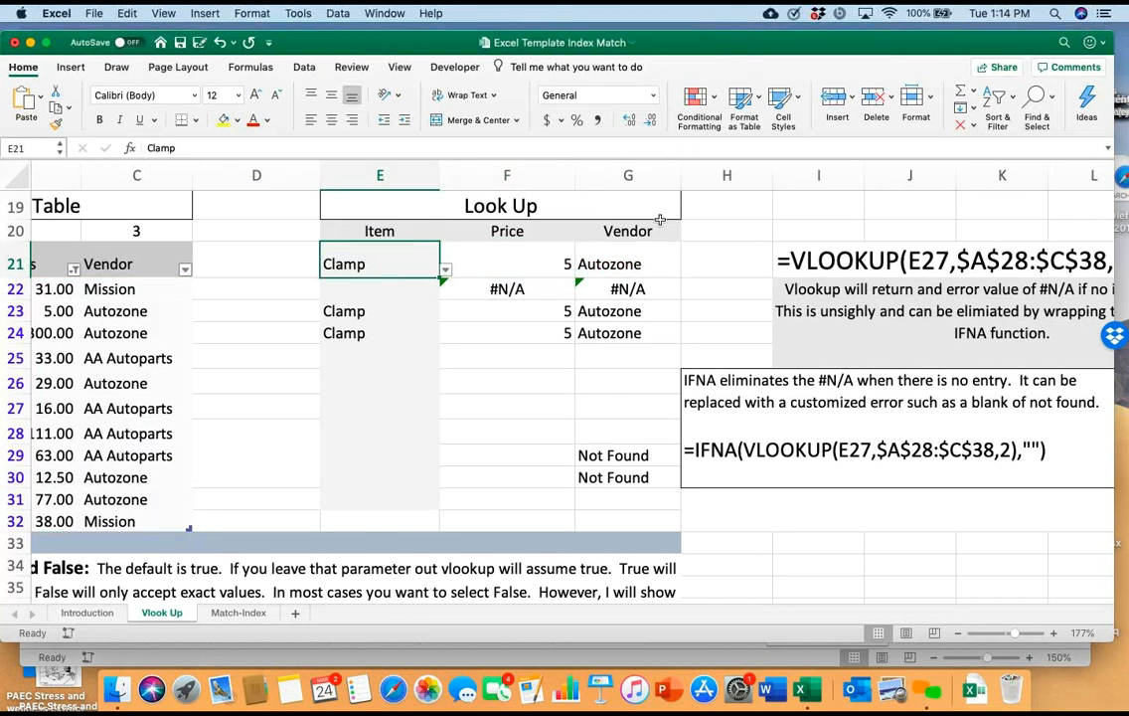
key(Right)
key(Right)
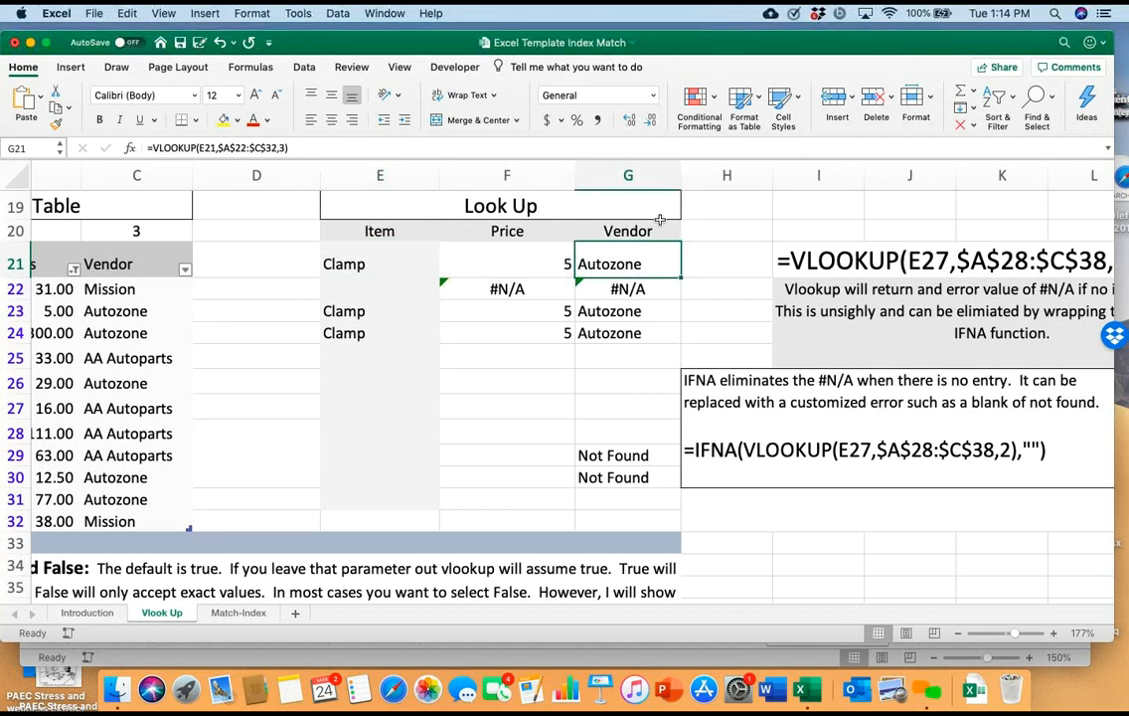
Choose Frame Connect from the list of items in lookup cell E21
key(Left)
key(Left)
key(Down)
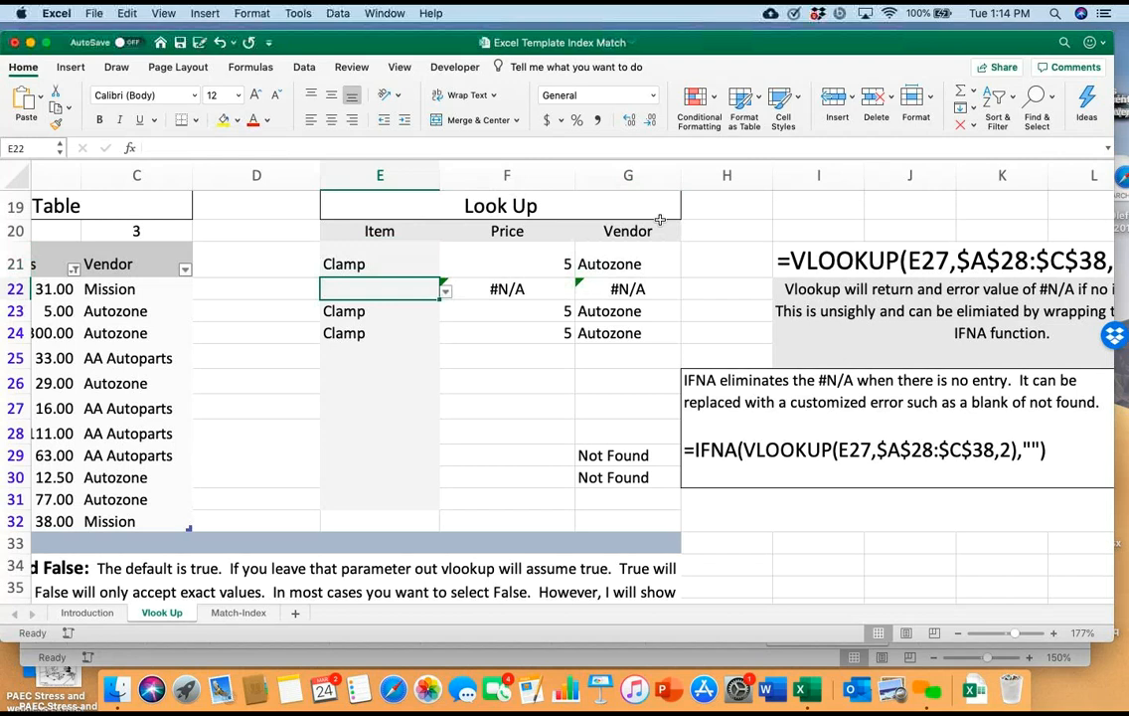
scroll(659, 219, down, 10)
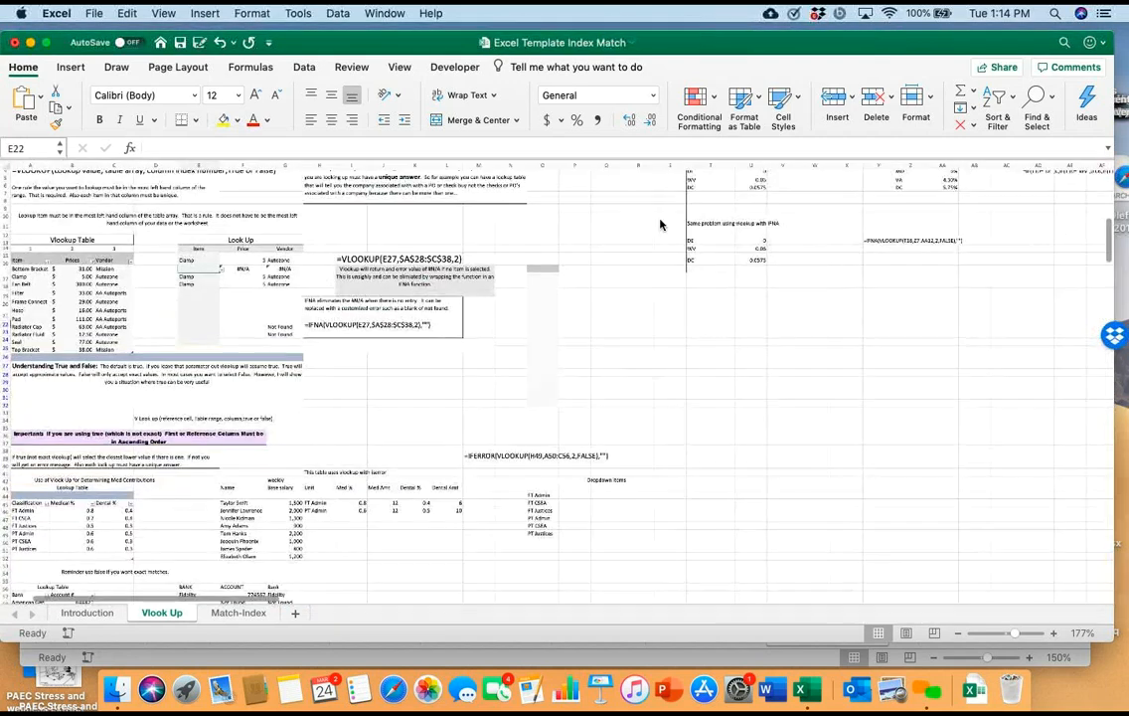
scroll(660, 224, up, 10)
scroll(659, 224, left, 5)
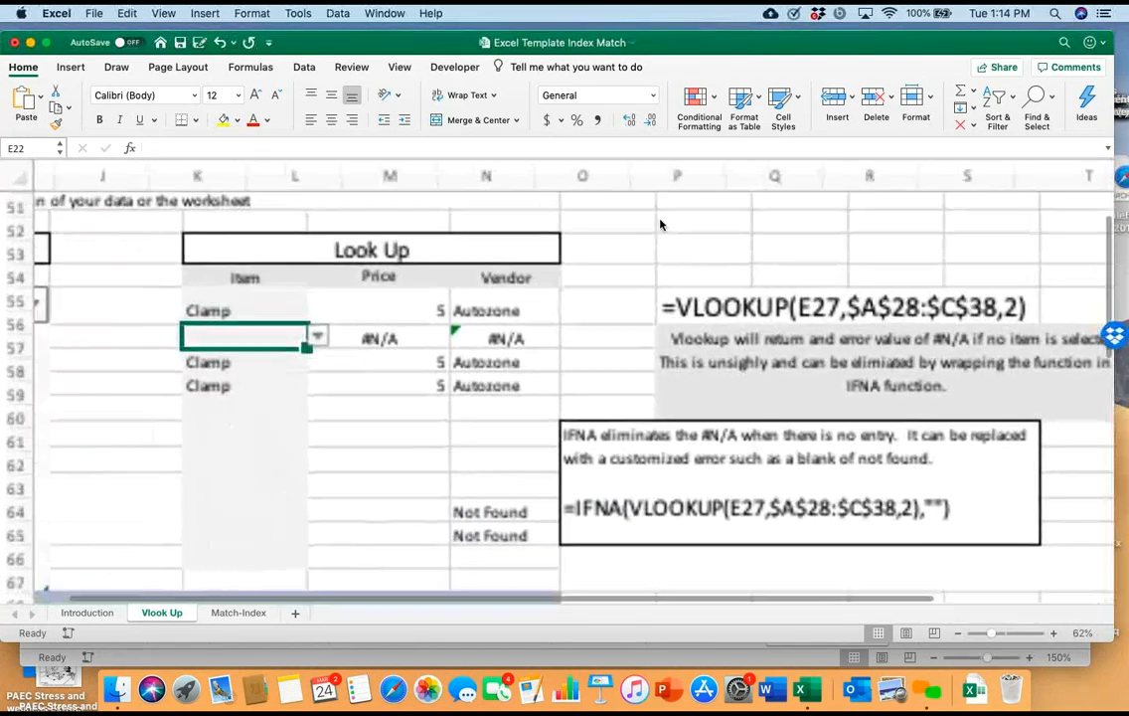
key(Left)
key(Up)
key(Up)
key(Right)
key(Down)
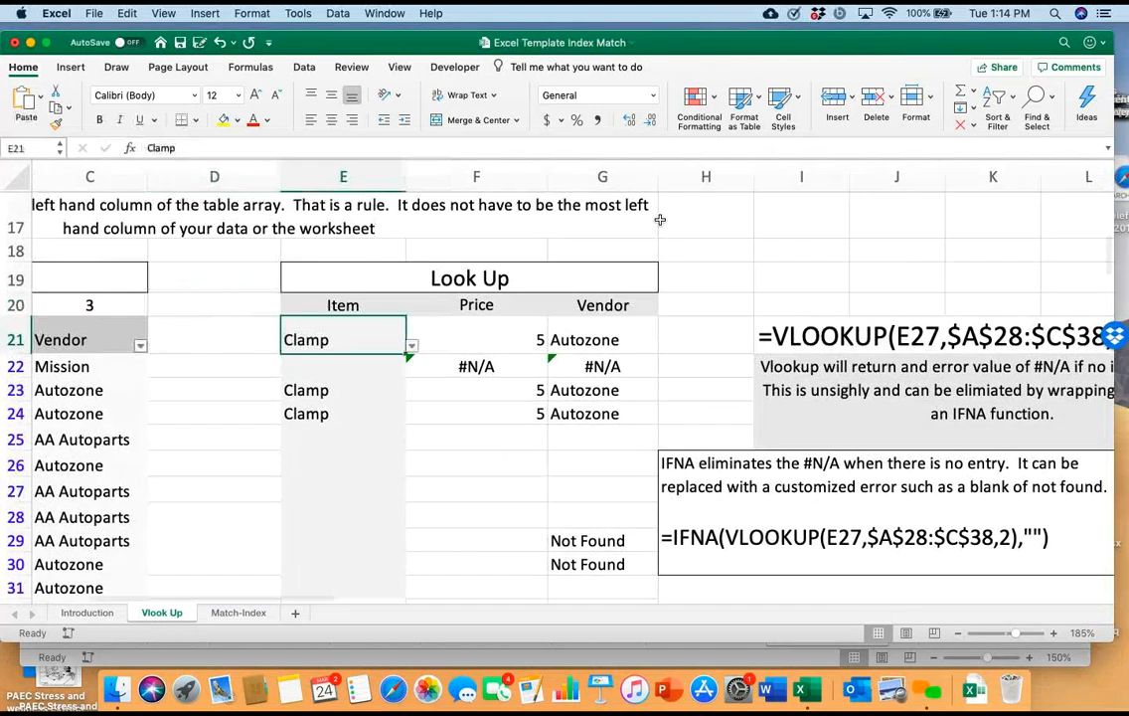
key(alt+Down)
key(Down)
key(Down)
key(Down)
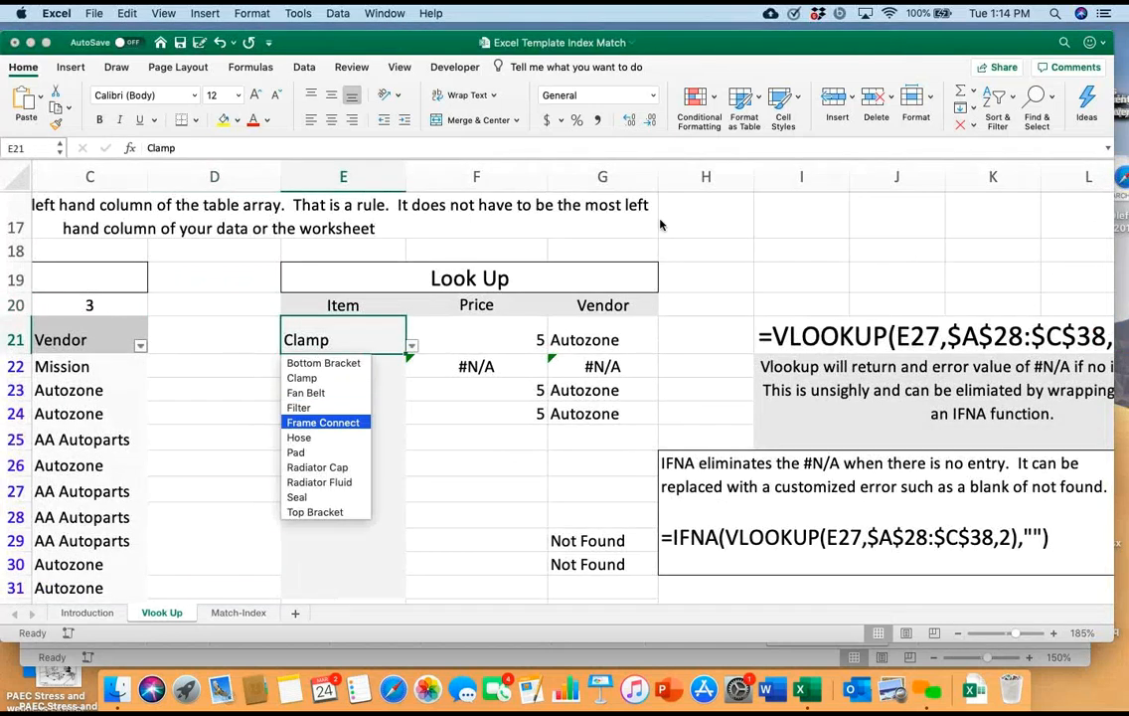
key(Return)
Choose Fan Belt from the list of items in lookup cell E22
key(Down)
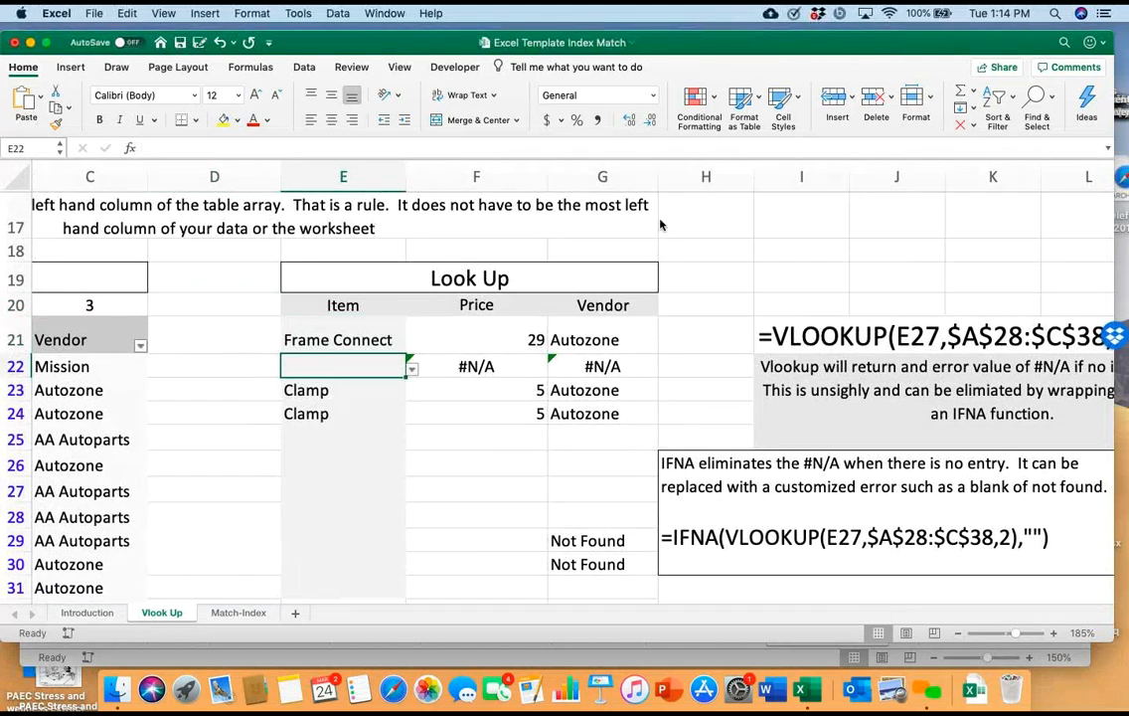
key(alt+Down)
key(Down)
key(Return)
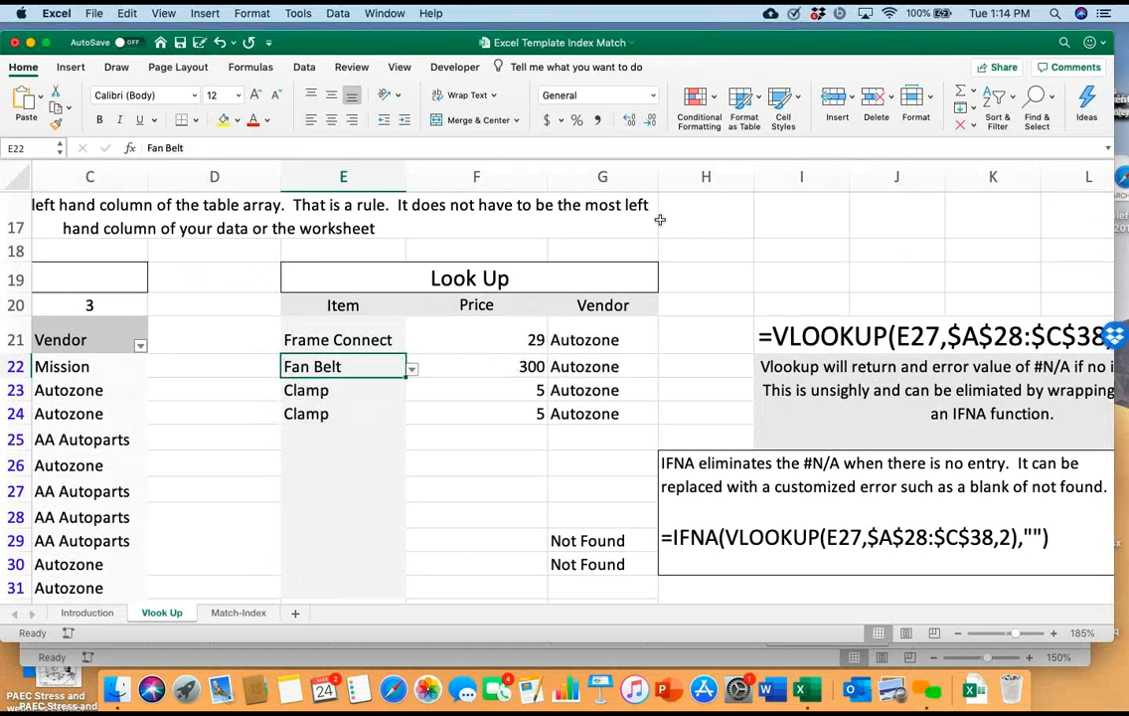
Replace the item in lookup cell E23 with Frame Connect from its list and reselect cell E21
key(Down)
key(alt+Down)
key(Down)
key(Down)
key(Down)
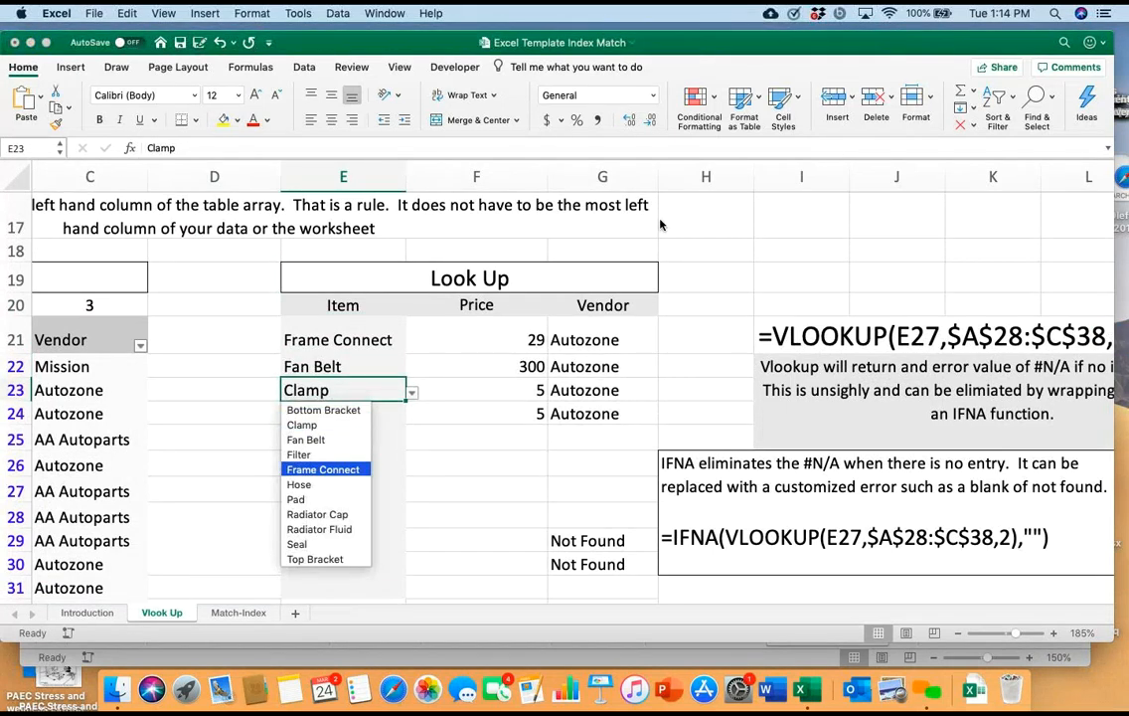
key(Return)
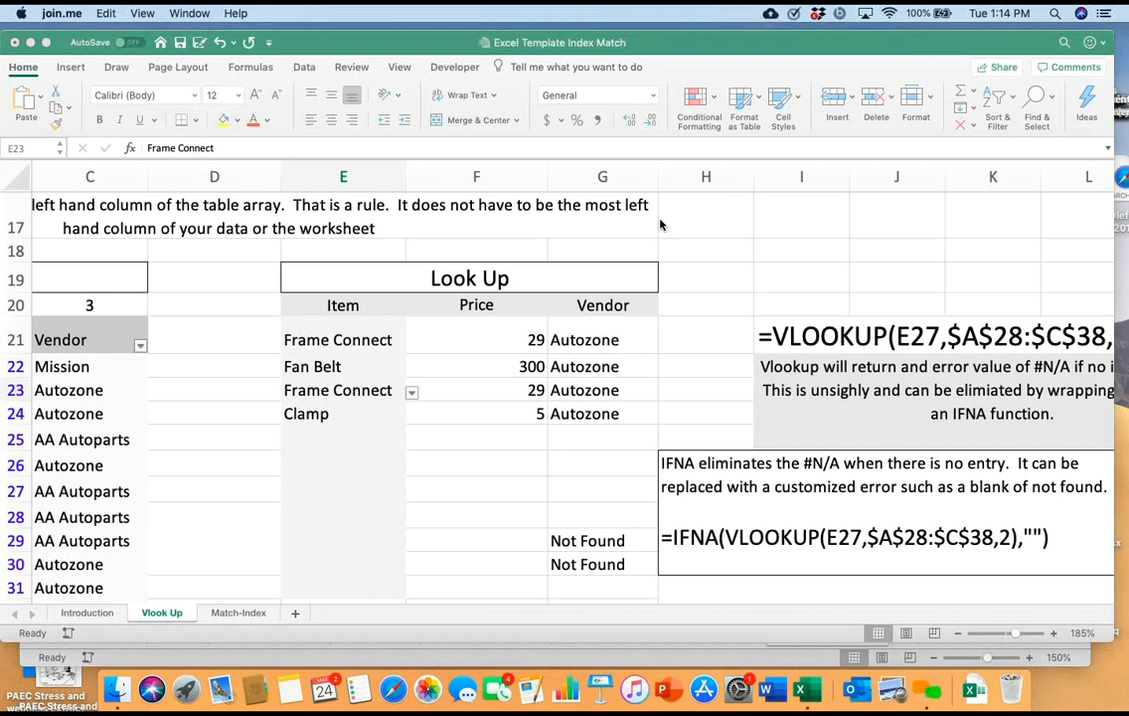
key(Up)
key(Up)
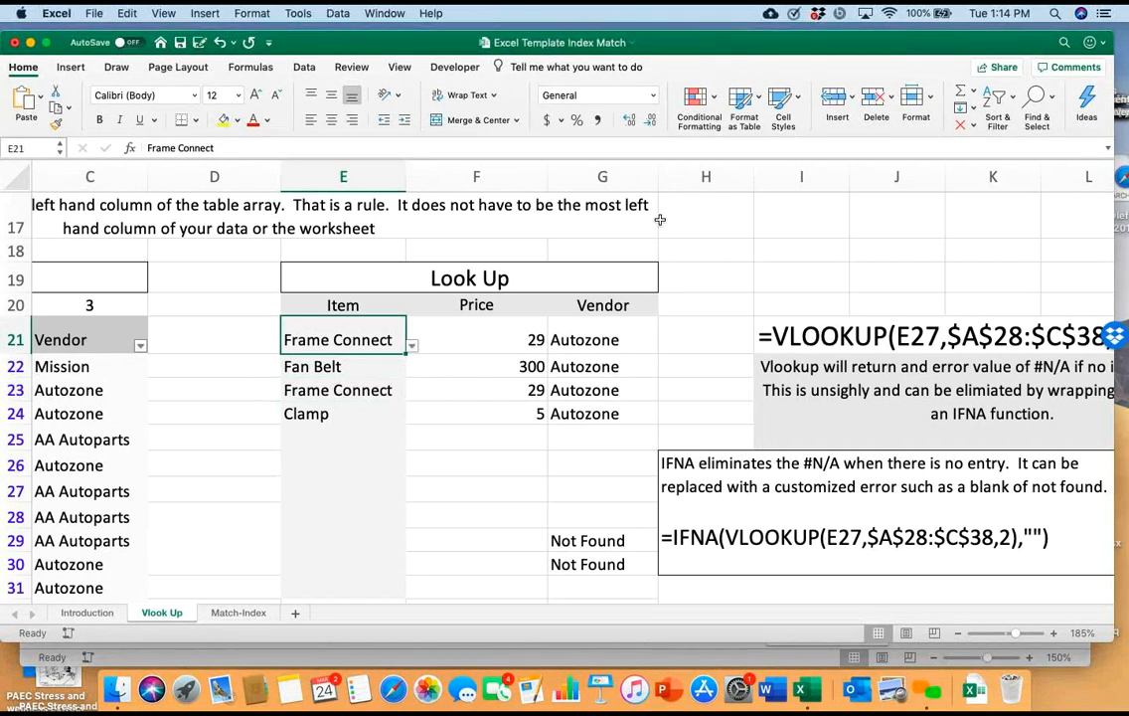
Clear the items from lookup cells E21 through E24
key(Delete)
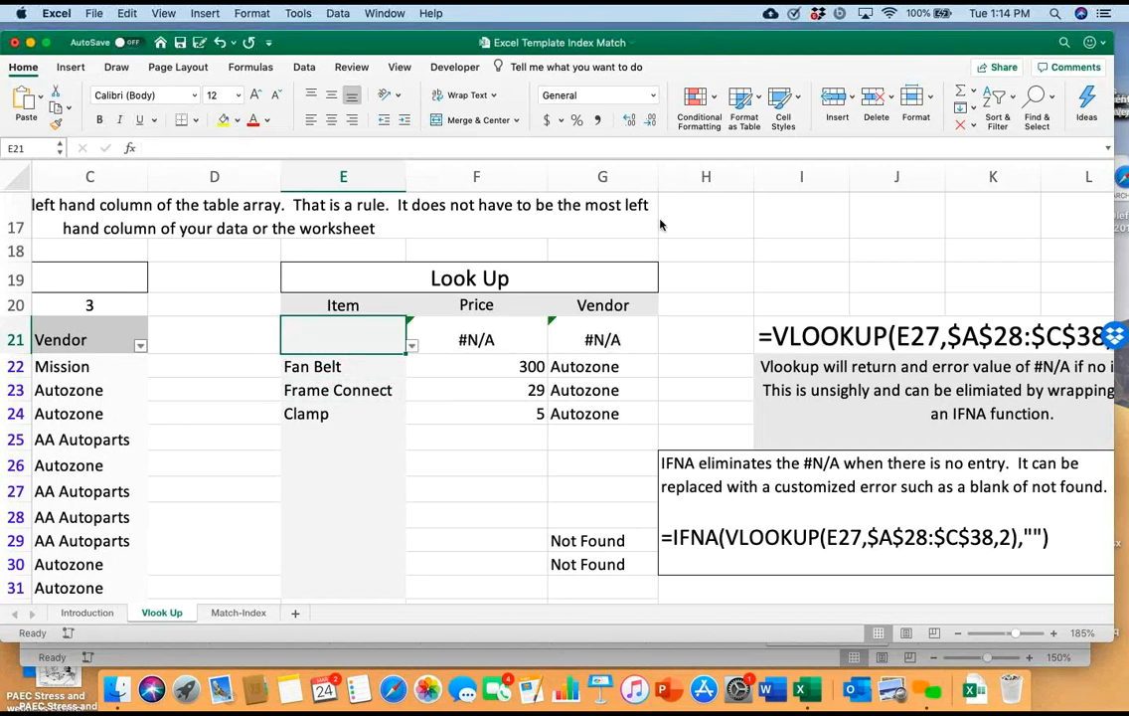
key(Down)
key(Delete)
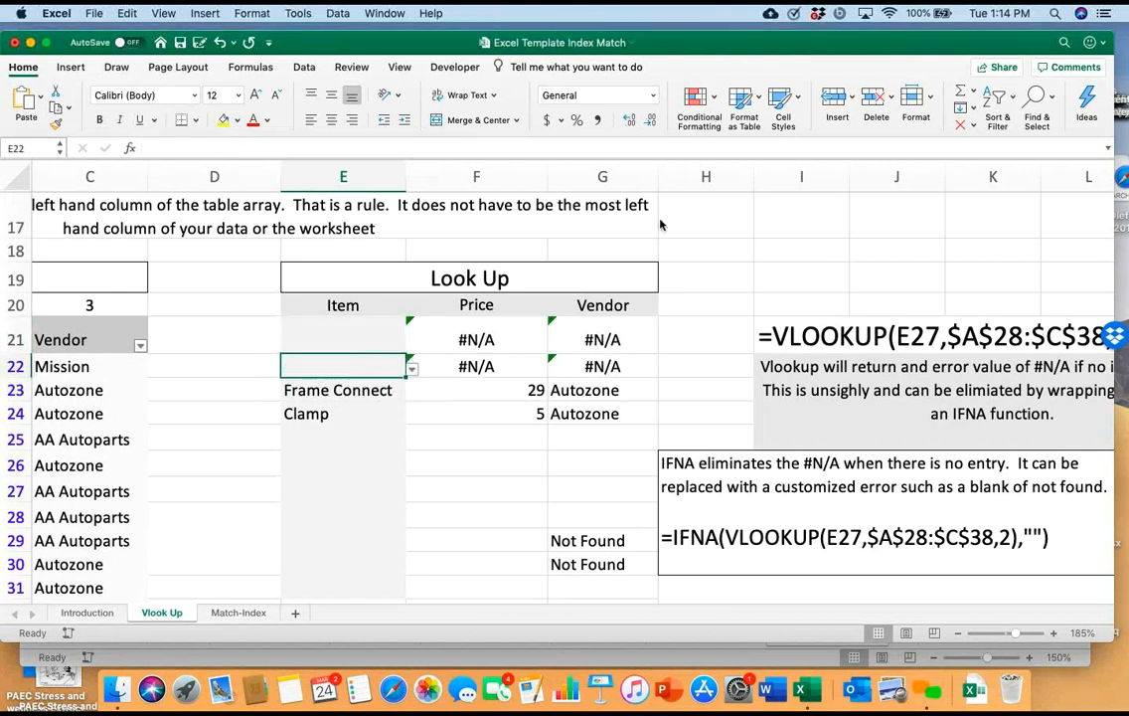
key(Down)
key(Delete)
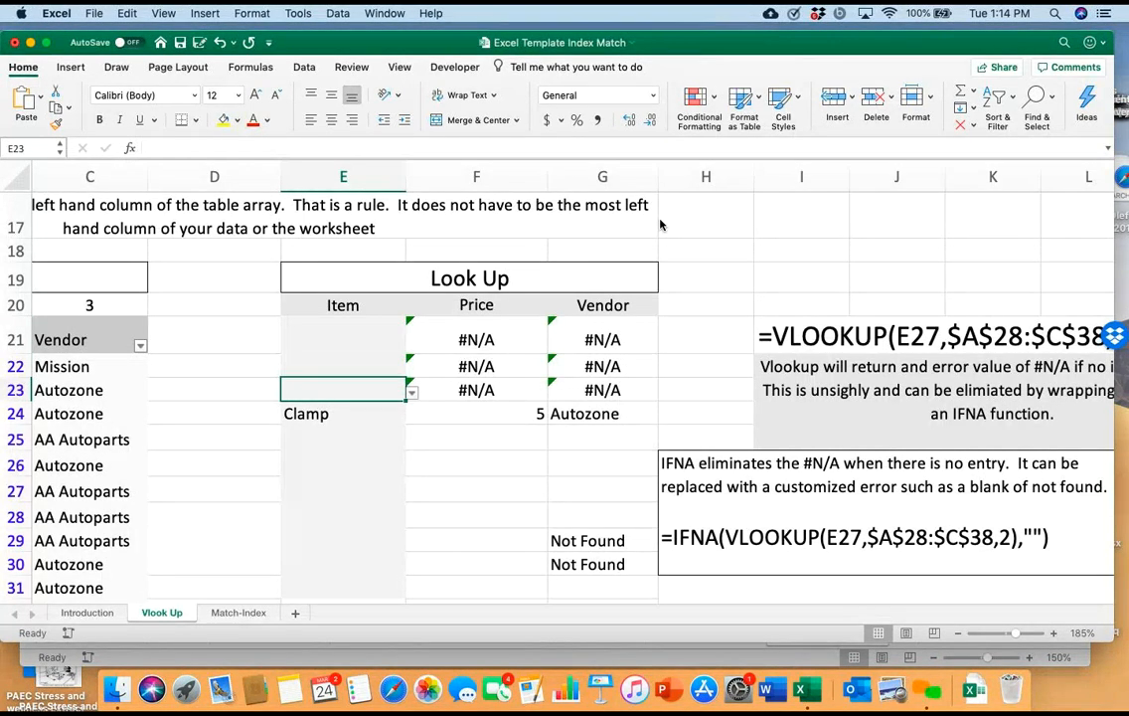
key(Up)
key(Up)
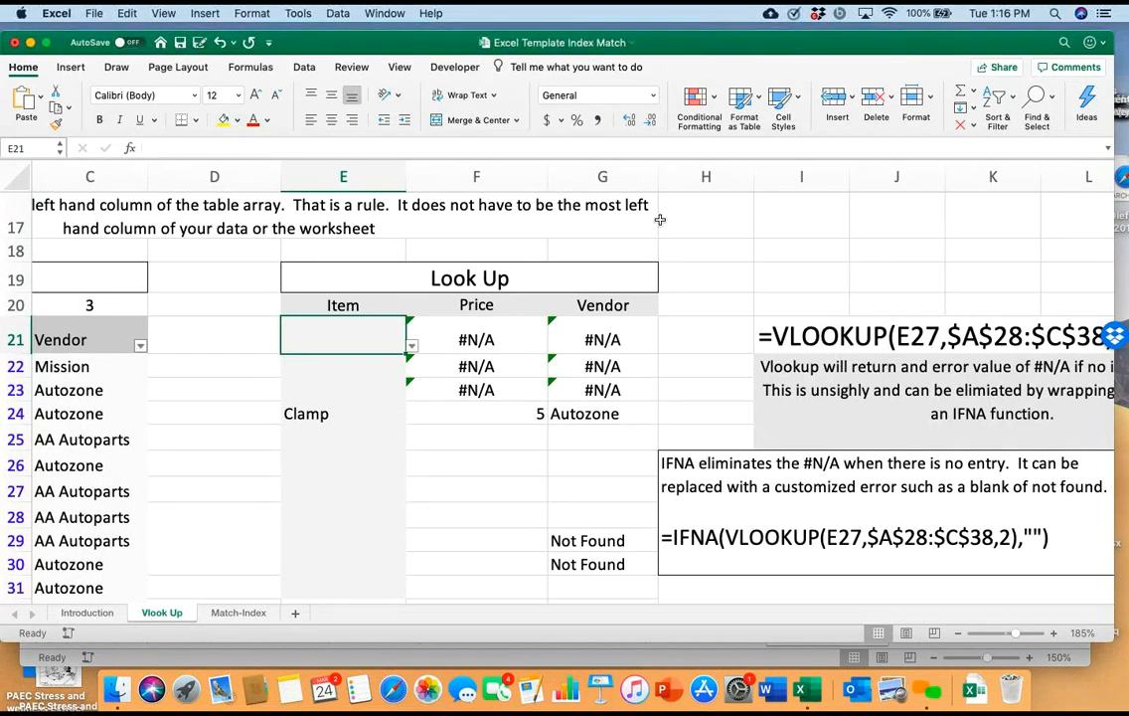
key(Down)
key(Down)
key(Down)
key(Delete)
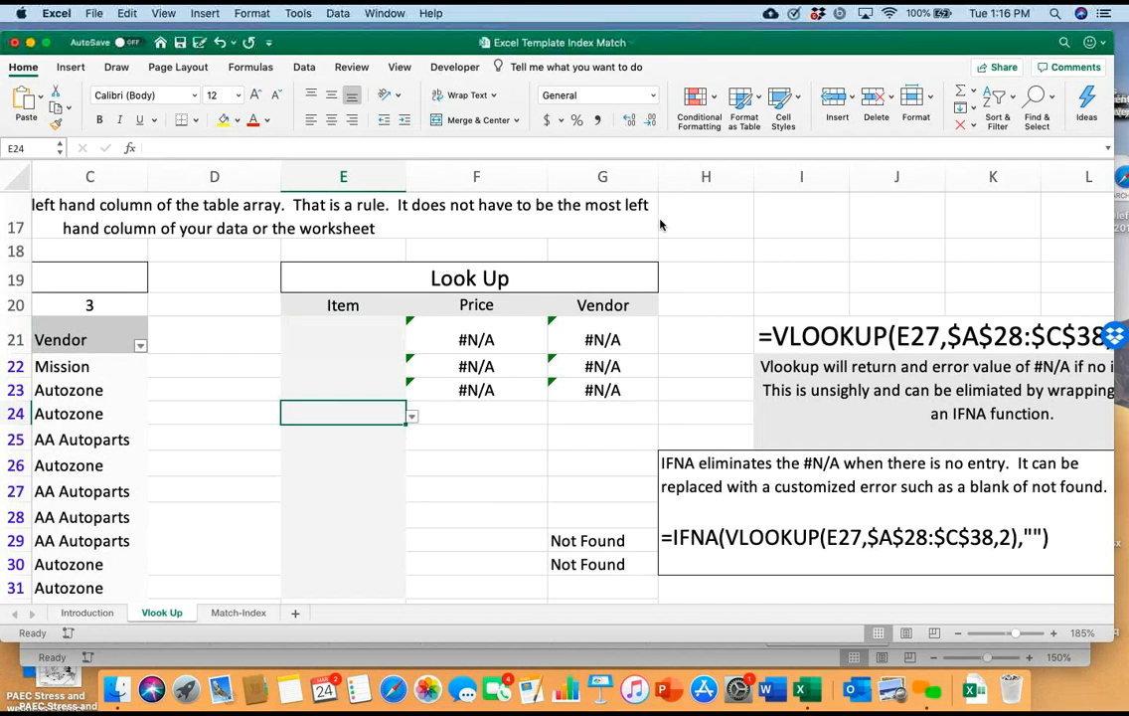
Inspect the IFNA-wrapped VLOOKUP formula in Price cell F24 without changing it
key(Right)
key(F2)
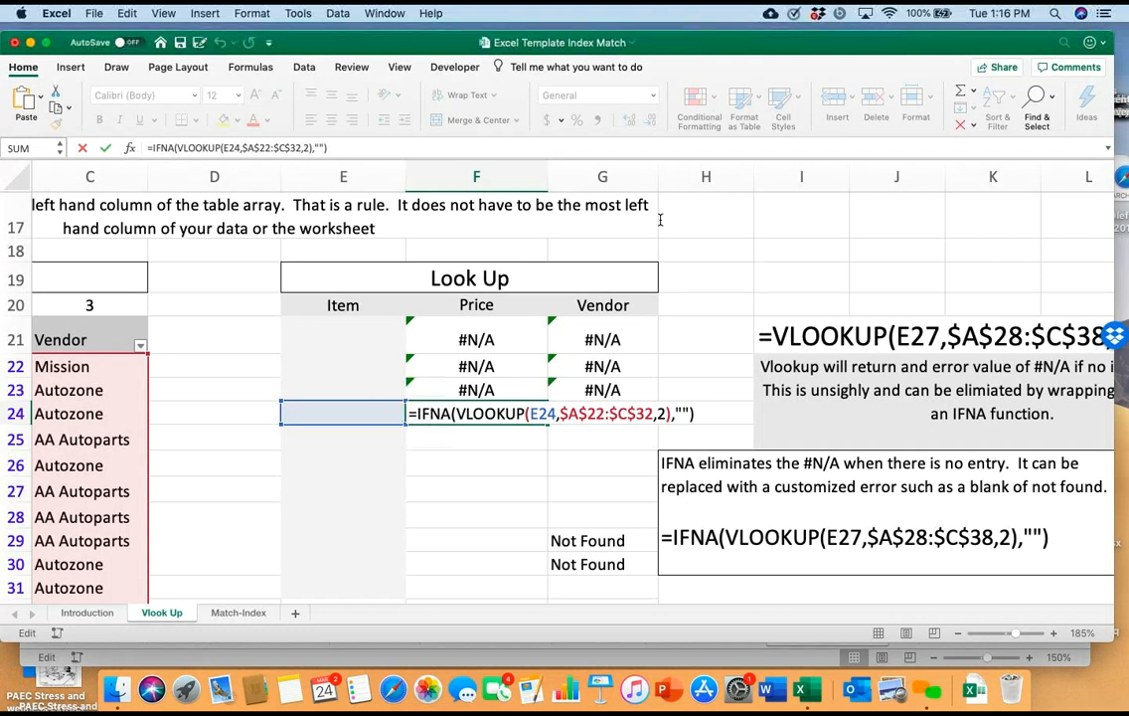
key(Return)
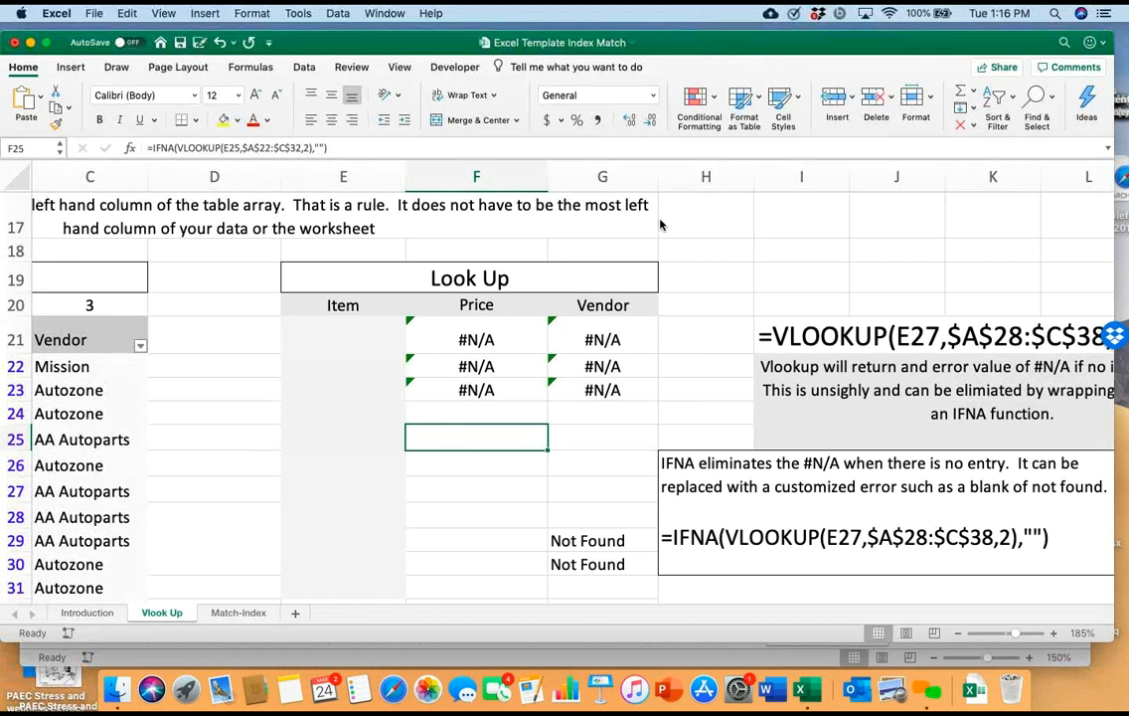
Choose Fan Belt from the list of items in lookup cell E24
key(Up)
key(Left)
key(alt+Down)
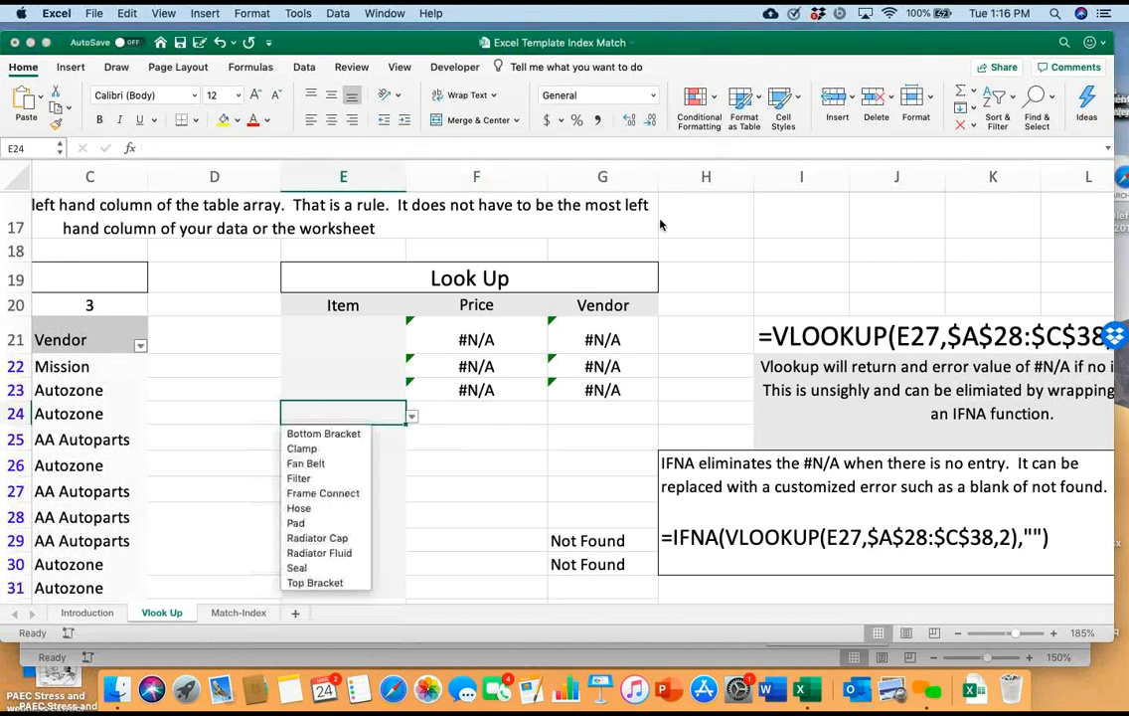
key(Return)
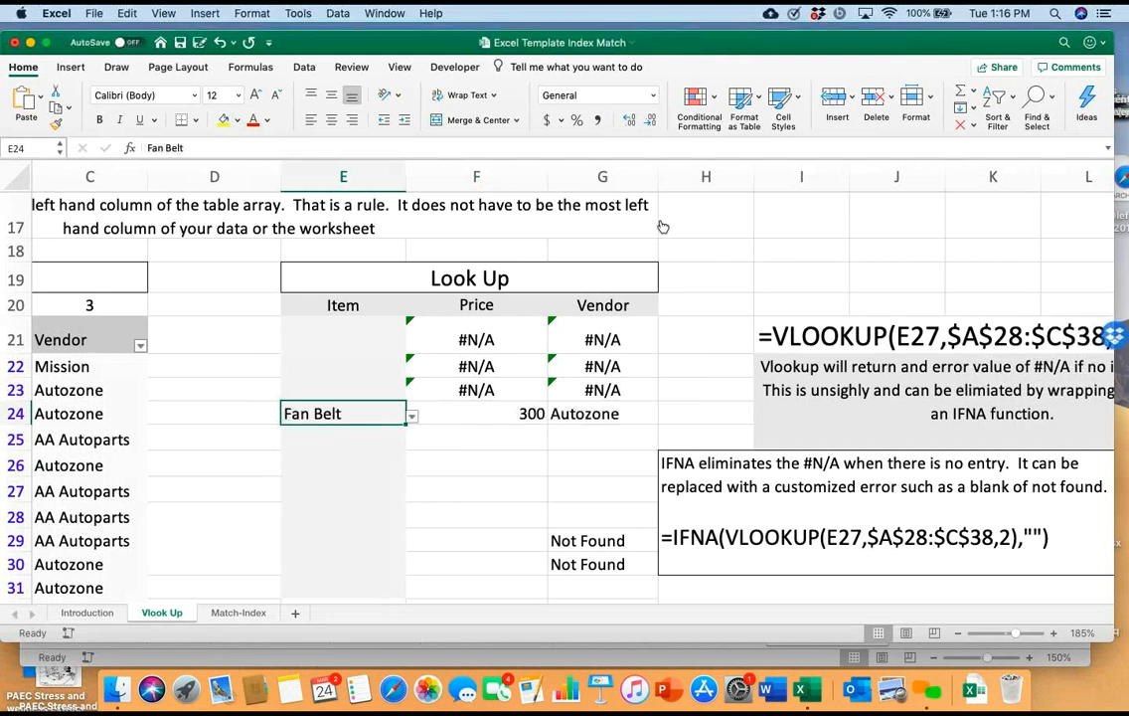
Switch the item in lookup cell E24 to Bottom Bracket, and clear the cell
key(alt+Down)
key(Up)
key(Up)
key(Return)
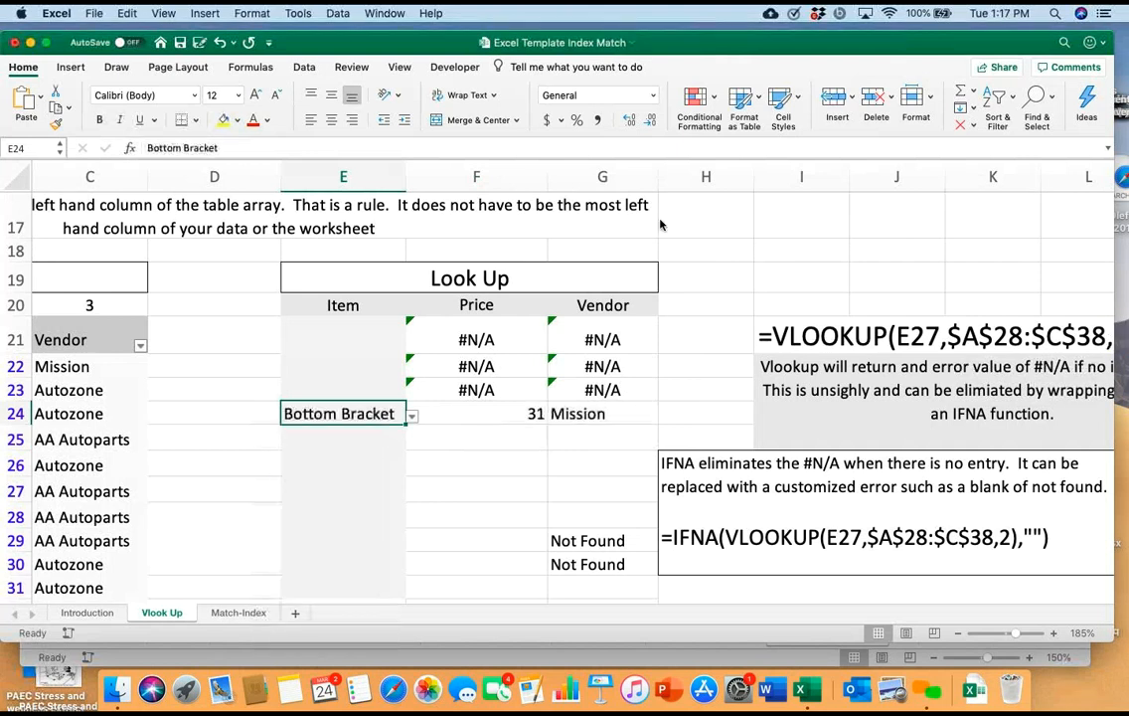
key(Delete)
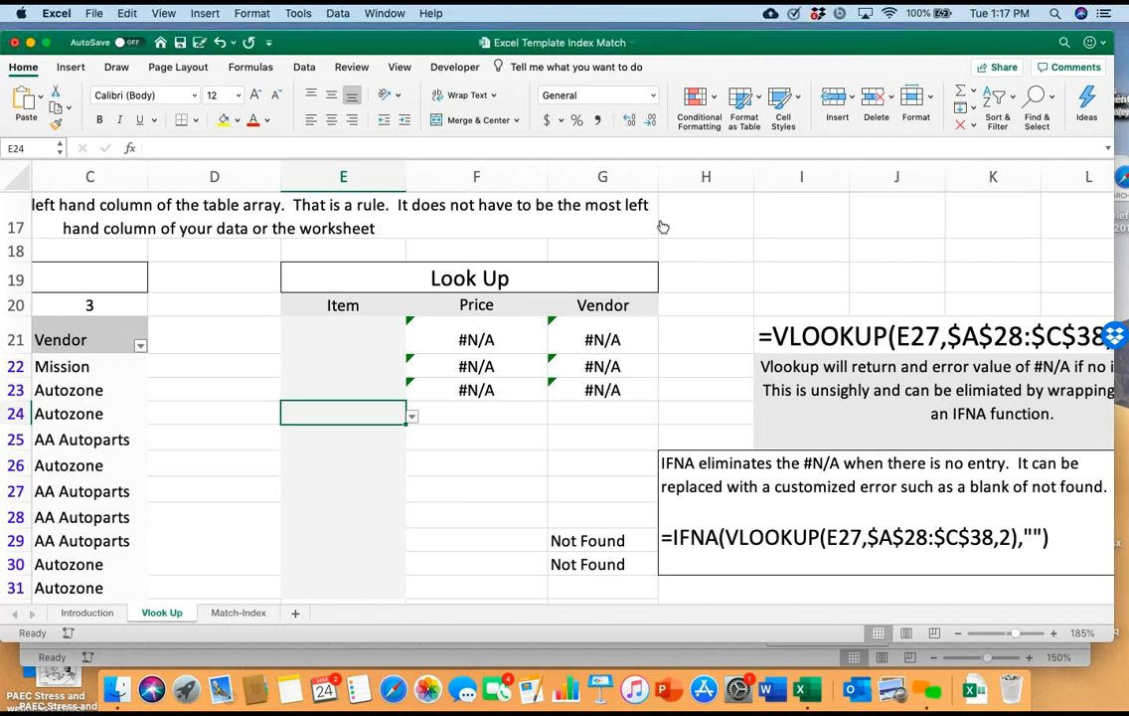
Pick Bottom Bracket again for the emptied lookup cell E24
key(alt+Down)
key(Down)
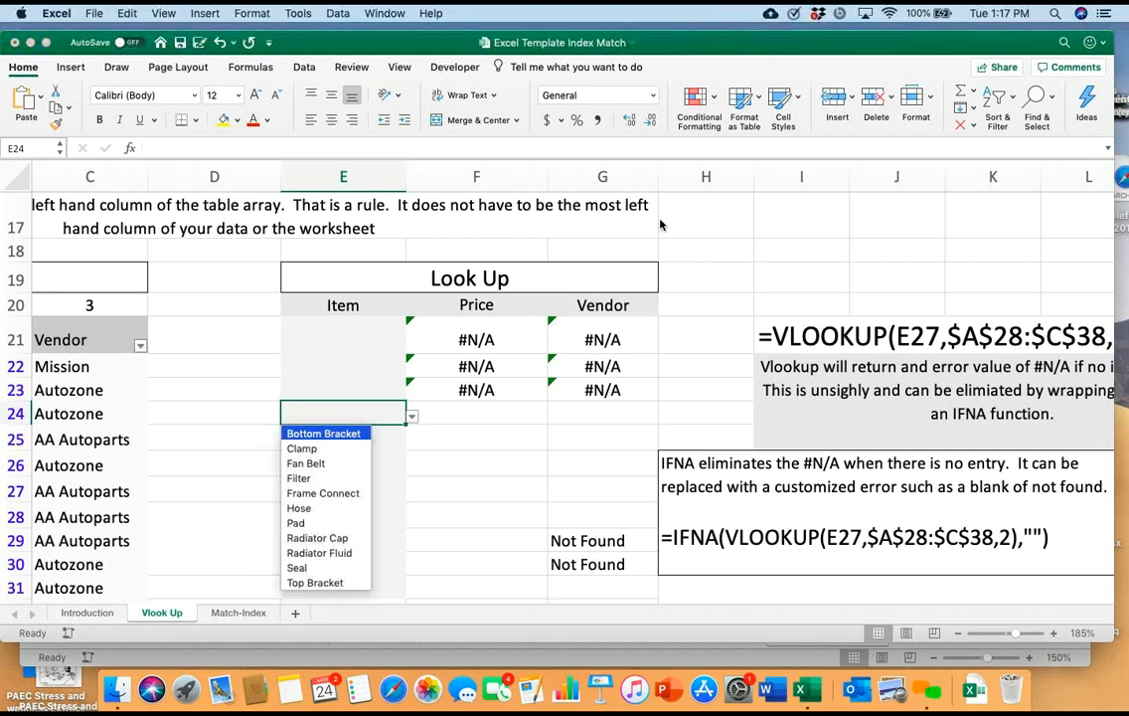
key(Return)
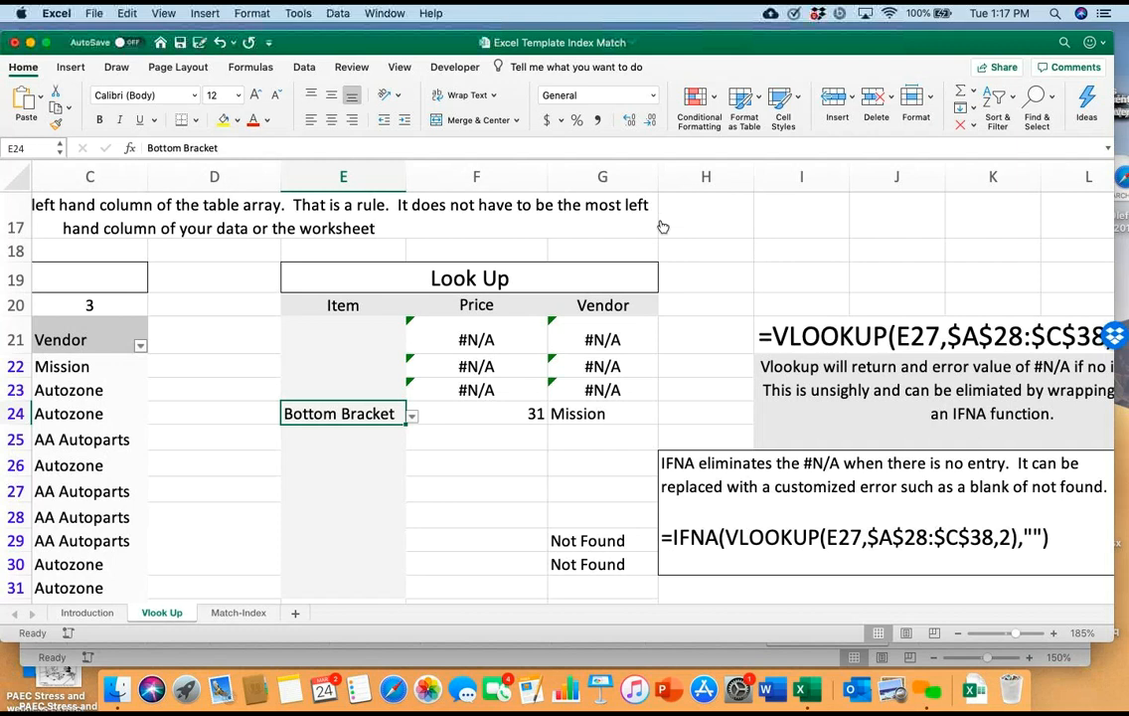
Make the IFNA formula in F24 return "Not Found" instead of a blank when no item matches
double_click(466, 413)
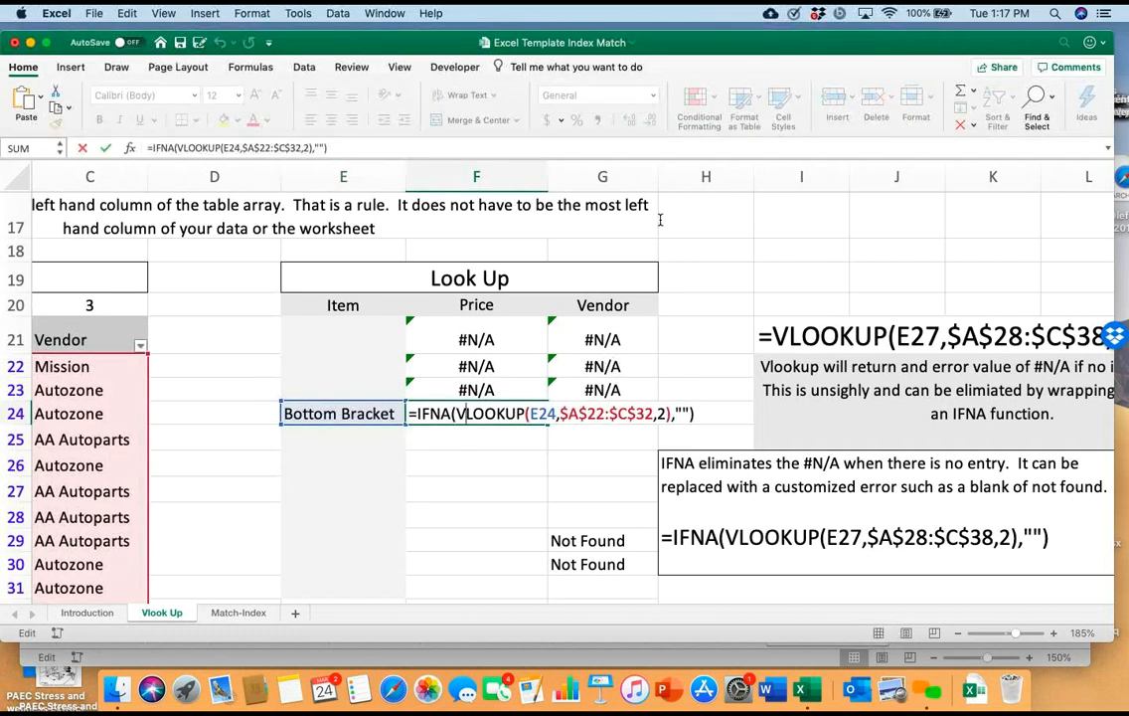
click(683, 414)
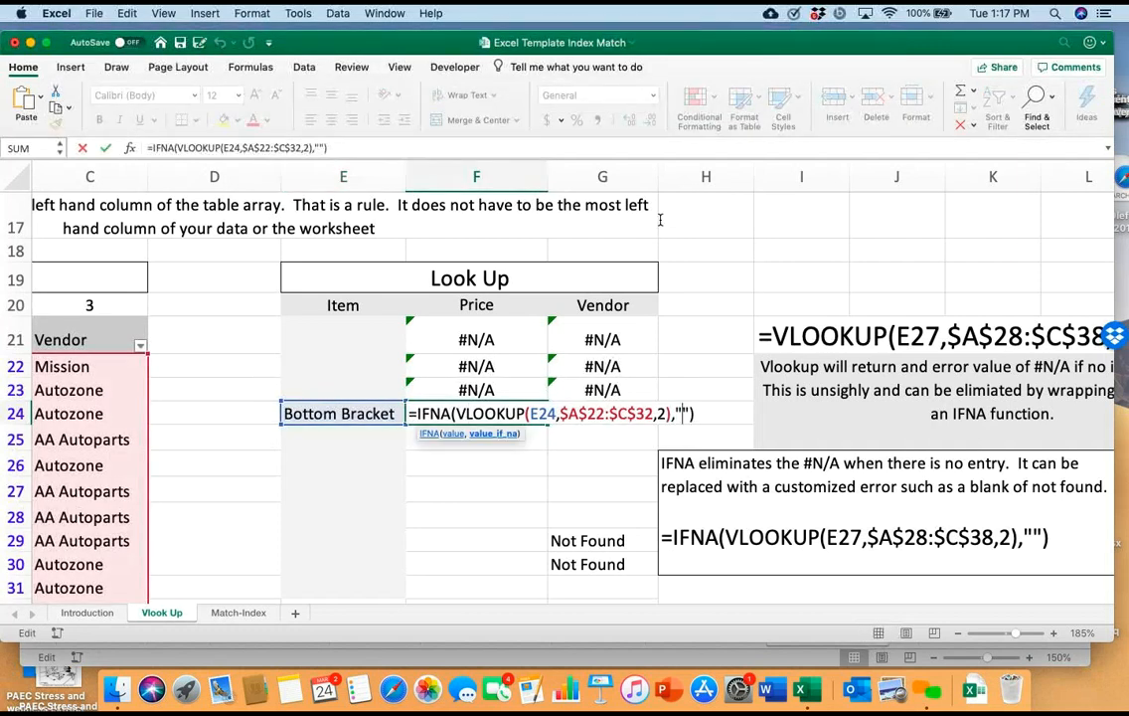
text(Not Found)
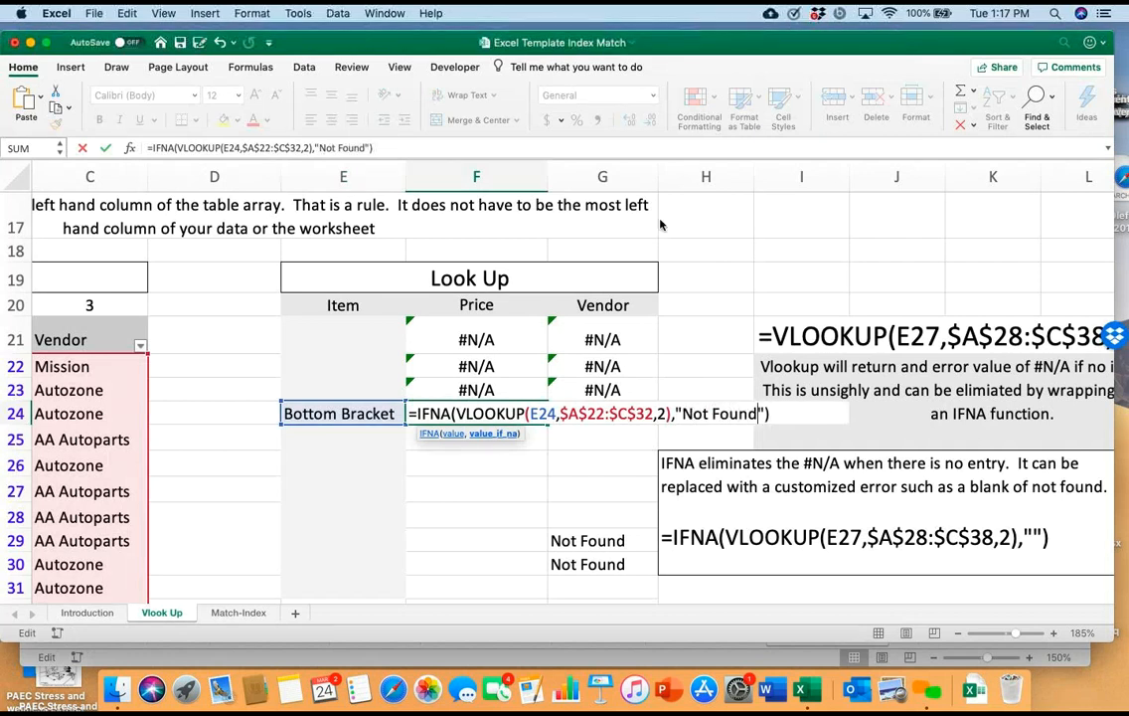
key(Return)
Clear the item in E24 to test the custom error text, and select Price cell F26
key(Up)
key(Left)
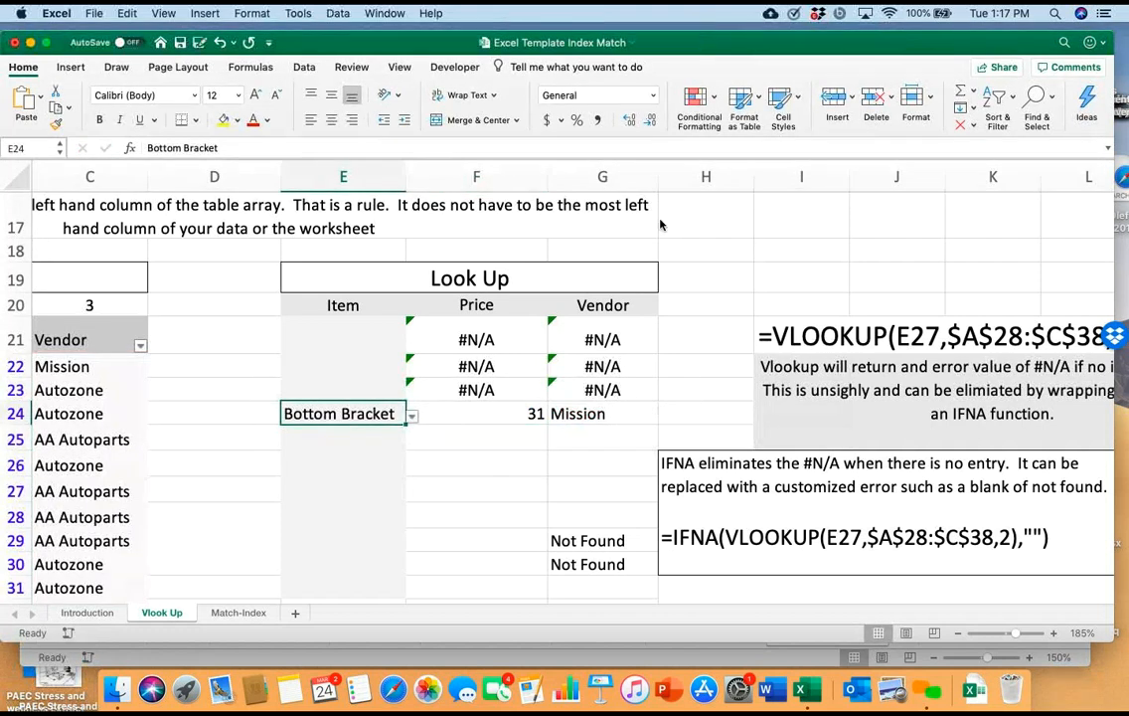
key(Delete)
key(Down)
key(Down)
key(Right)
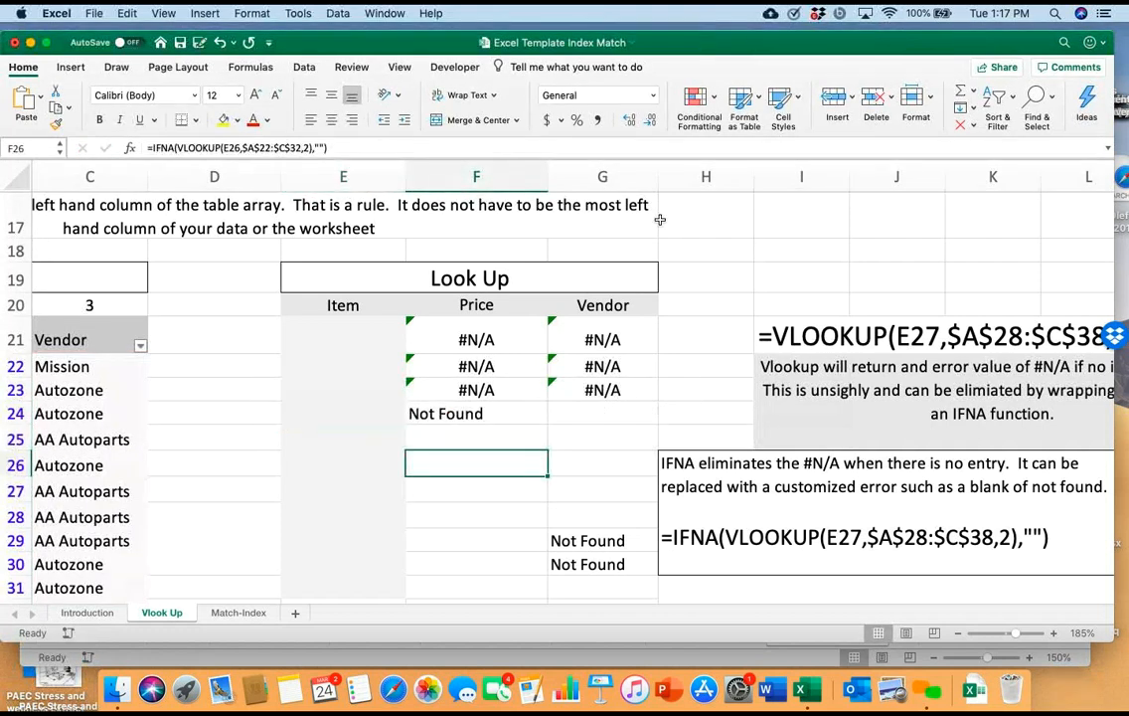
Return to lookup cell E24 and choose Bottom Bracket from its item list
key(Up)
key(Up)
key(Left)
key(alt+Down)
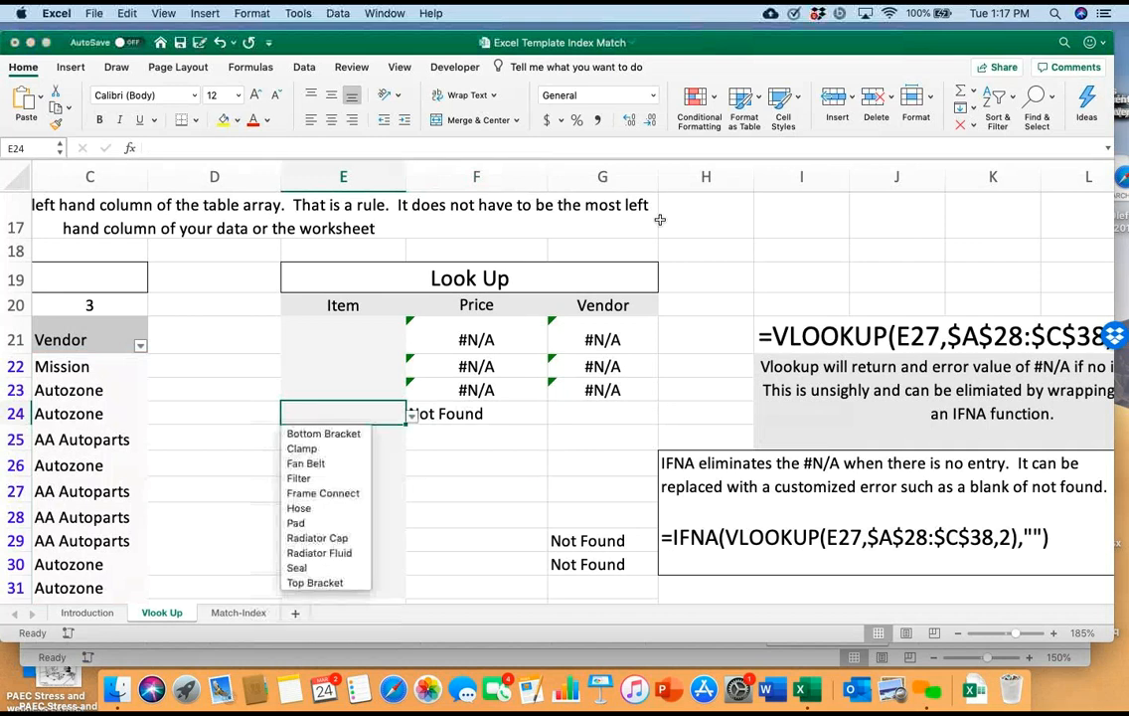
key(Return)
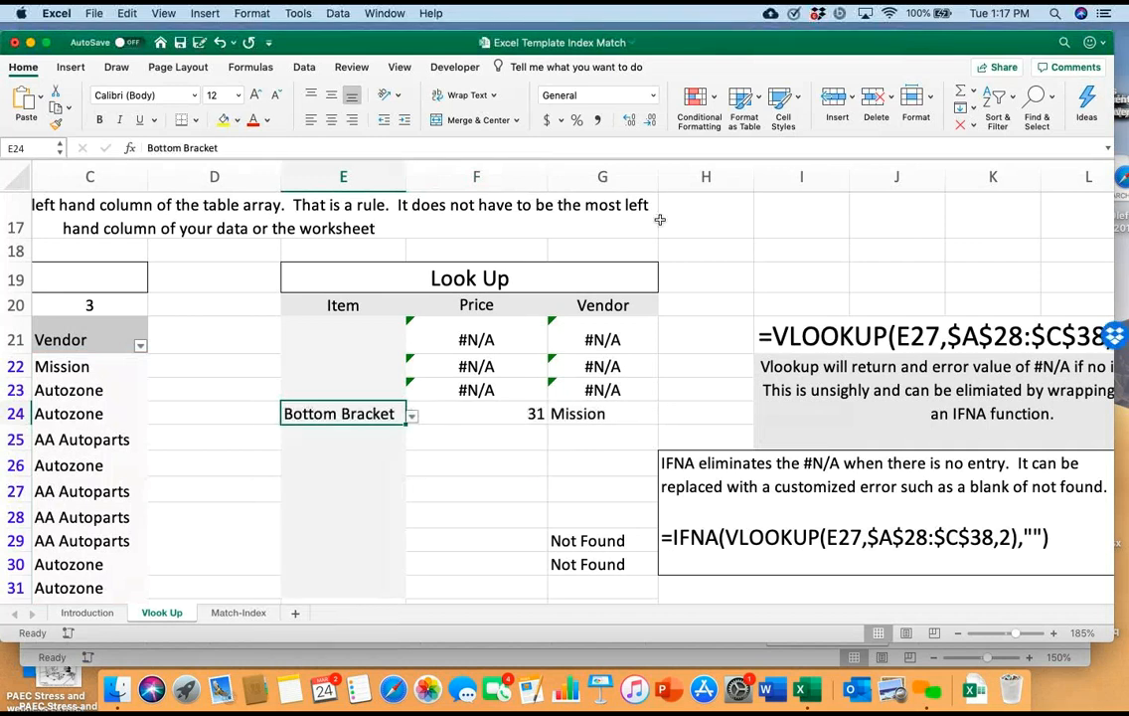
Remove the "Not Found" text from the IFNA formula in F24, leaving empty quotation marks as the error value
key(Right)
key(F2)
click(758, 413)
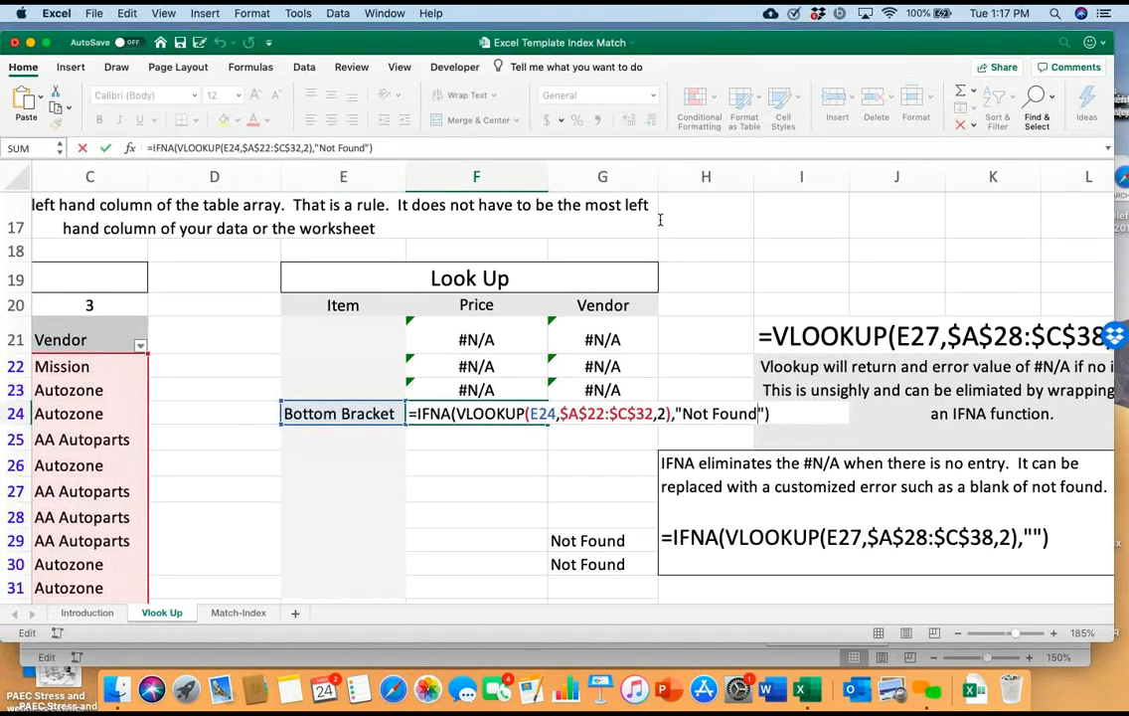
key(BackSpace)
key(BackSpace)
key(BackSpace)
key(BackSpace)
key(BackSpace)
key(BackSpace)
key(BackSpace)
key(BackSpace)
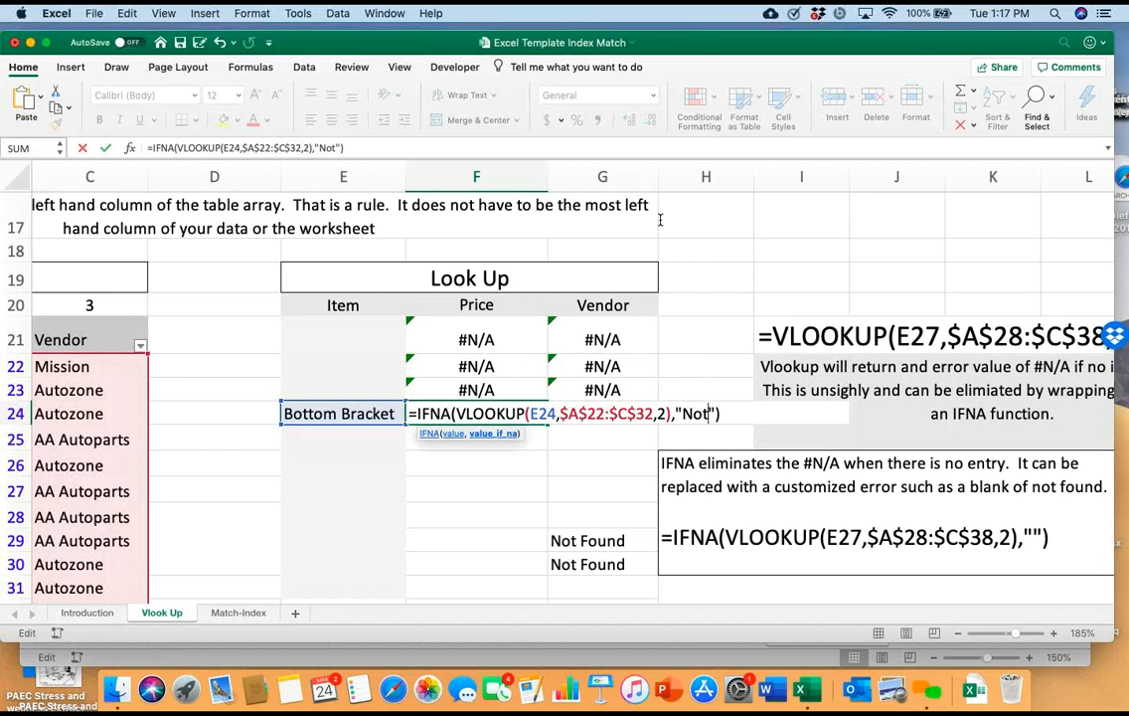
key(BackSpace)
key(Return)
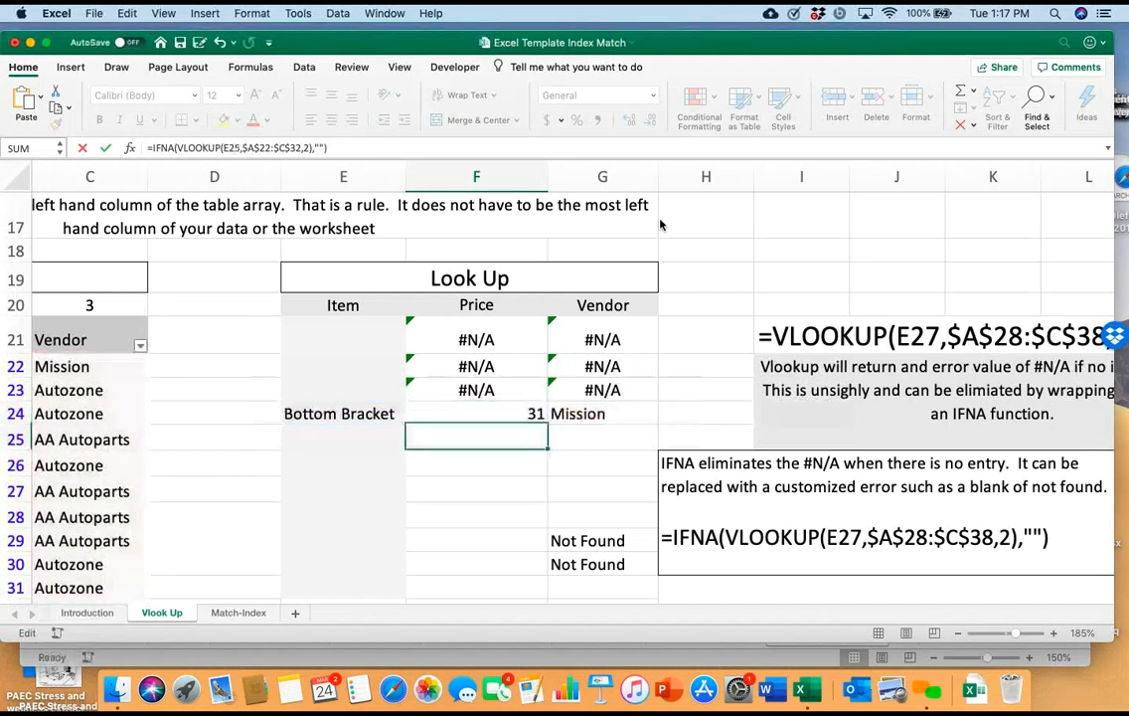
Clear Bottom Bracket from lookup cell E24
key(Up)
key(Left)
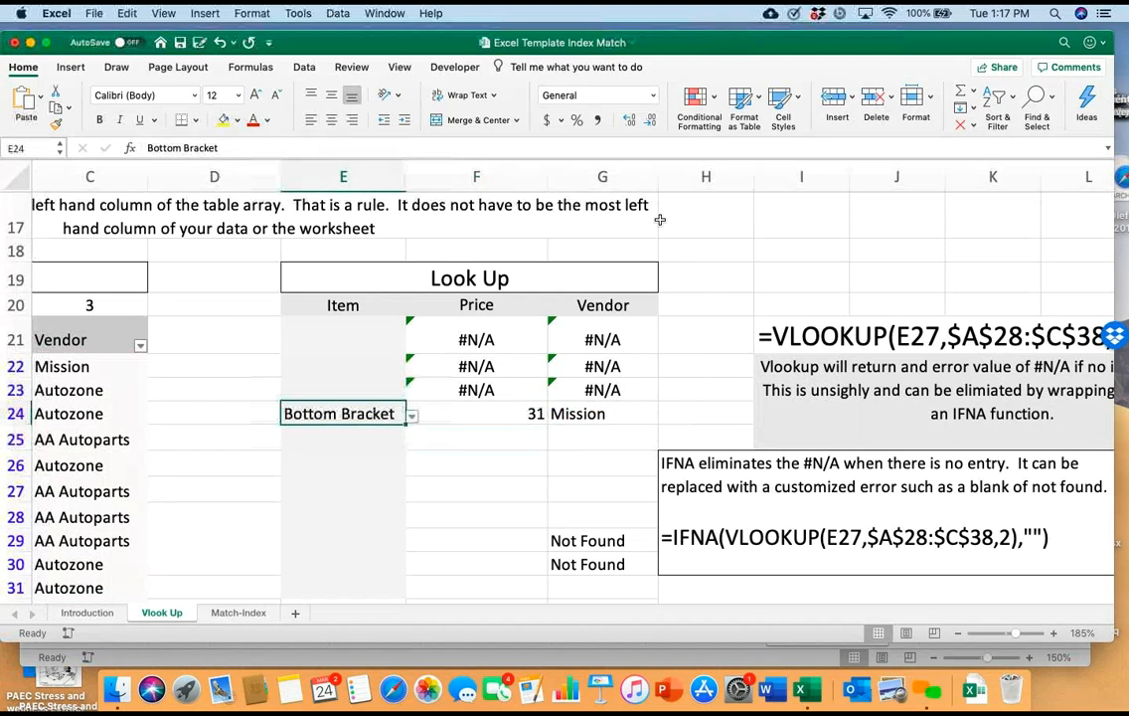
key(Delete)
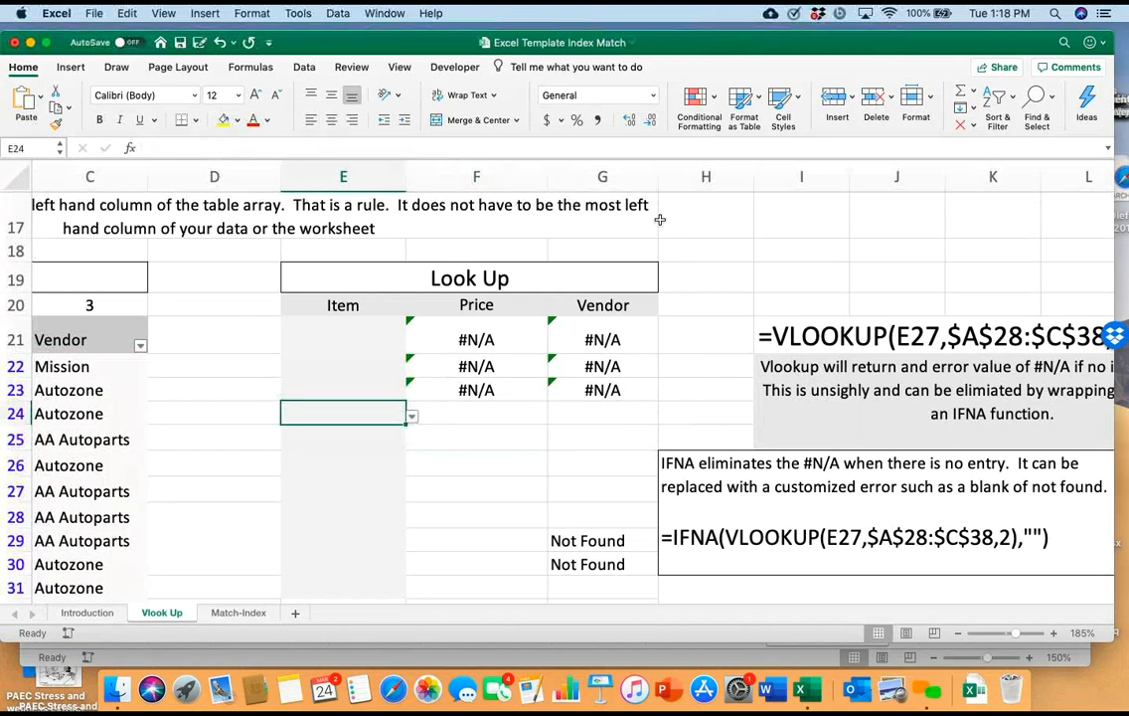
Examine the true/false match notes, the medical and dental contribution lookup table and the salary table beside it
scroll(659, 218, down, 10)
scroll(659, 219, left, 3)
scroll(659, 218, down, 5)
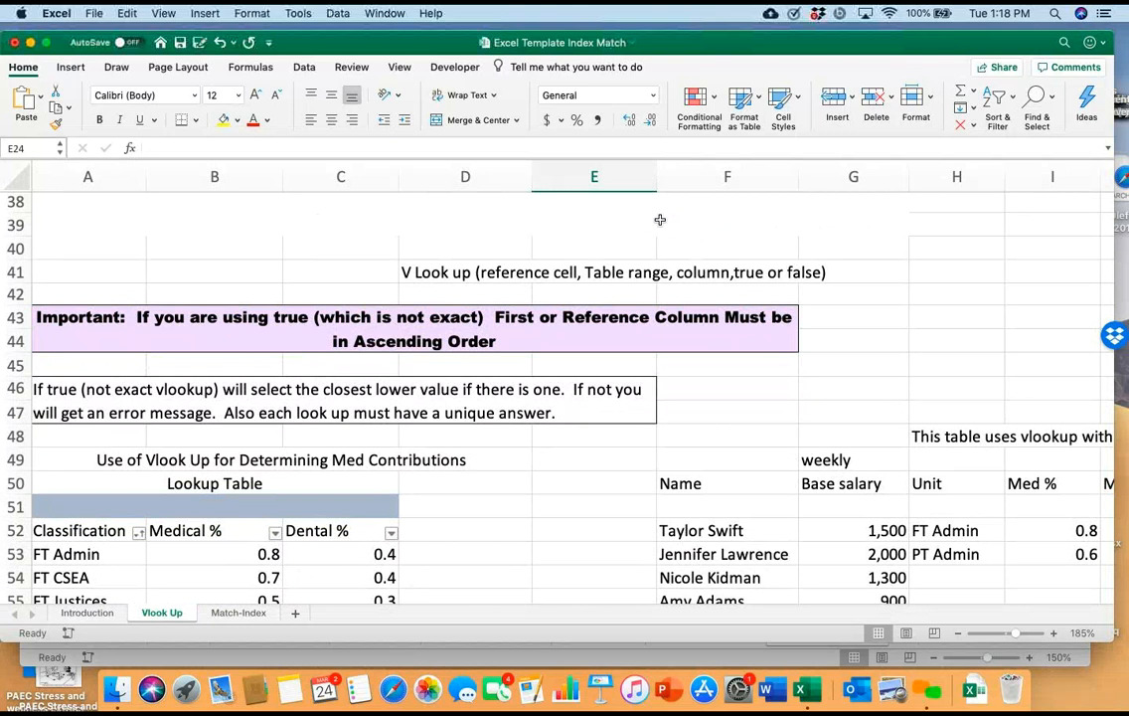
scroll(659, 218, down, 6)
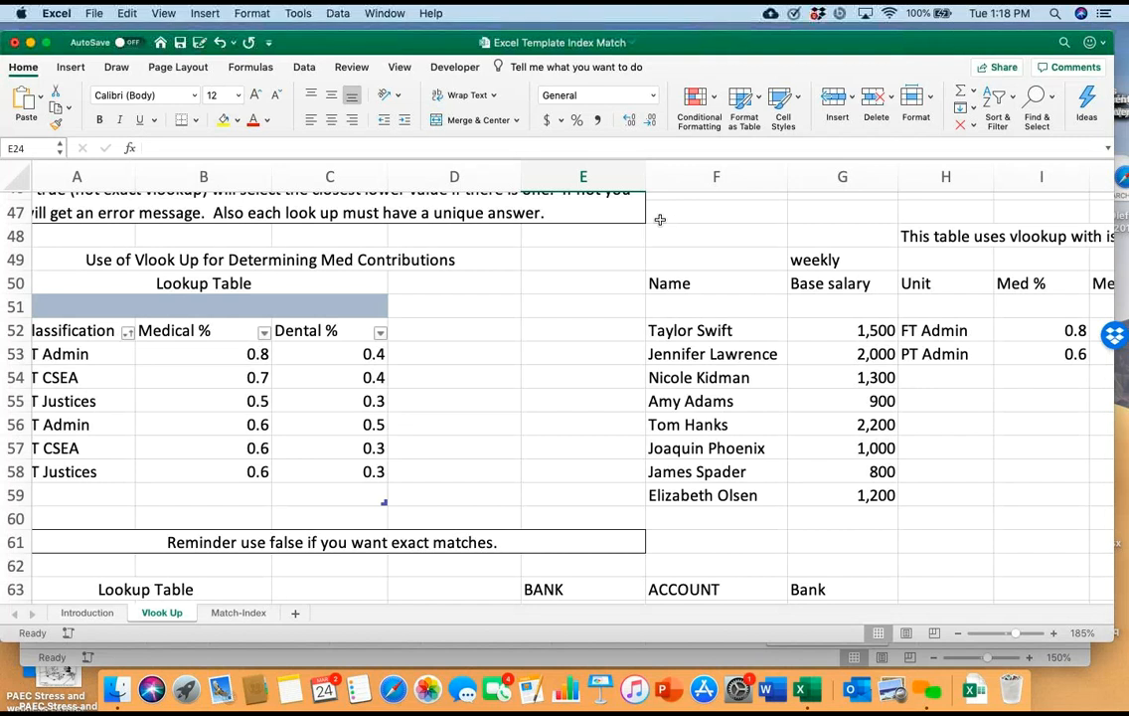
scroll(659, 219, down, 1)
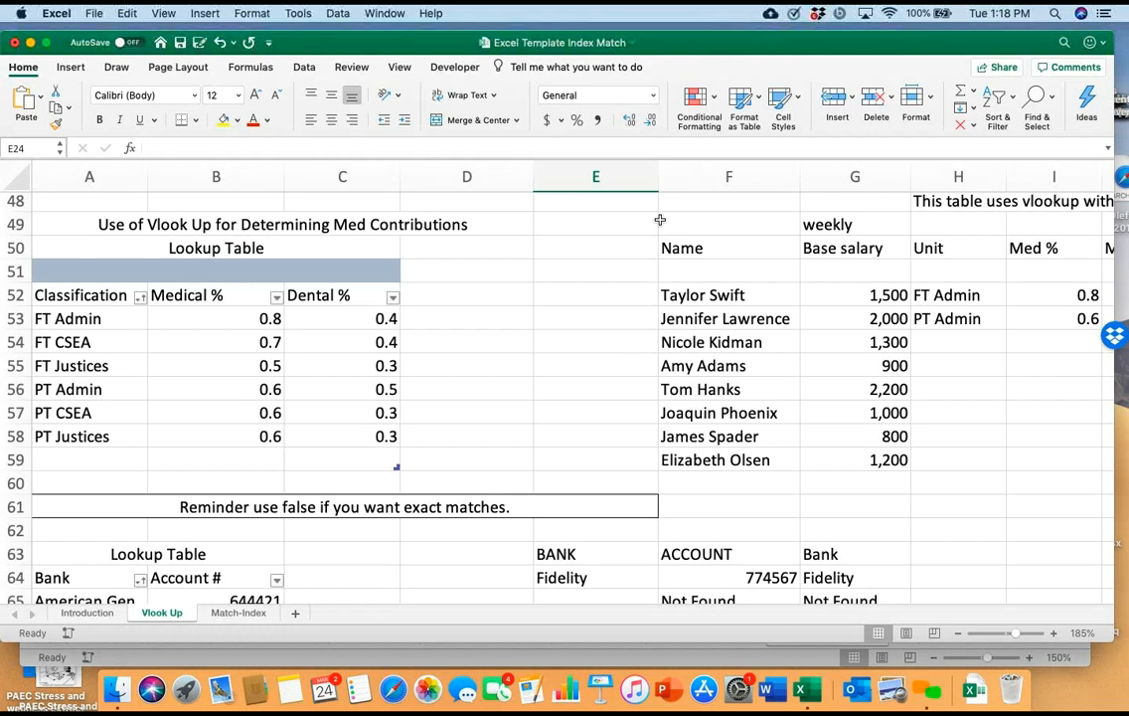
scroll(660, 220, down, 2)
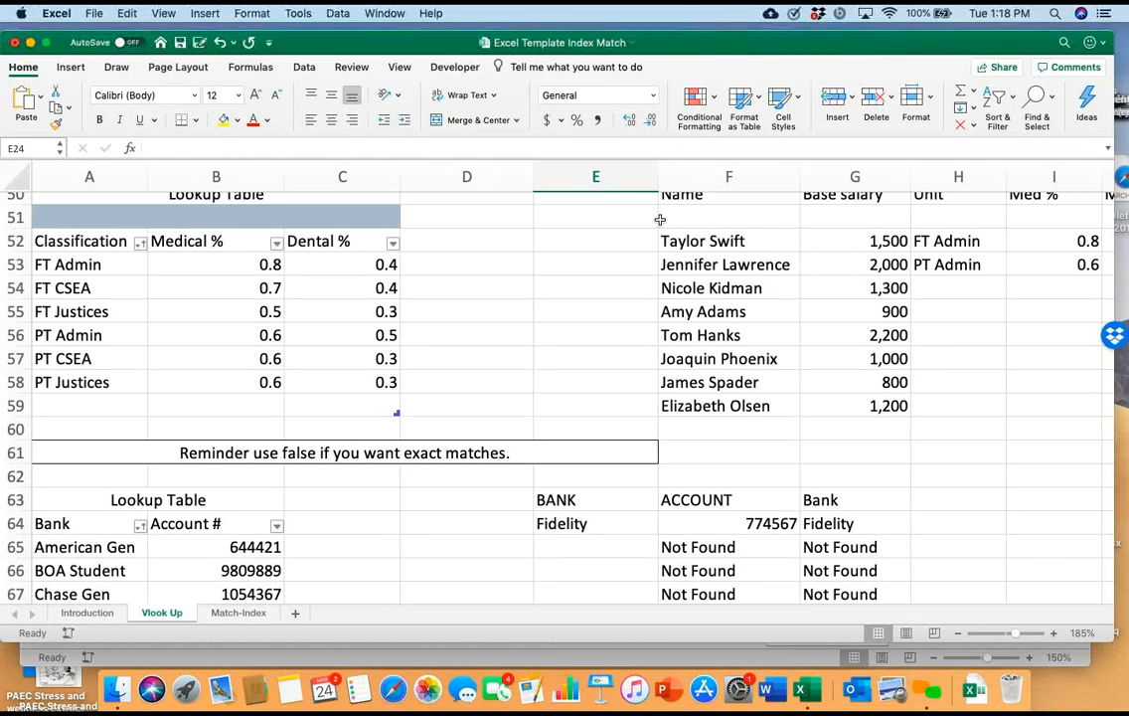
scroll(659, 219, up, 2)
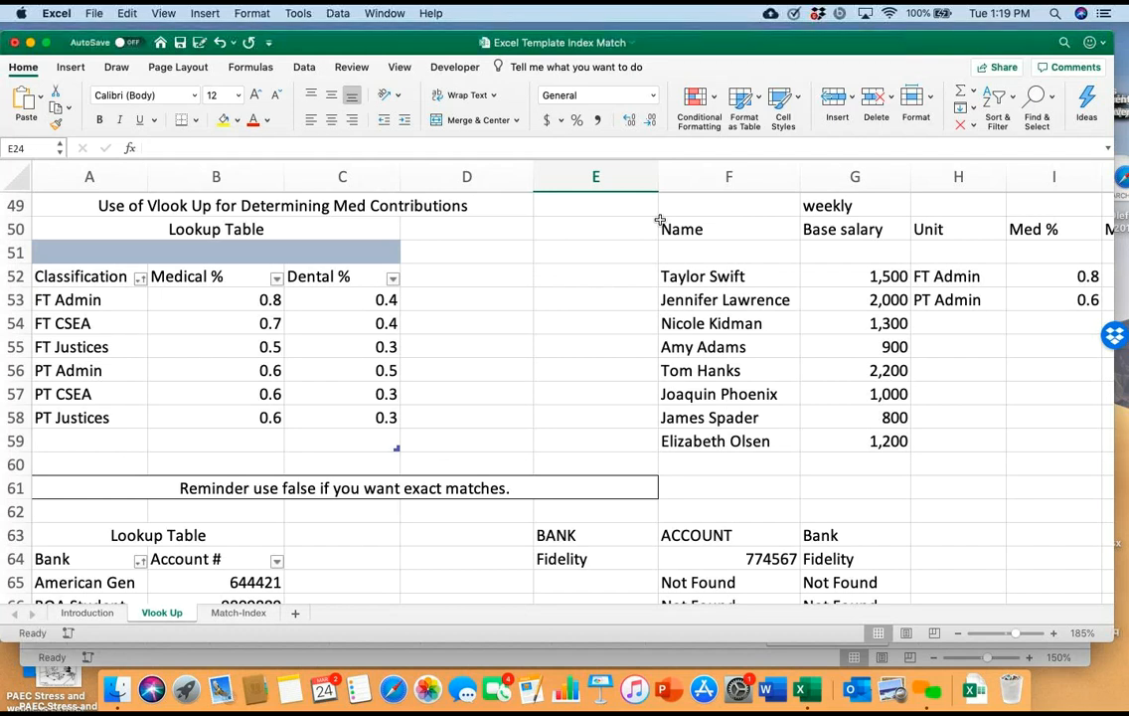
scroll(659, 220, right, 10)
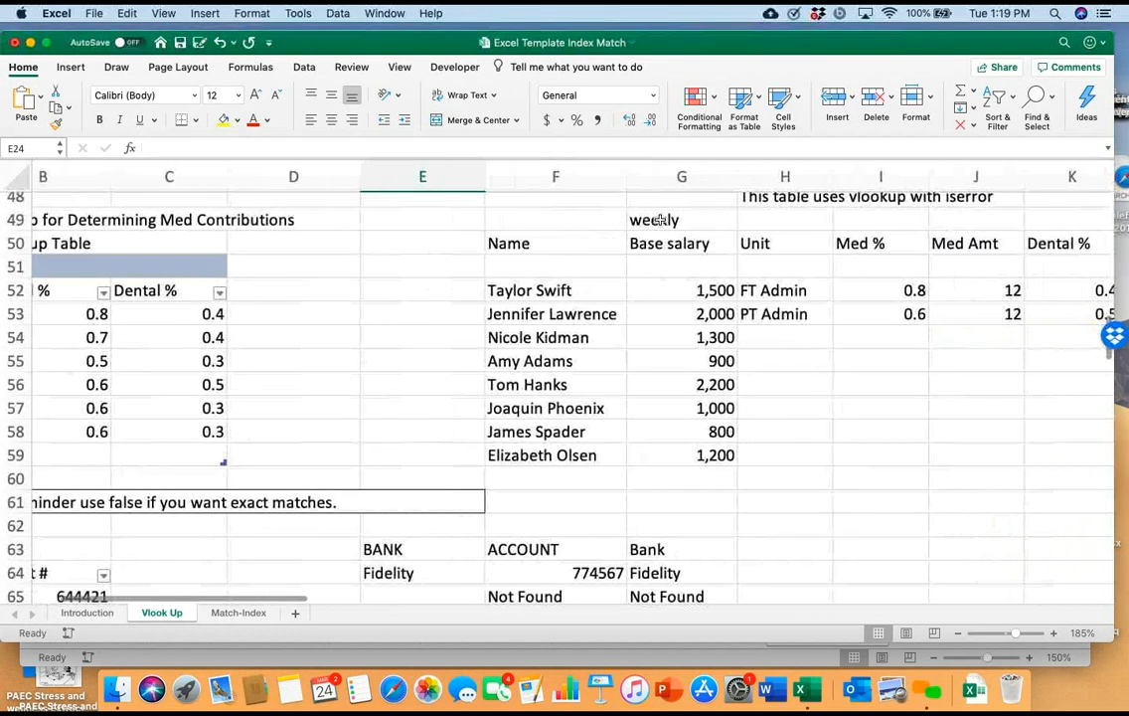
scroll(658, 220, right, 2)
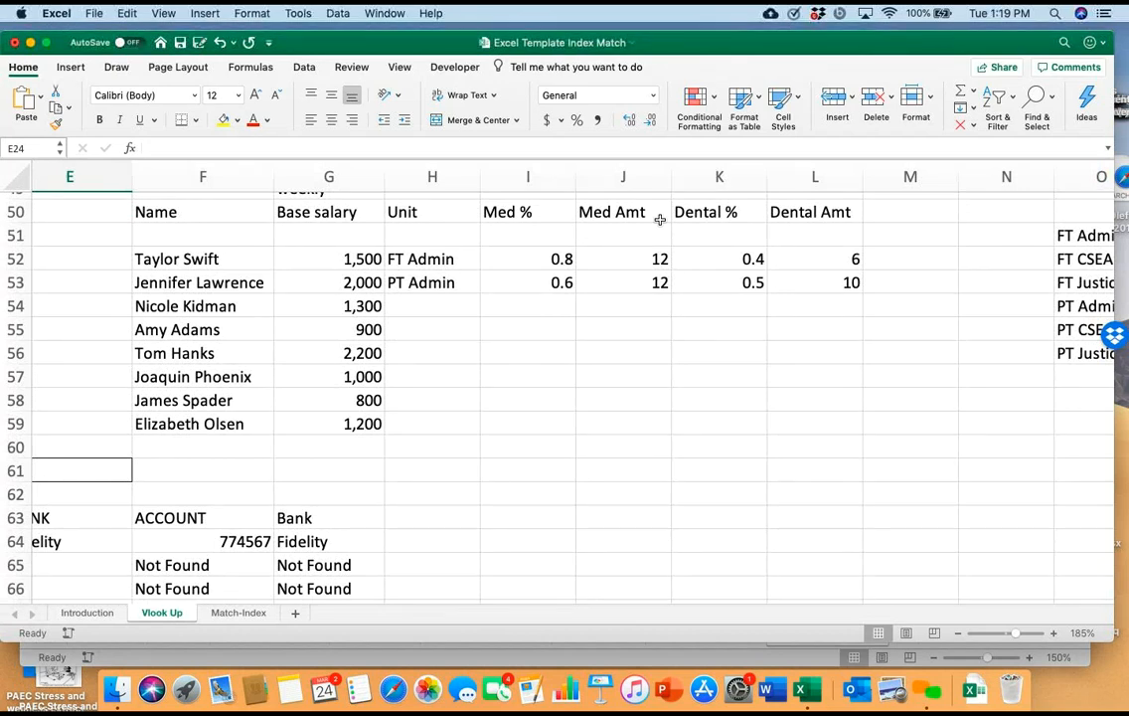
View the unit classifications available in the list for H52, and close it without changing the selection
click(432, 259)
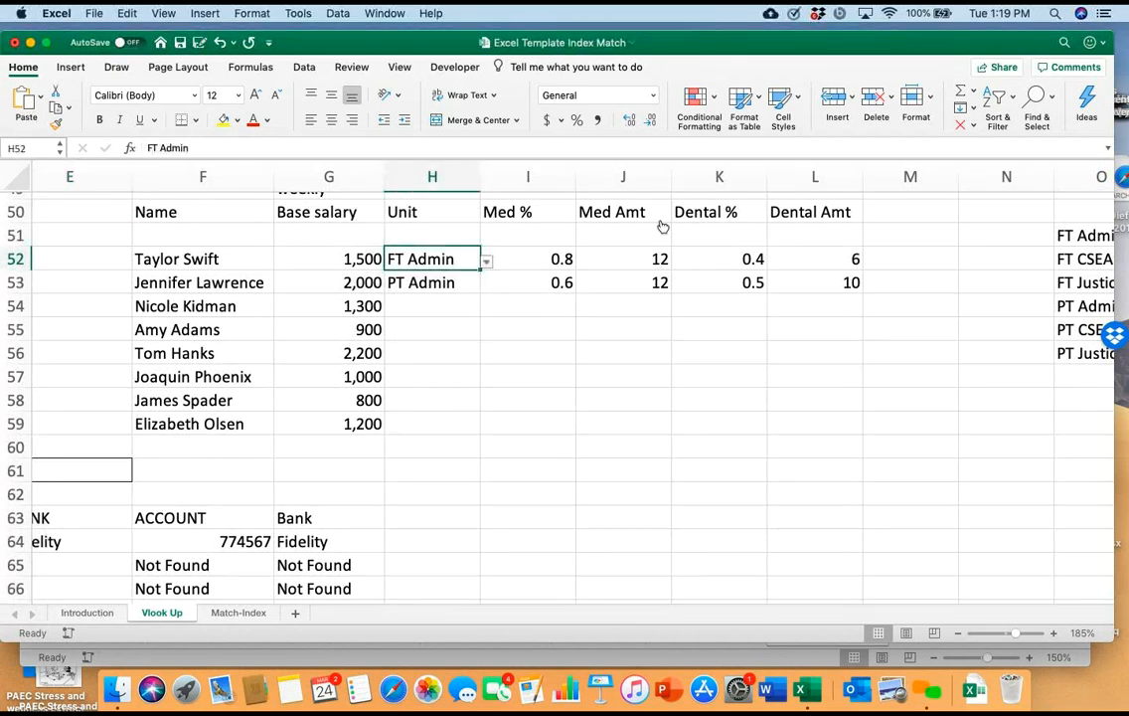
key(alt+Down)
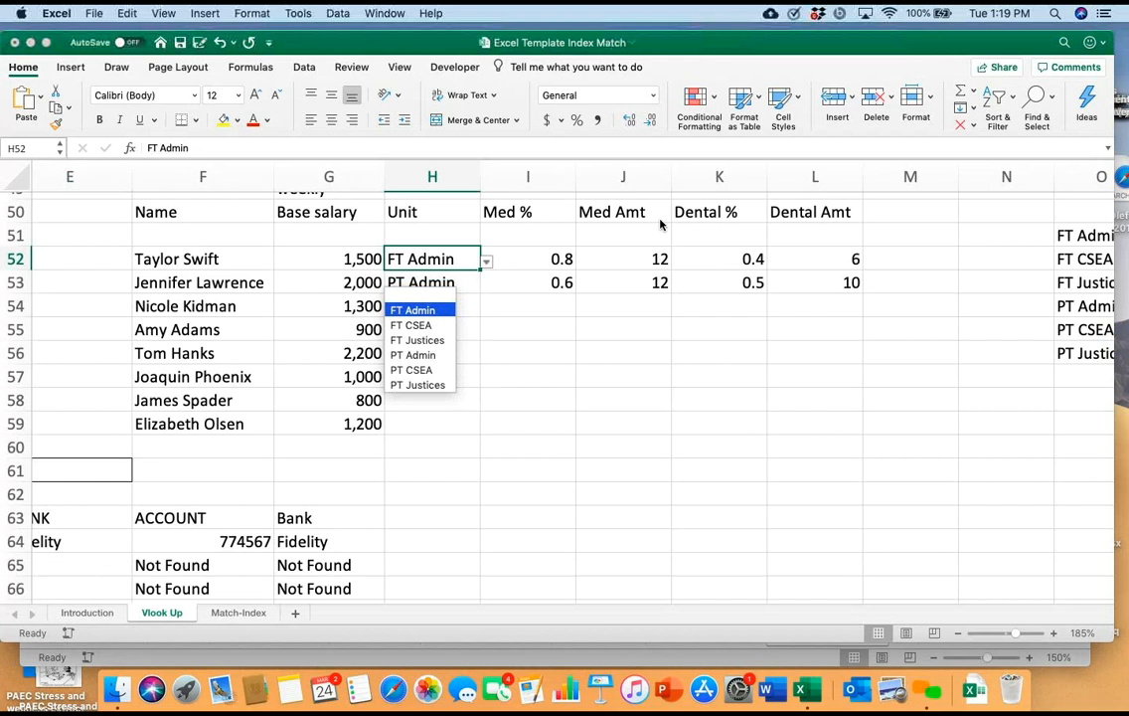
key(Escape)
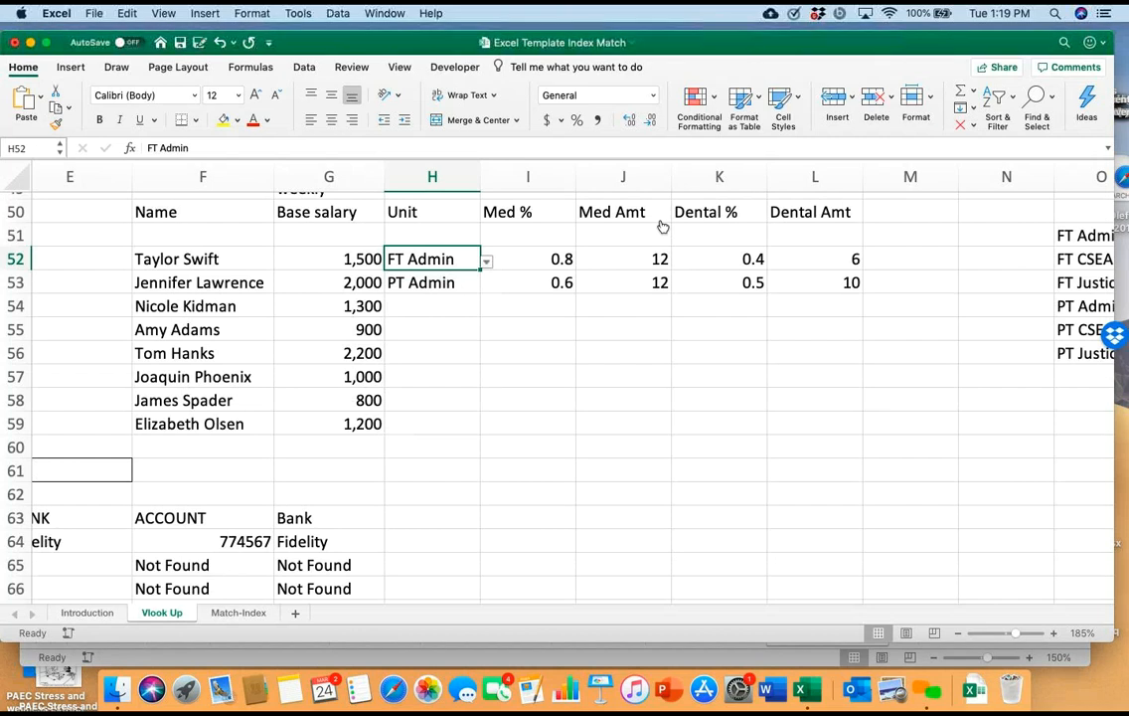
Set the unit in H52 to FT CSEA and view the Med Amt formula in J52
key(alt+Down)
key(Down)
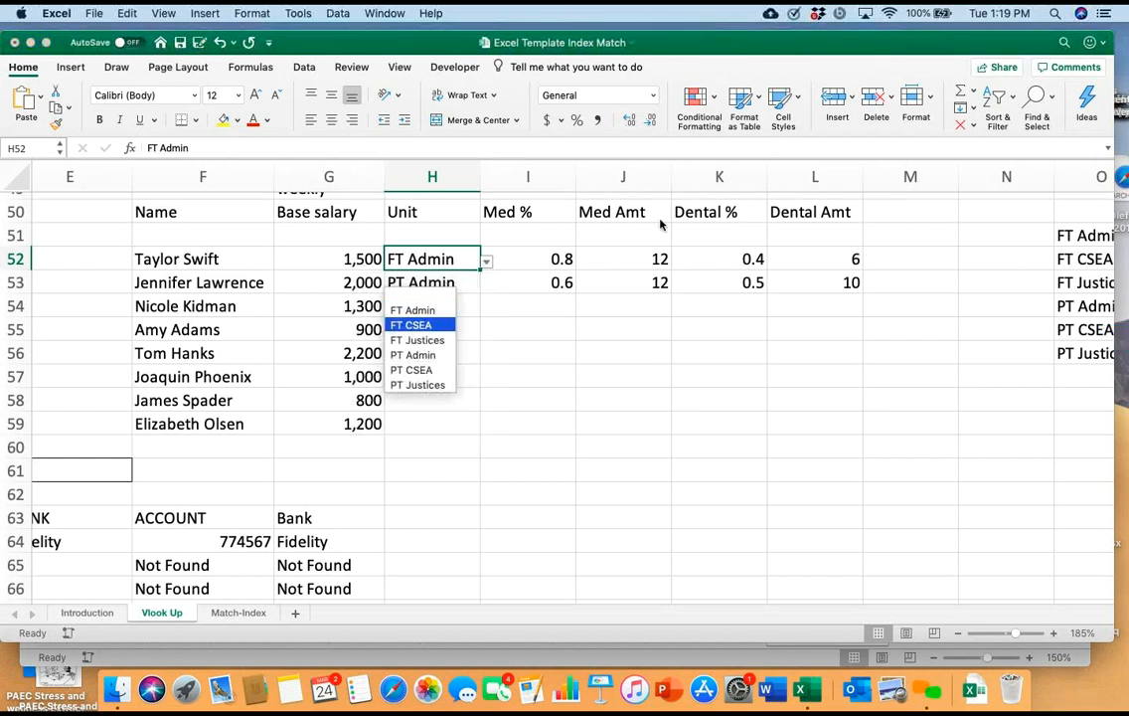
key(Return)
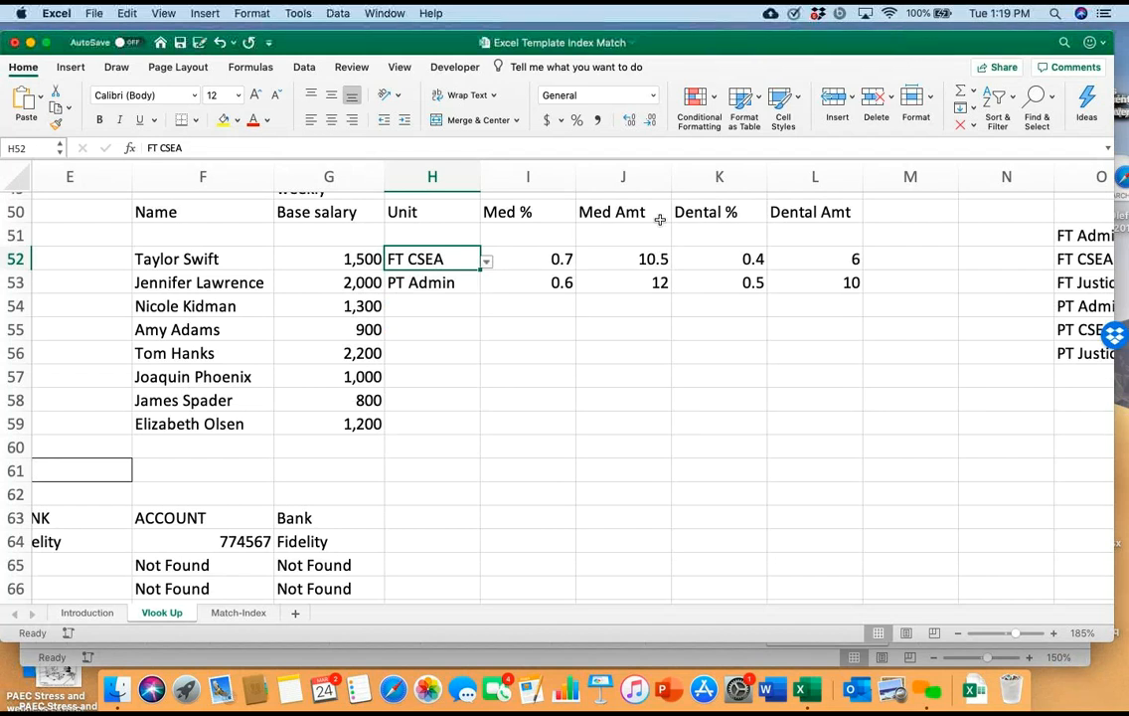
key(Right)
key(Right)
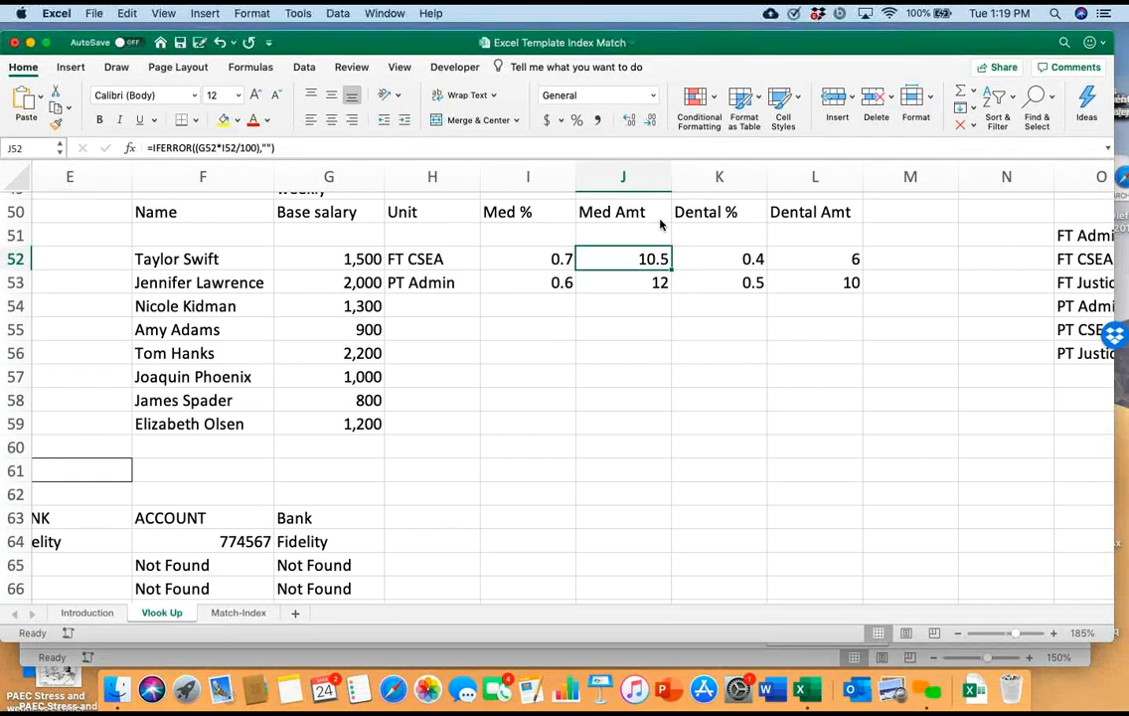
Set the unit in H52 to FT Justices from its list of classifications
key(Left)
key(Left)
key(alt+Down)
key(Up)
key(Down)
key(Down)
key(Return)
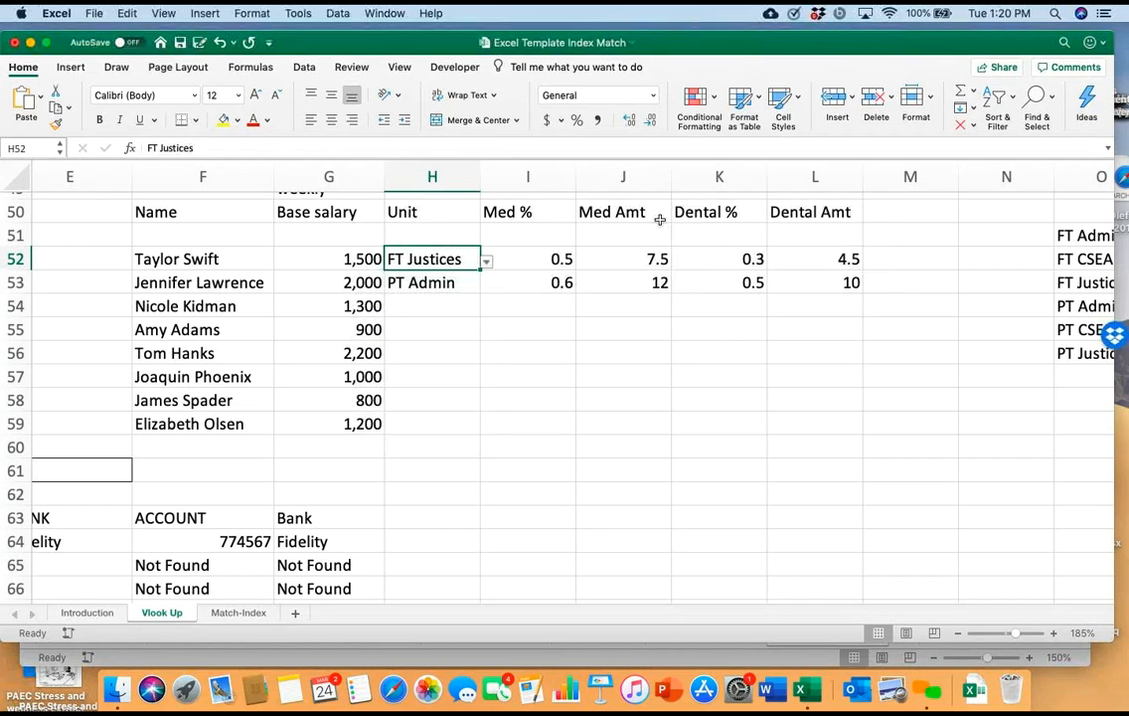
Clear the unit entries from H52 and H53
key(Down)
key(Down)
key(Up)
key(Up)
key(Delete)
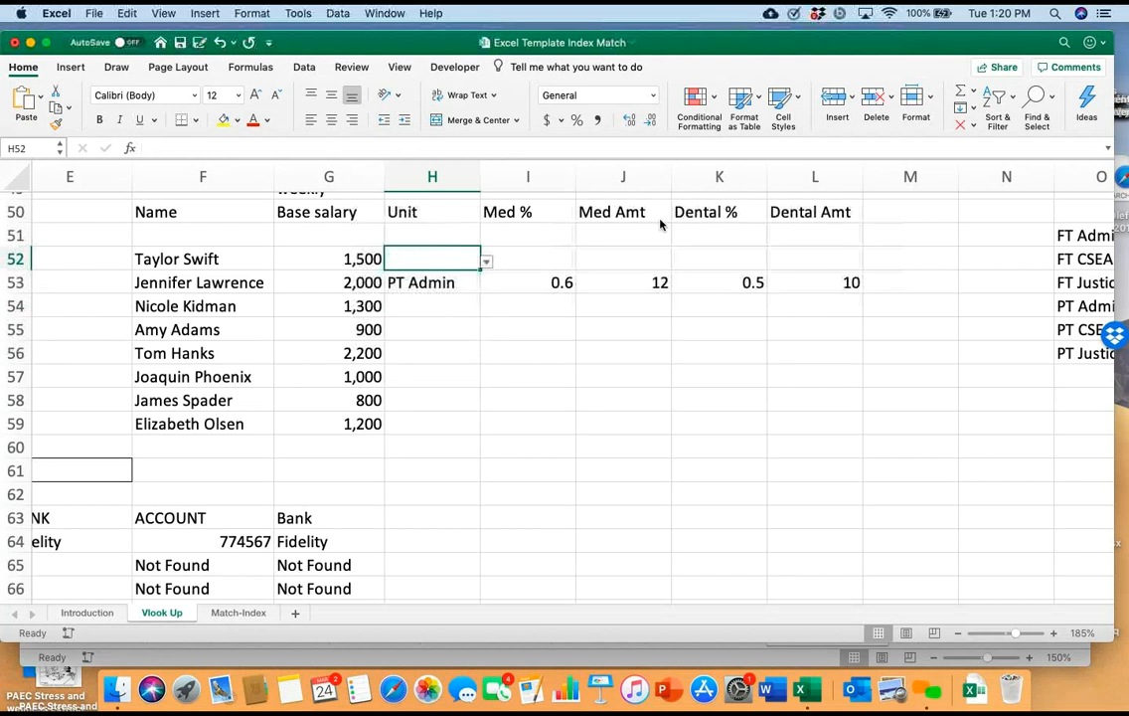
key(Down)
key(Delete)
Replace IFERROR with IFNA in the Med % formula in I52, keeping its VLOOKUP arguments
key(Up)
key(Right)
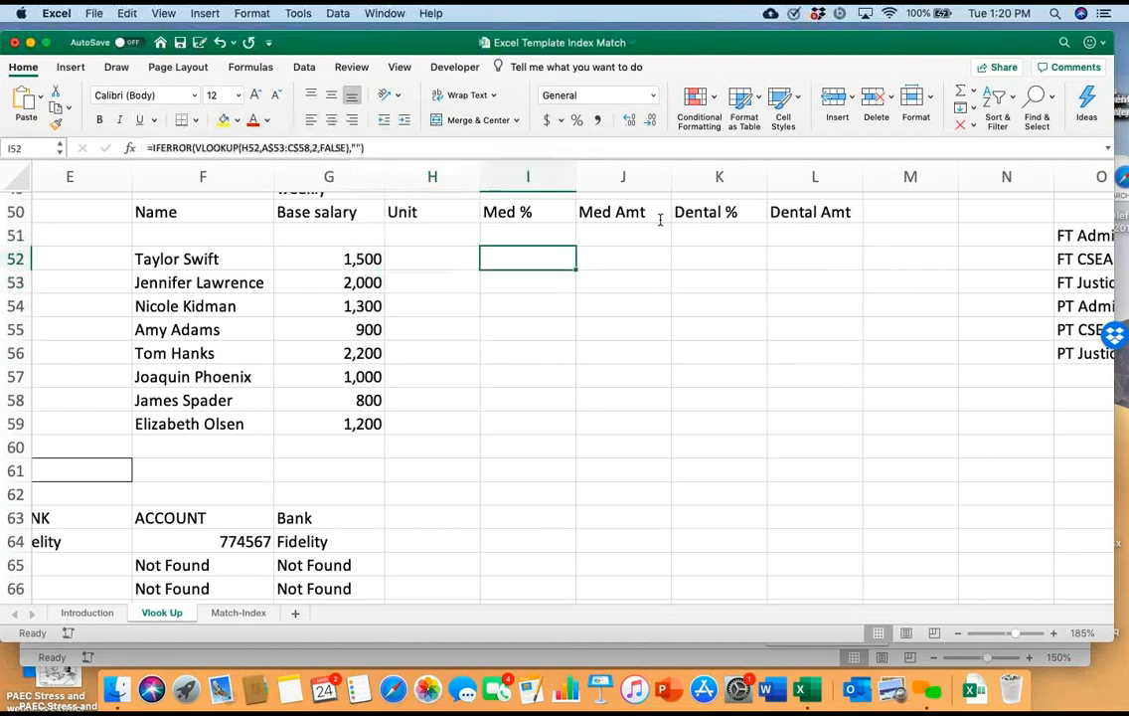
key(F2)
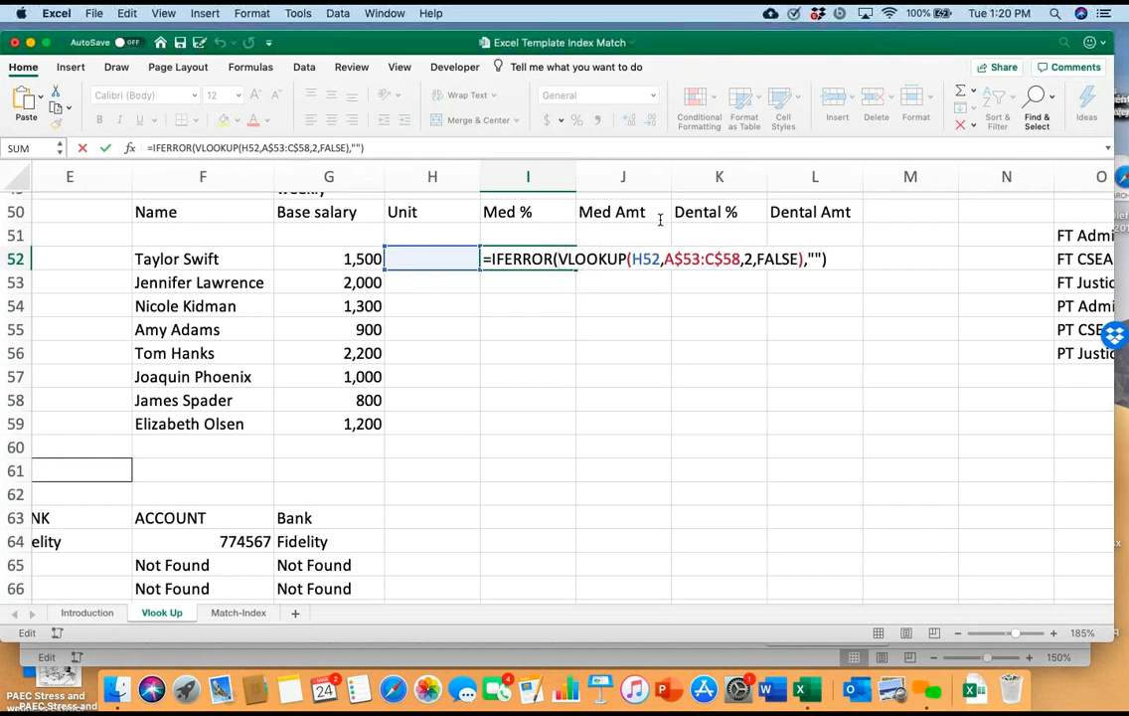
key(BackSpace)
key(BackSpace)
key(BackSpace)
key(BackSpace)
key(BackSpace)
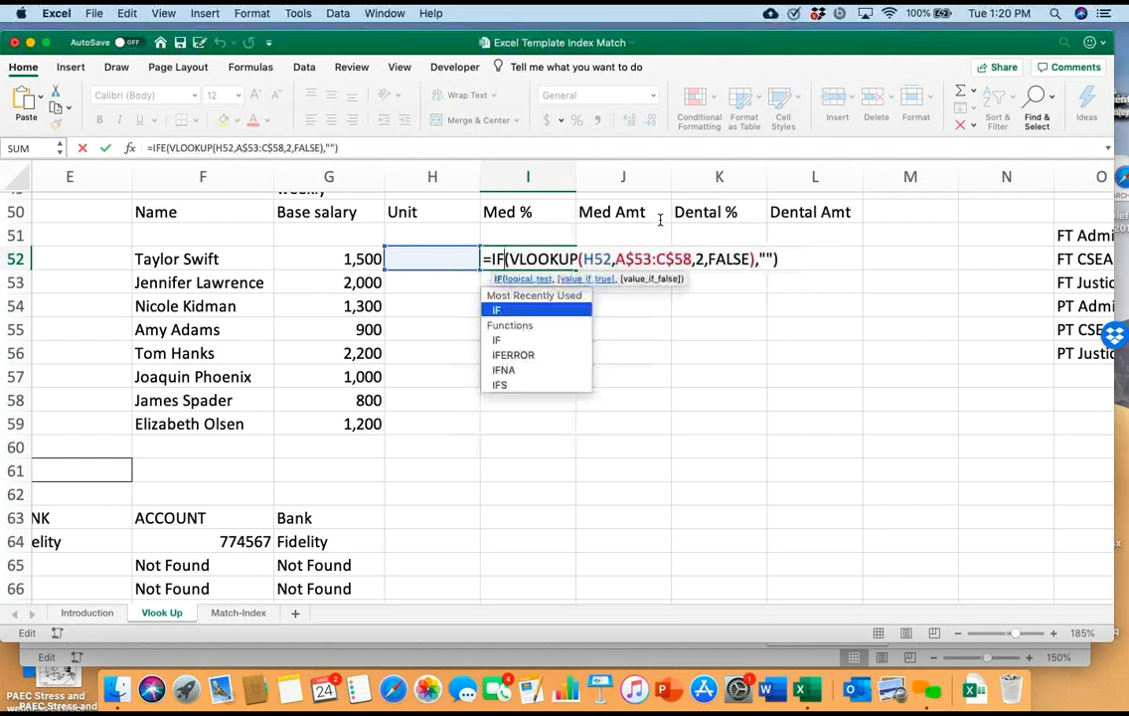
text(BA)
key(BackSpace)
key(BackSpace)
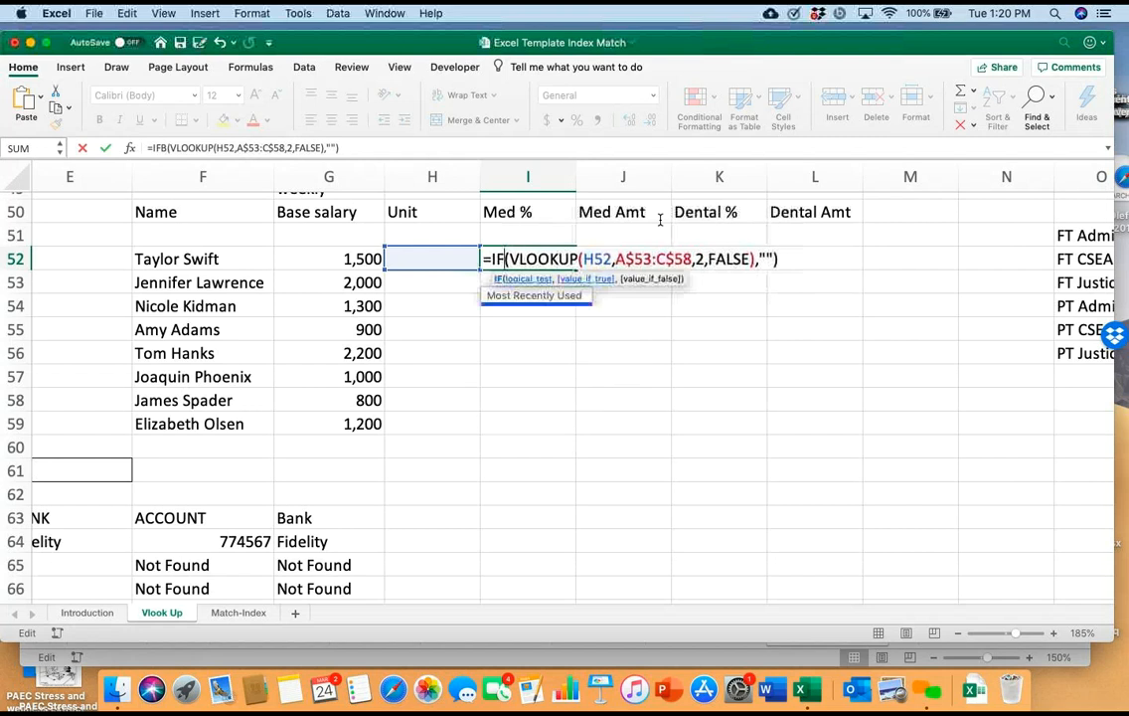
text(NA)
key(Return)
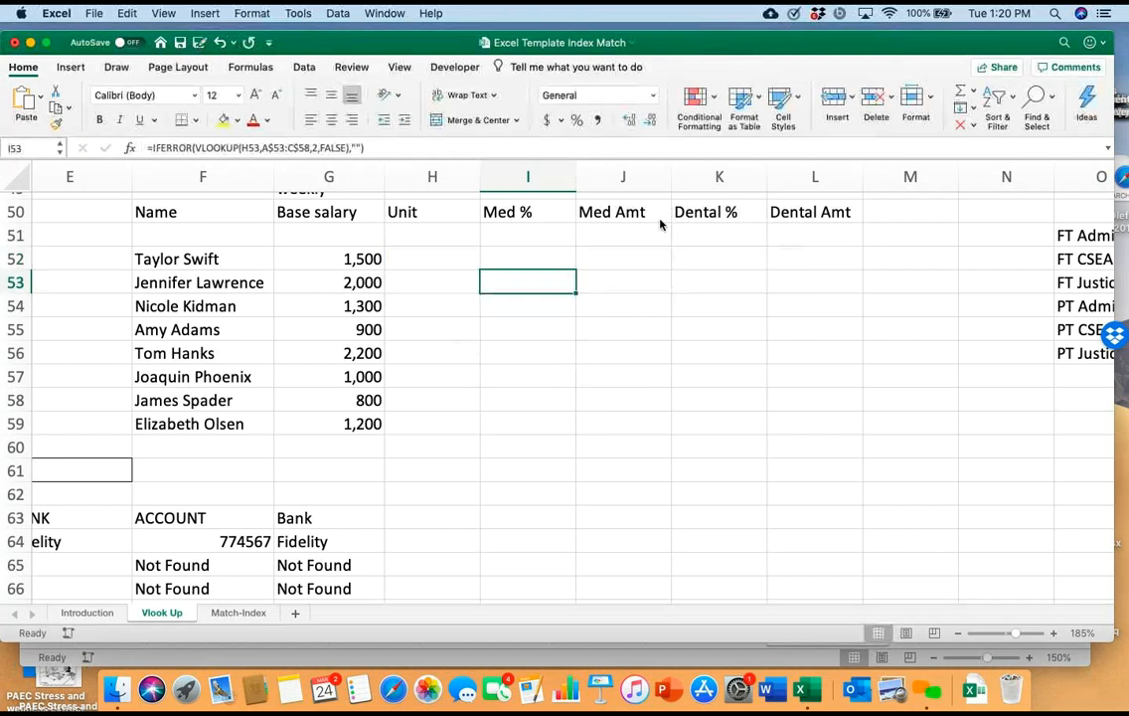
Set the unit in H52 to PT Admin from its list of classifications
key(Up)
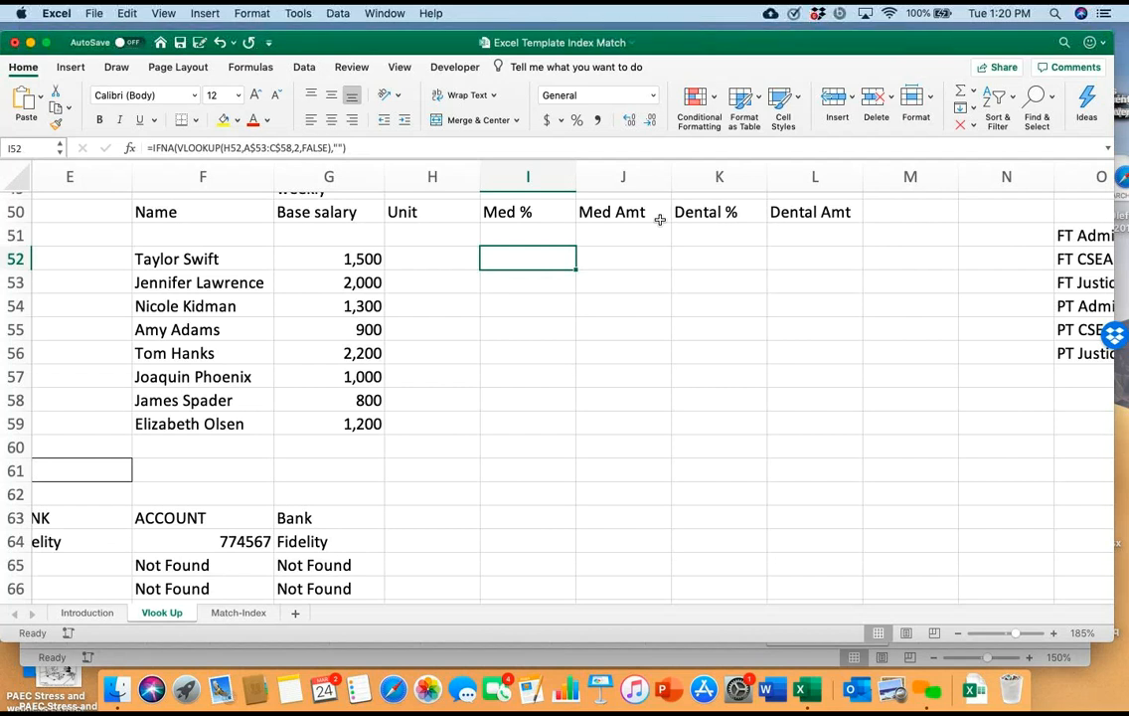
key(Left)
key(alt+Down)
key(Down)
key(Down)
key(Down)
key(Down)
key(Return)
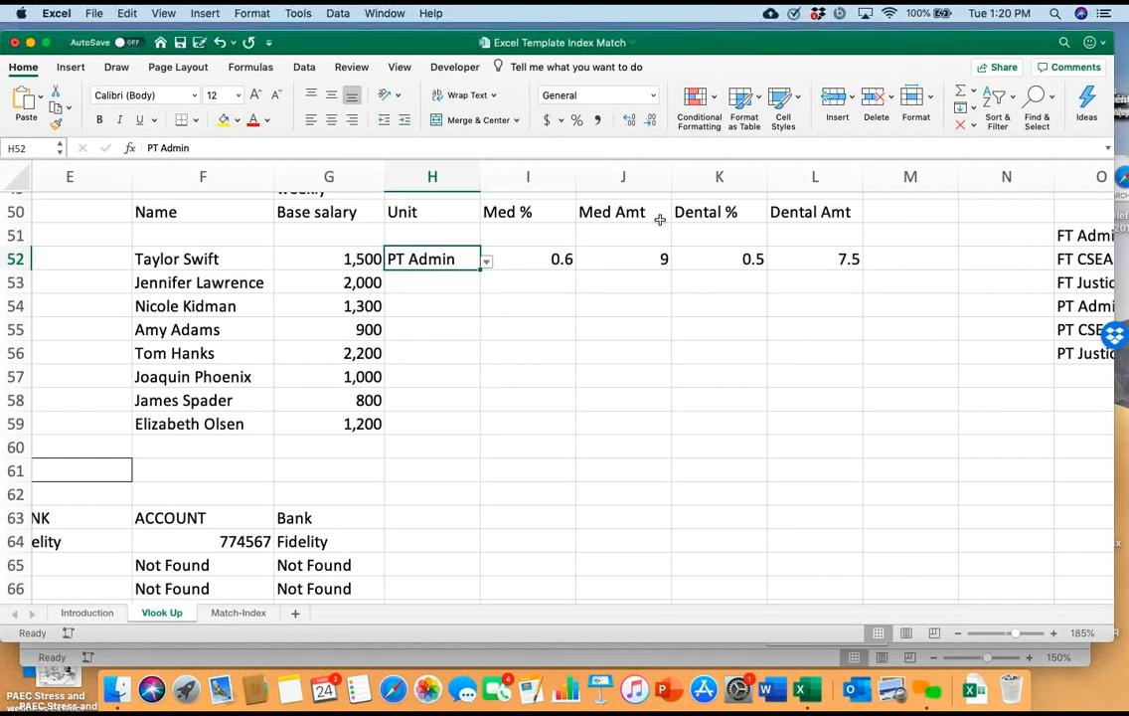
Replace the bank name in lookup cell E64 with Chase Gen
scroll(660, 220, down, 3)
scroll(660, 219, left, 5)
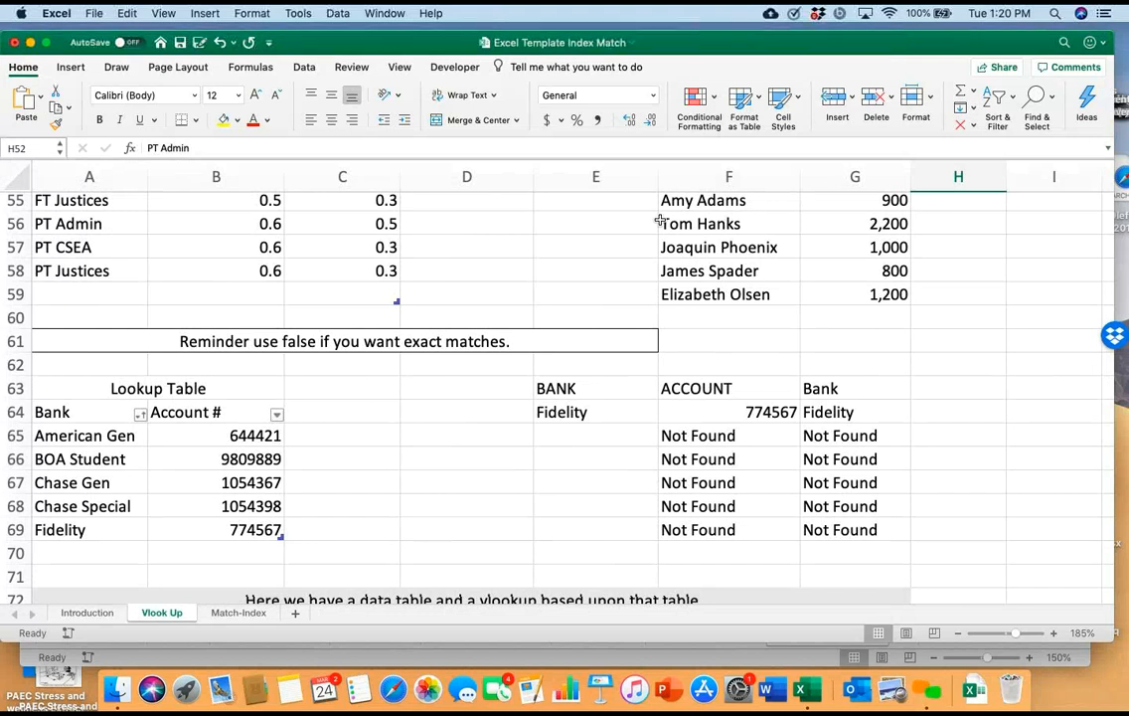
click(595, 411)
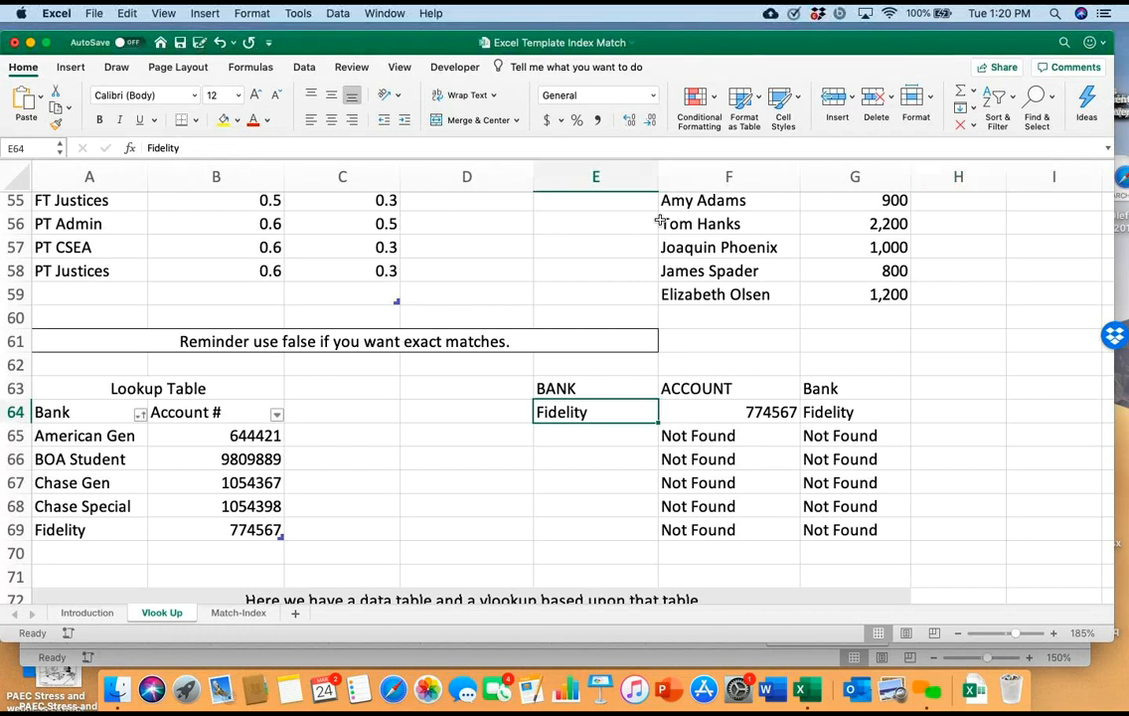
scroll(659, 220, down, 4)
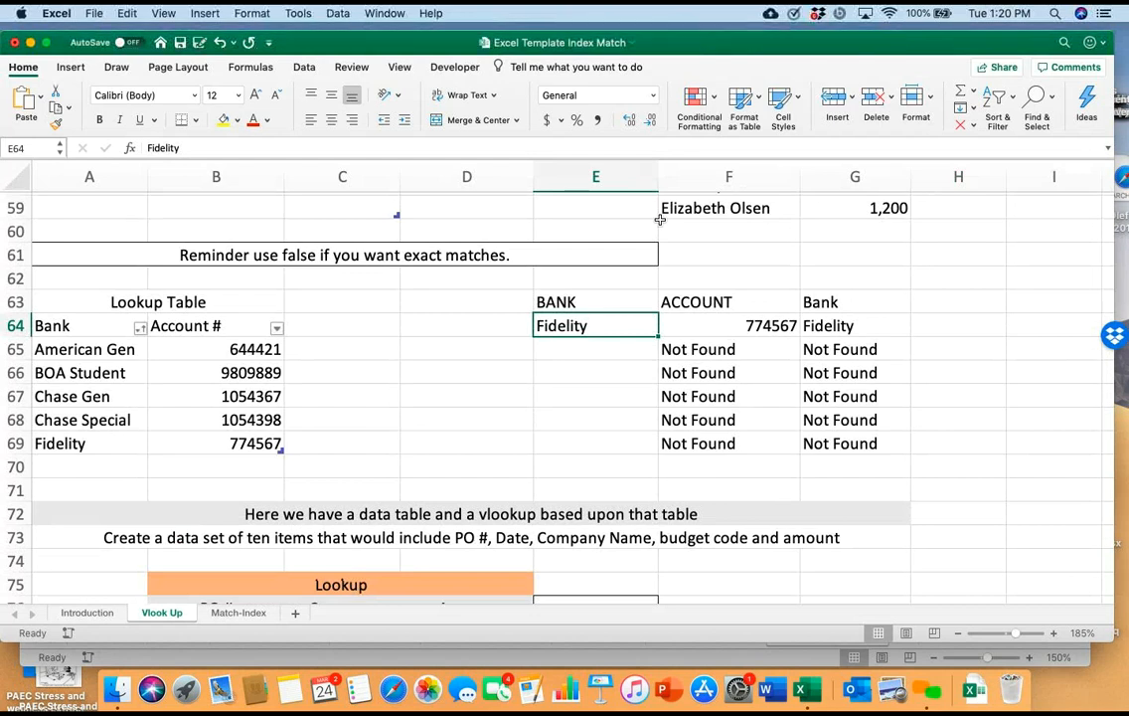
key(F2)
key(BackSpace)
key(BackSpace)
key(BackSpace)
key(BackSpace)
key(BackSpace)
key(BackSpace)
key(BackSpace)
key(BackSpace)
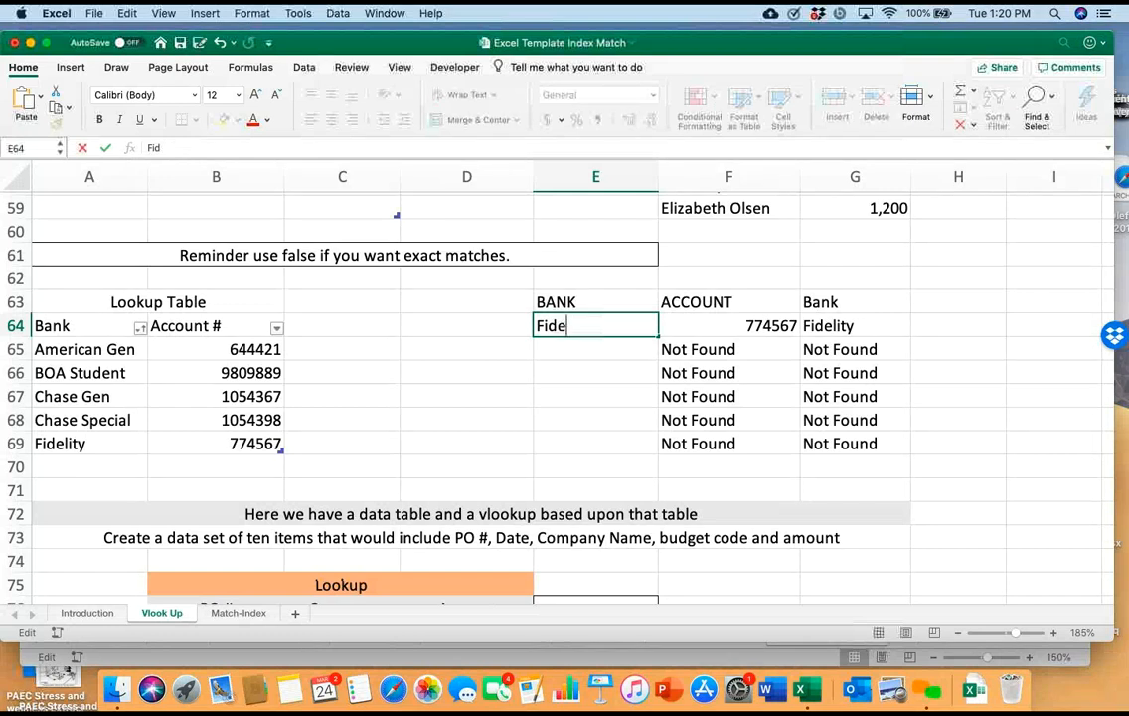
text(Chase Gen)
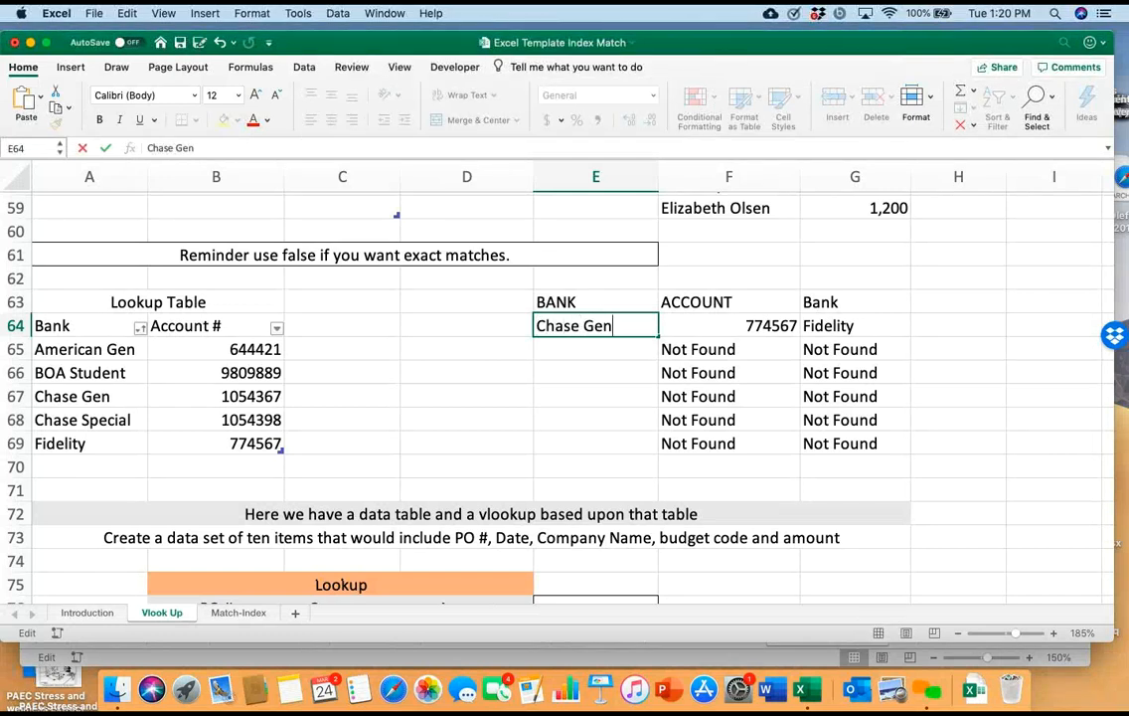
key(Return)
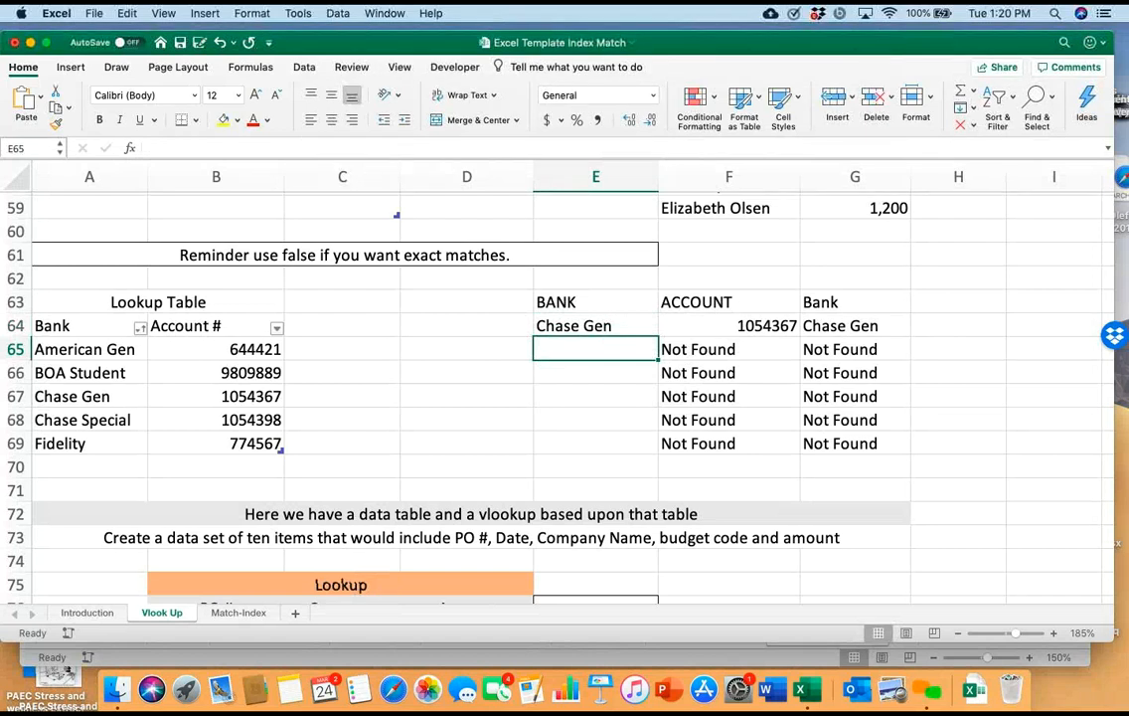
Examine the ACCOUNT and Bank formulas in F64 and G64, including their lookup table reference and column numbers
click(596, 326)
click(729, 326)
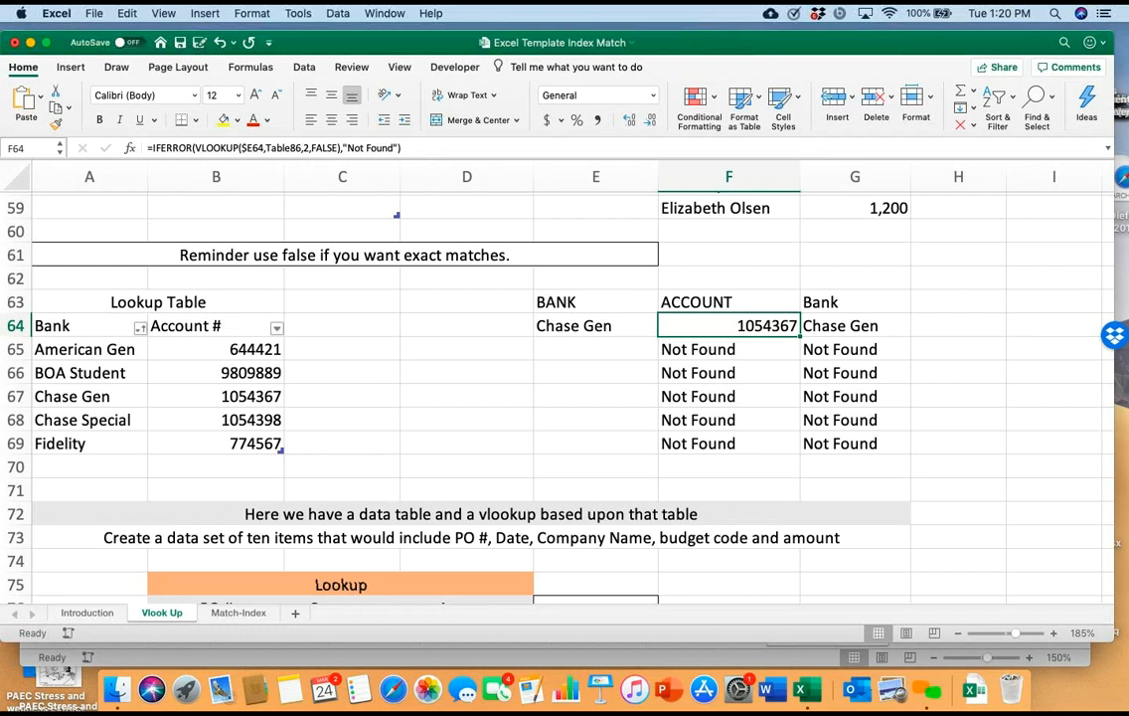
click(854, 326)
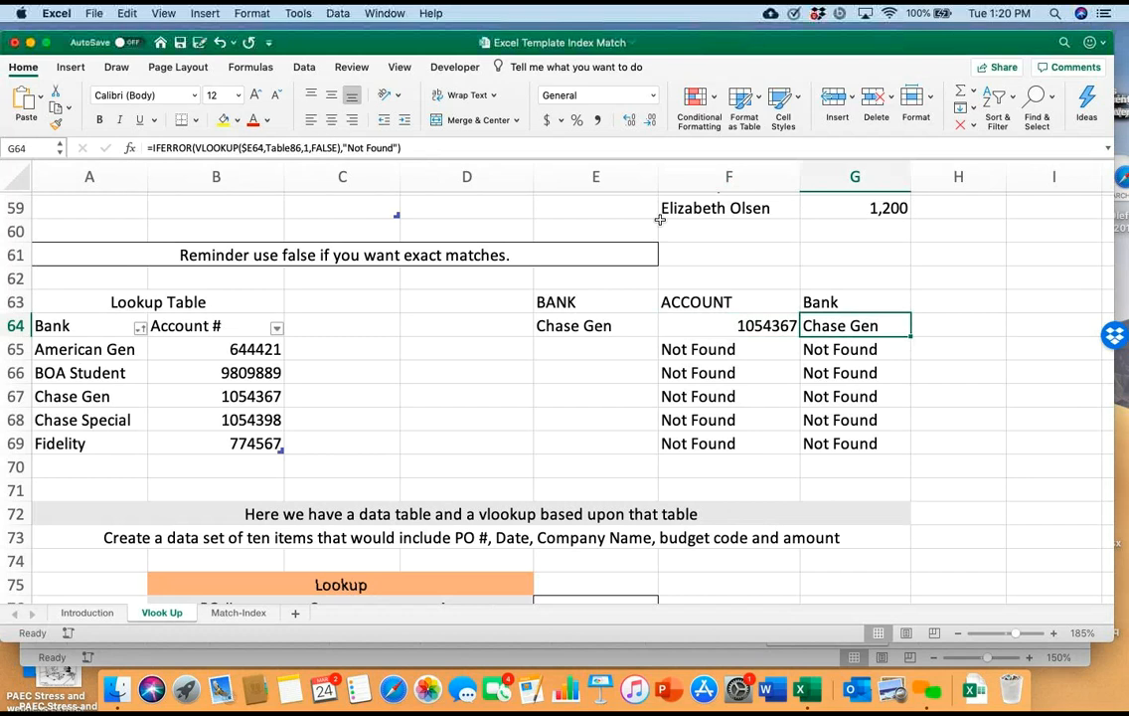
scroll(659, 219, up, 1)
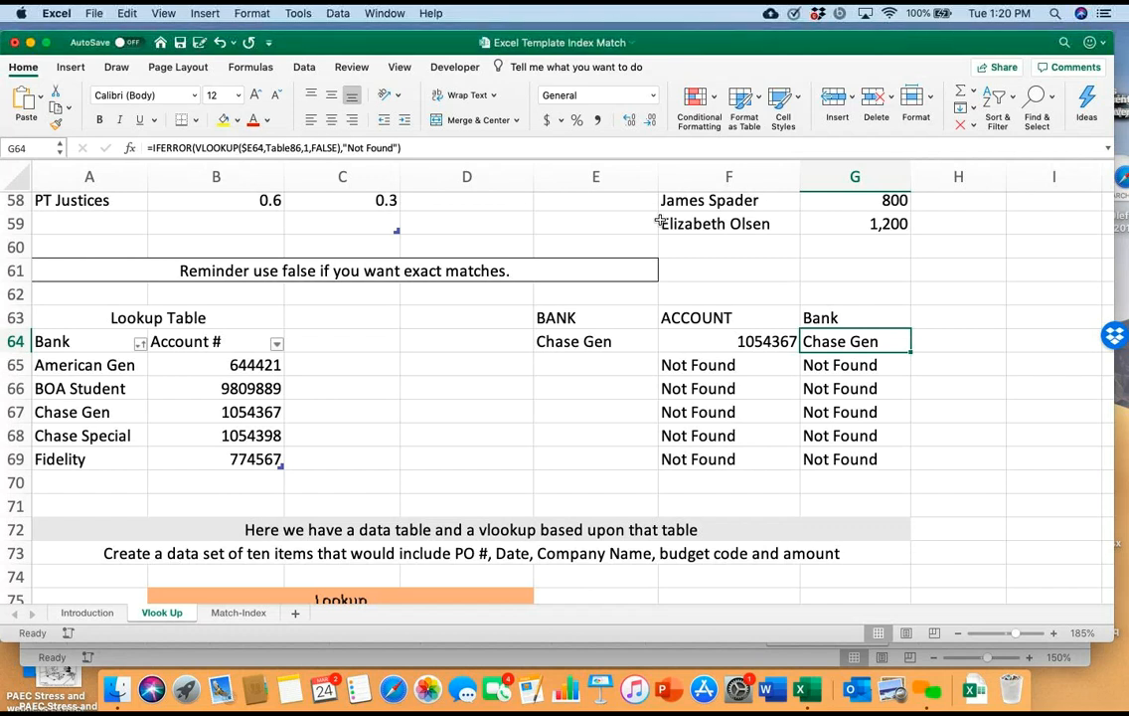
key(Left)
key(F2)
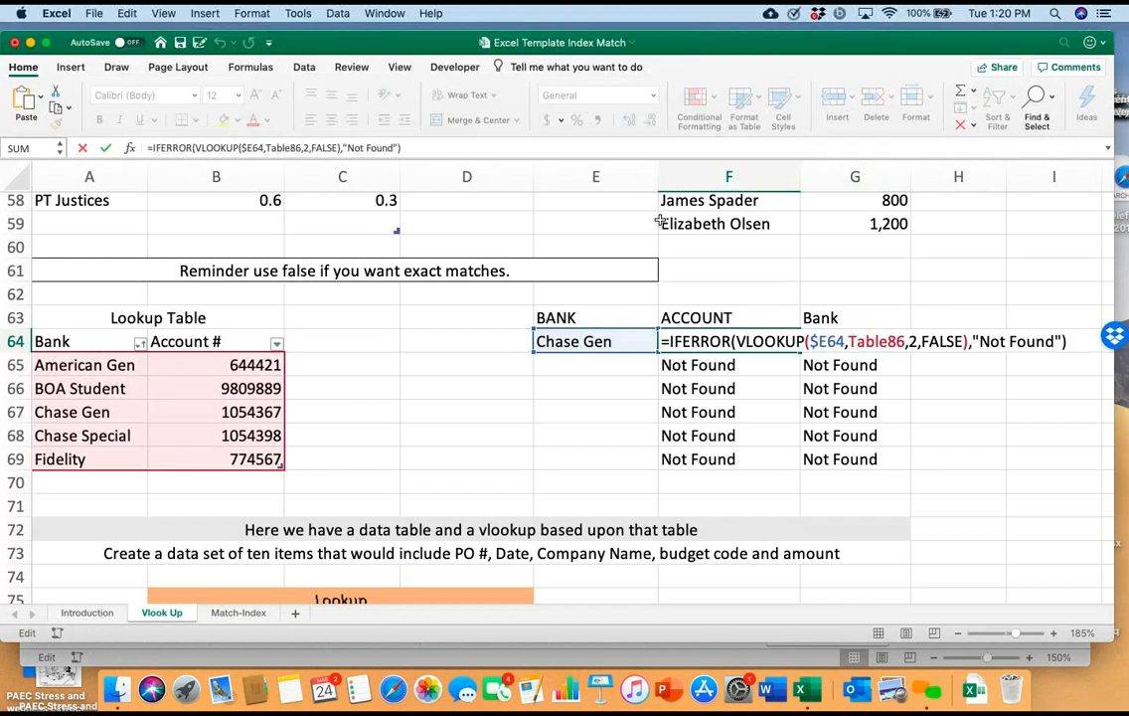
click(958, 387)
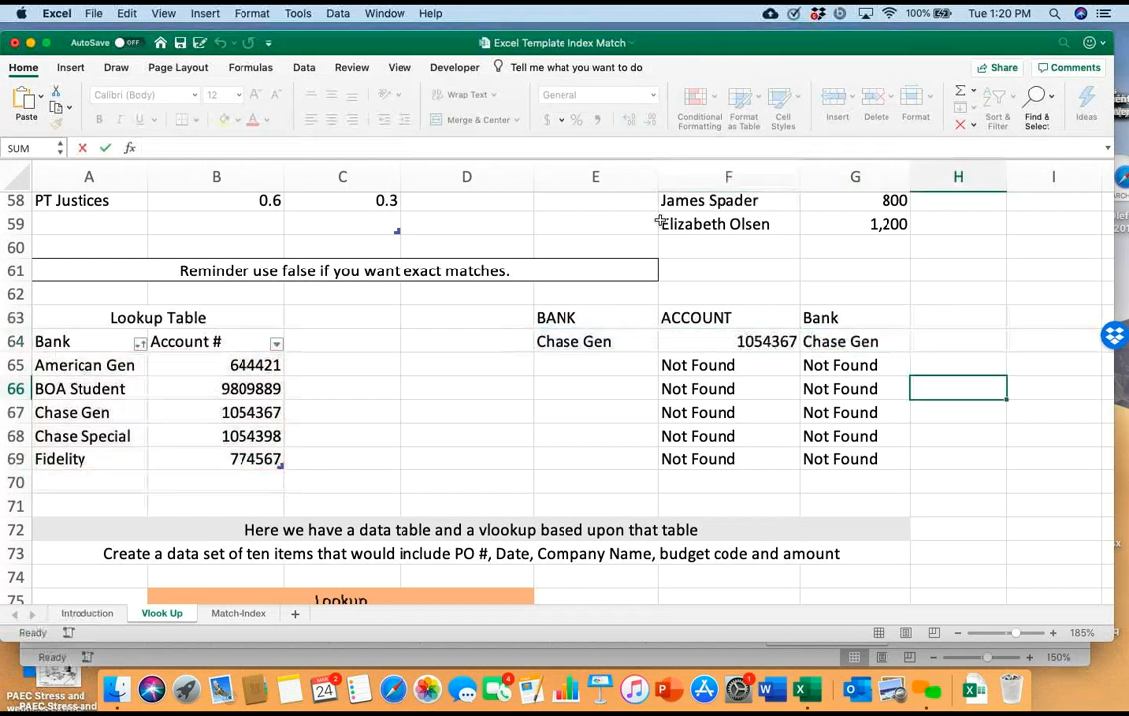
double_click(864, 341)
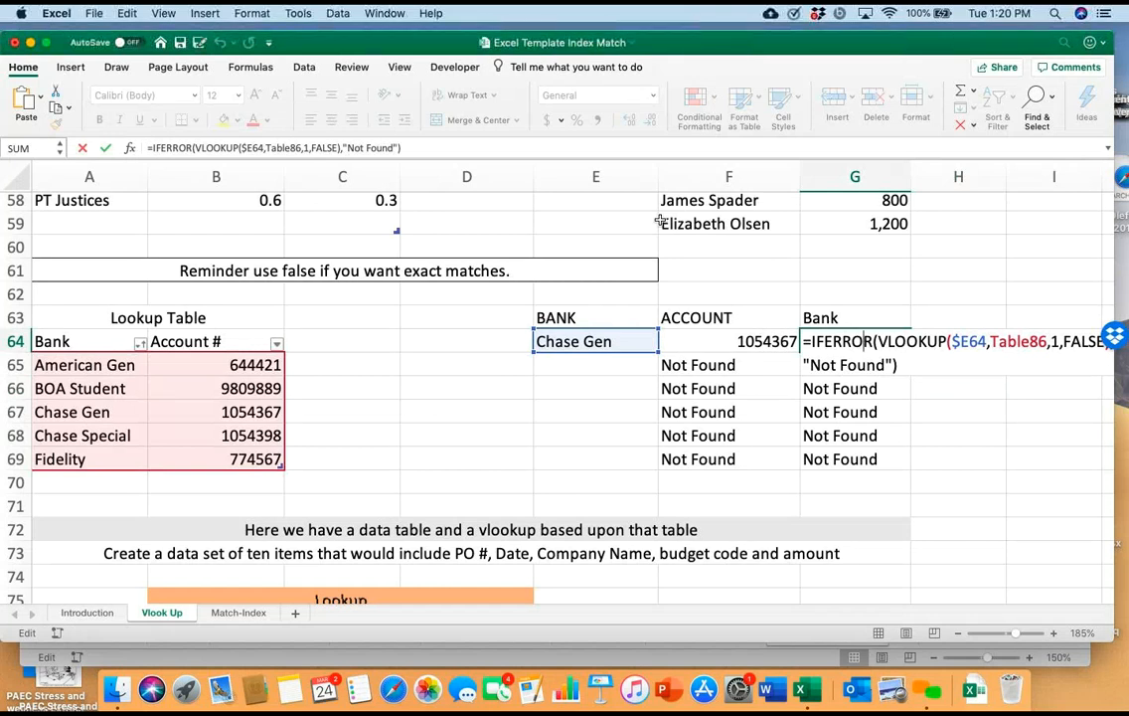
click(342, 341)
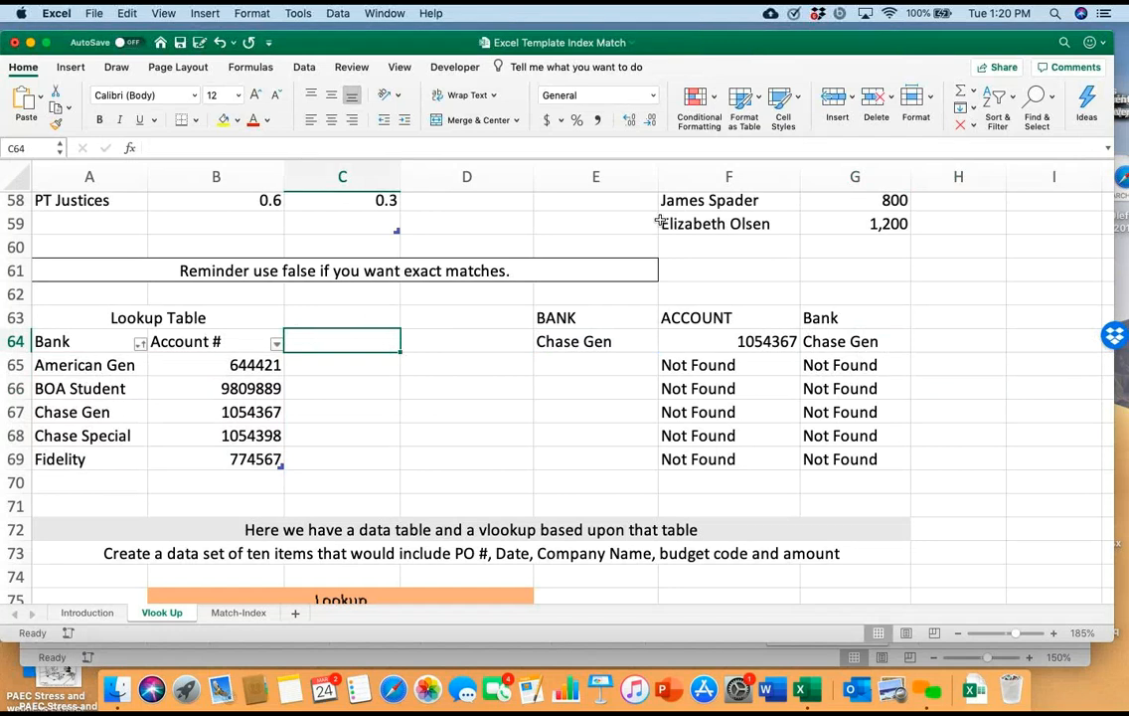
scroll(660, 221, right, 5)
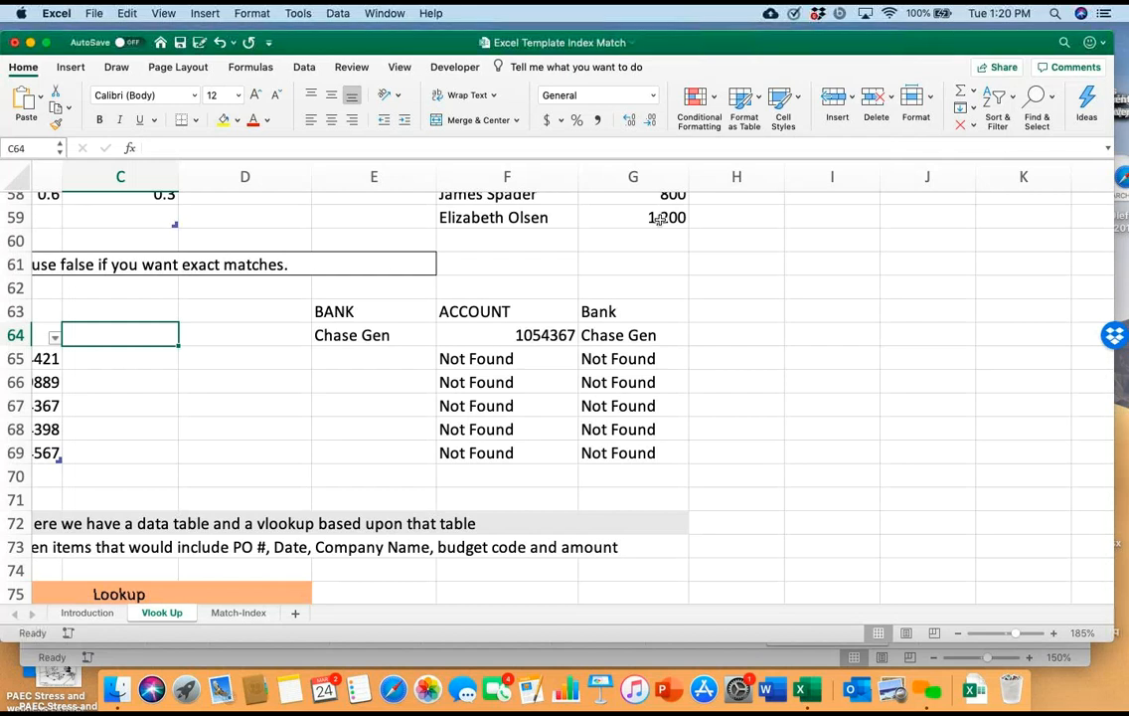
scroll(660, 221, left, 5)
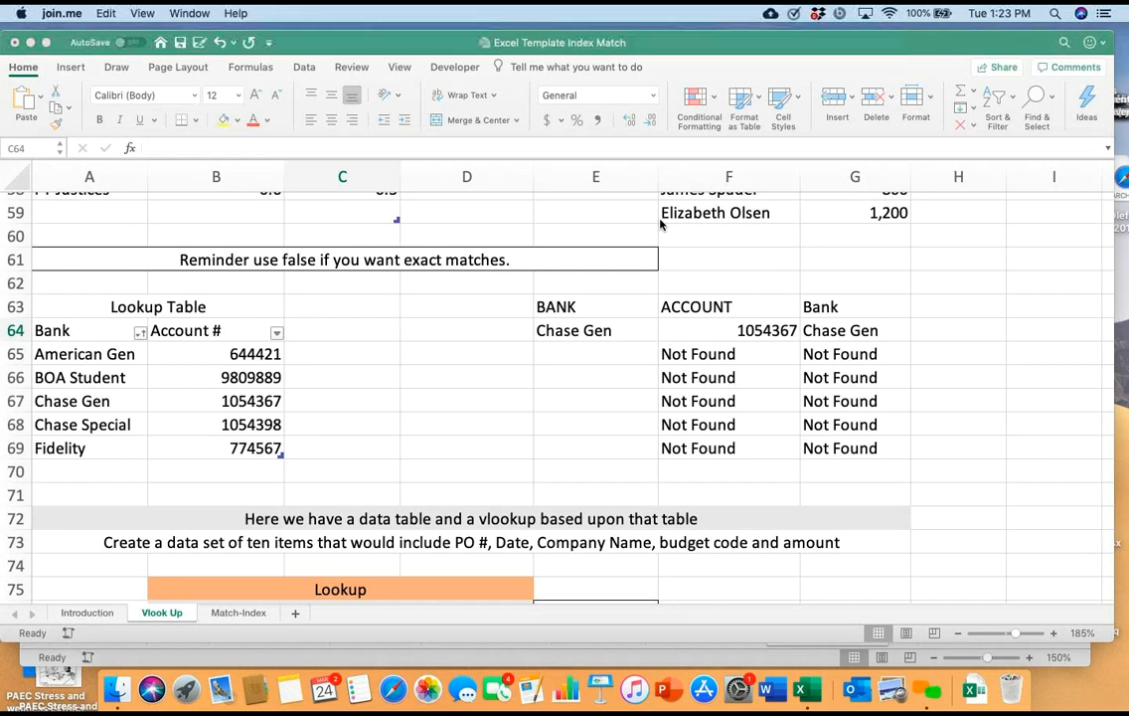
Change the column index in the Amount VLOOKUP formula in D77 to 5
scroll(660, 224, down, 8)
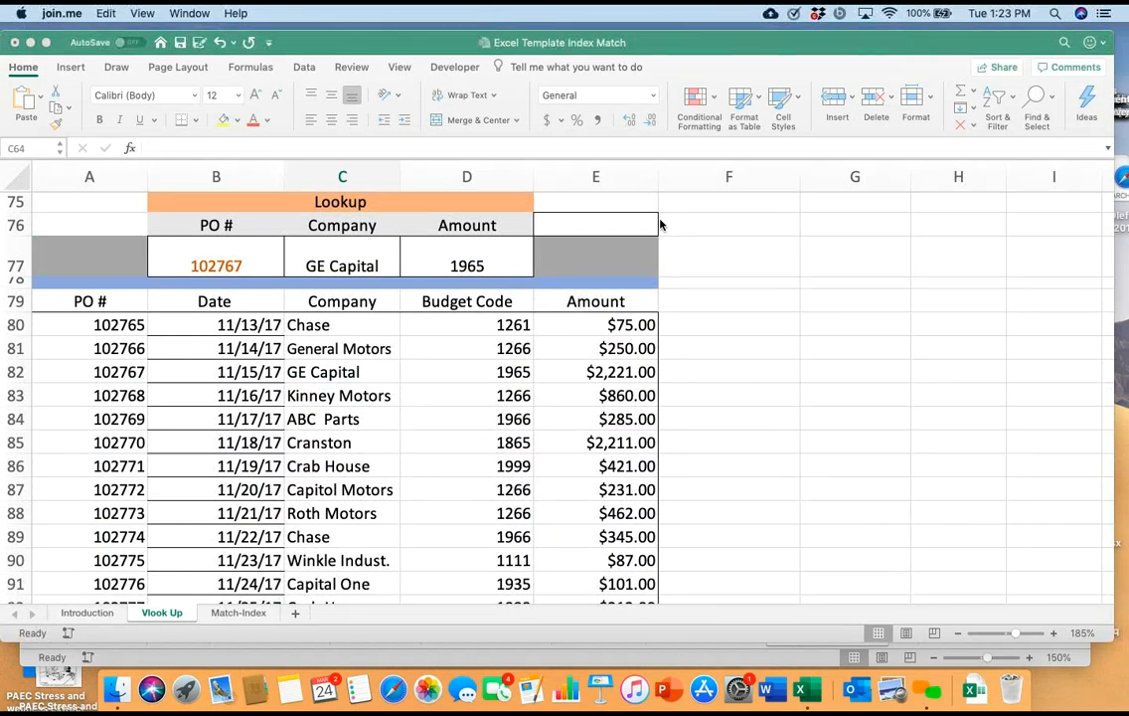
double_click(453, 265)
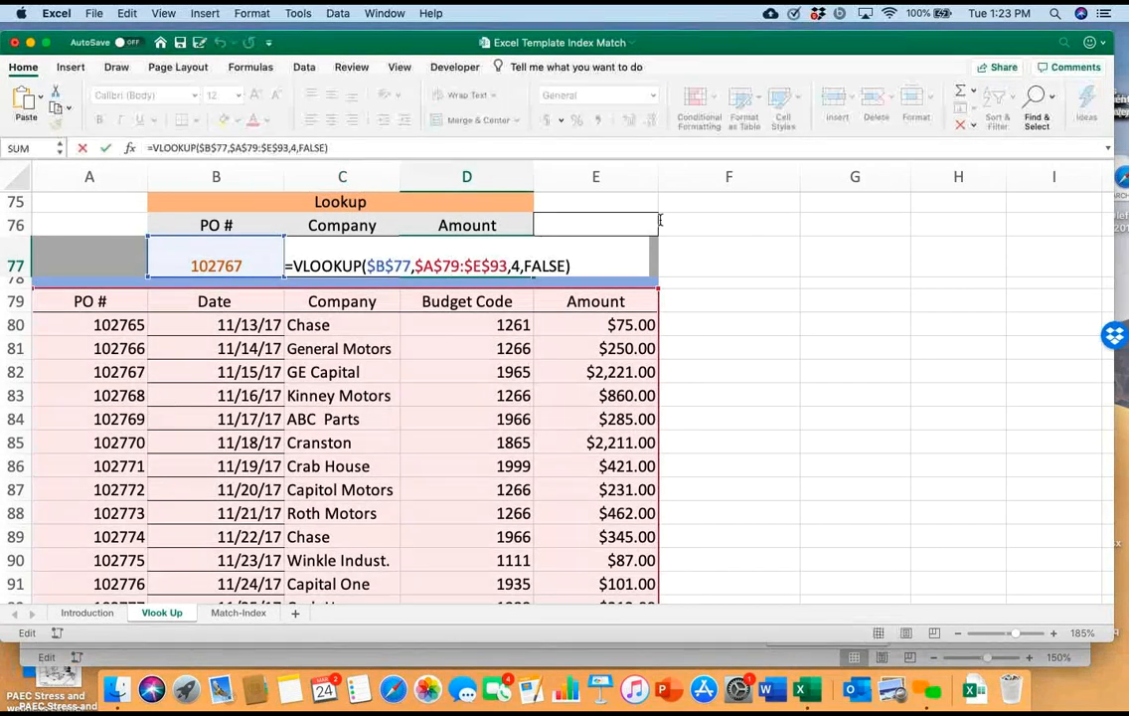
key(Right)
key(Right)
key(Right)
key(Right)
key(Right)
key(Right)
key(Right)
key(Right)
key(Right)
key(BackSpace)
text(5)
key(Return)
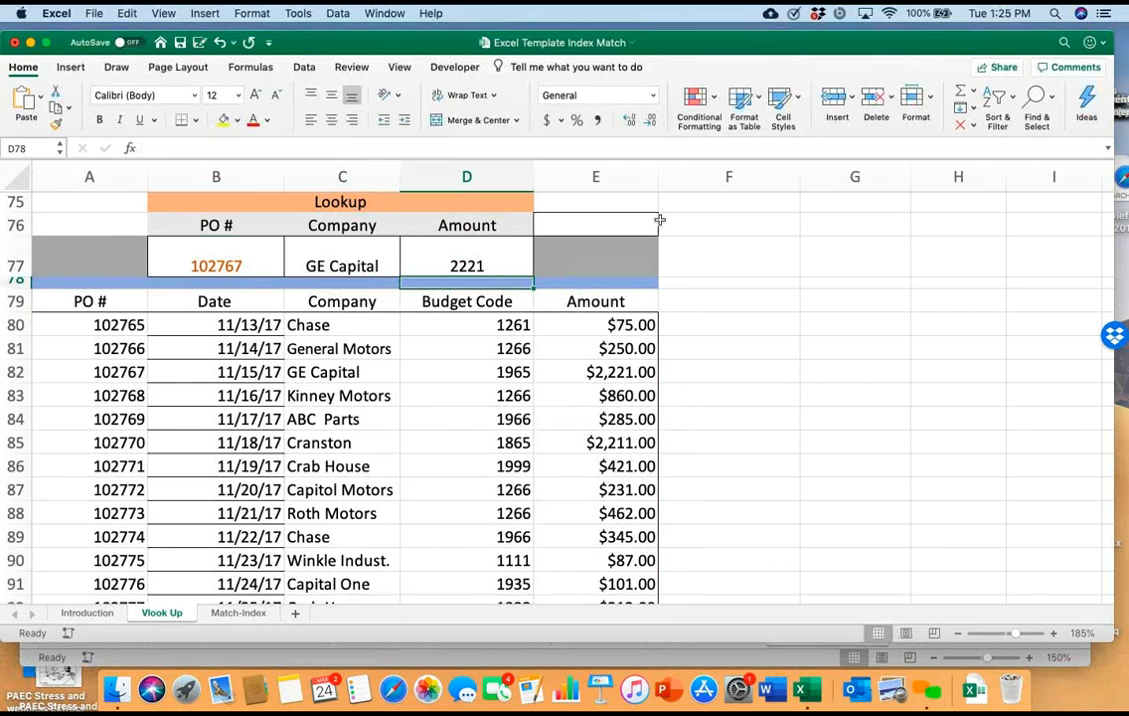
Select the PO # lookup cell B77 and examine the purchase order table below it
key(Up)
key(Left)
key(Left)
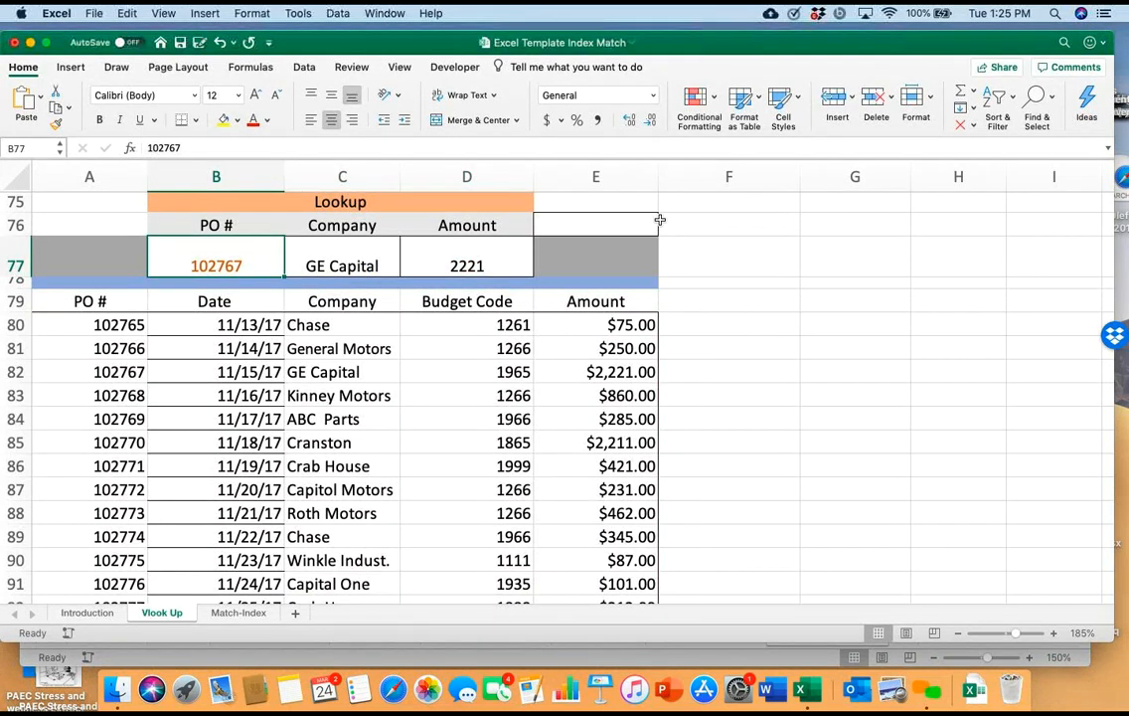
scroll(659, 219, down, 5)
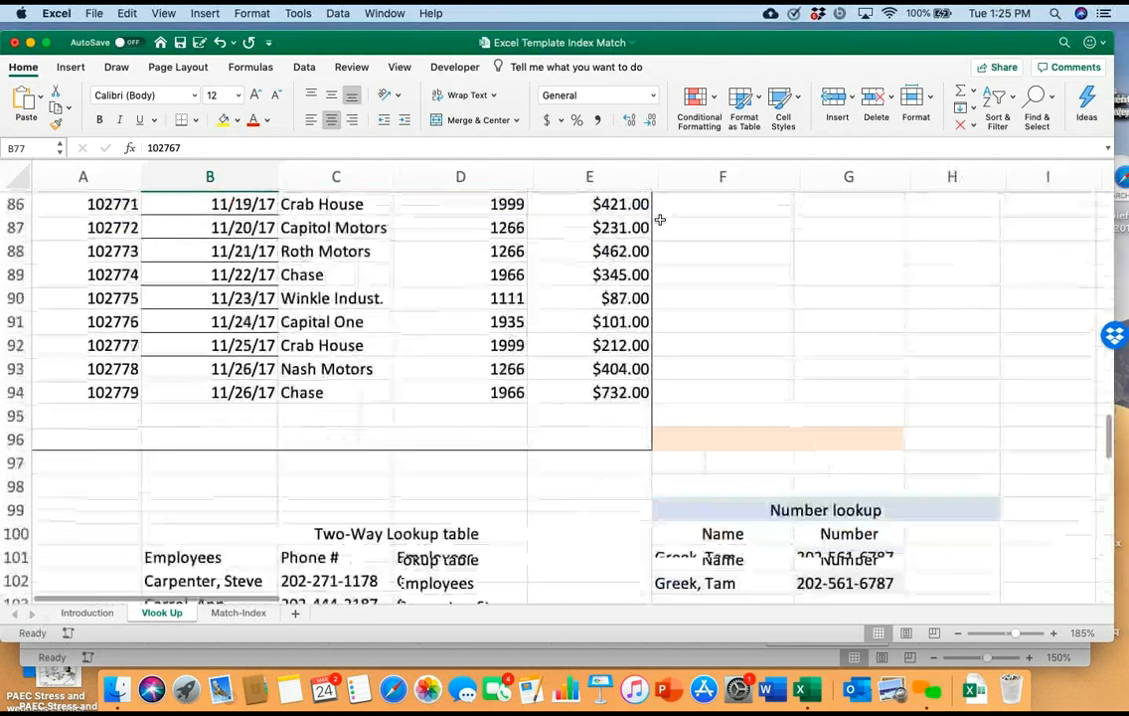
scroll(660, 220, up, 4)
scroll(660, 220, up, 3)
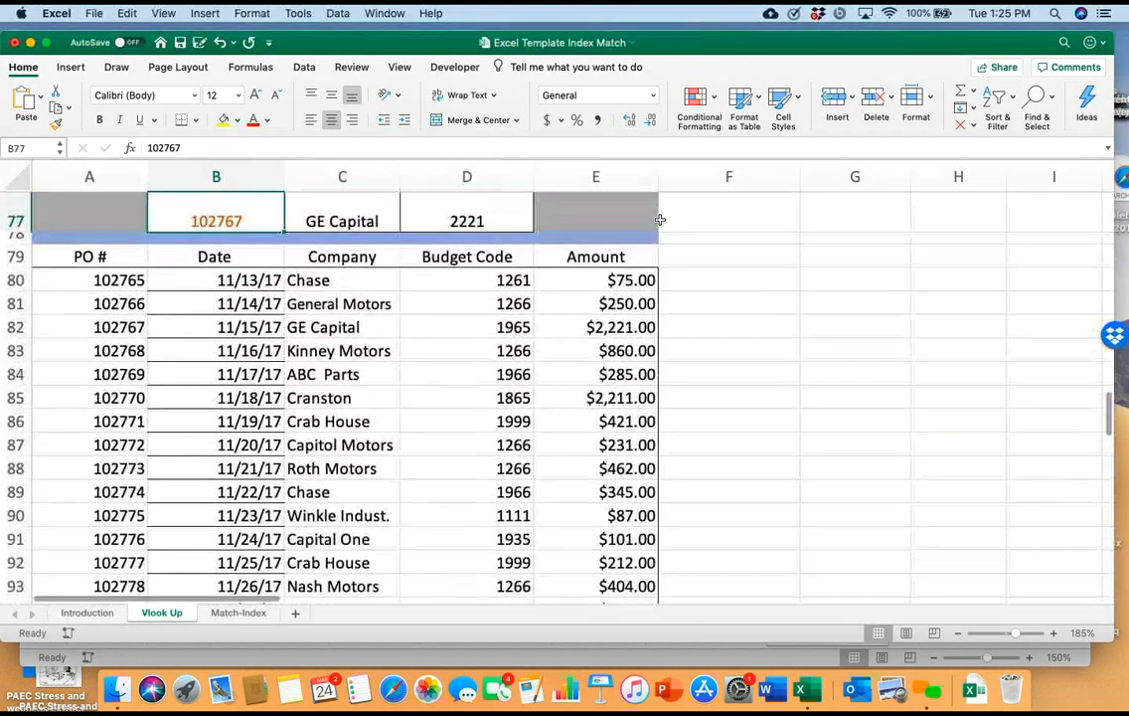
scroll(660, 220, down, 4)
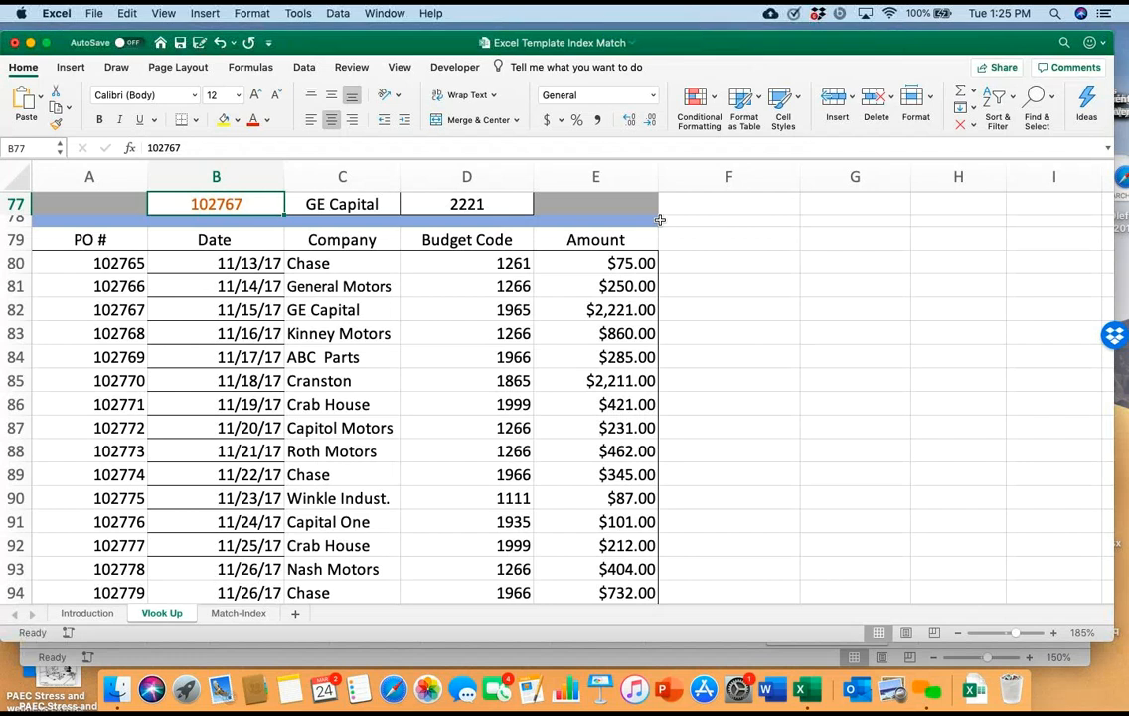
scroll(660, 218, up, 2)
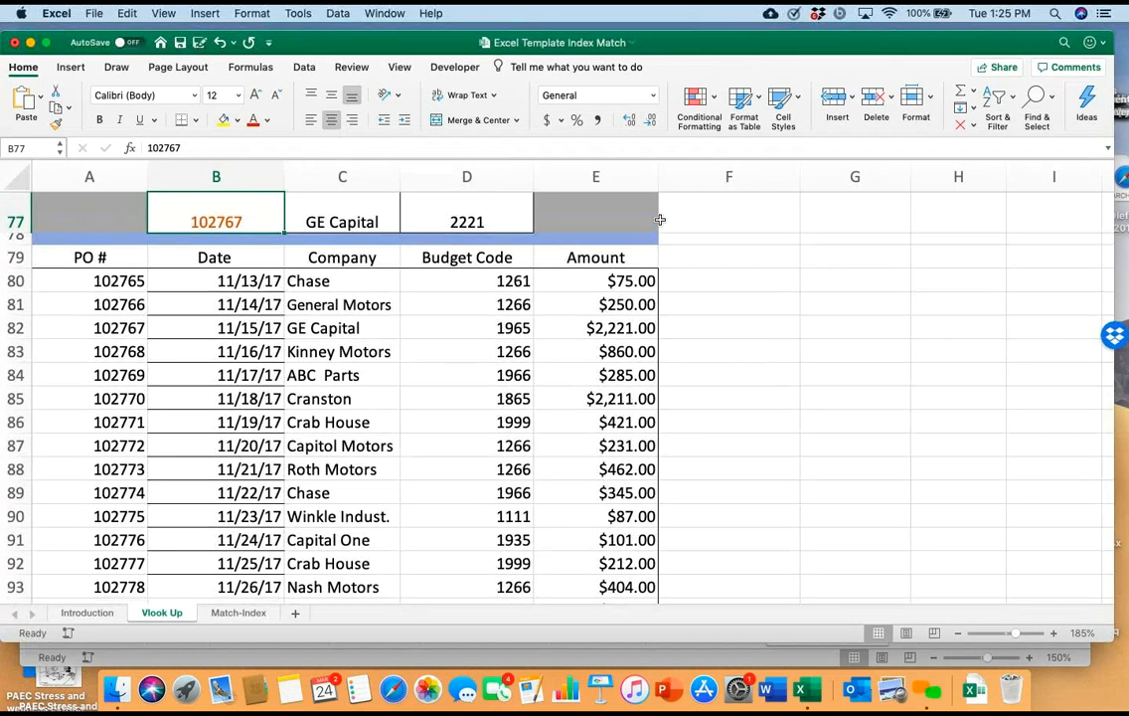
Replace the PO # in lookup cell B77 with the purchase order number of the 11/14/17 General Motors row
key(F2)
key(BackSpace)
key(BackSpace)
key(BackSpace)
key(BackSpace)
key(BackSpace)
key(BackSpace)
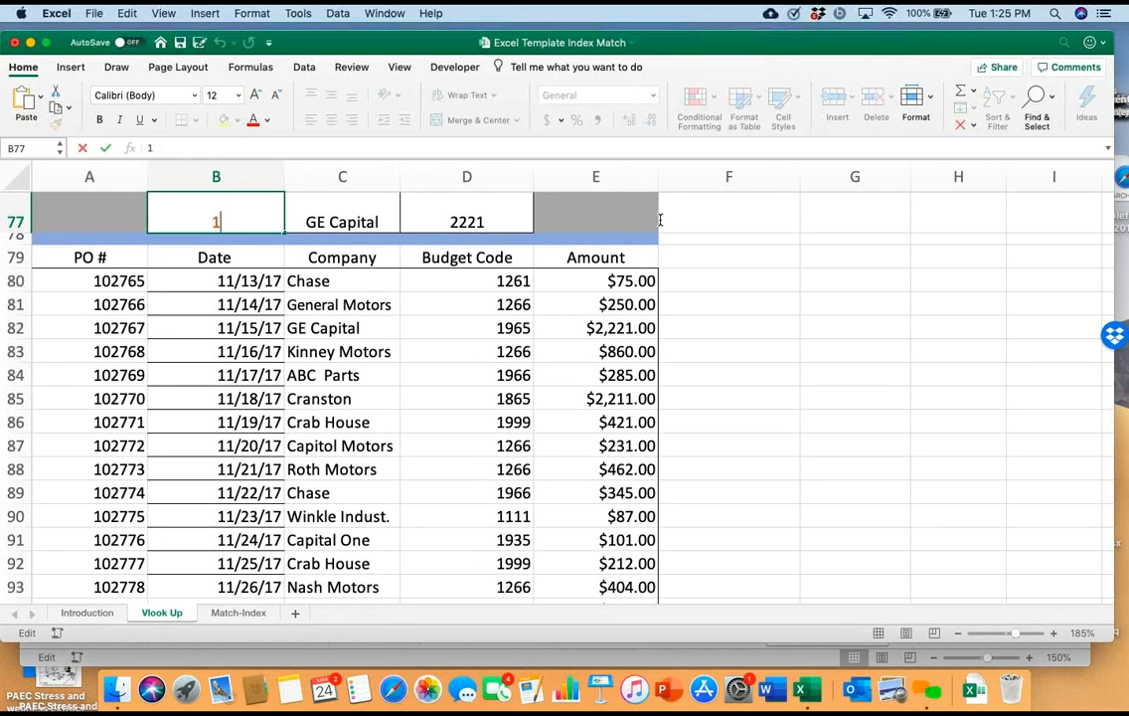
text(102)
text(766)
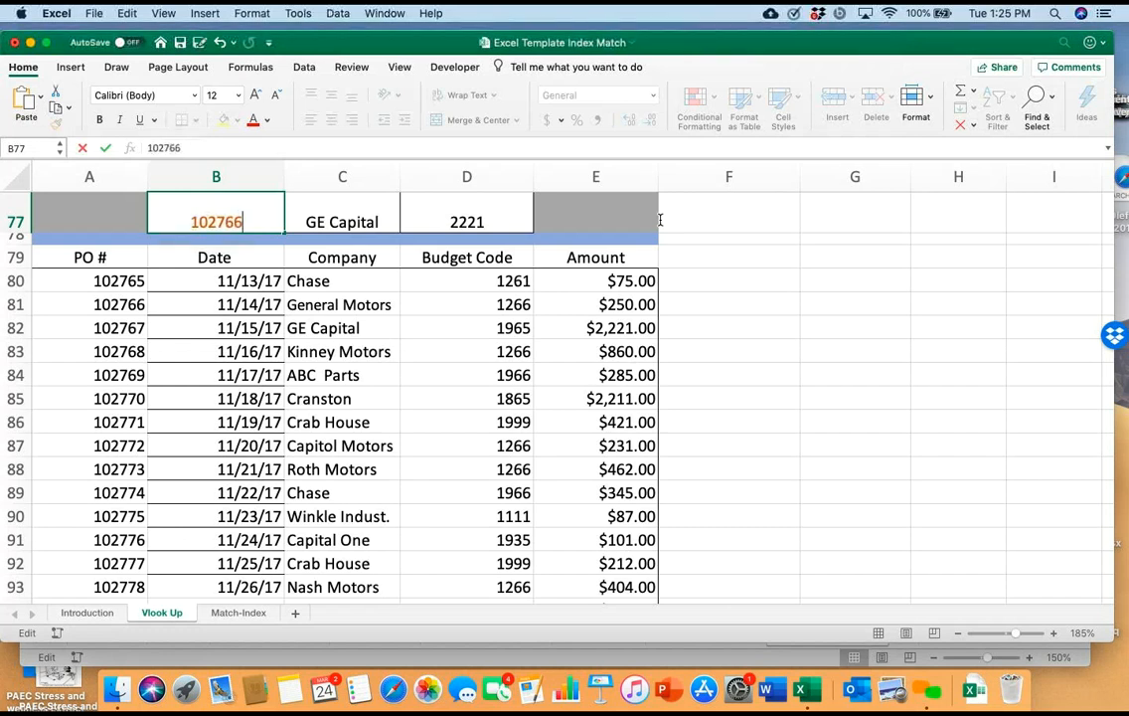
key(Return)
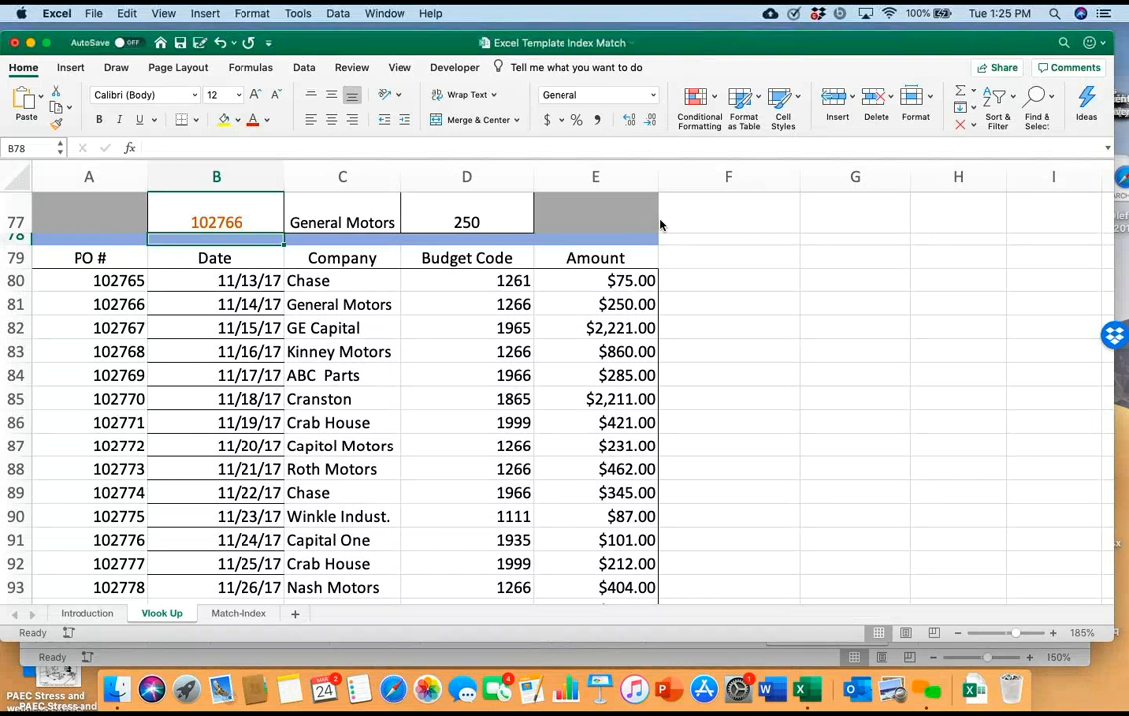
Choose the employee listed in row 103 of the Two-Way Lookup table as the name in Number lookup cell F101
scroll(660, 223, down, 10)
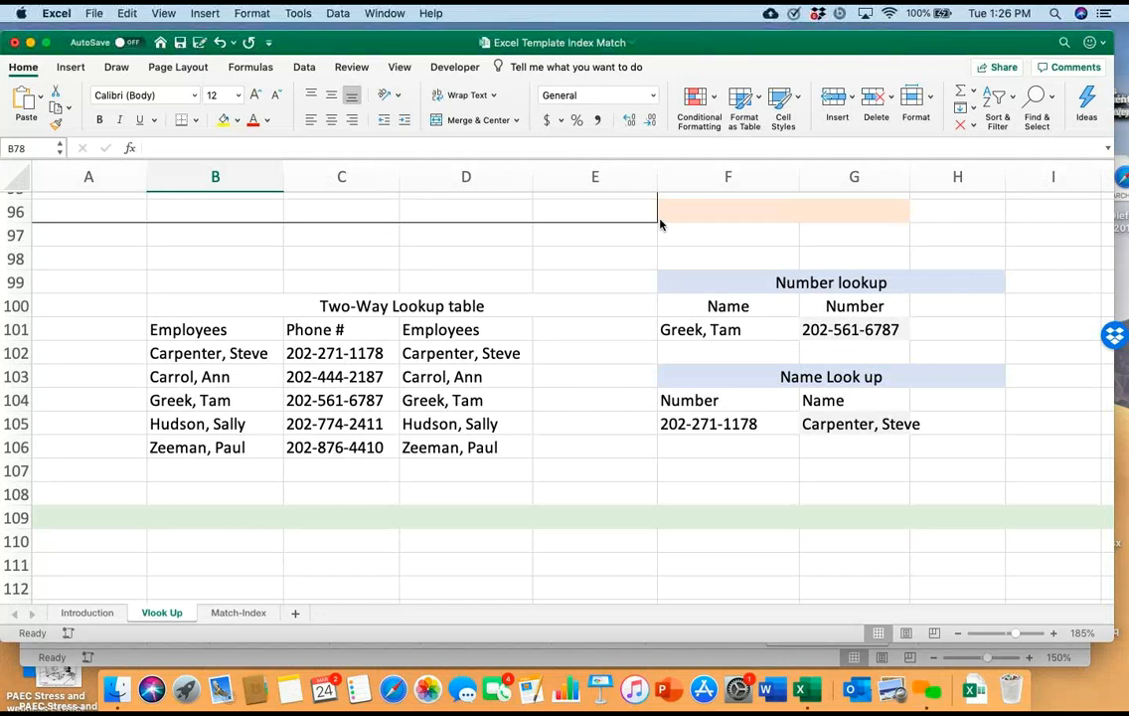
click(215, 353)
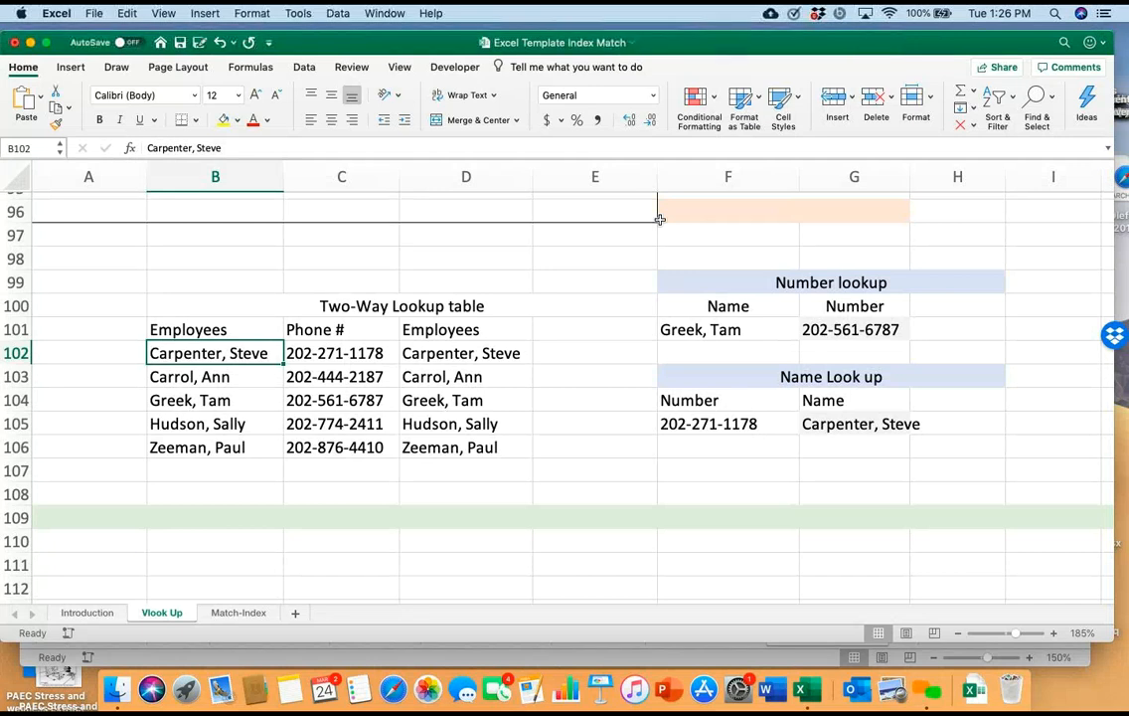
click(727, 330)
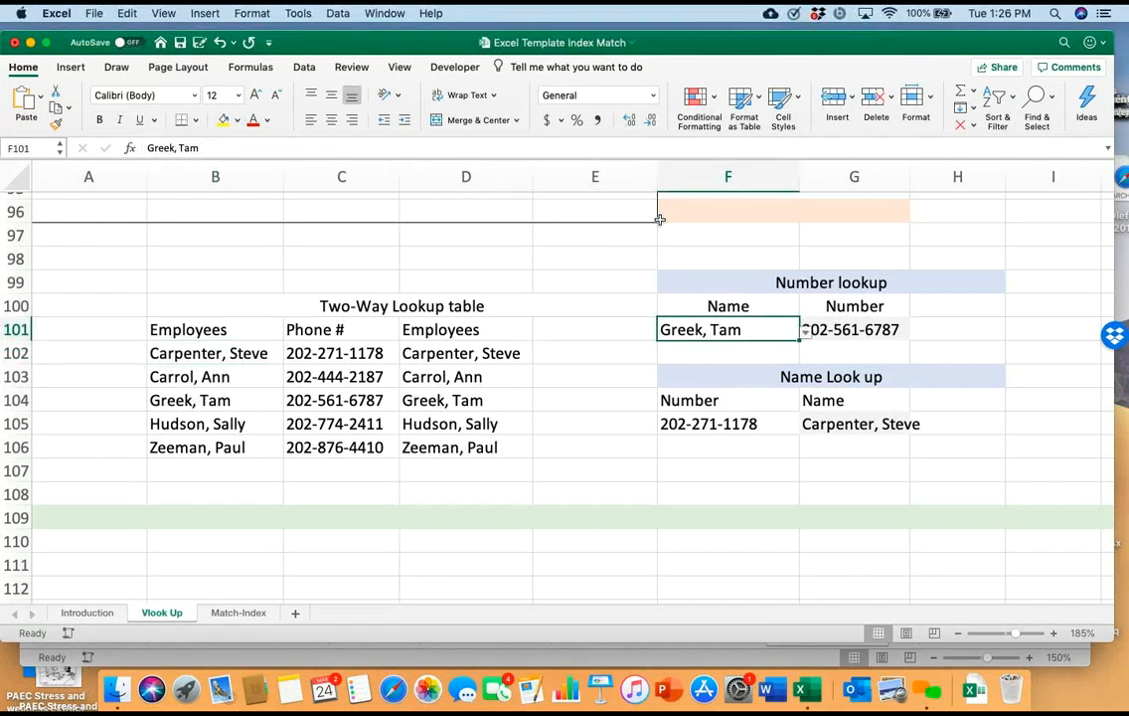
scroll(659, 219, right, 3)
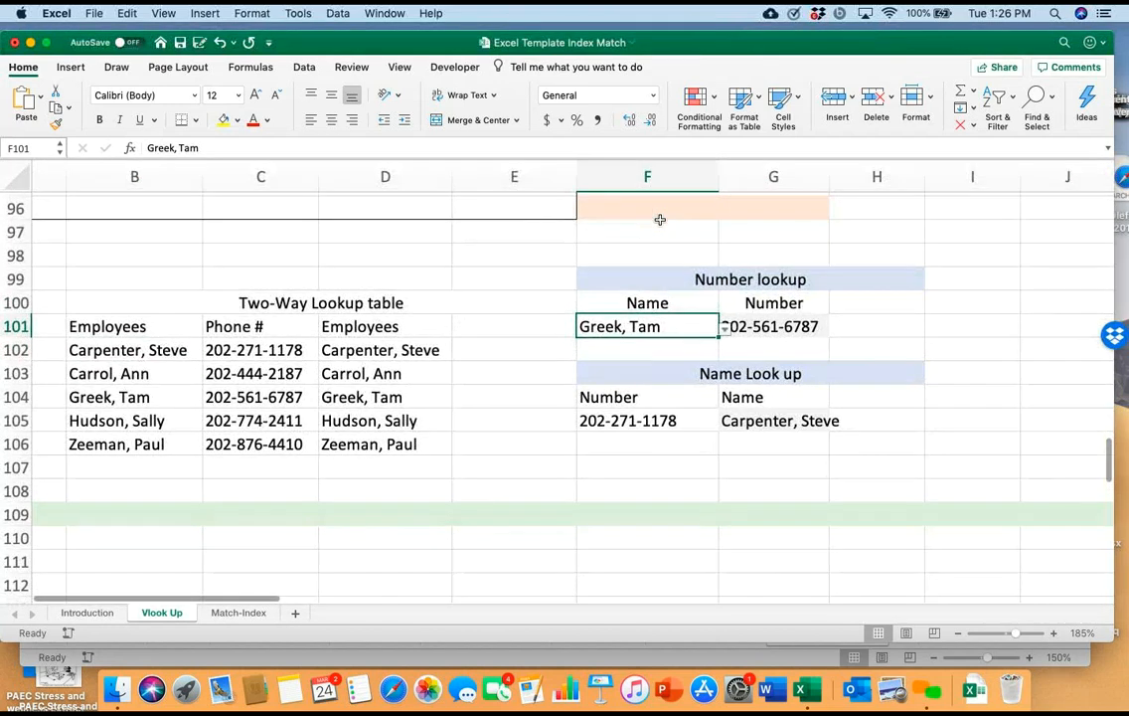
key(alt+Down)
key(Up)
key(Down)
key(Escape)
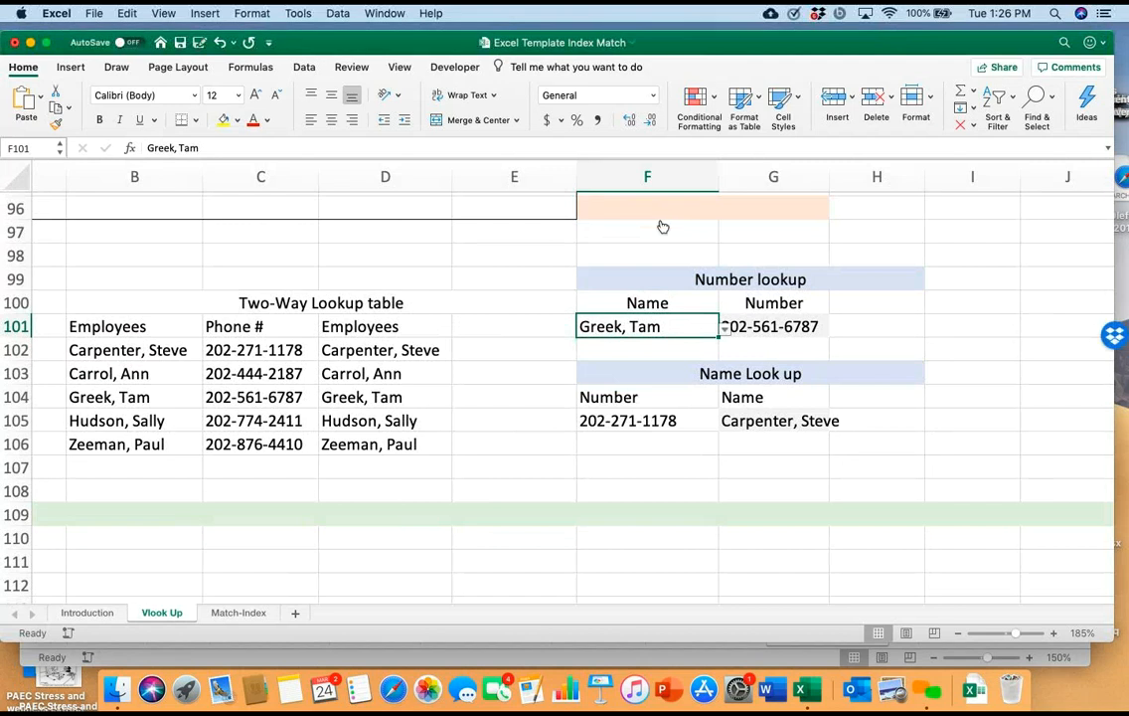
key(alt+Down)
key(Up)
key(Return)
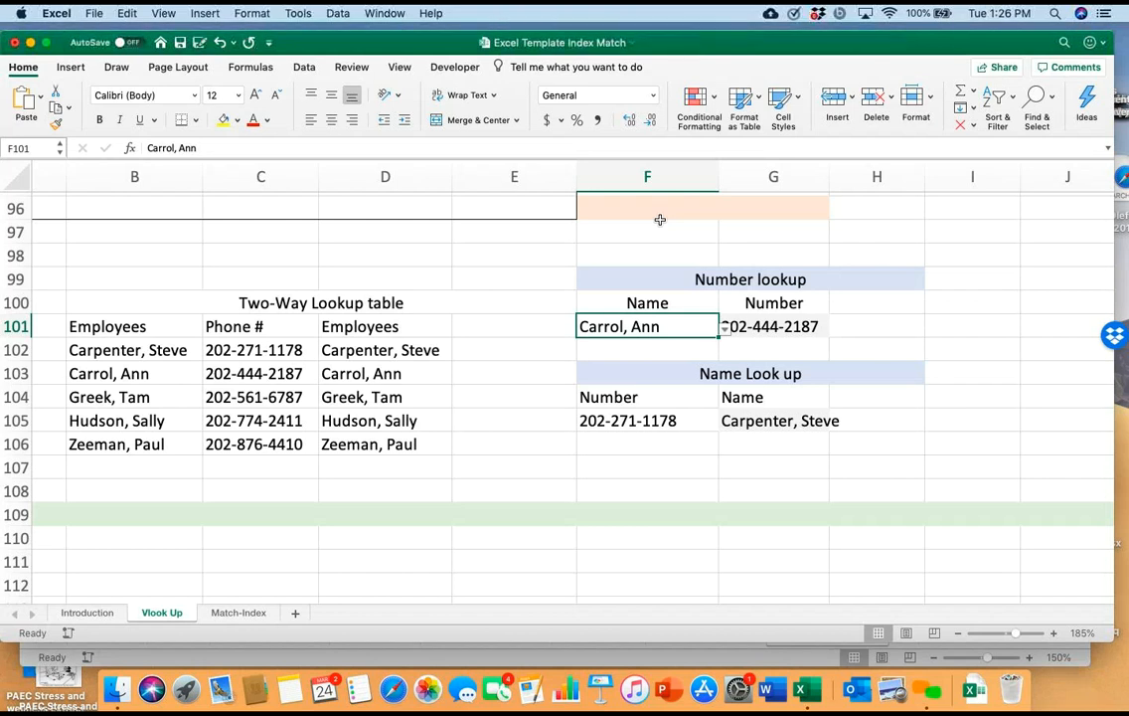
Replace the number in Name Look up cell F105 with the phone number from row 105, entered without hyphens
key(Down)
key(Down)
key(Down)
key(Down)
key(Delete)
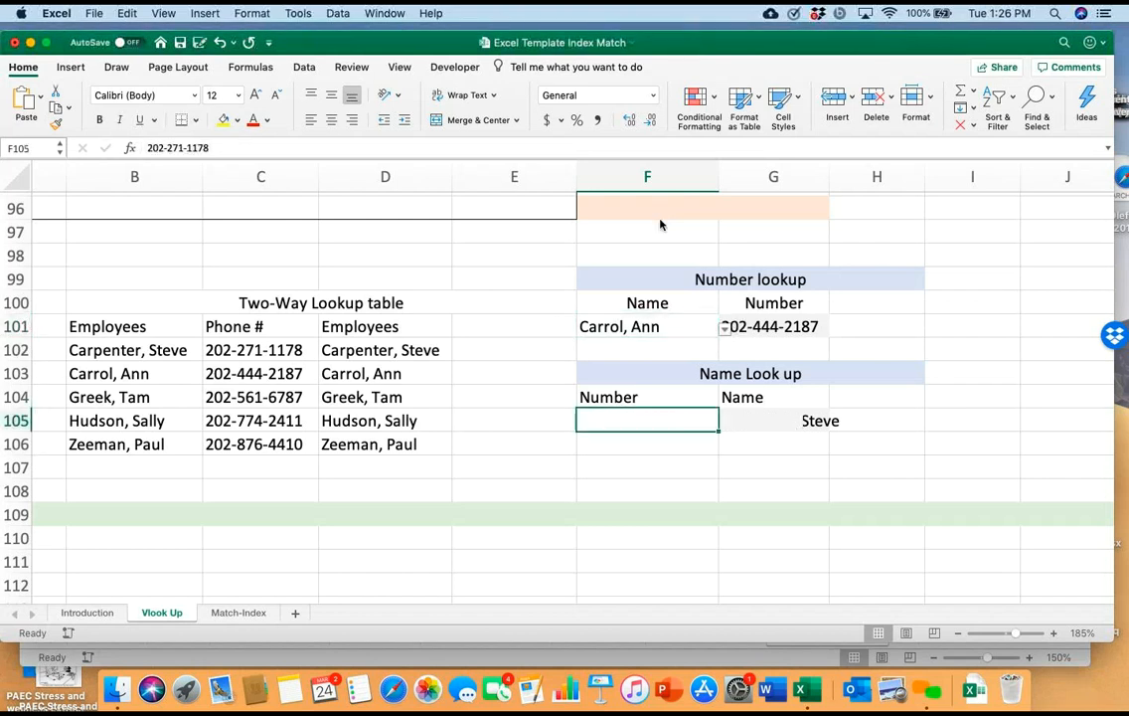
text(1020)
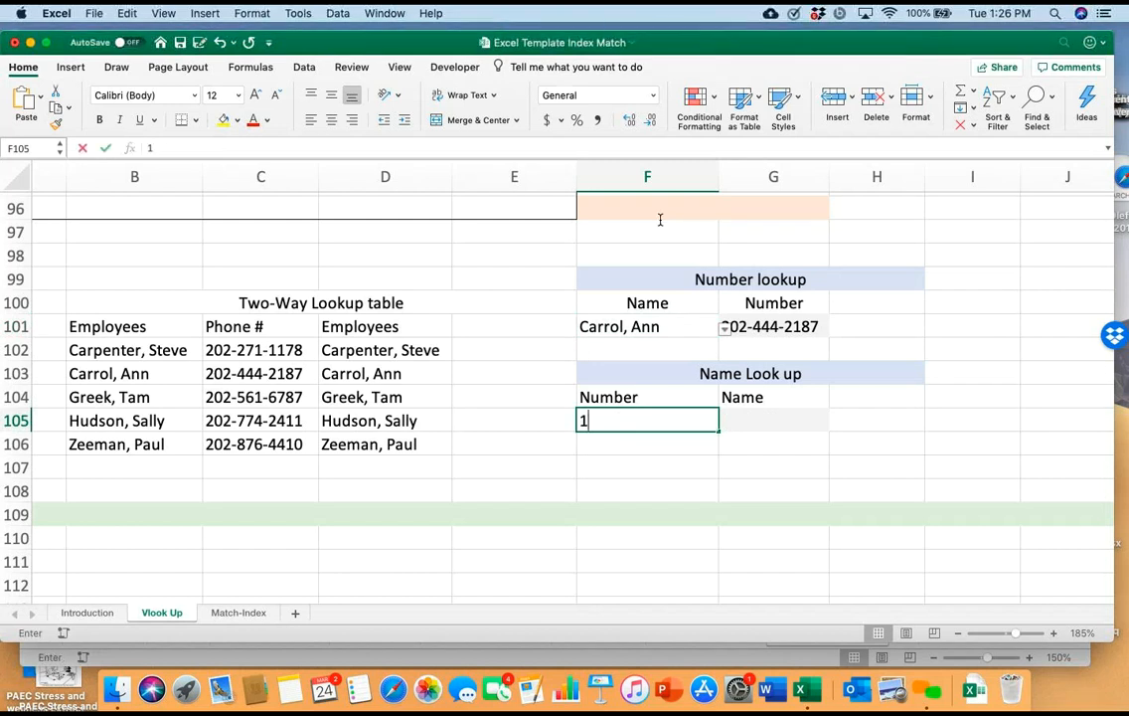
key(BackSpace)
key(BackSpace)
key(BackSpace)
key(BackSpace)
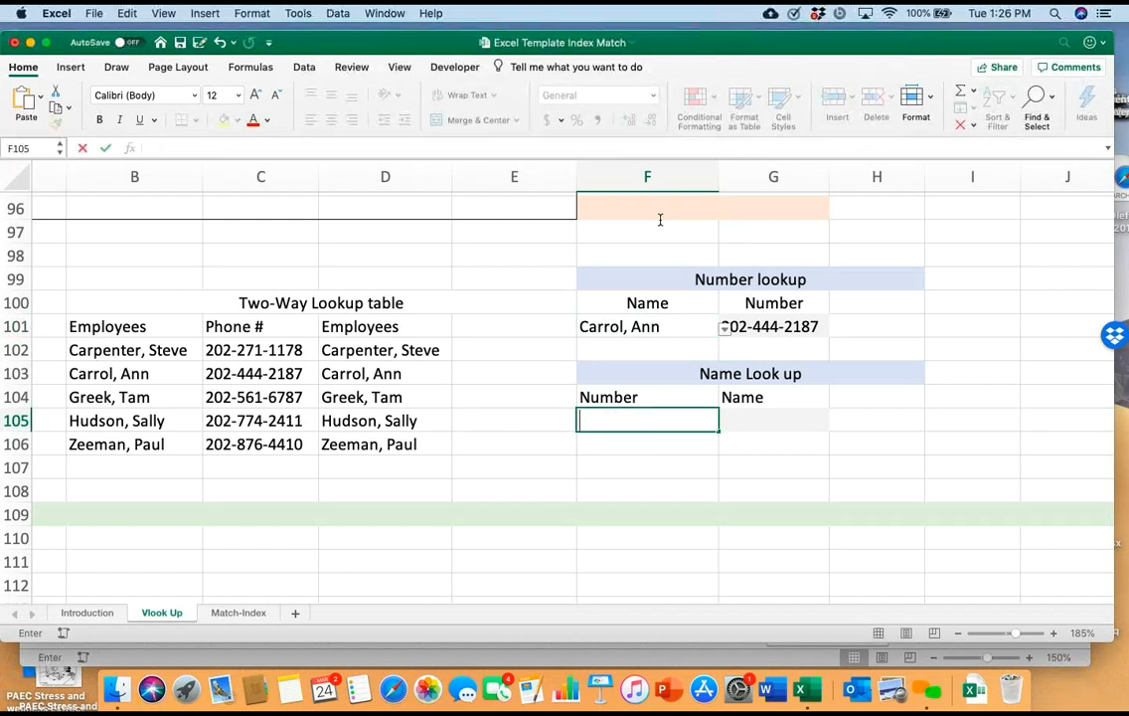
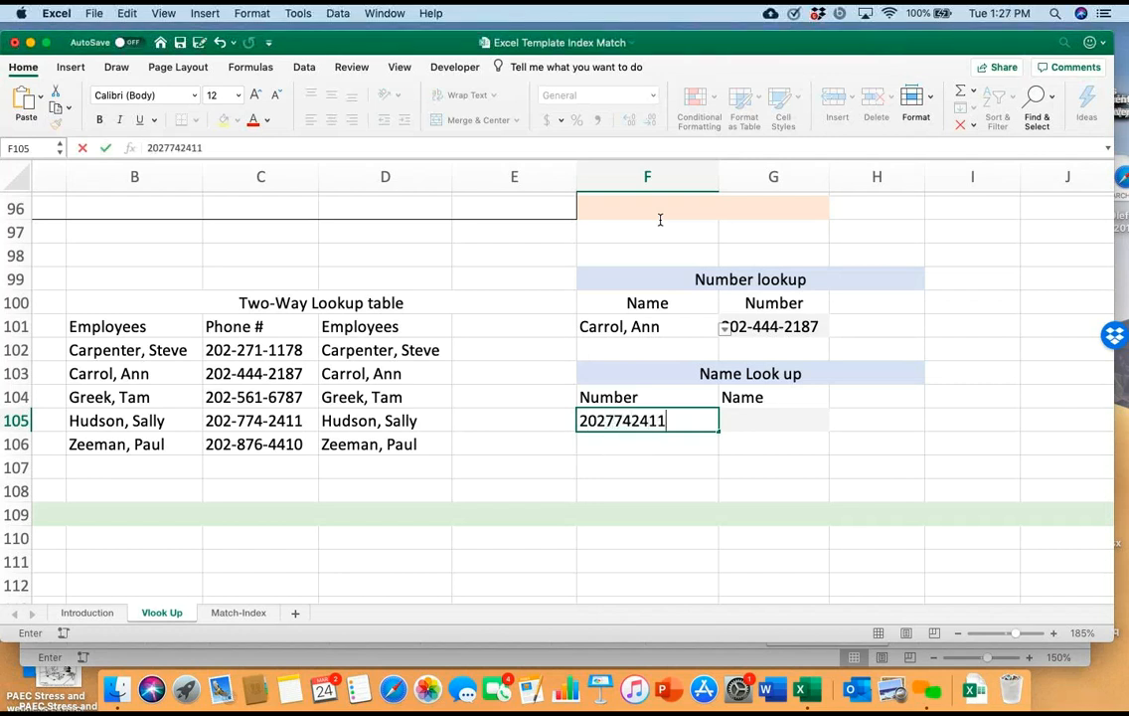
key(Return)
key(Up)
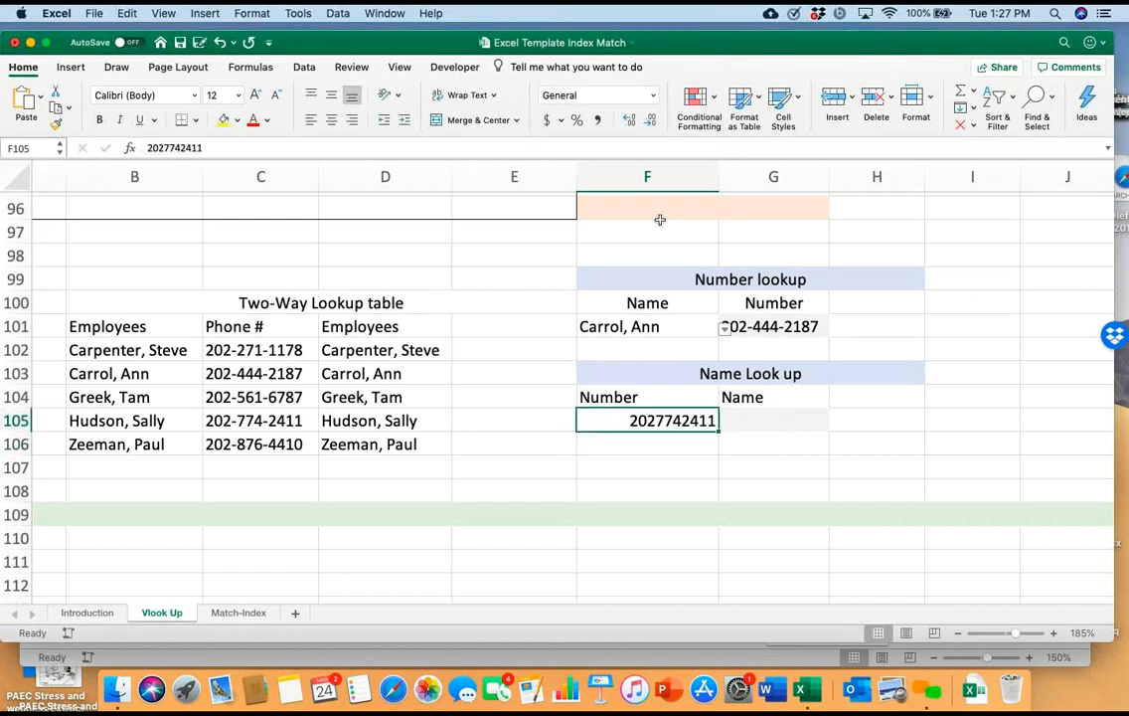
Add hyphens after the third and sixth digits of the phone number in F105 to match the table's format
double_click(658, 420)
text(-)
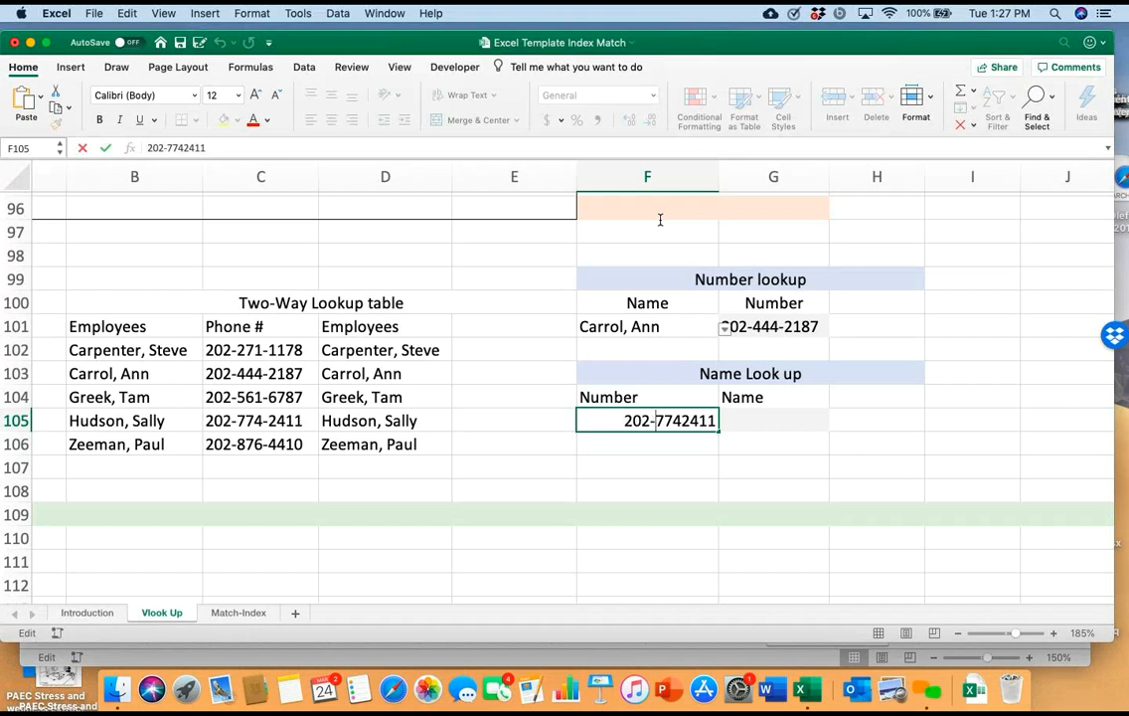
key(Right)
key(Right)
key(Right)
text(-)
key(Return)
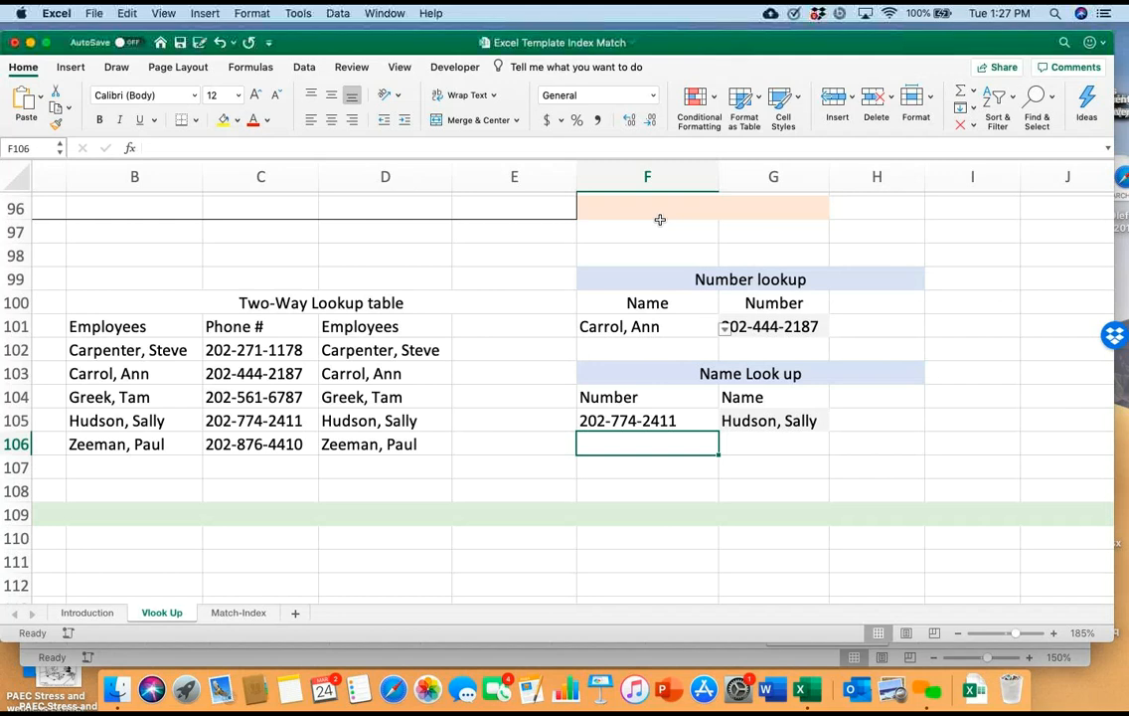
Go to the Match-Index sheet and examine its introduction and the Coffee House Menu Prices lookup examples
scroll(660, 219, up, 4)
scroll(660, 219, down, 10)
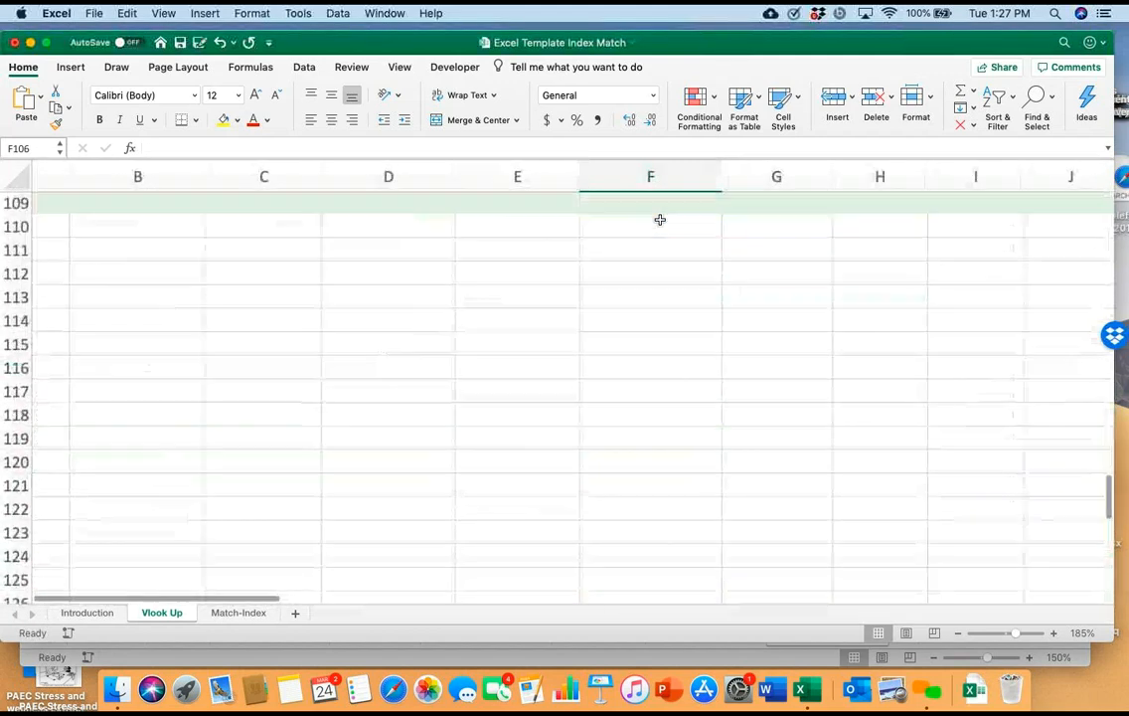
scroll(660, 219, right, 3)
scroll(660, 218, up, 10)
scroll(659, 219, right, 3)
scroll(660, 219, left, 1)
scroll(660, 218, up, 10)
scroll(659, 219, left, 3)
scroll(660, 219, up, 5)
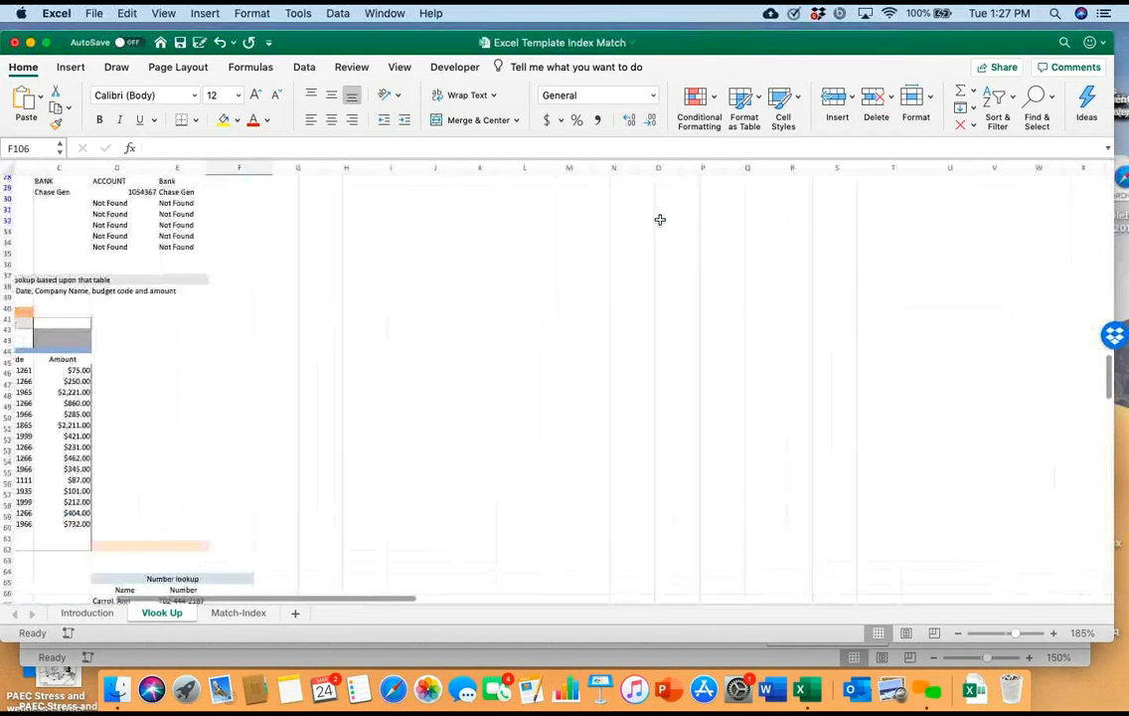
scroll(660, 219, down, 20)
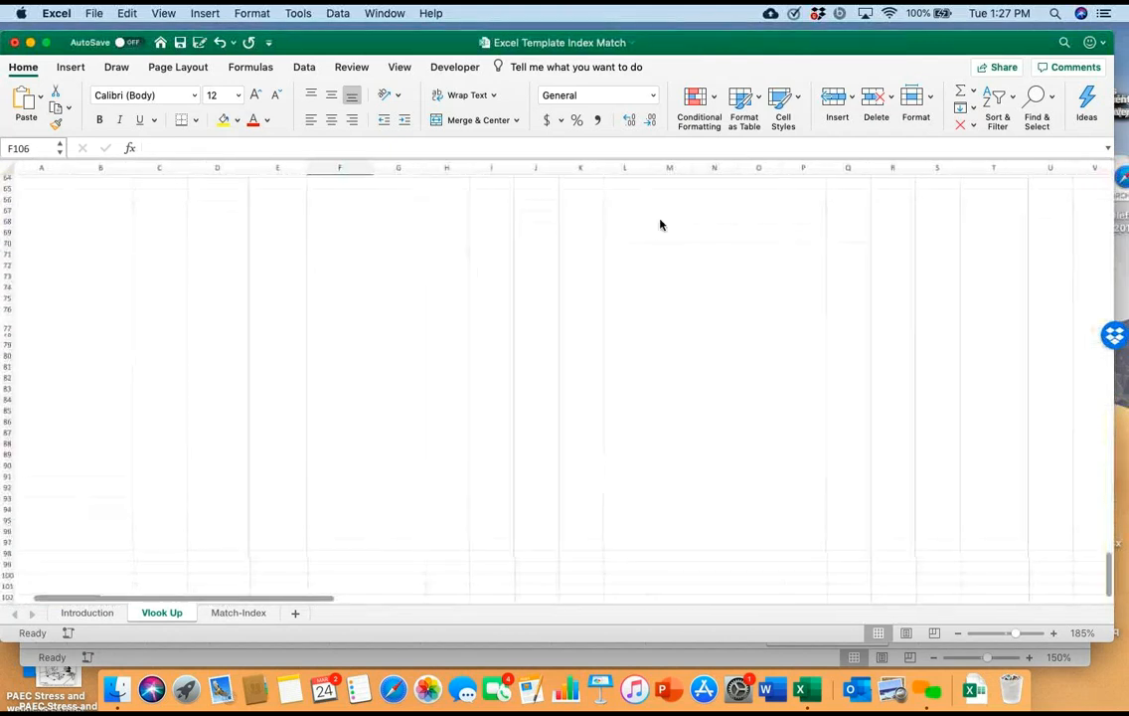
key(ctrl+Page_Down)
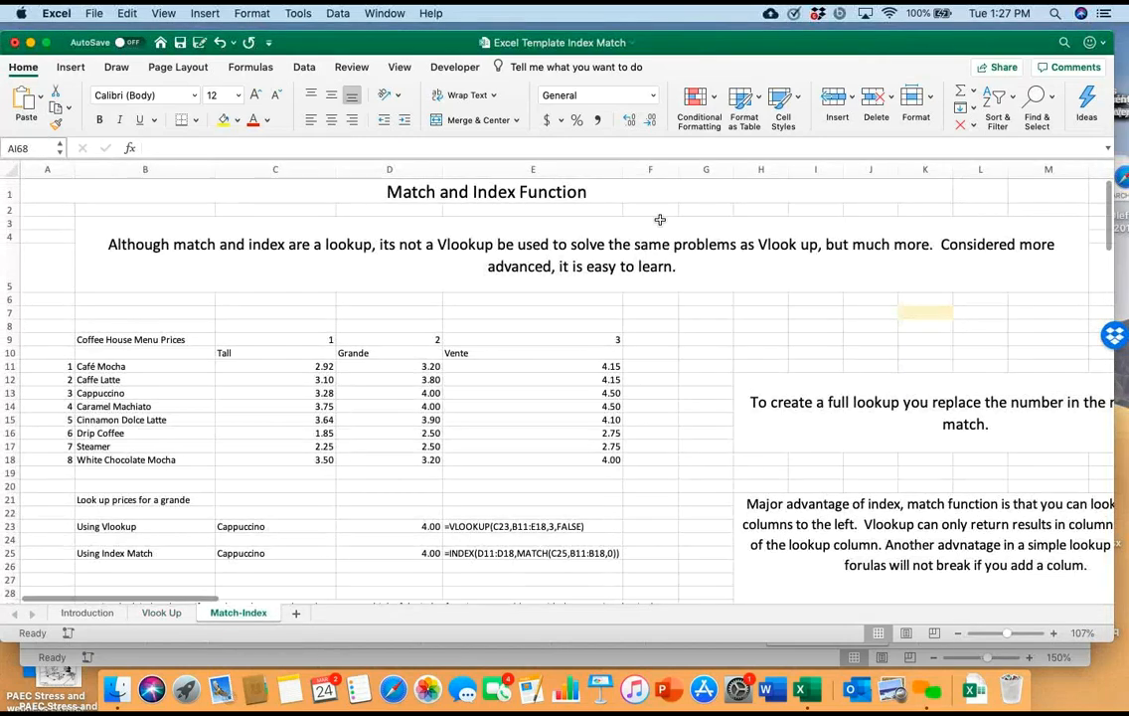
scroll(660, 218, down, 15)
scroll(660, 219, up, 15)
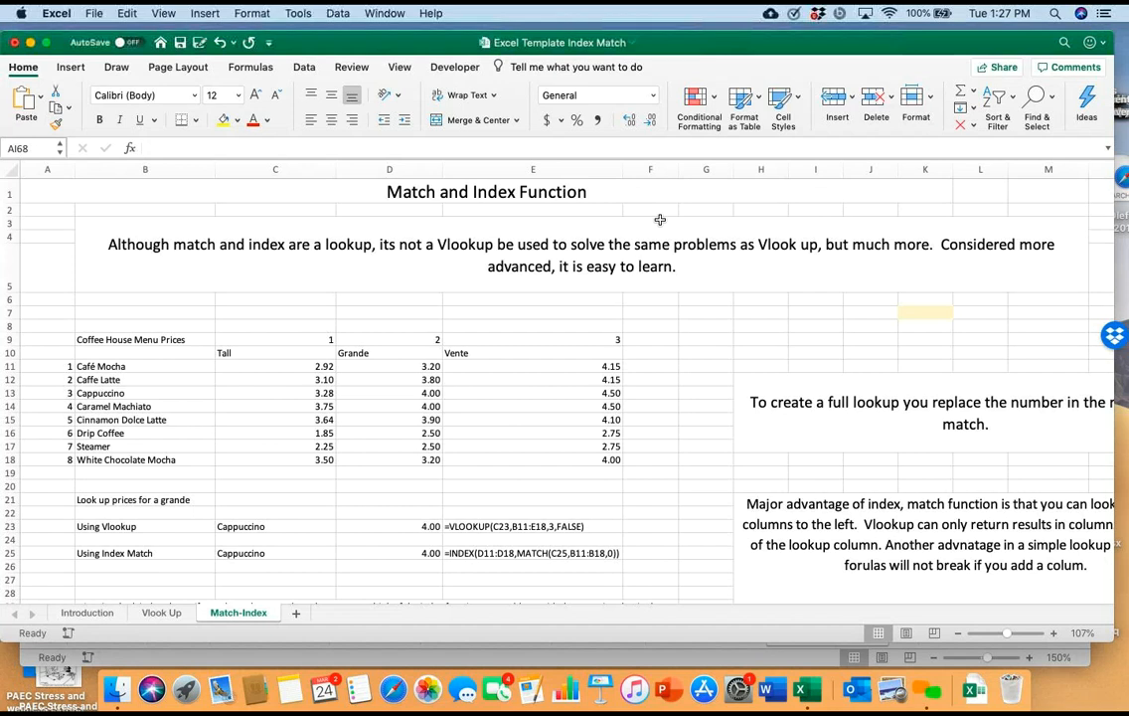
scroll(659, 219, down, 2)
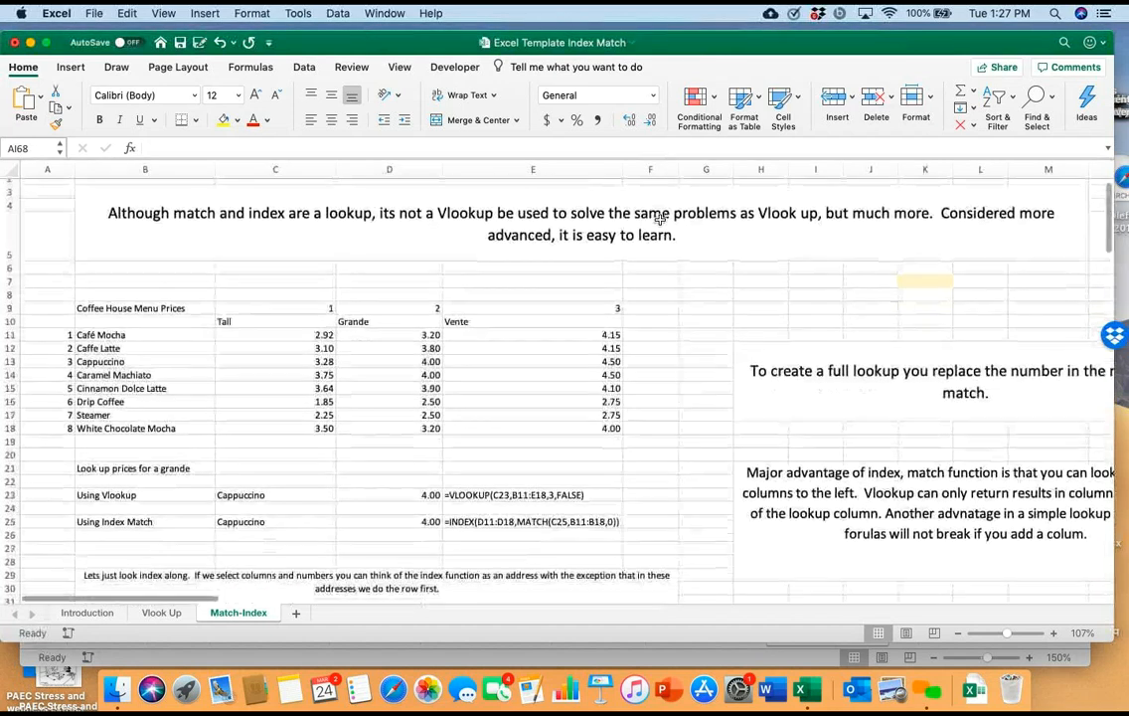
Return to the Vlook Up sheet and examine the table range and column numbers in the C77 and D77 VLOOKUP formulas
key(ctrl+Page_Up)
scroll(660, 220, up, 10)
scroll(659, 219, down, 12)
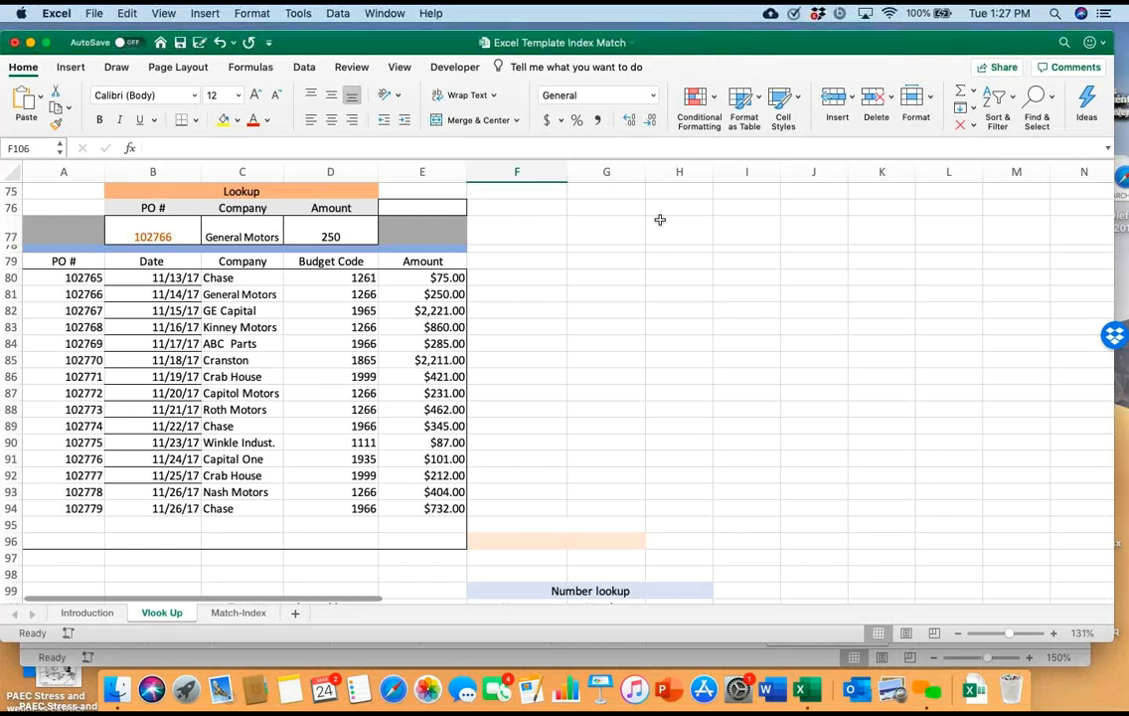
double_click(230, 237)
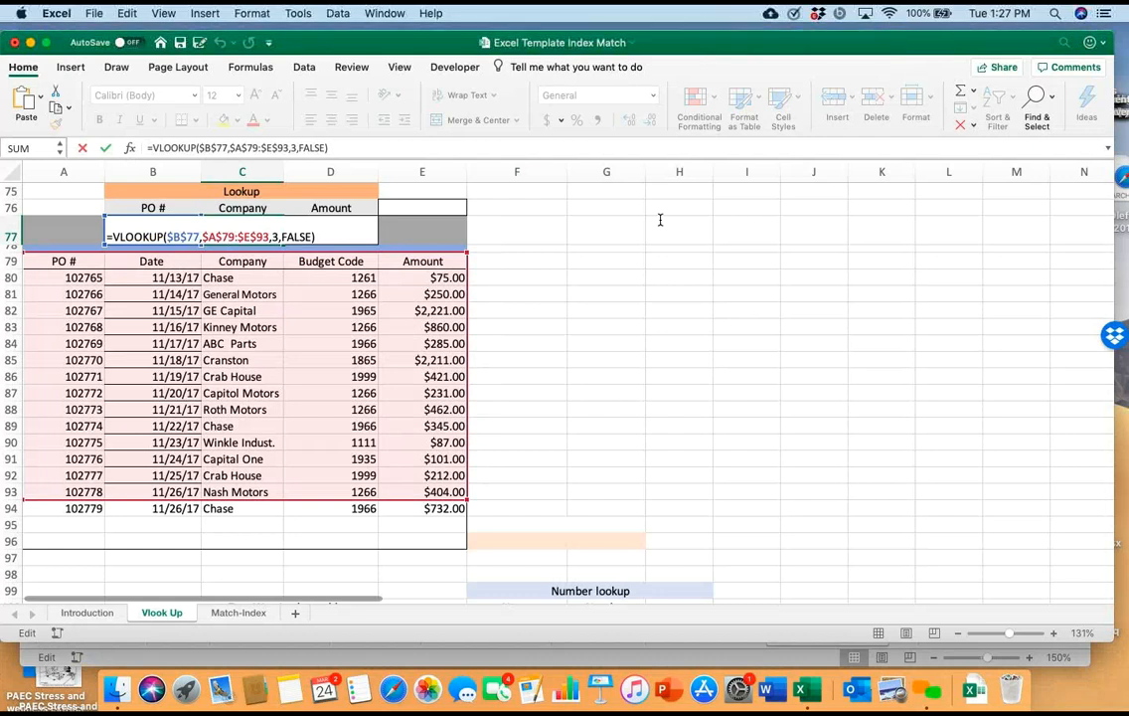
click(517, 261)
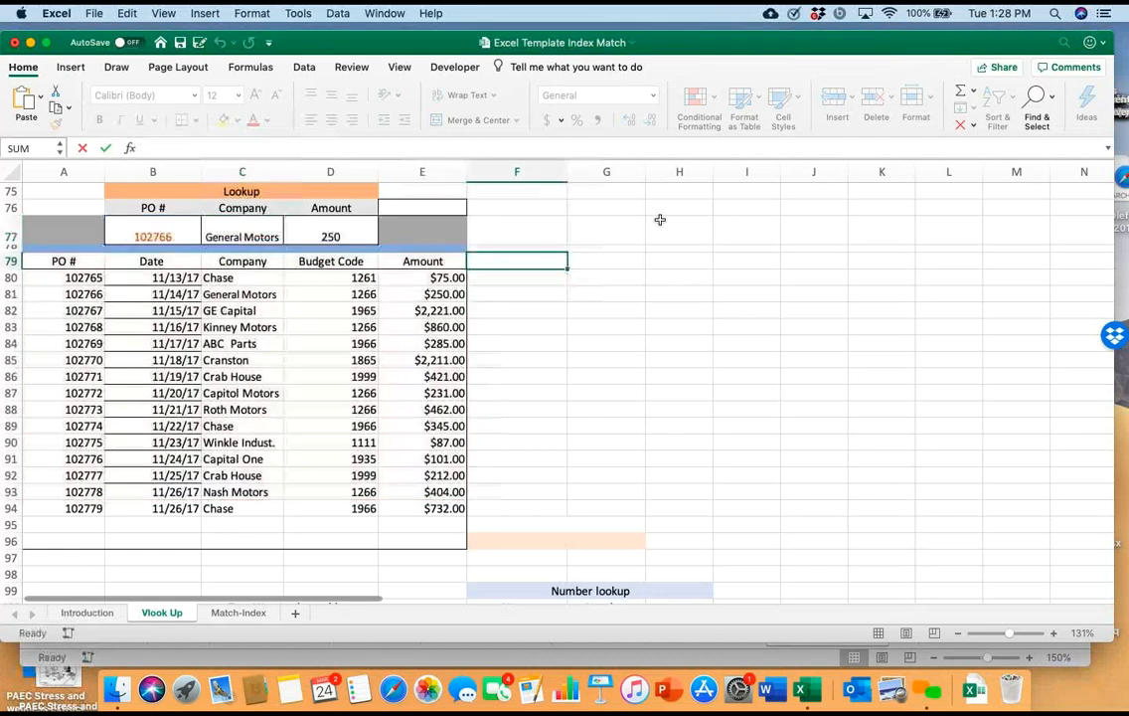
scroll(660, 219, down, 5)
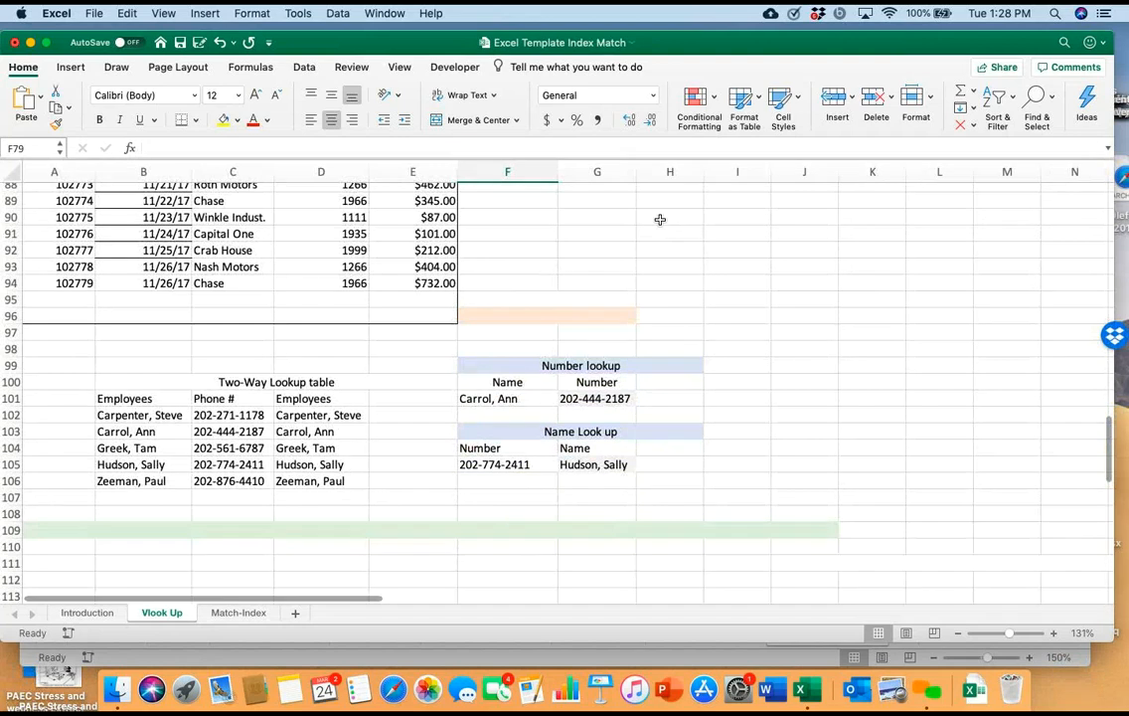
scroll(660, 220, up, 6)
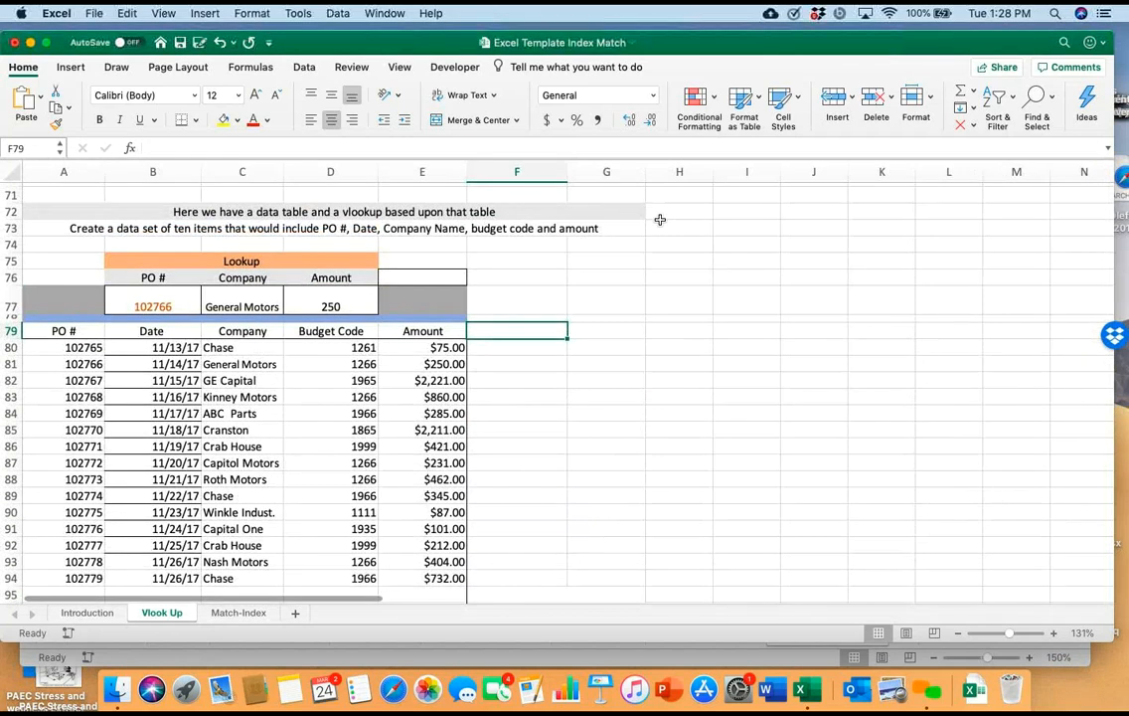
double_click(340, 306)
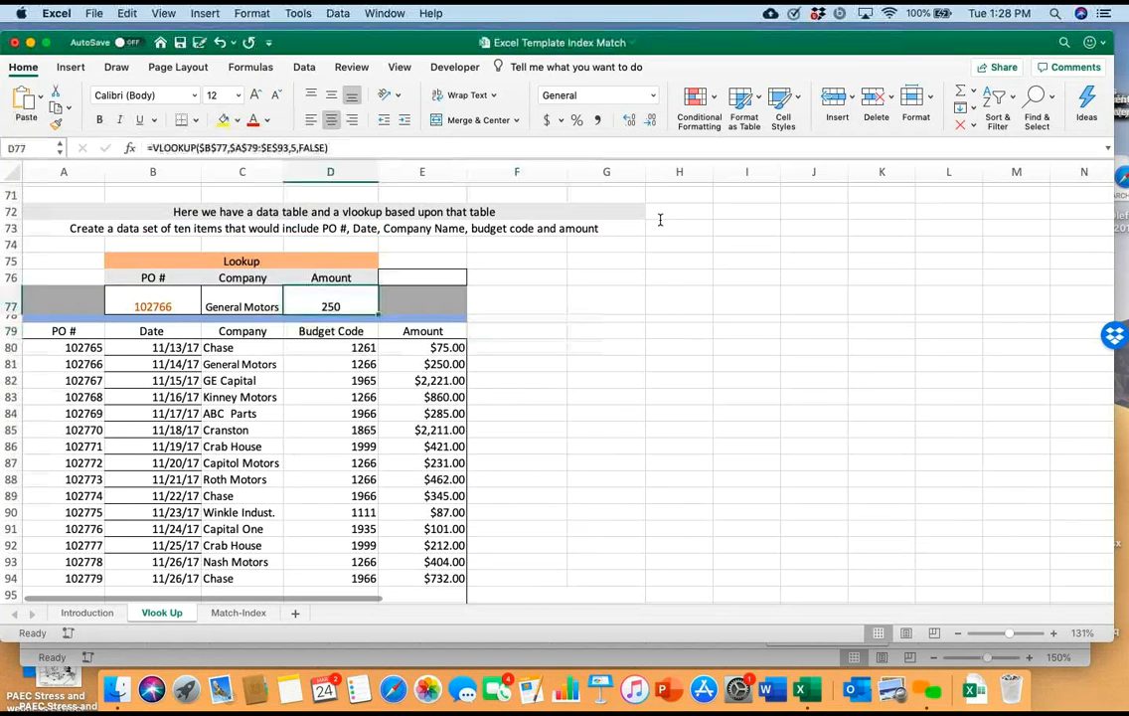
click(517, 348)
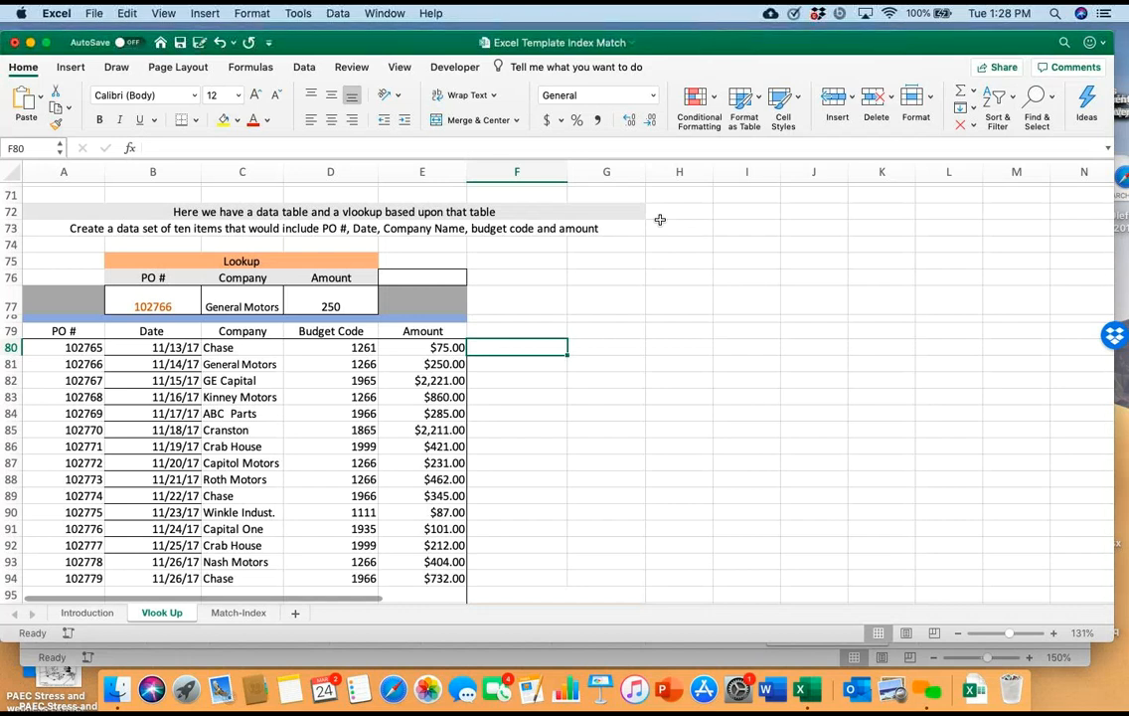
double_click(237, 306)
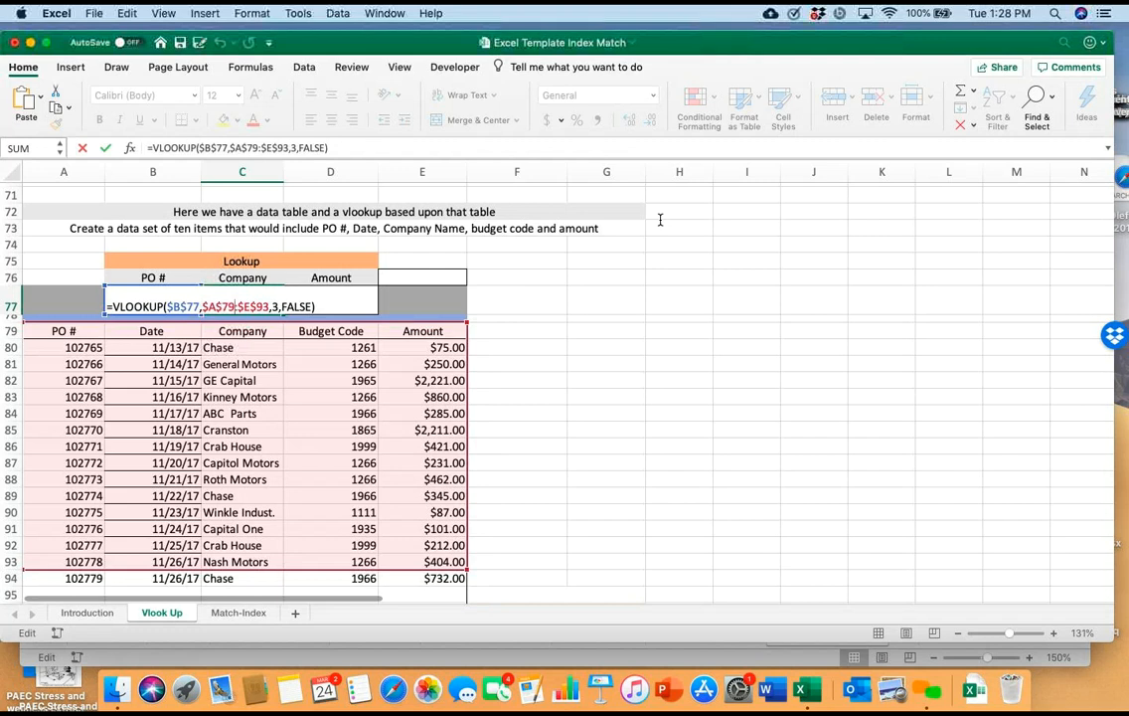
key(Return)
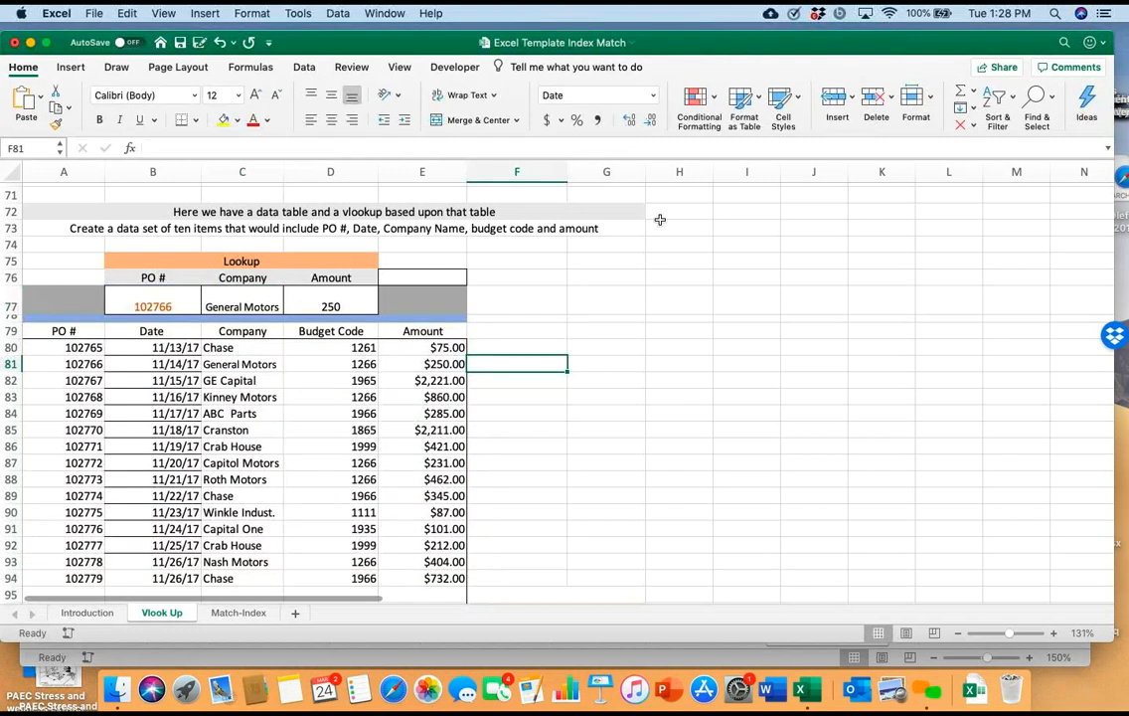
Look through the Vlook Up sheet's lookup tables and the Match-Index sheet's coffee menu, INDEX and MATCH examples and nurse schedule
scroll(660, 218, down, 20)
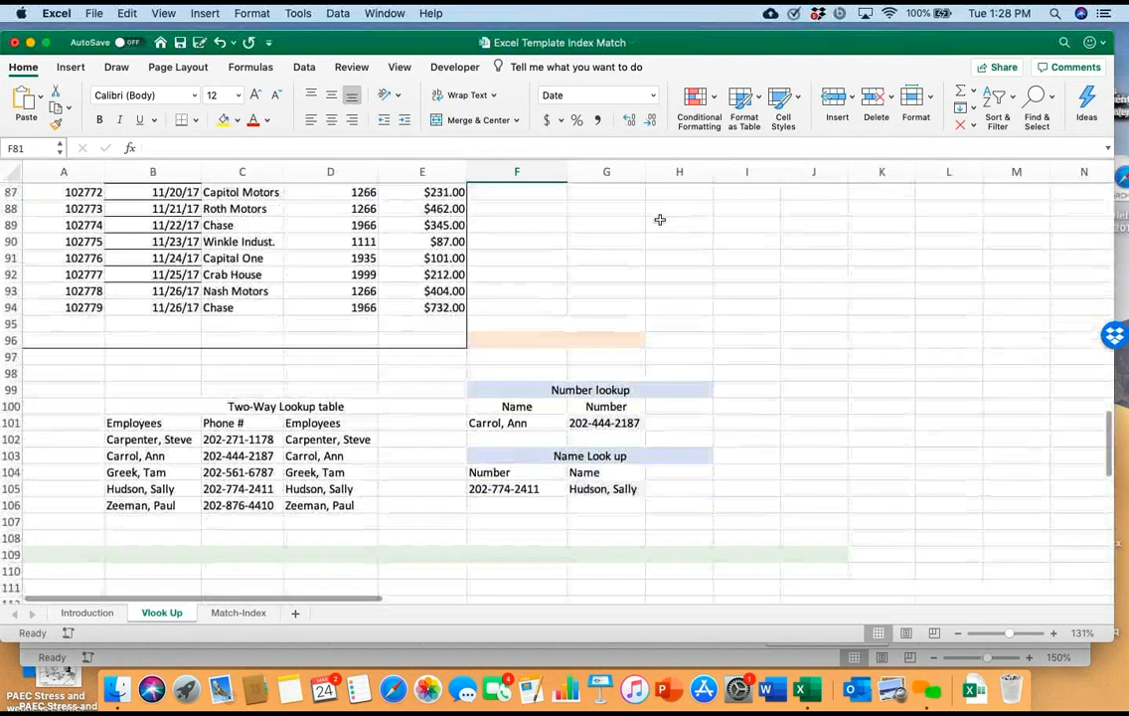
scroll(660, 218, up, 20)
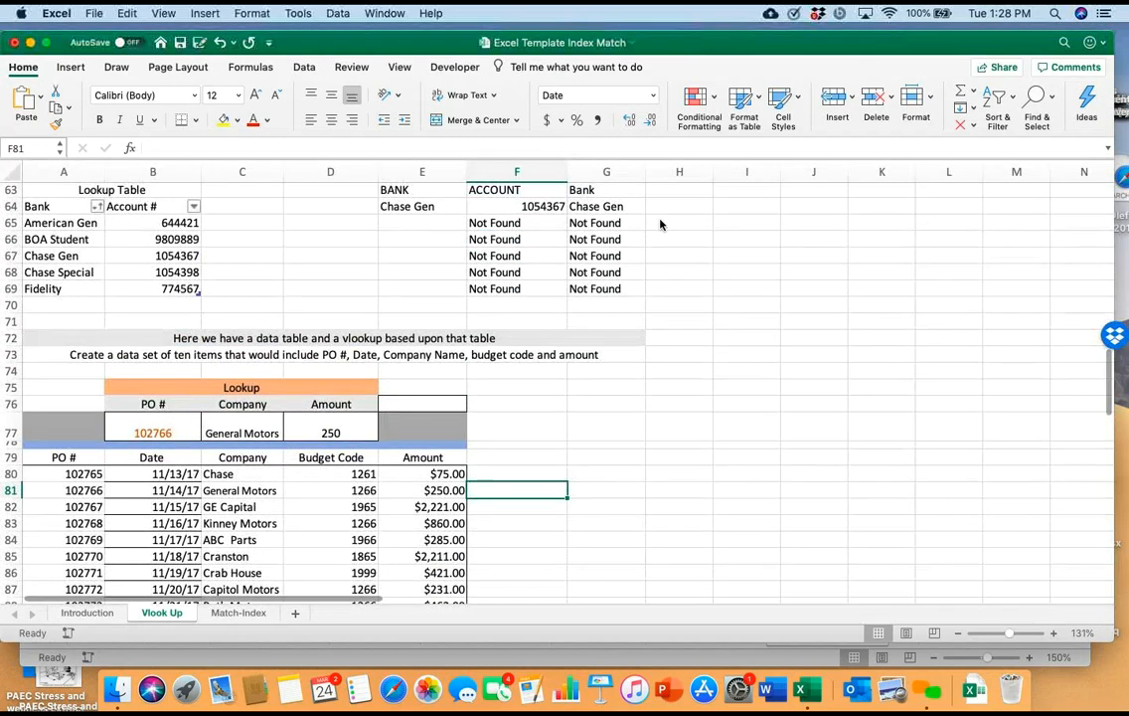
key(ctrl+Page_Down)
scroll(659, 219, down, 20)
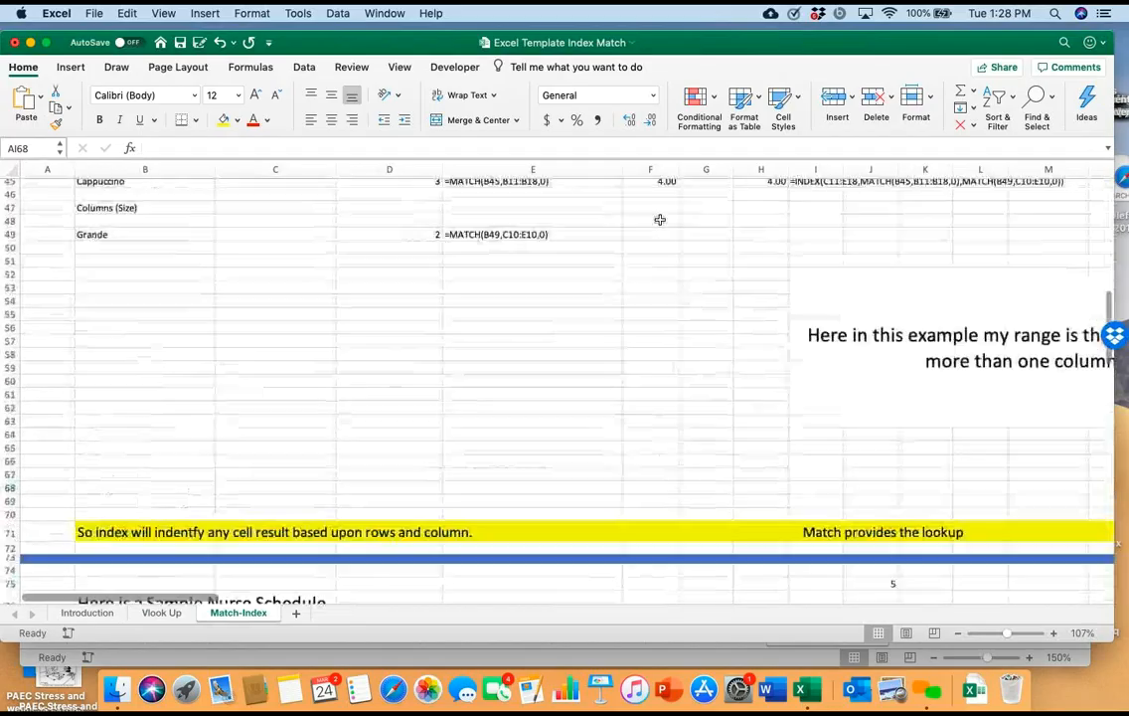
scroll(660, 219, down, 10)
scroll(660, 219, up, 20)
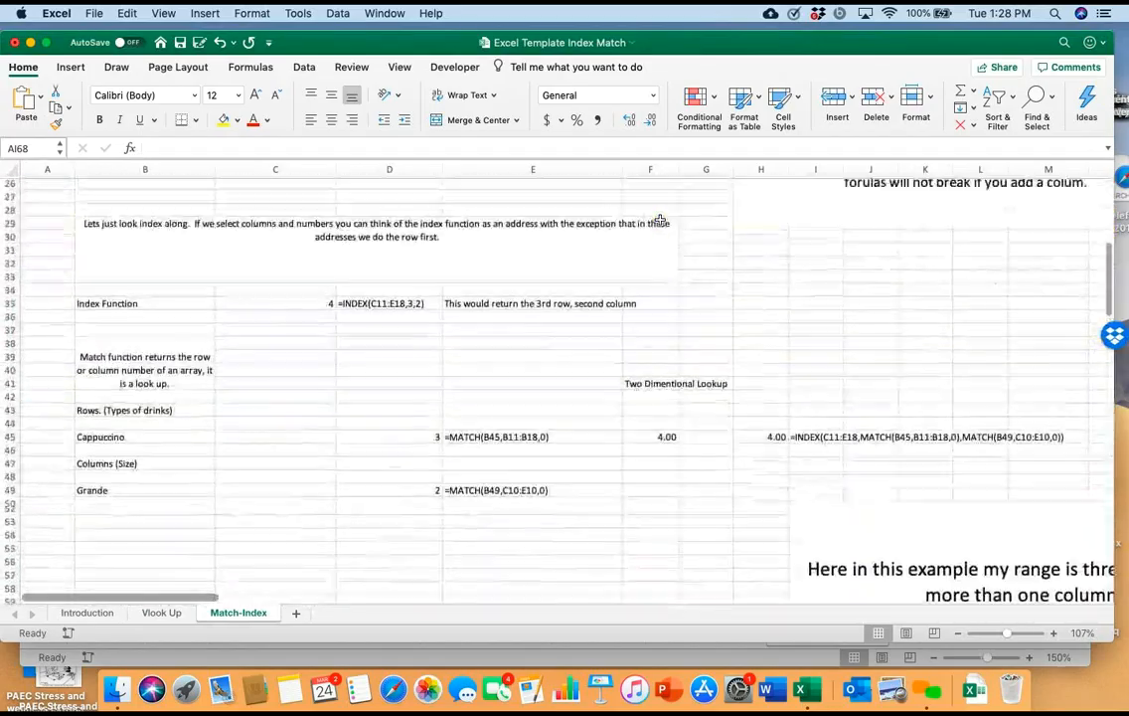
scroll(660, 219, up, 3)
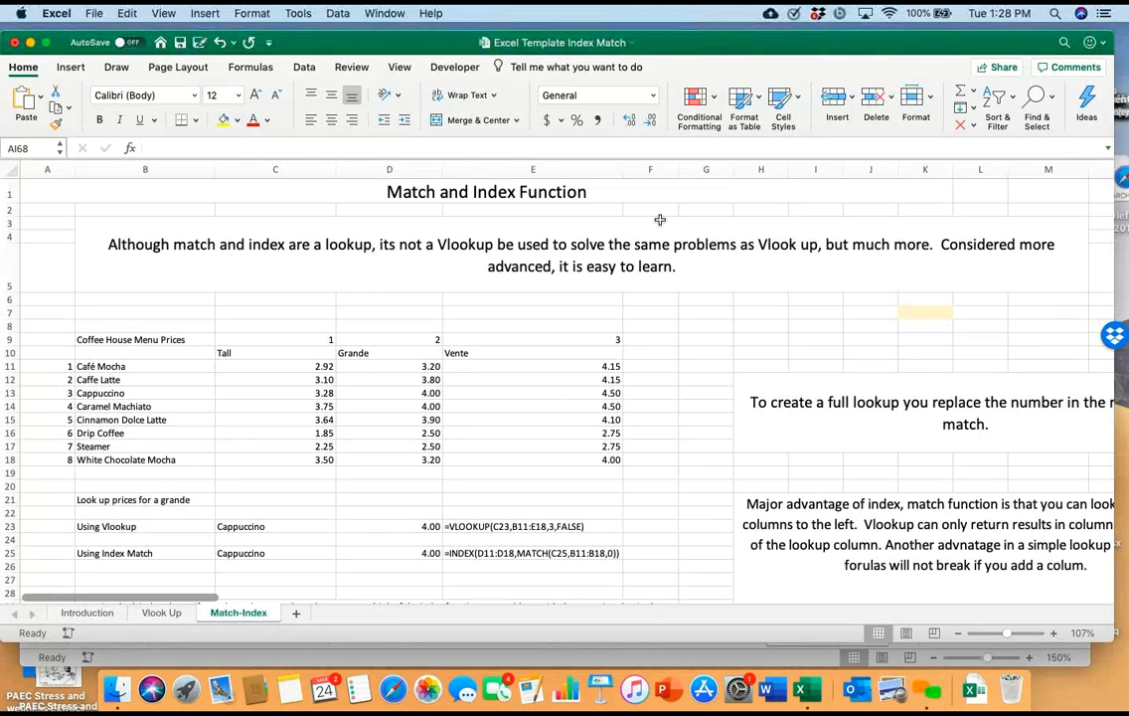
scroll(660, 219, down, 3)
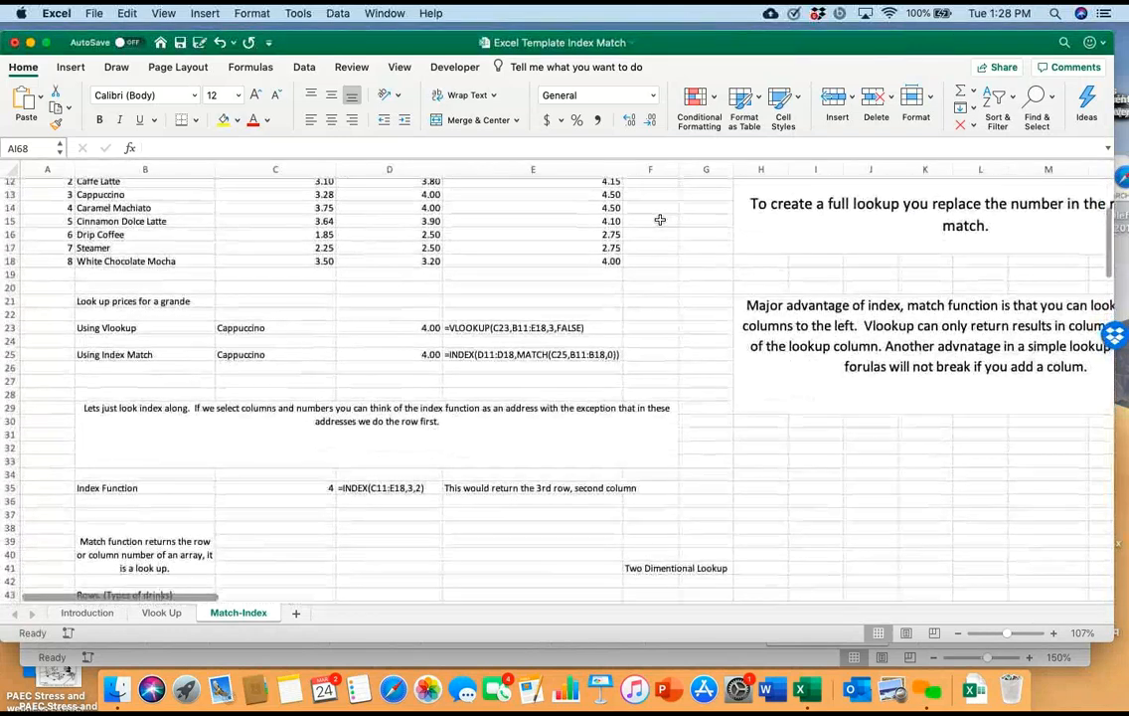
scroll(660, 219, down, 1)
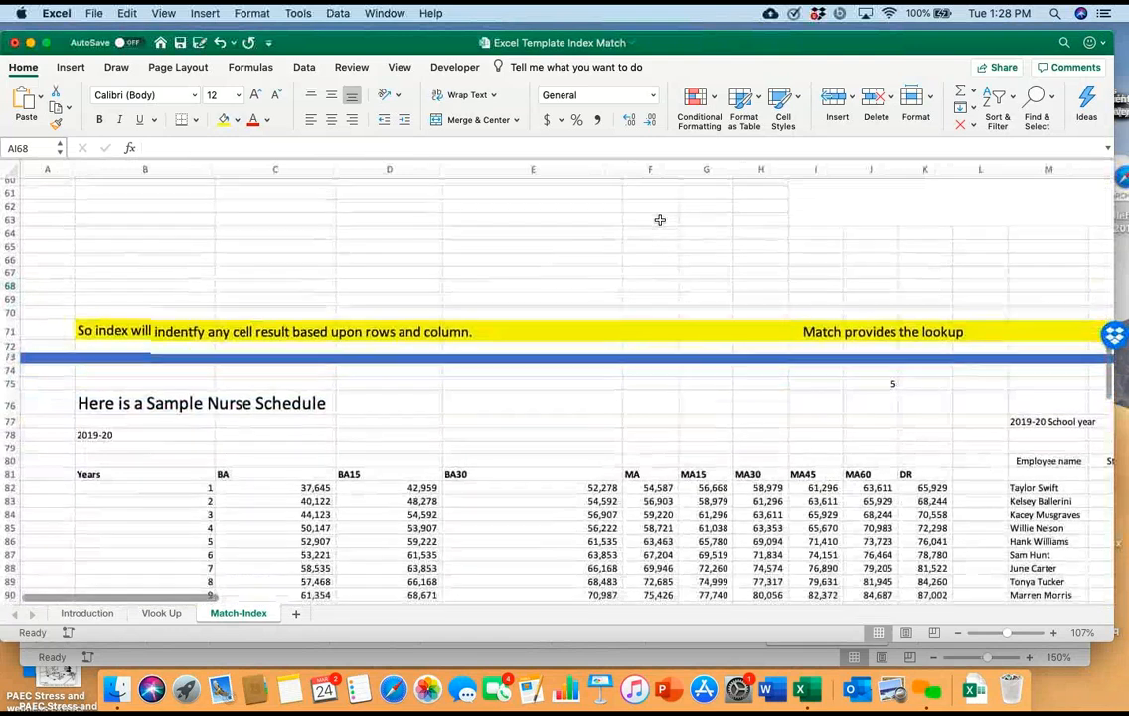
scroll(660, 219, down, 1)
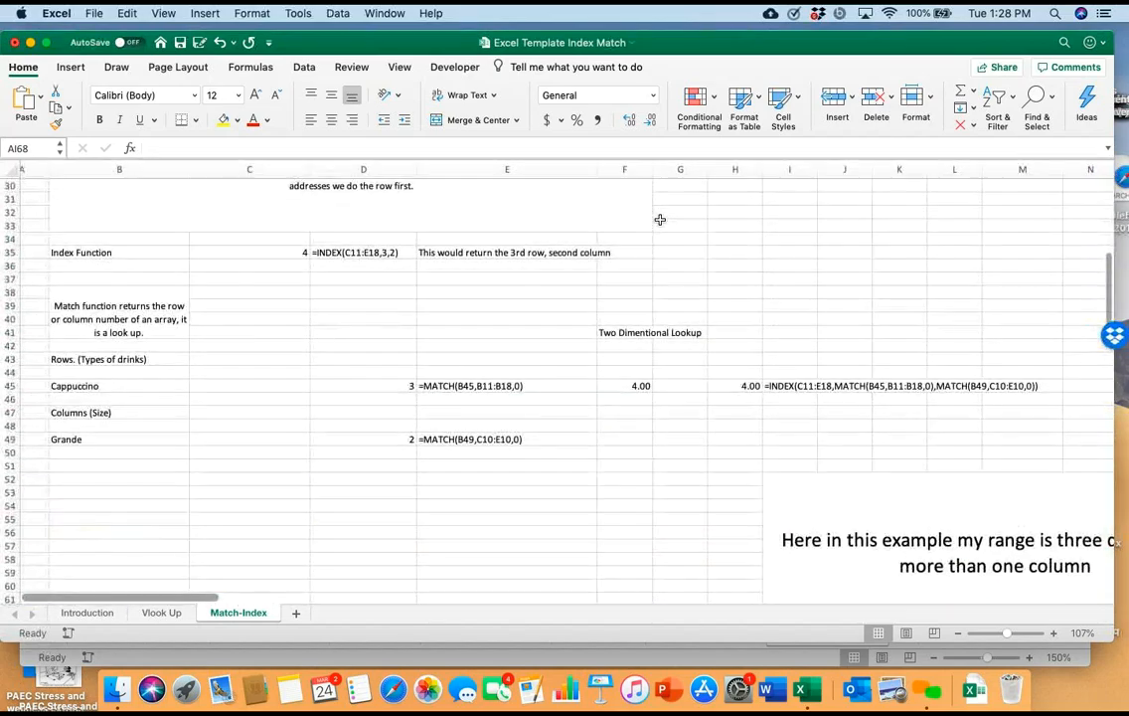
scroll(660, 219, up, 2)
scroll(660, 219, down, 14)
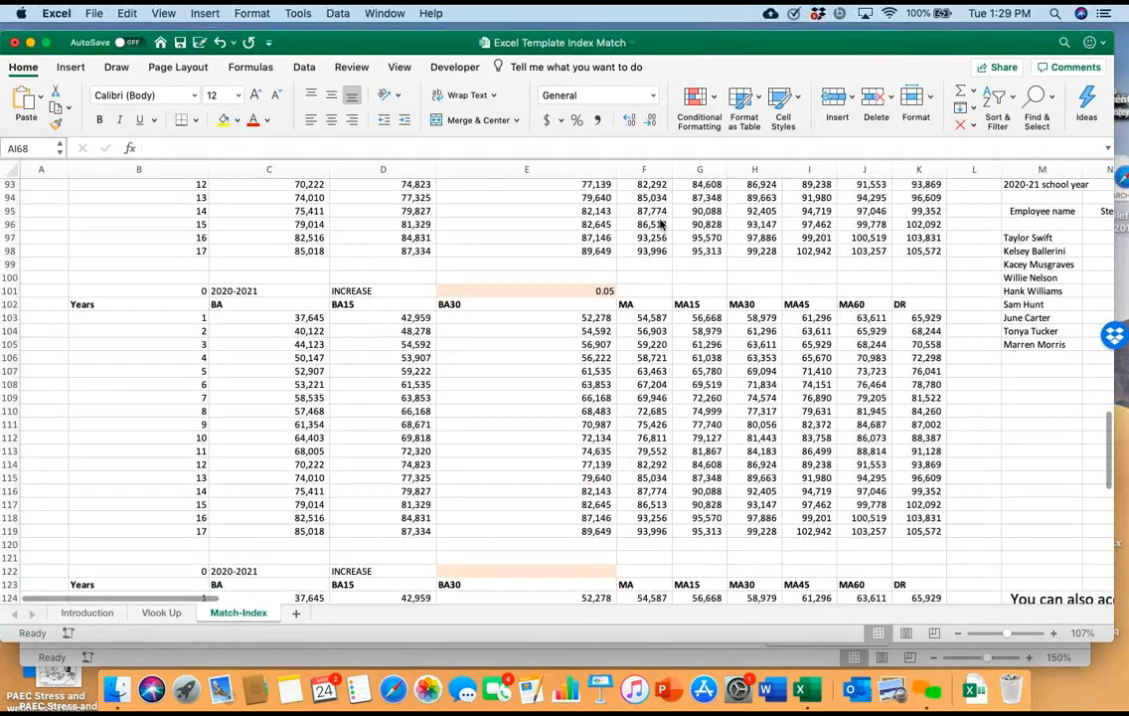
Return to the Vlook Up sheet and find the state sales tax example comparing nested IF statements with VLOOKUP
key(ctrl+Page_Up)
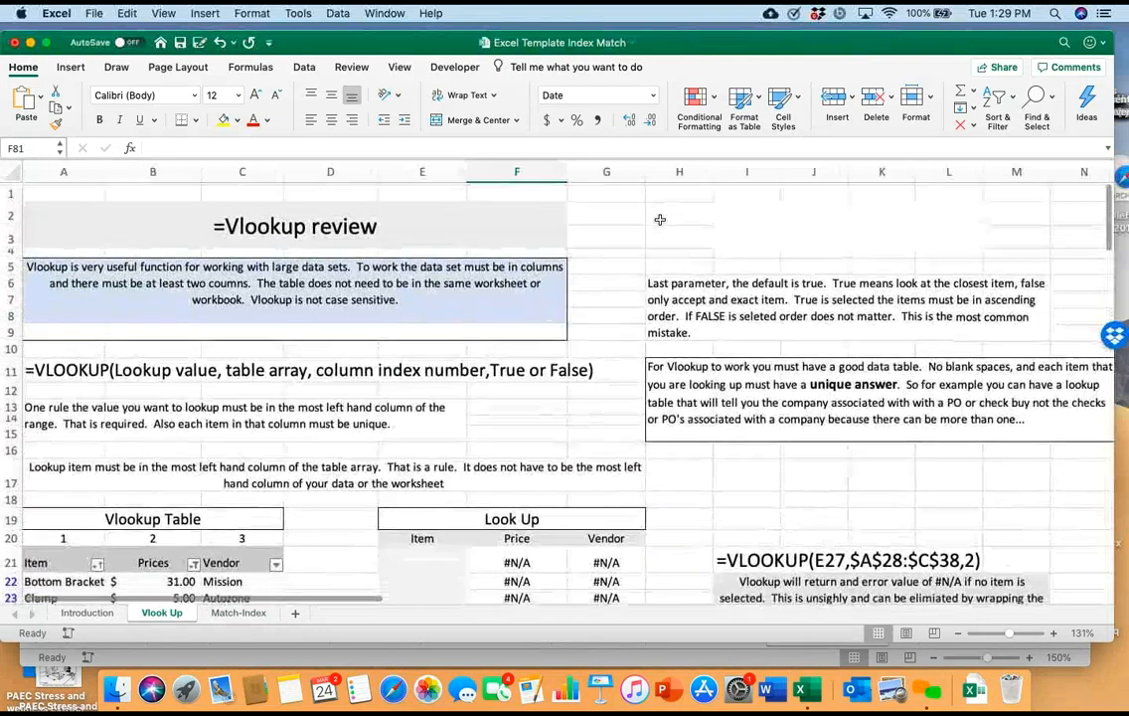
scroll(660, 220, down, 5)
scroll(660, 220, right, 2)
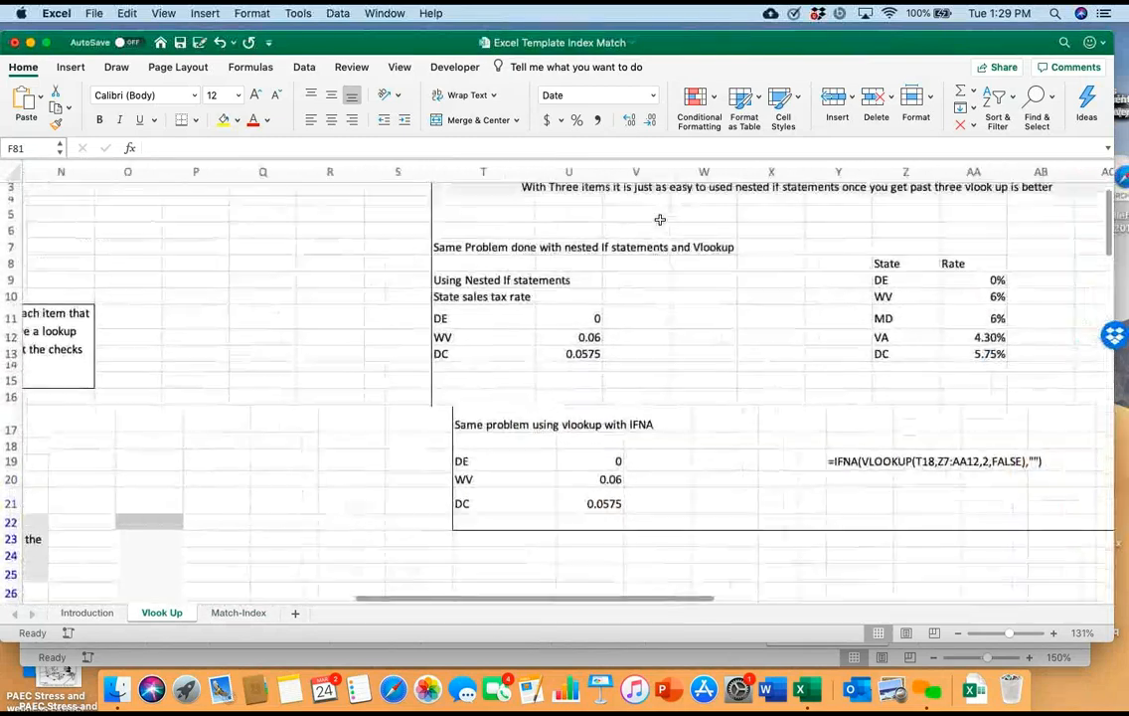
scroll(660, 219, right, 2)
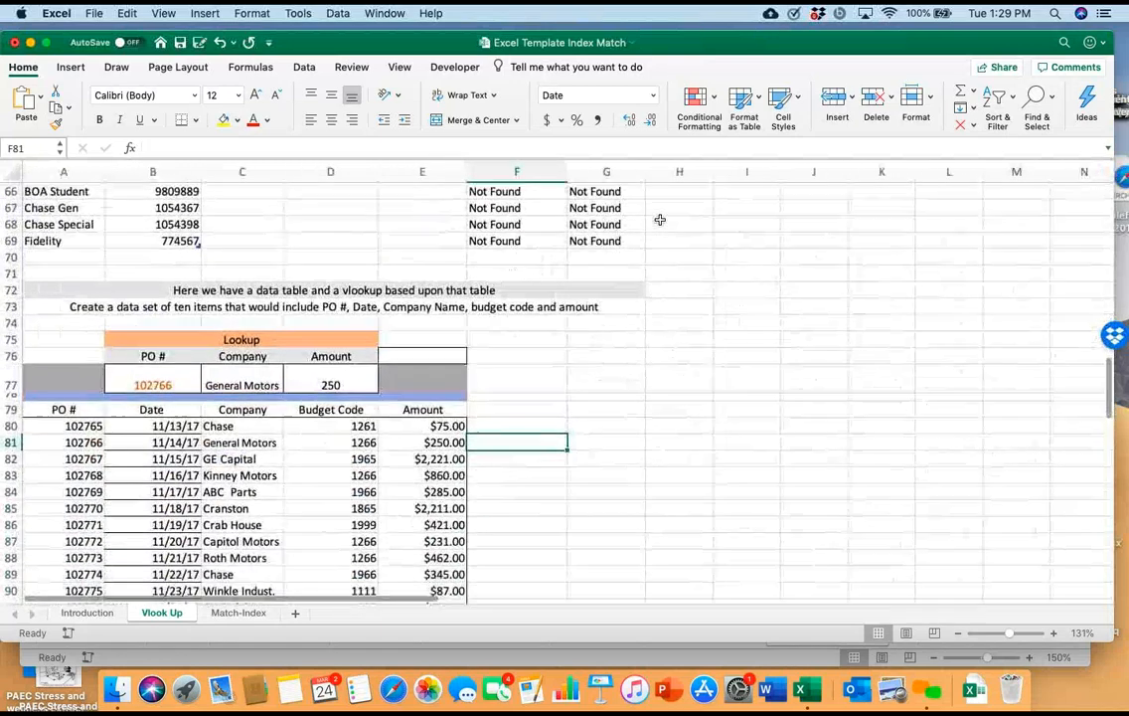
scroll(660, 220, down, 6)
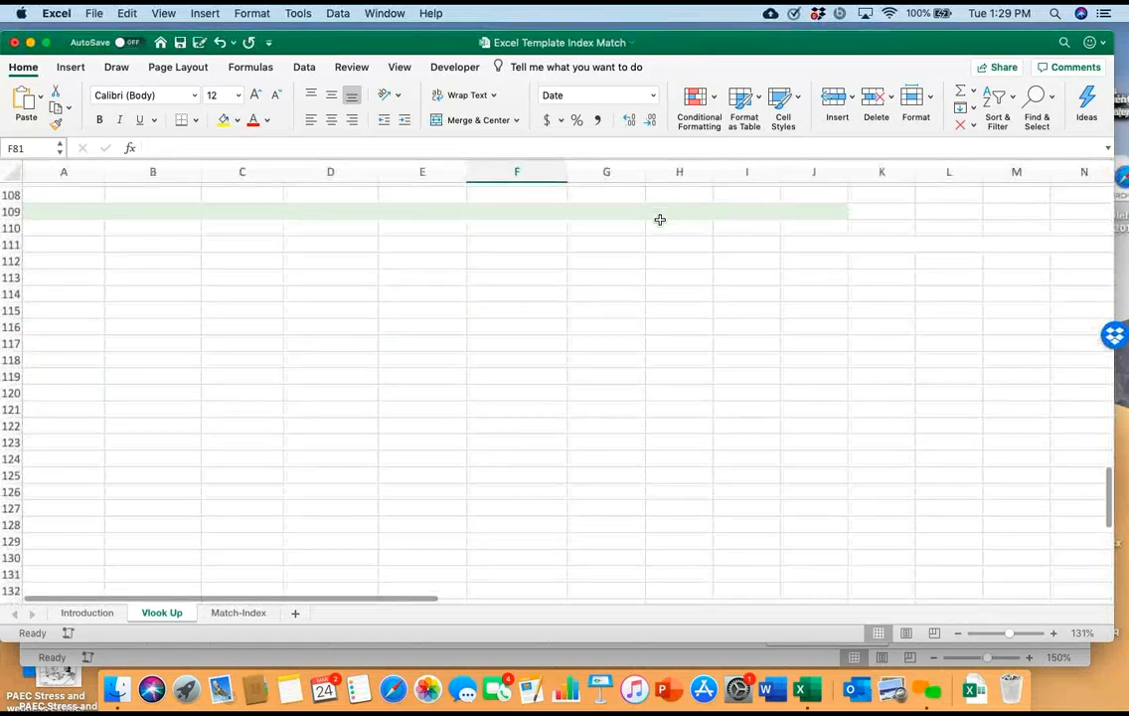
scroll(660, 219, right, 1)
scroll(660, 220, up, 1)
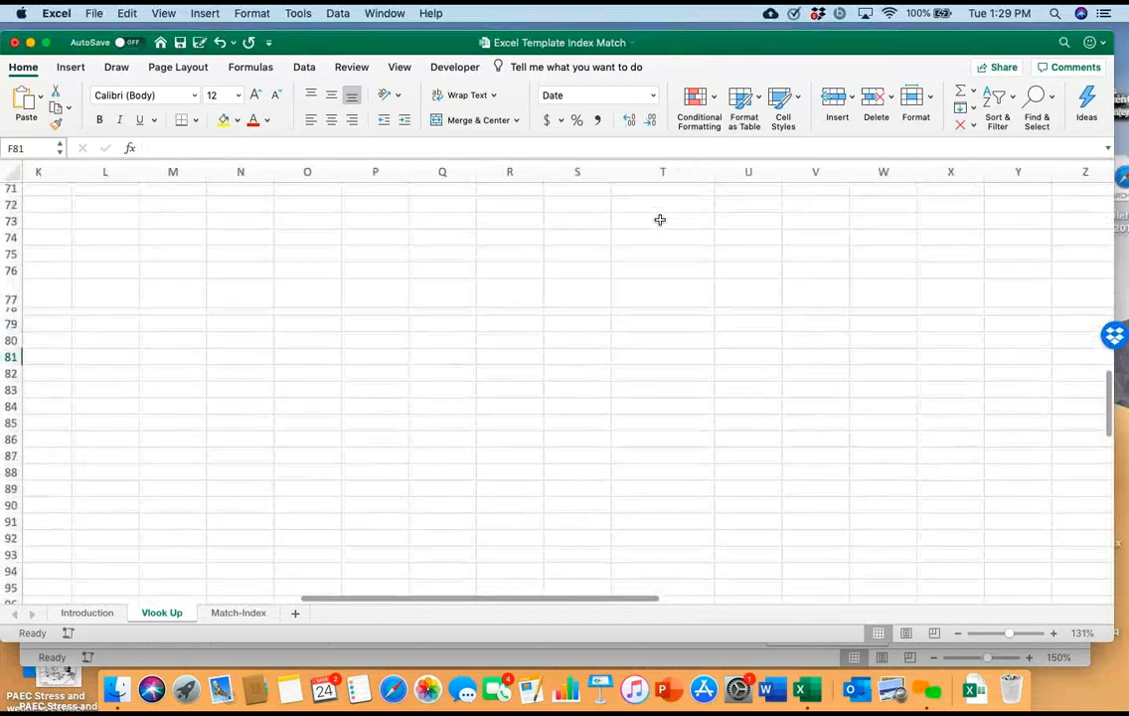
scroll(660, 220, up, 8)
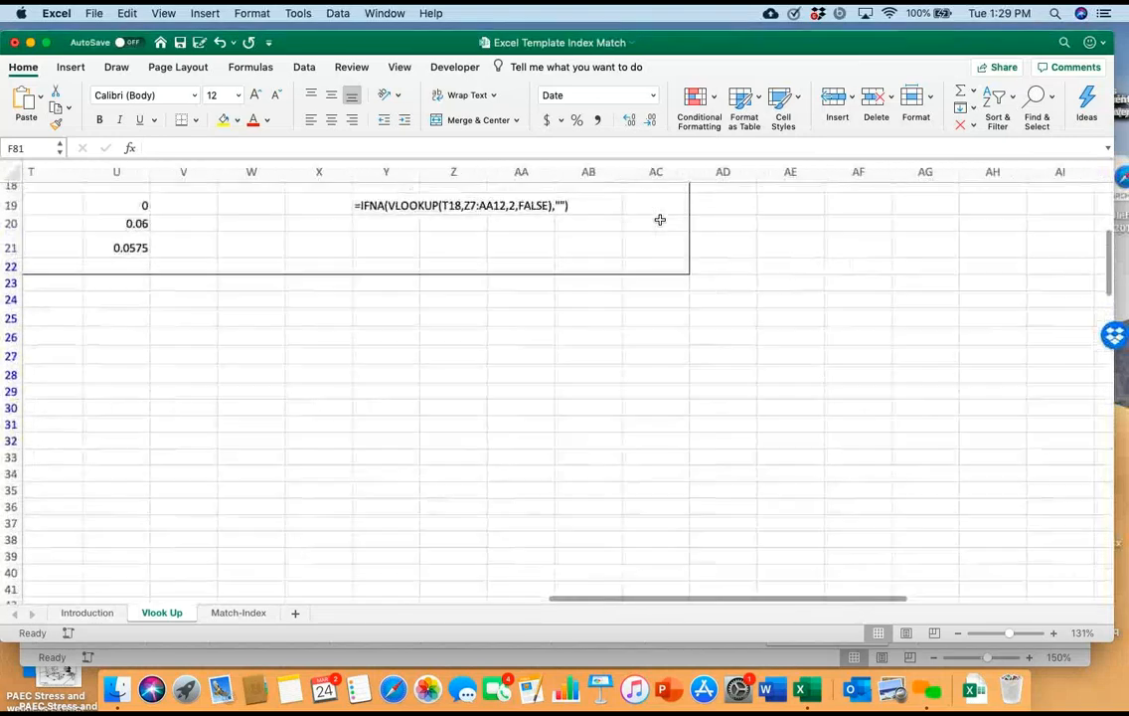
scroll(660, 220, right, 3)
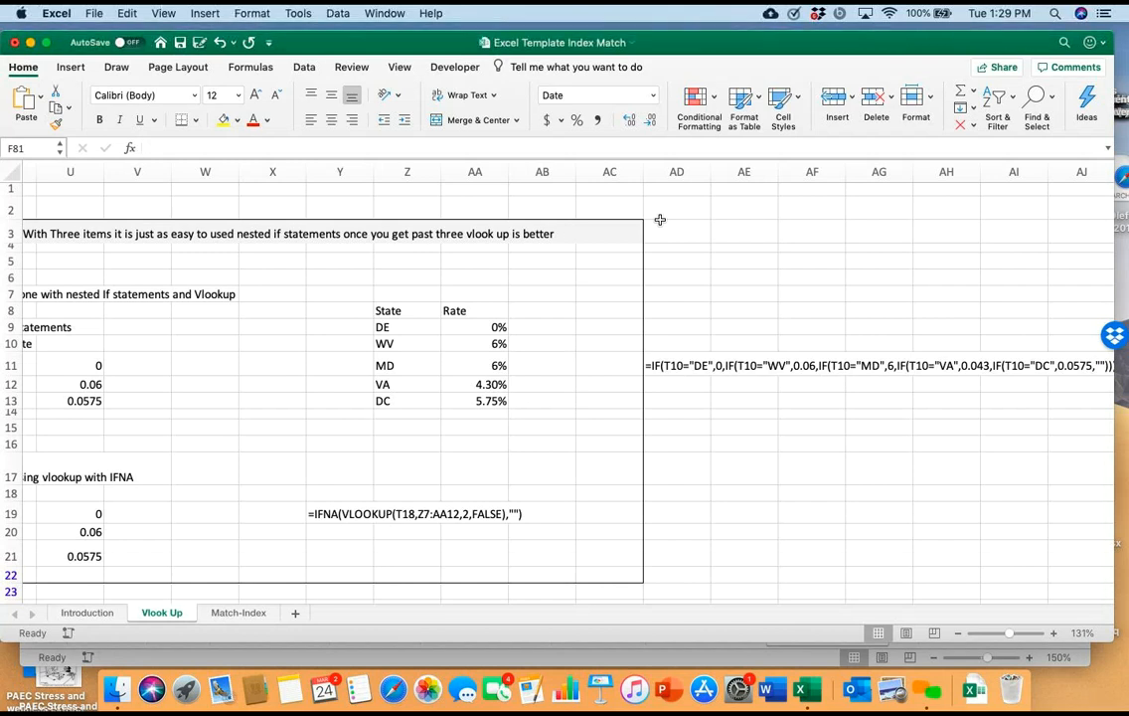
scroll(660, 219, left, 5)
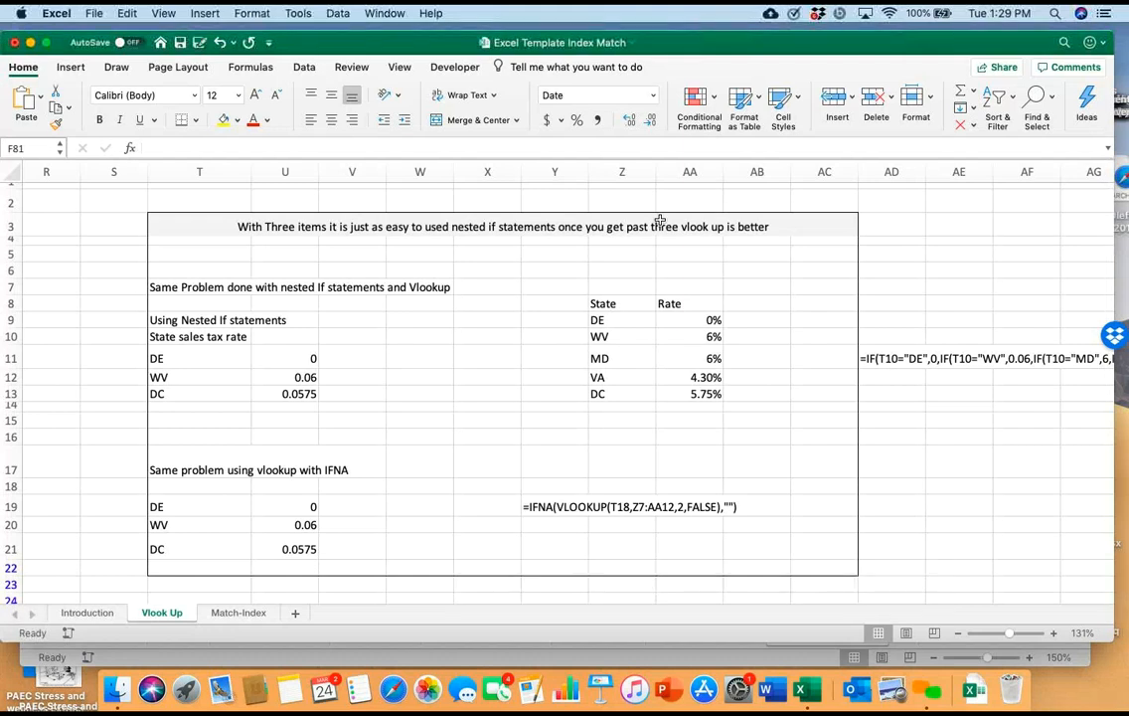
Examine the nested IF formula in U11 that returns the sales tax rate for the state in T11, leaving it unchanged
click(199, 357)
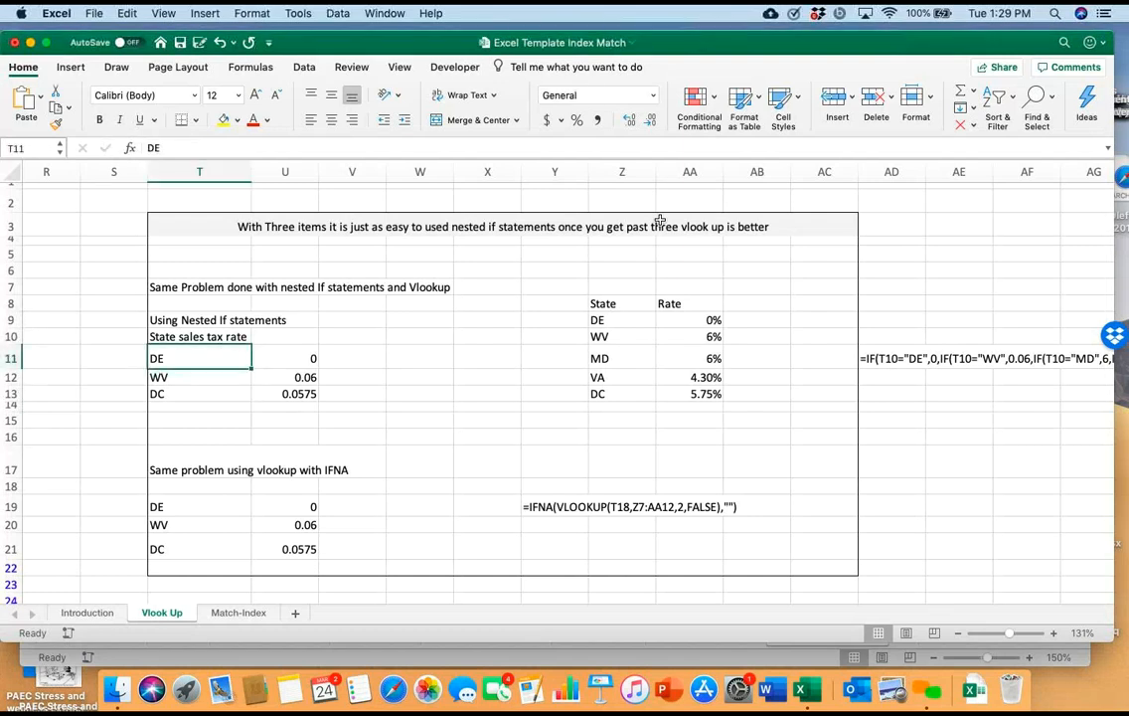
scroll(659, 219, up, 4)
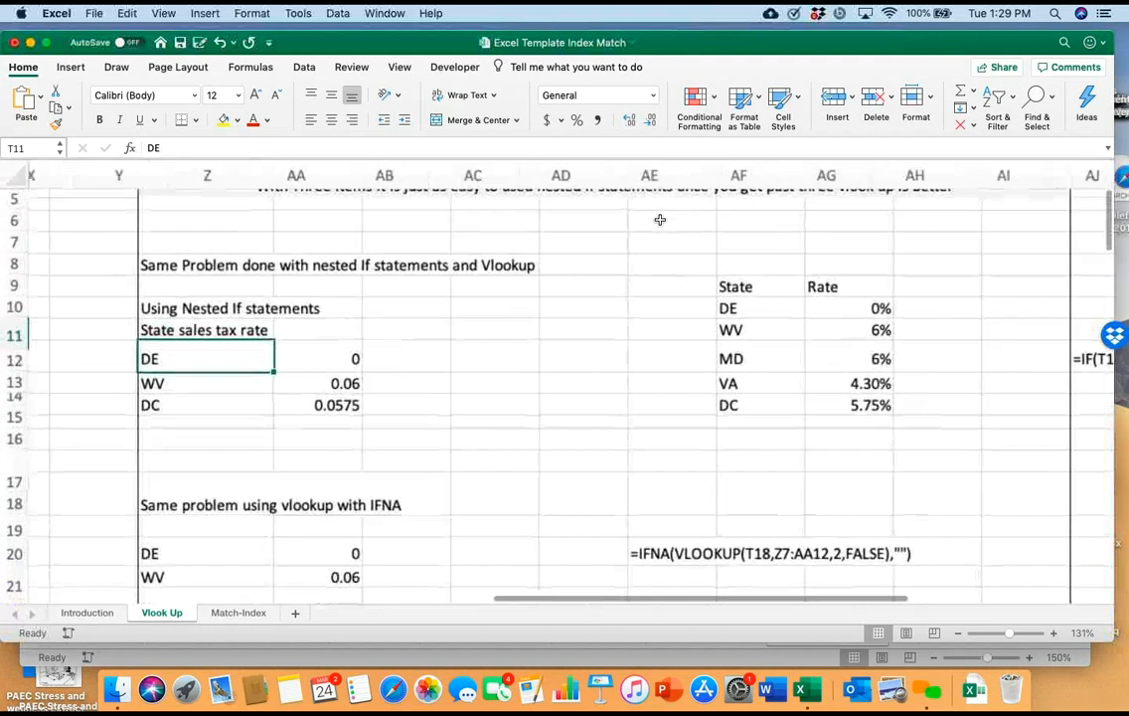
scroll(659, 219, down, 2)
scroll(658, 219, right, 1)
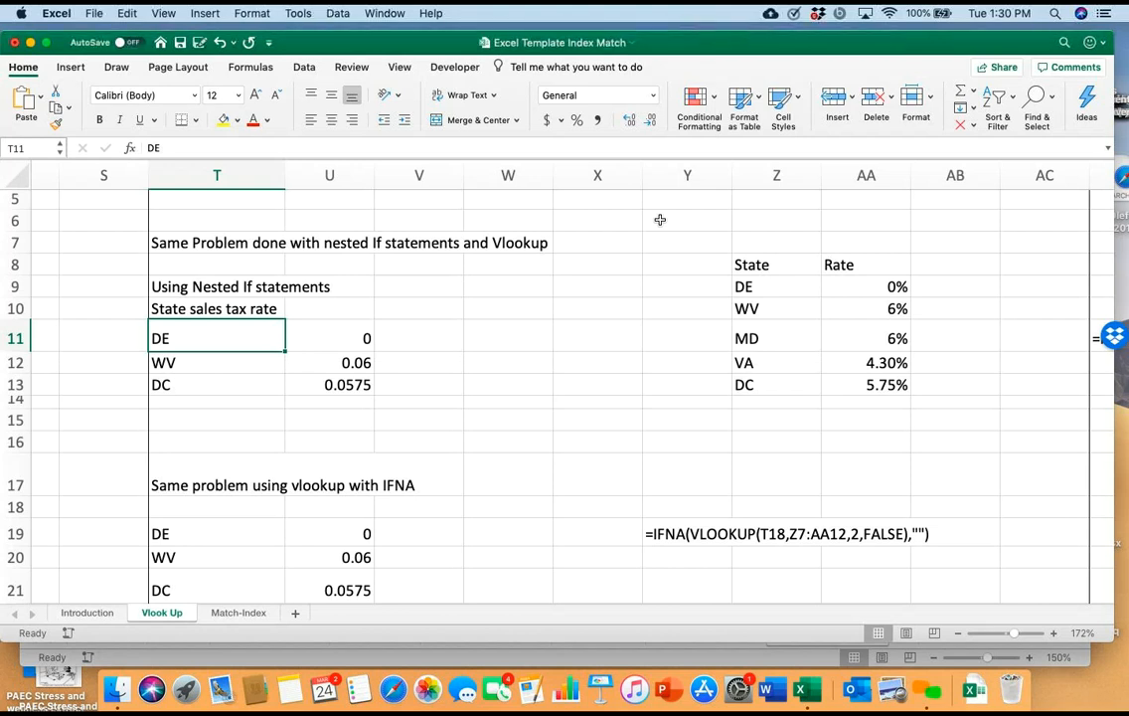
key(Right)
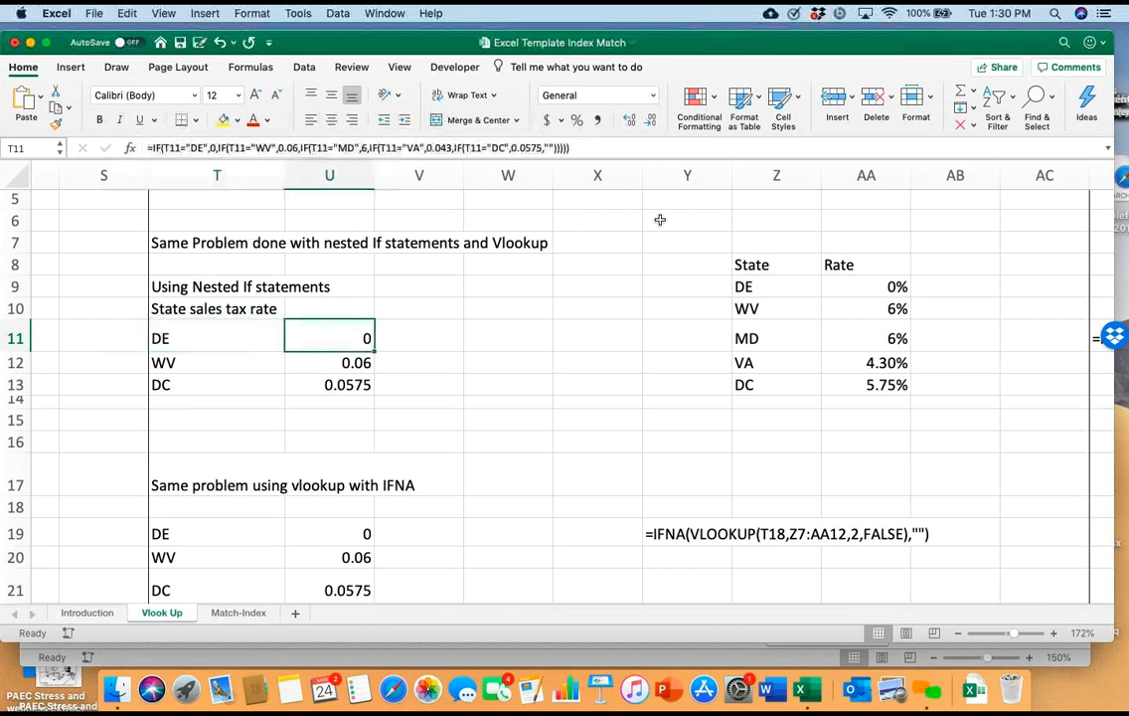
key(F2)
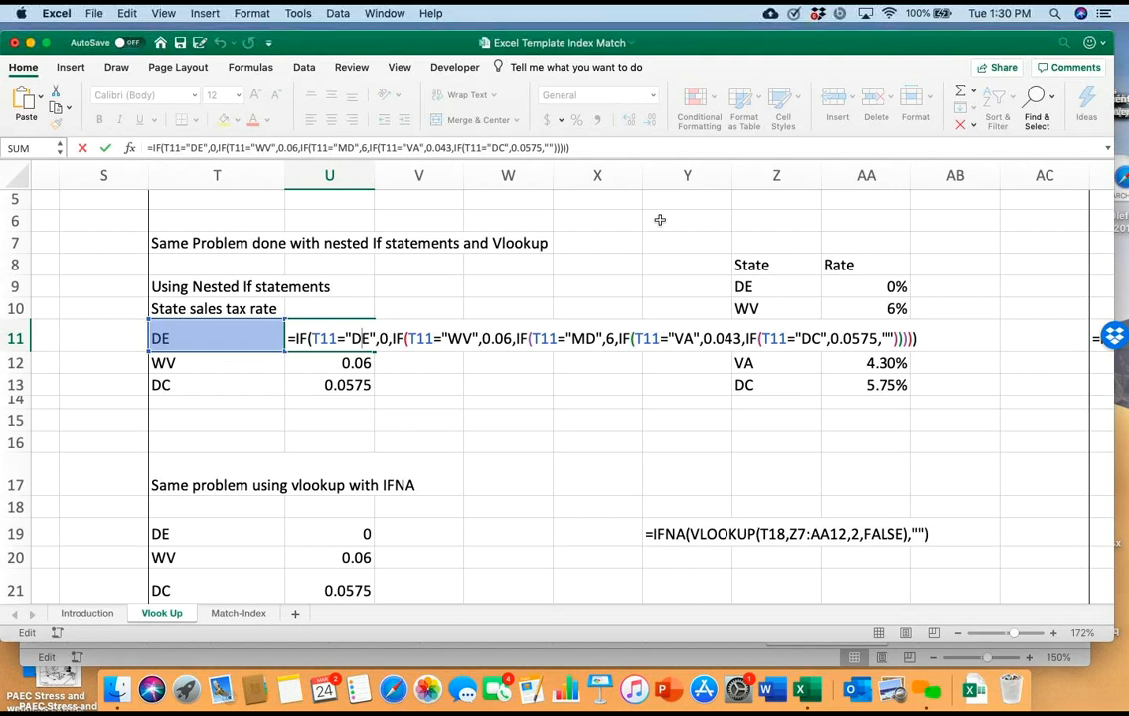
click(419, 420)
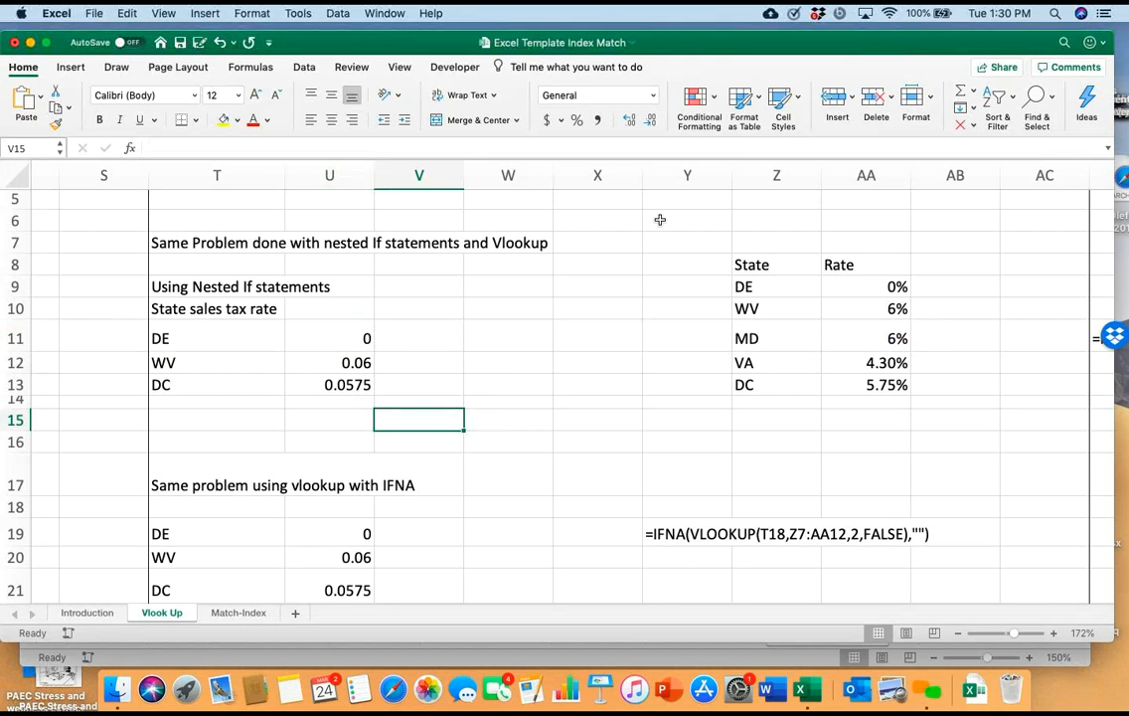
double_click(345, 338)
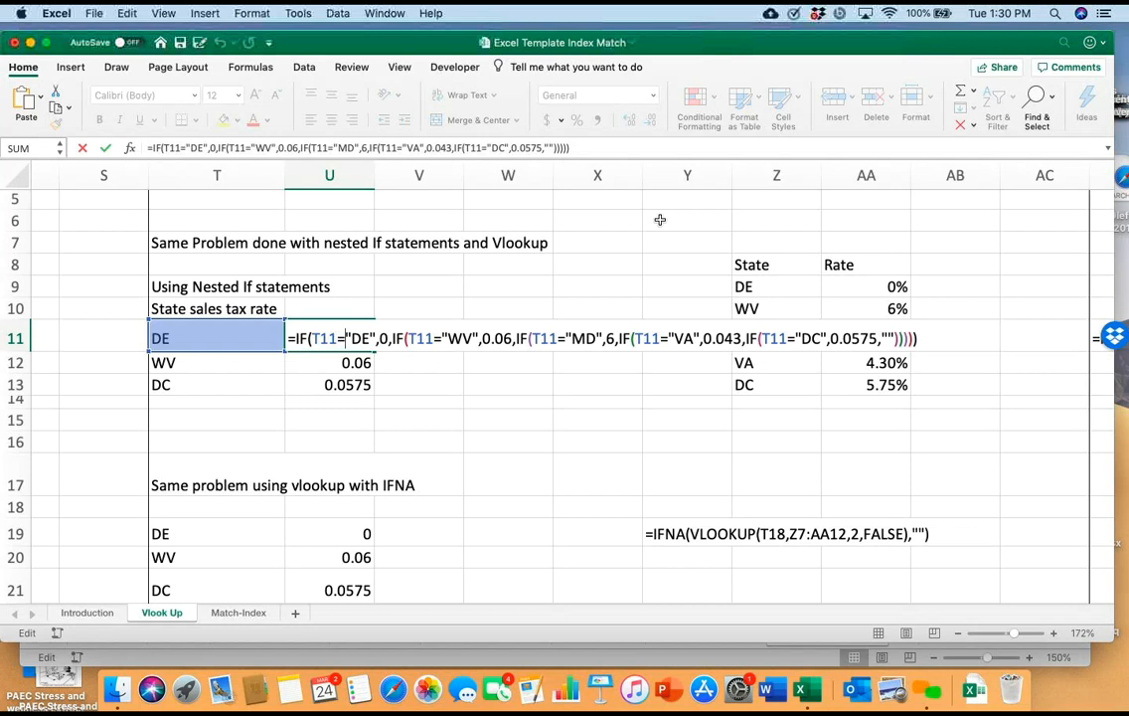
key(Down)
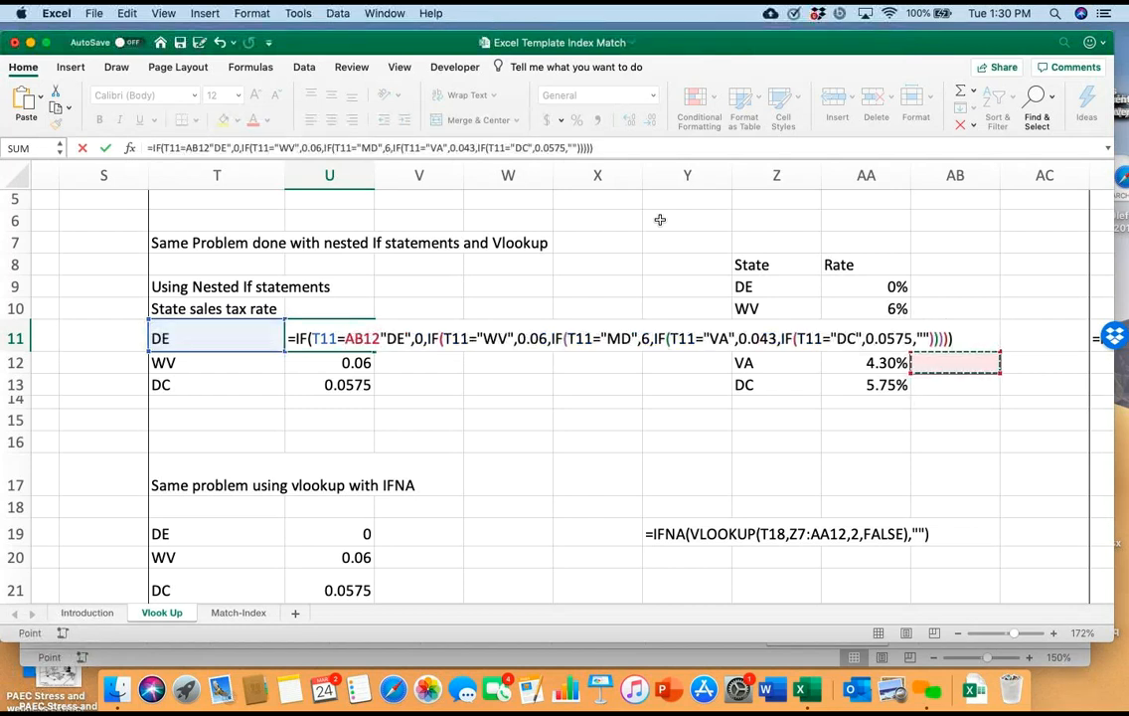
key(Escape)
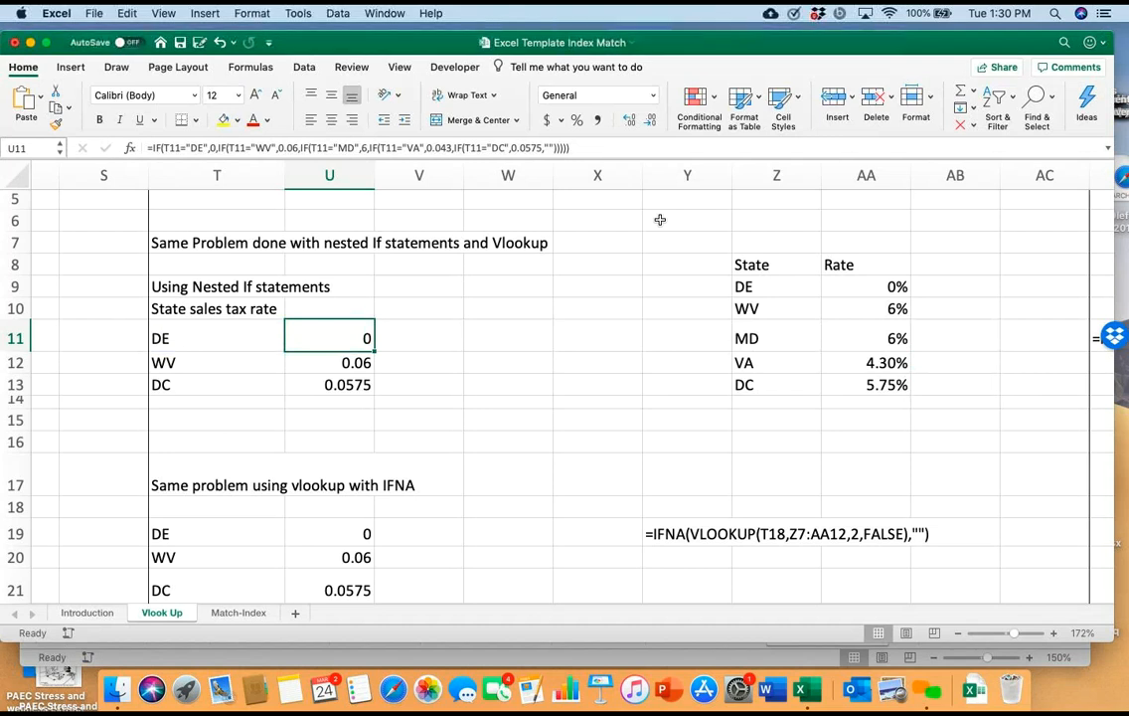
Examine the IFNA VLOOKUP formula in U19 and the State and Rate table range Z8:AA13 it refers to
scroll(660, 219, down, 5)
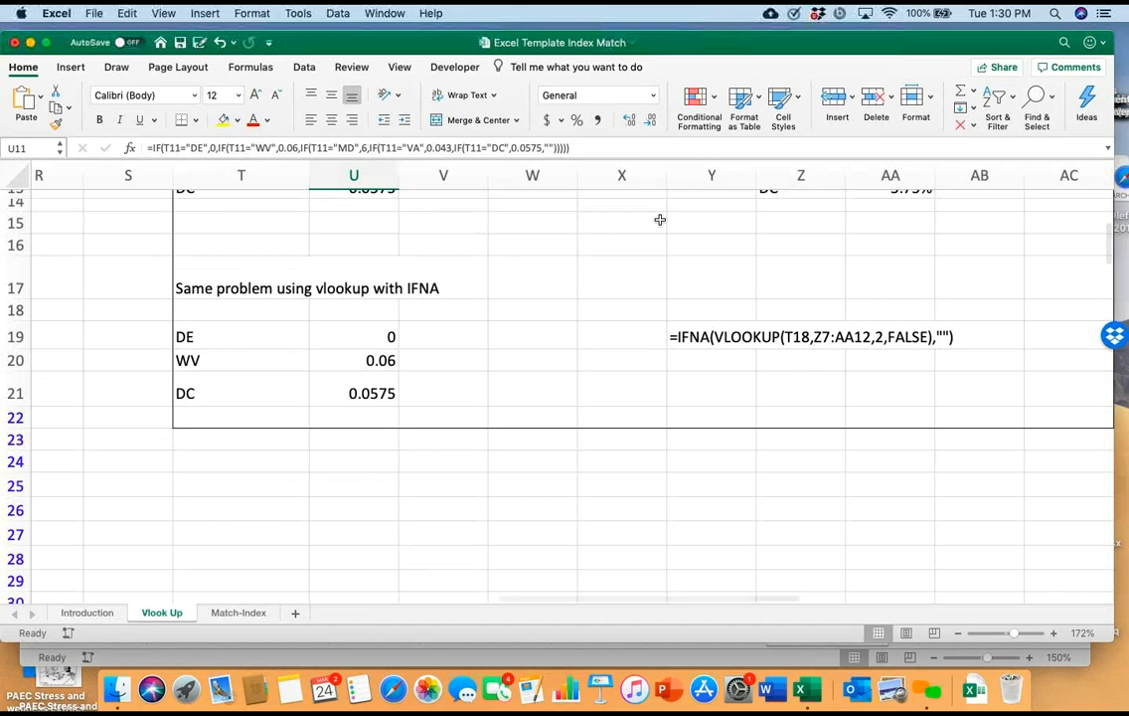
click(444, 361)
double_click(384, 336)
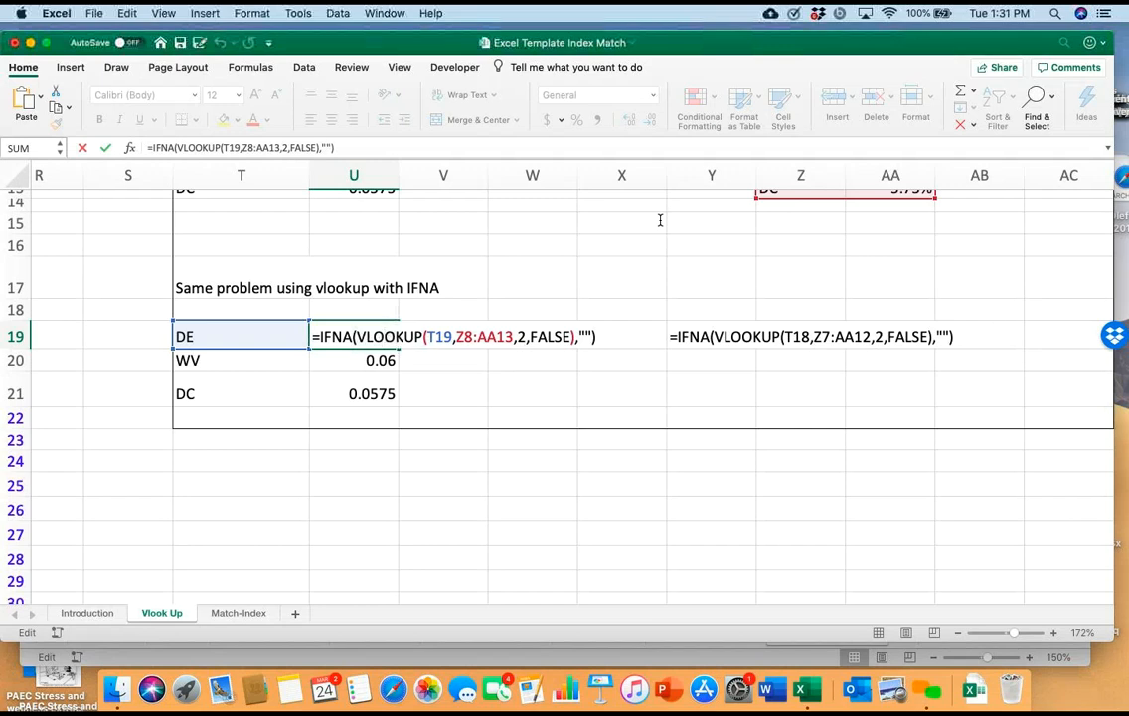
scroll(659, 220, up, 5)
scroll(659, 220, right, 2)
scroll(659, 220, up, 3)
scroll(659, 220, right, 1)
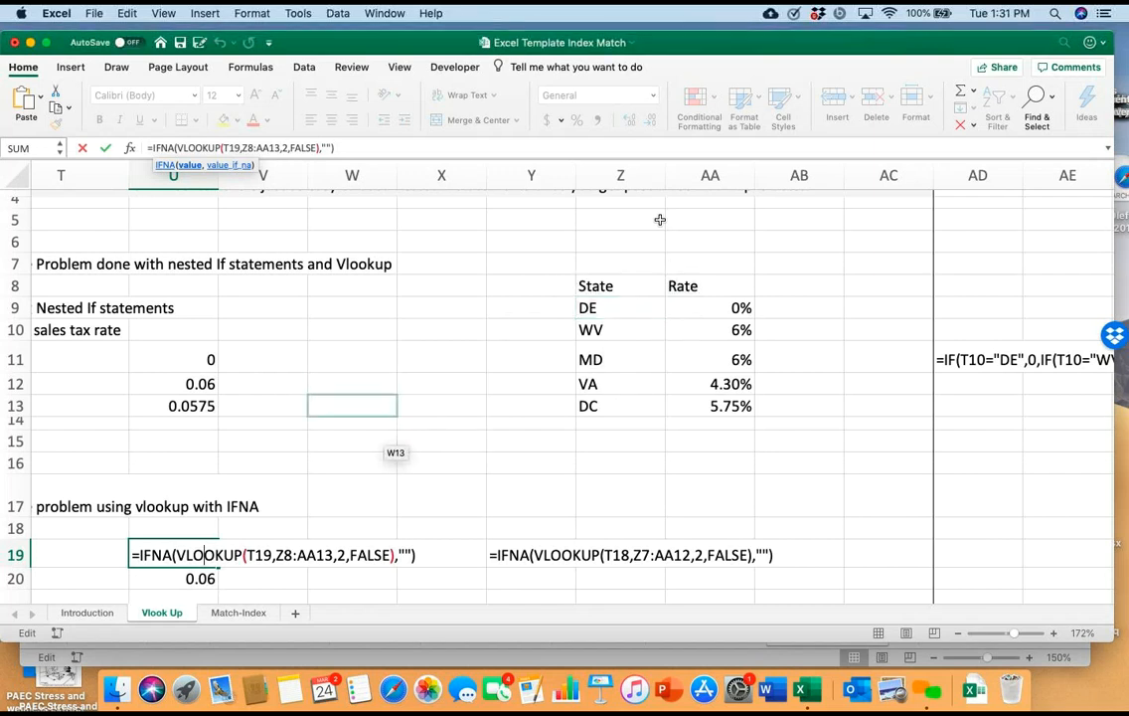
click(352, 406)
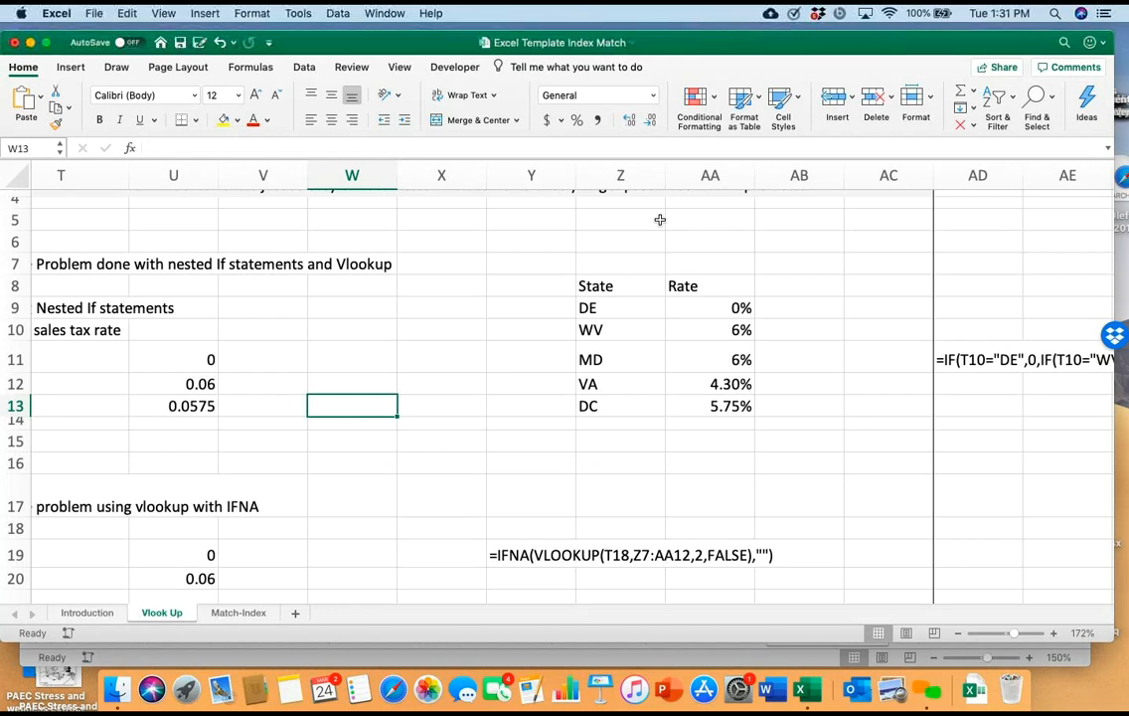
Compare the written-out nested IF formula in AD11 with the IFNA VLOOKUP formula text in row 19
scroll(659, 219, right, 10)
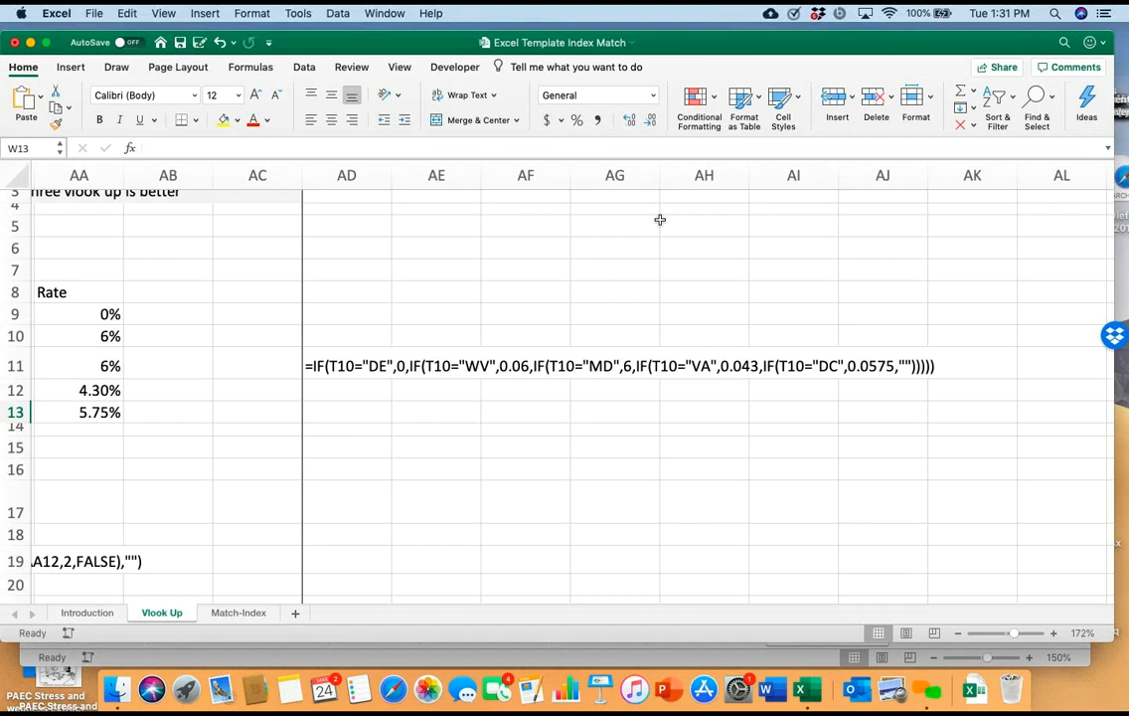
scroll(660, 218, left, 5)
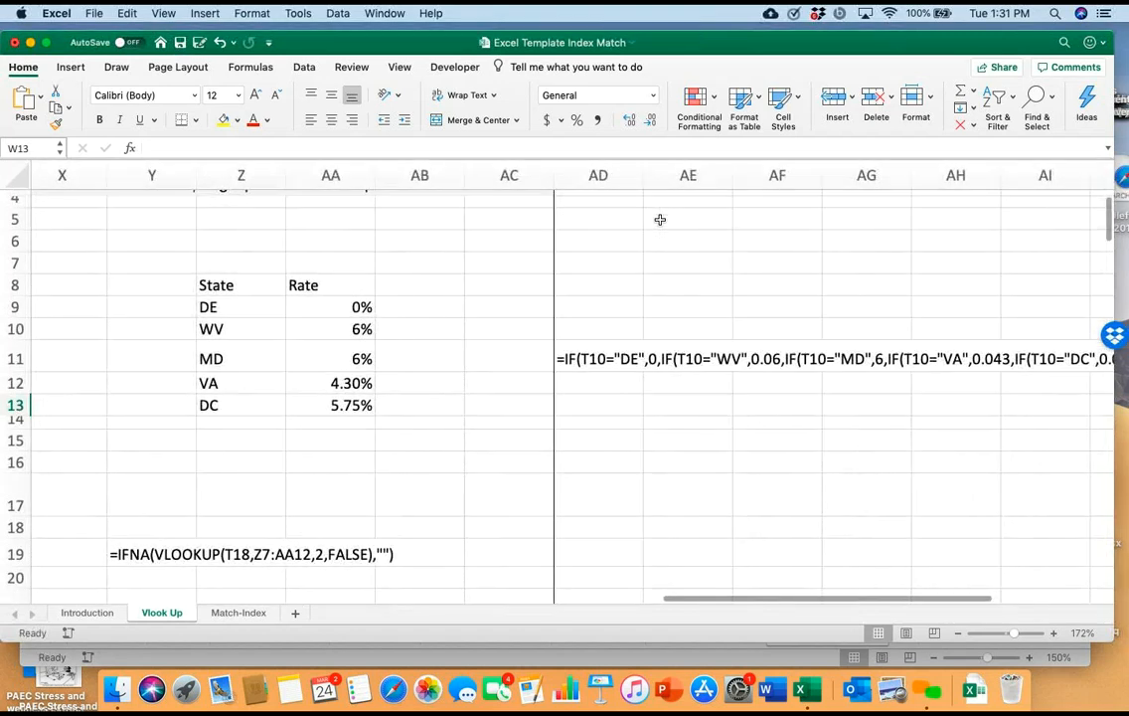
scroll(660, 218, left, 4)
scroll(660, 218, down, 4)
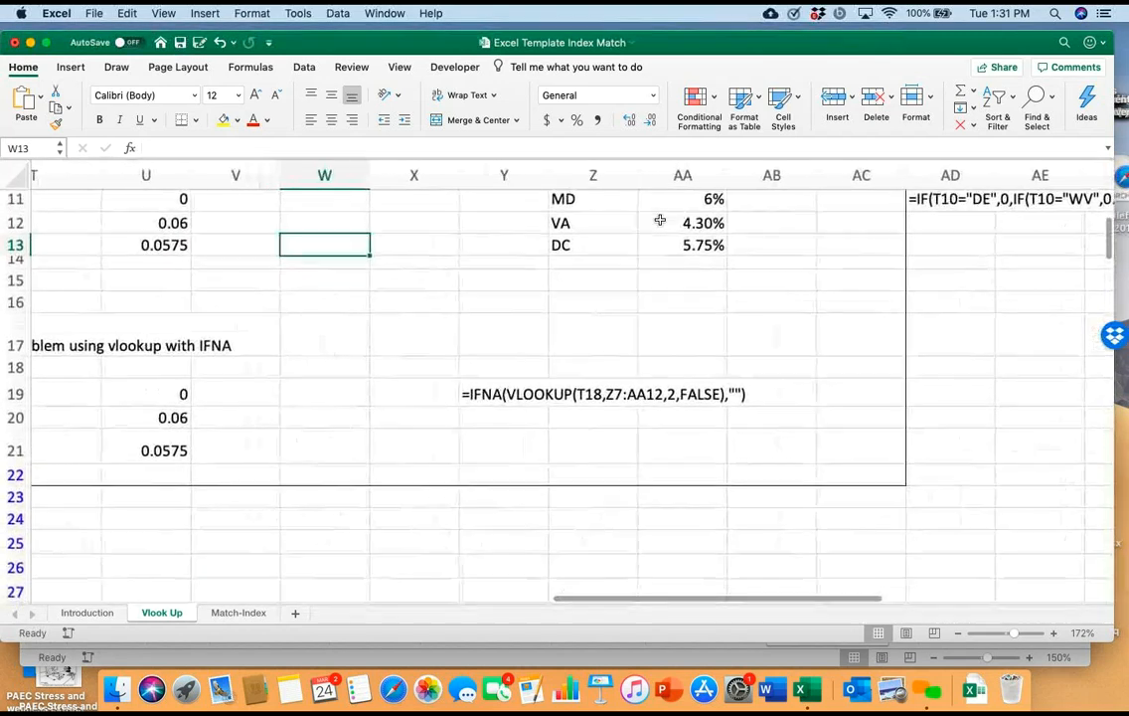
scroll(660, 219, right, 1)
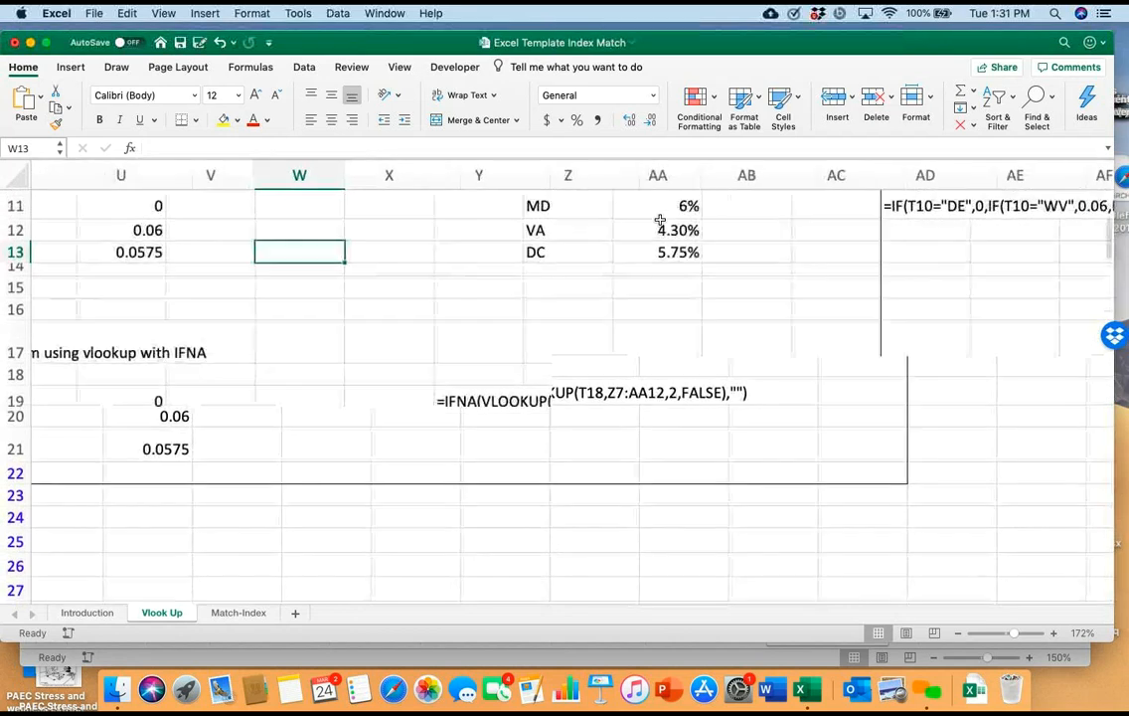
scroll(660, 219, right, 5)
scroll(660, 218, up, 3)
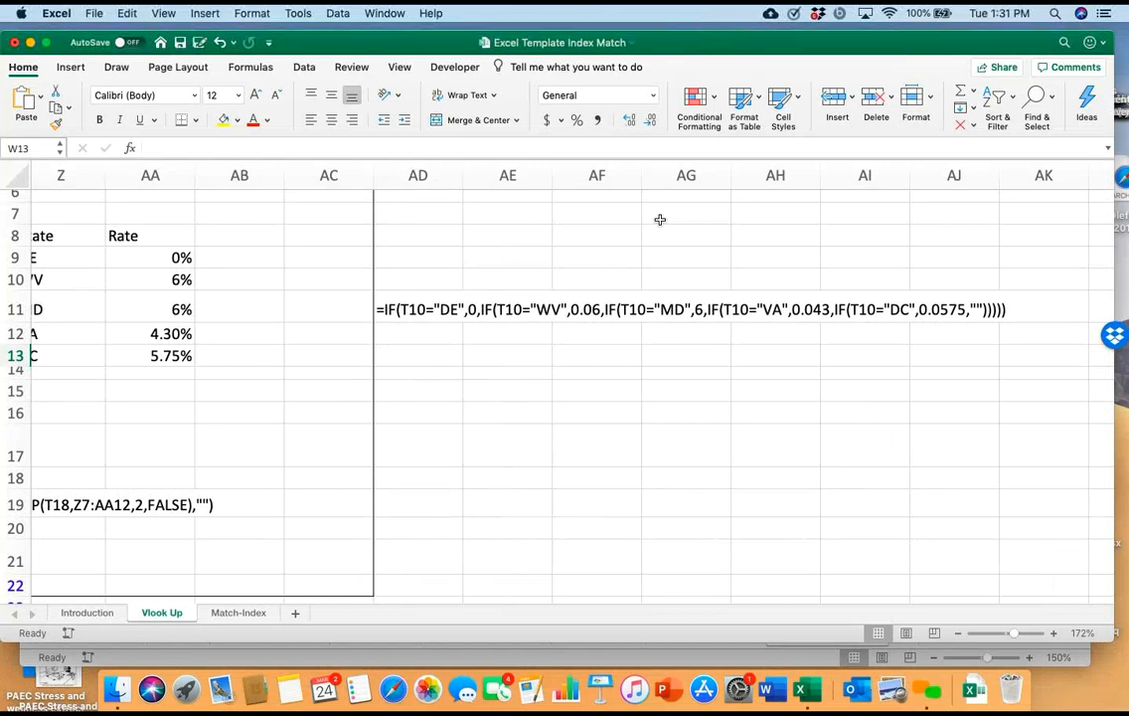
Look over the IFNA VLOOKUP version of the sales tax problem and the remaining examples further down the Vlook Up sheet
scroll(659, 218, left, 3)
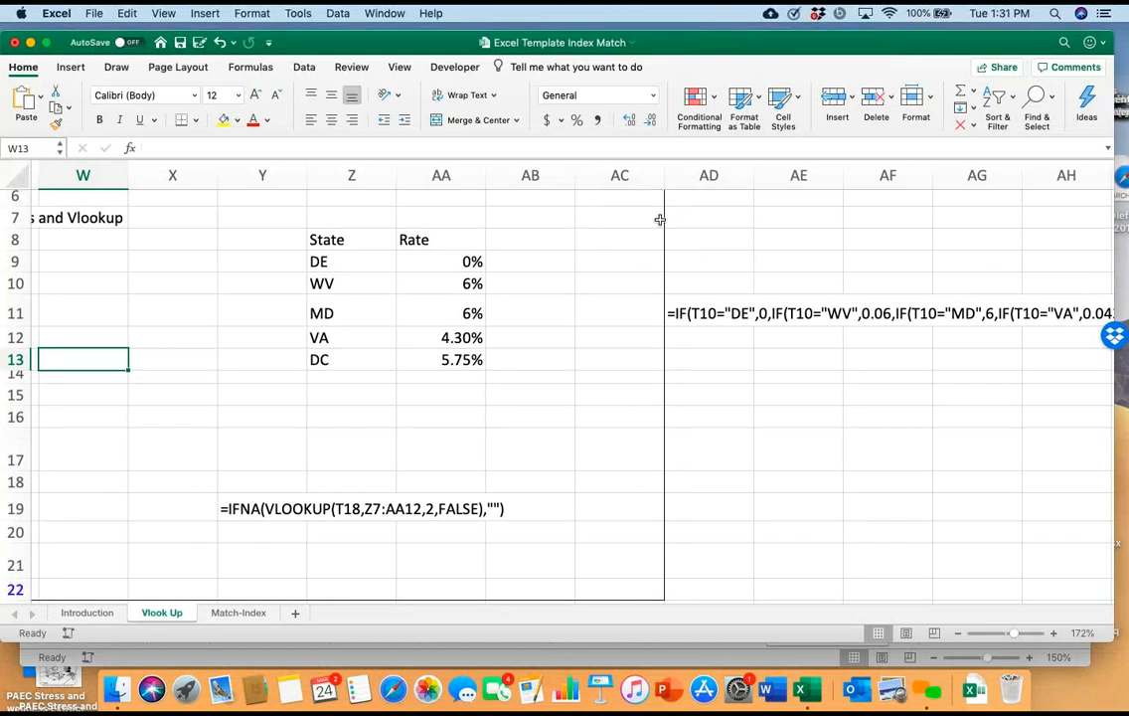
scroll(660, 218, down, 5)
scroll(660, 218, left, 5)
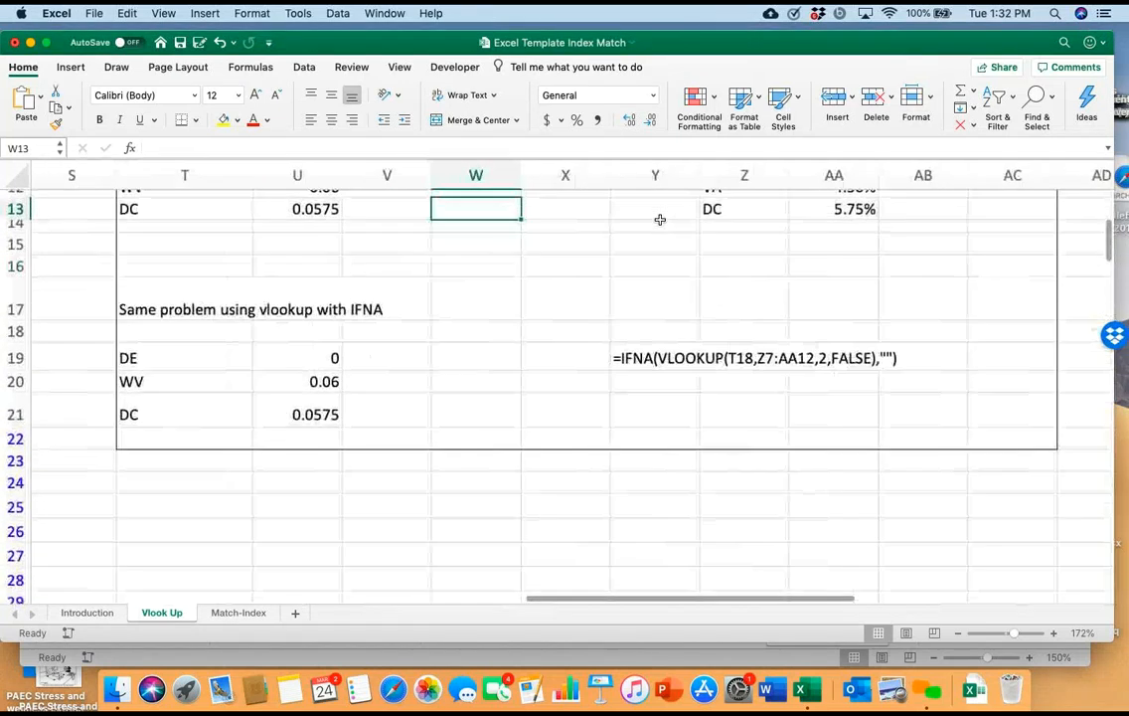
scroll(659, 219, left, 2)
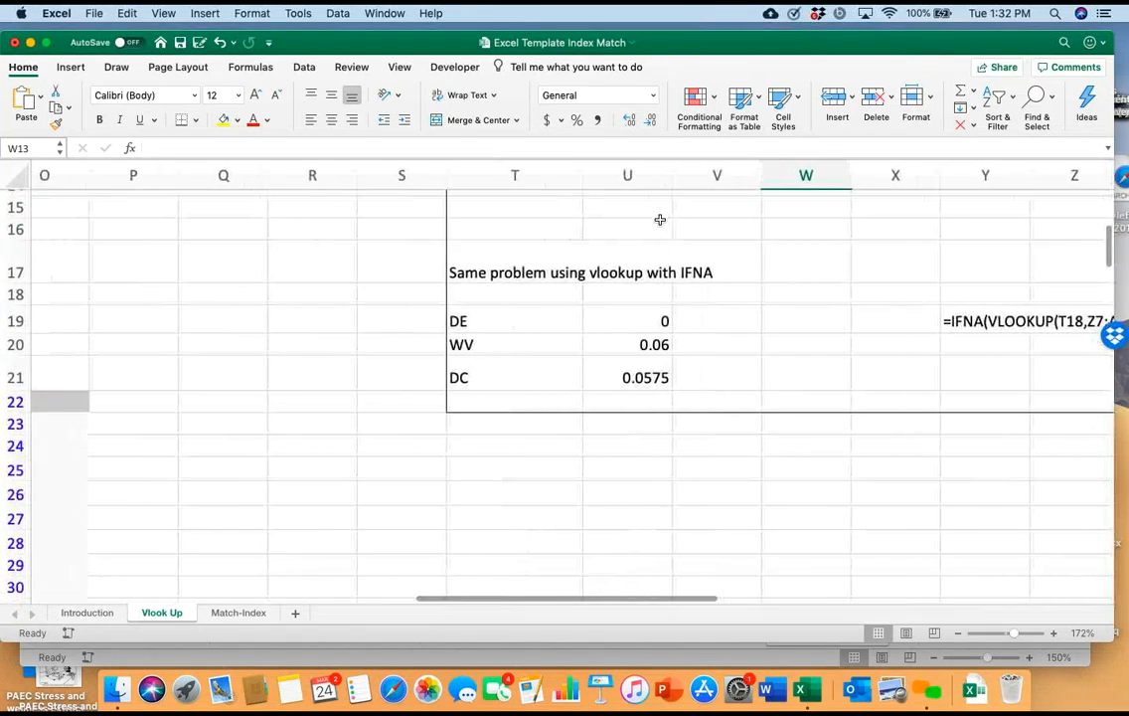
scroll(660, 219, down, 2)
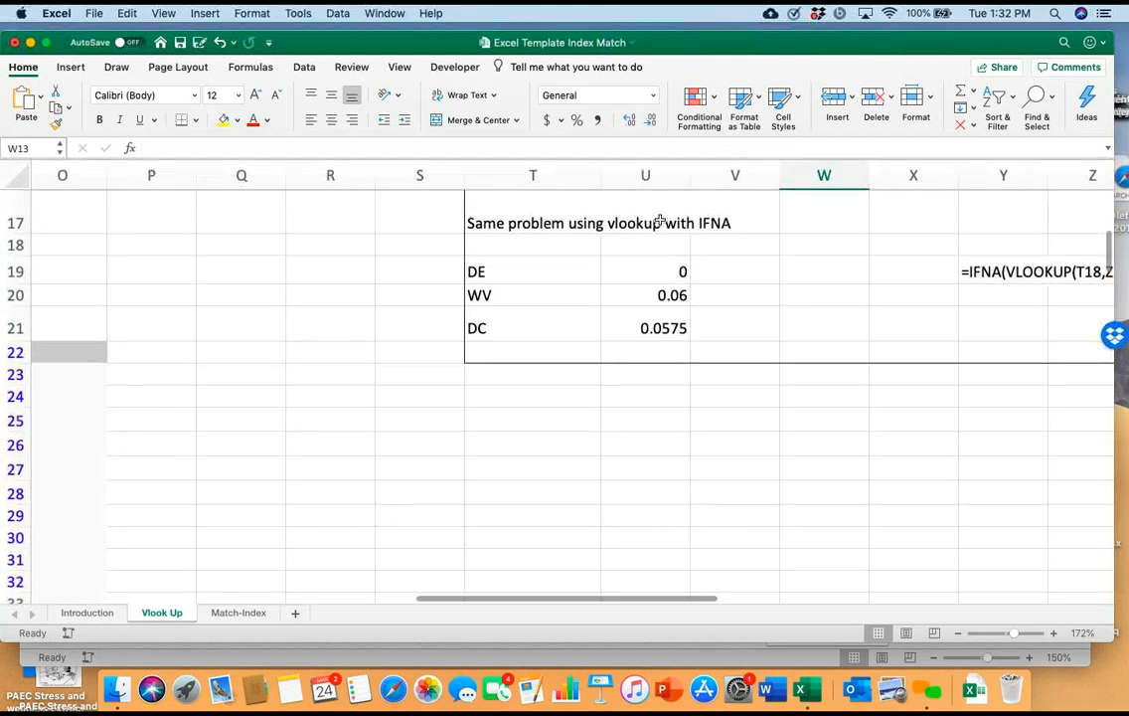
scroll(660, 219, left, 3)
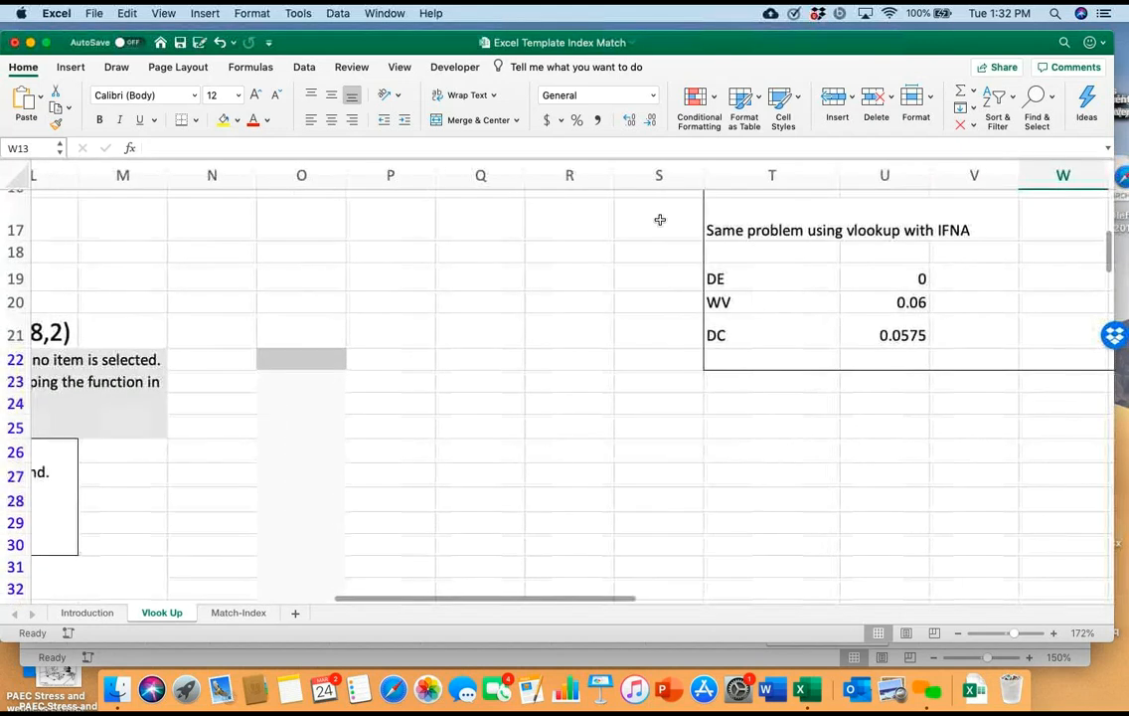
scroll(660, 218, left, 5)
scroll(660, 218, down, 8)
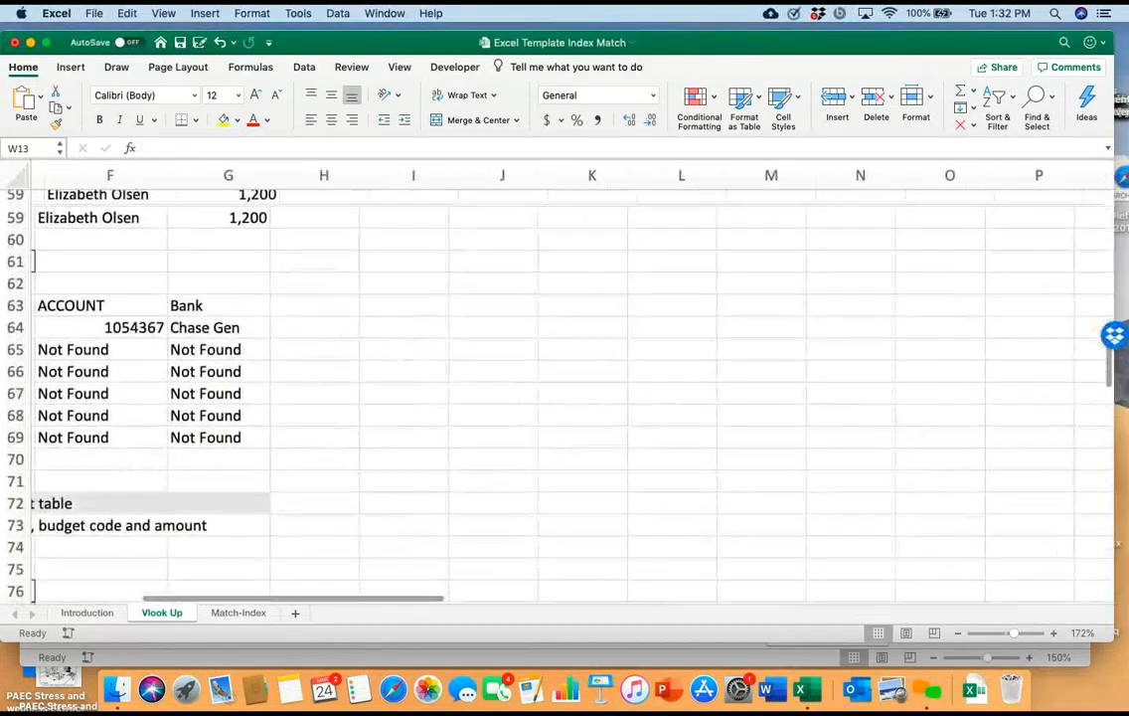
Switch to the Match-Index sheet and find the Coffee House Menu Prices example comparing VLOOKUP with INDEX MATCH for grande prices
scroll(572, 387, down, 5)
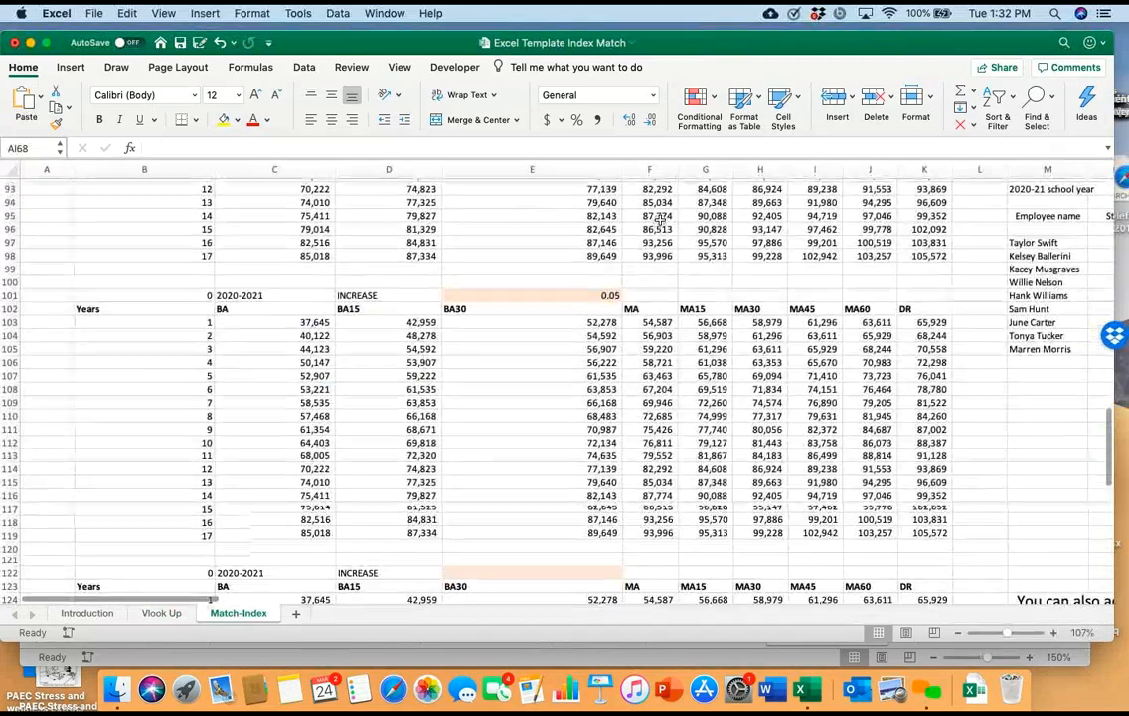
scroll(660, 218, right, 3)
scroll(660, 219, down, 1)
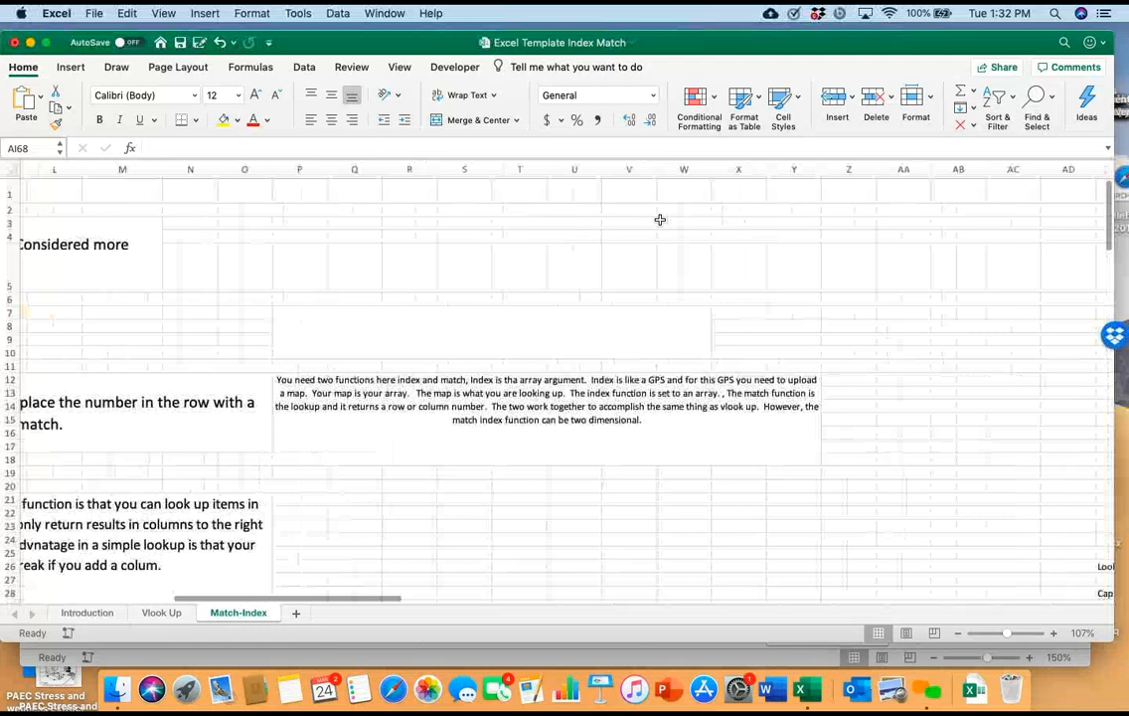
scroll(660, 219, right, 5)
scroll(660, 219, down, 3)
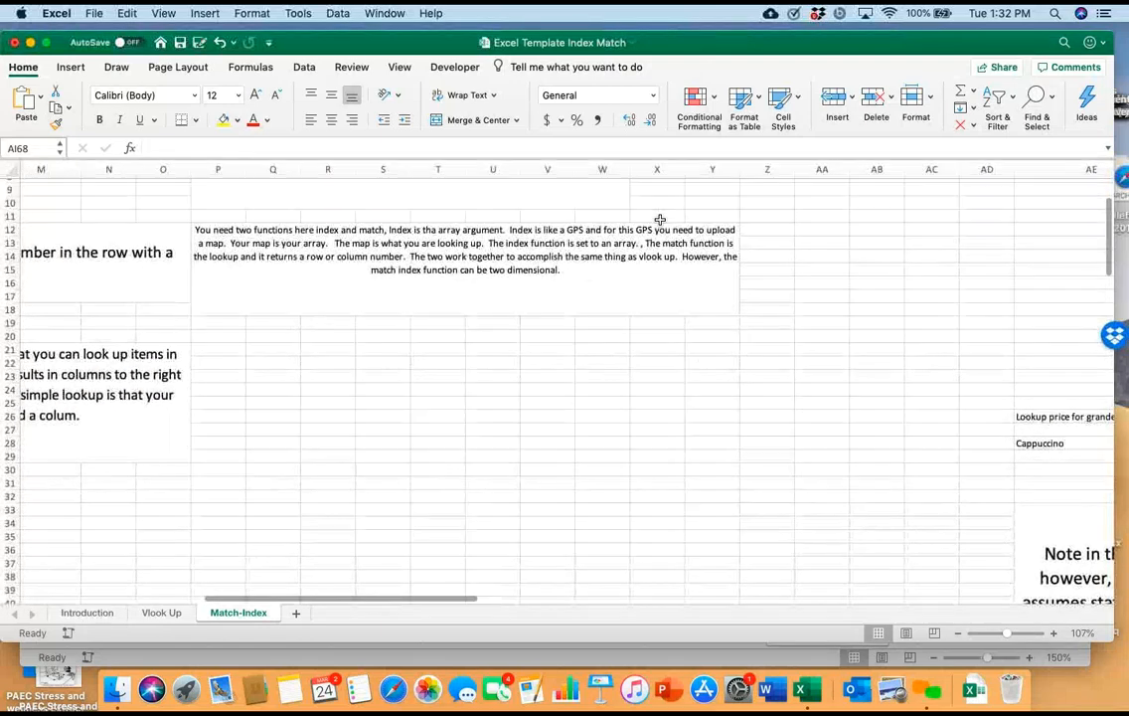
scroll(660, 219, left, 10)
scroll(660, 218, up, 3)
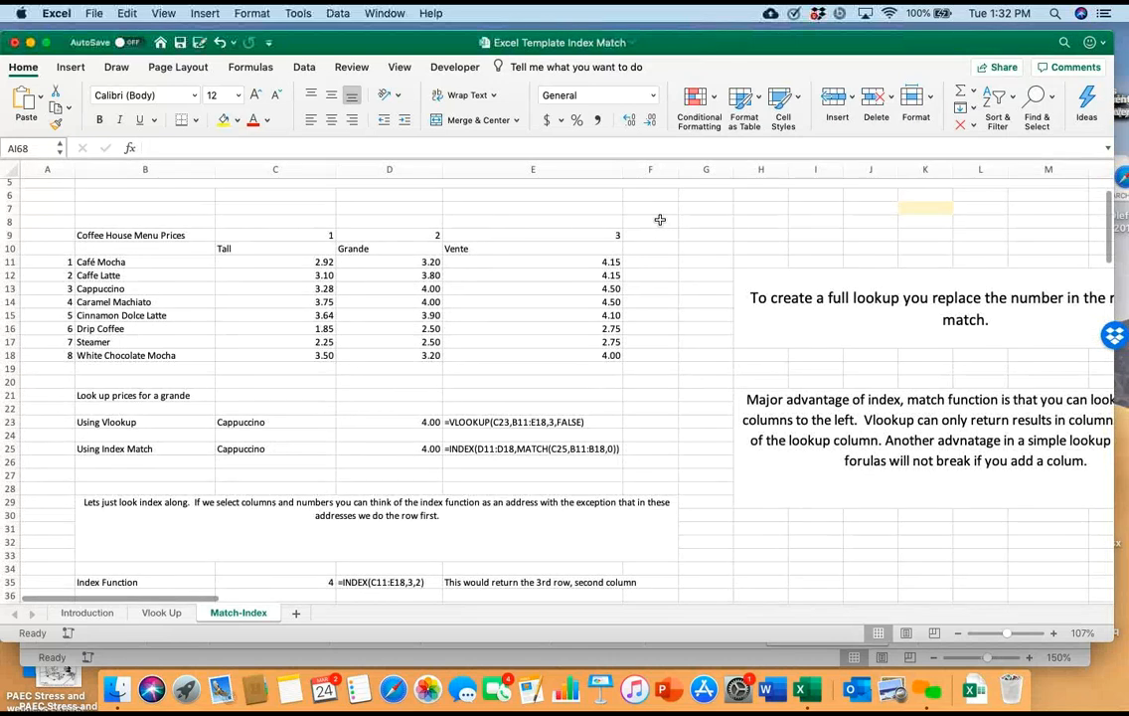
scroll(660, 218, up, 3)
scroll(660, 218, down, 3)
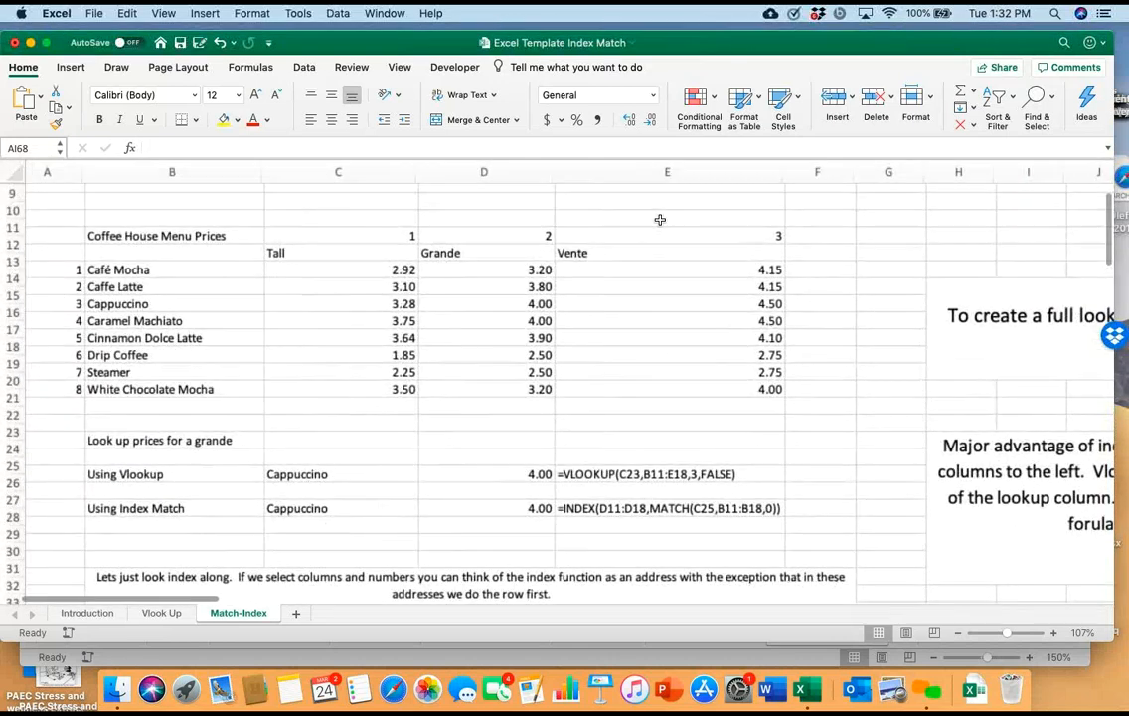
scroll(660, 218, up, 3)
scroll(660, 218, up, 3)
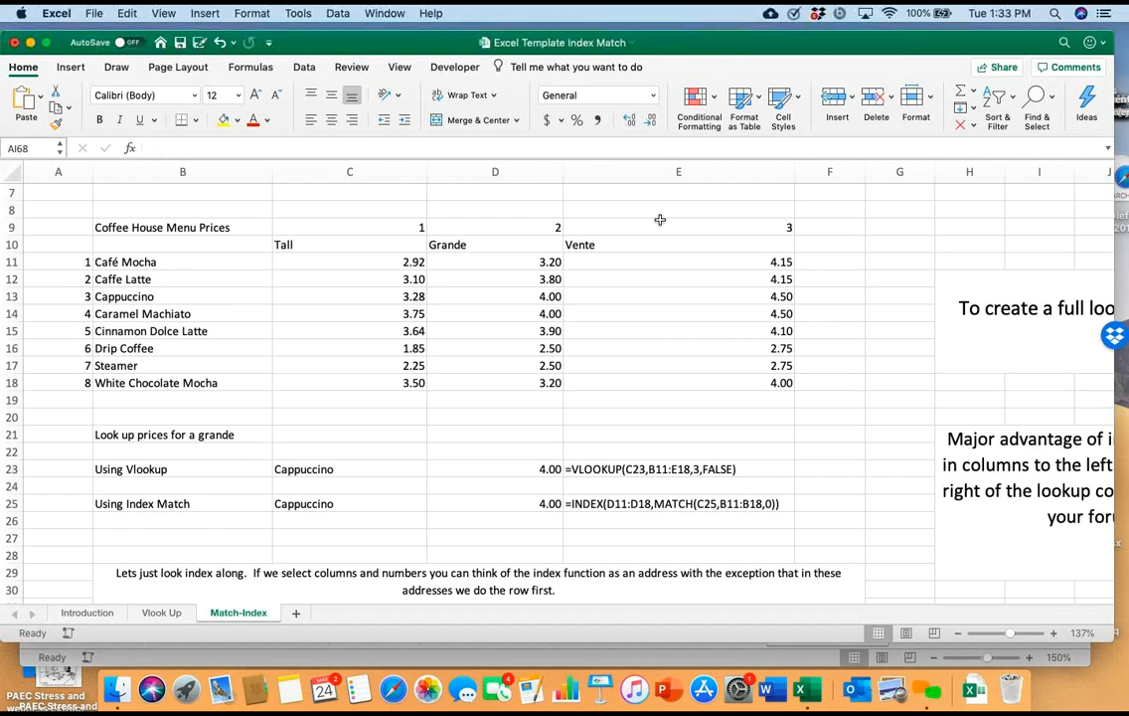
Set the drink in C23 of the Using Vlookup row to Café Mocha from its list of choices
scroll(660, 219, down, 2)
scroll(659, 220, up, 1)
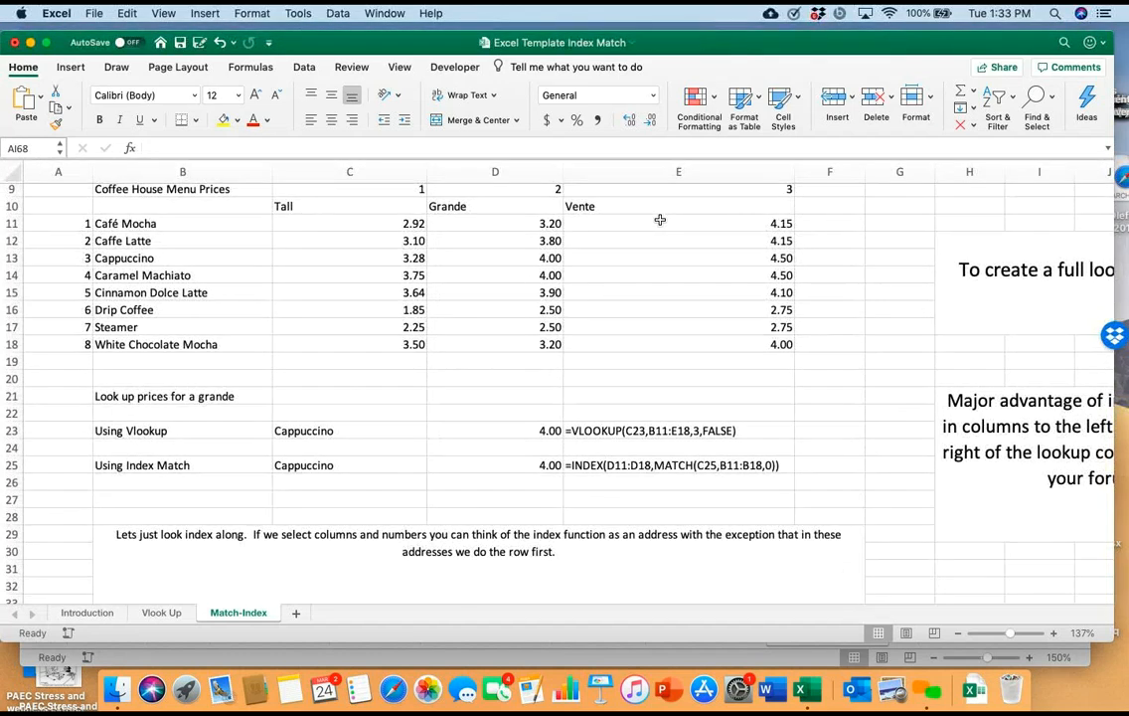
click(350, 431)
click(433, 430)
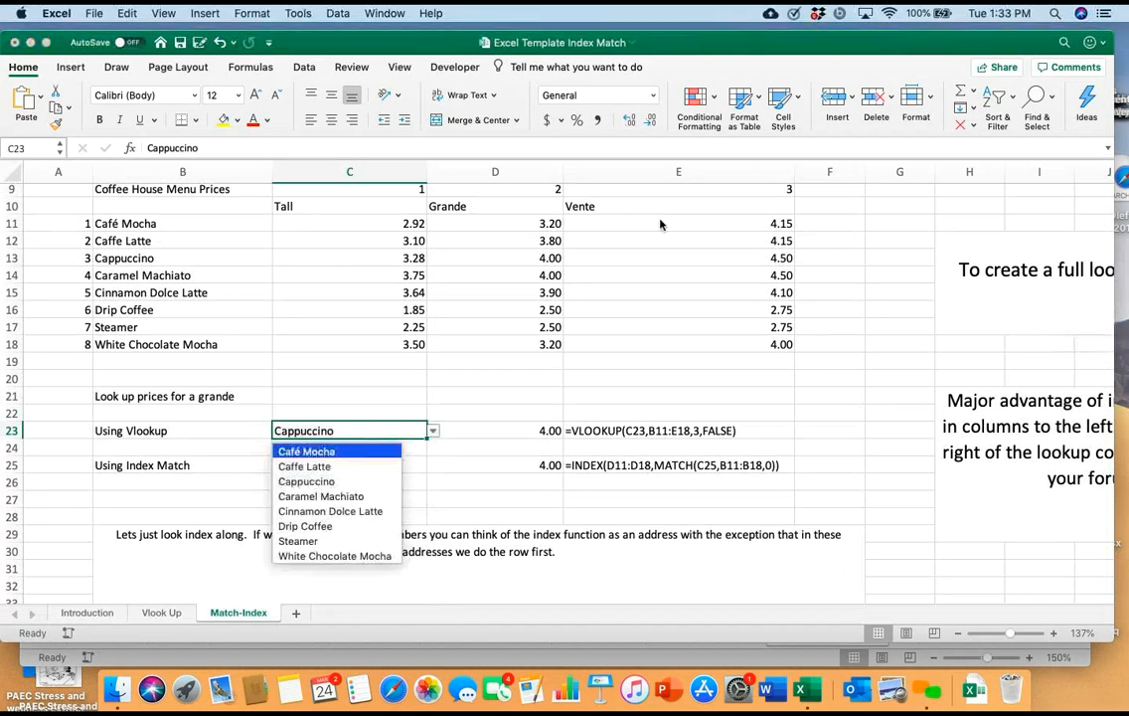
key(Return)
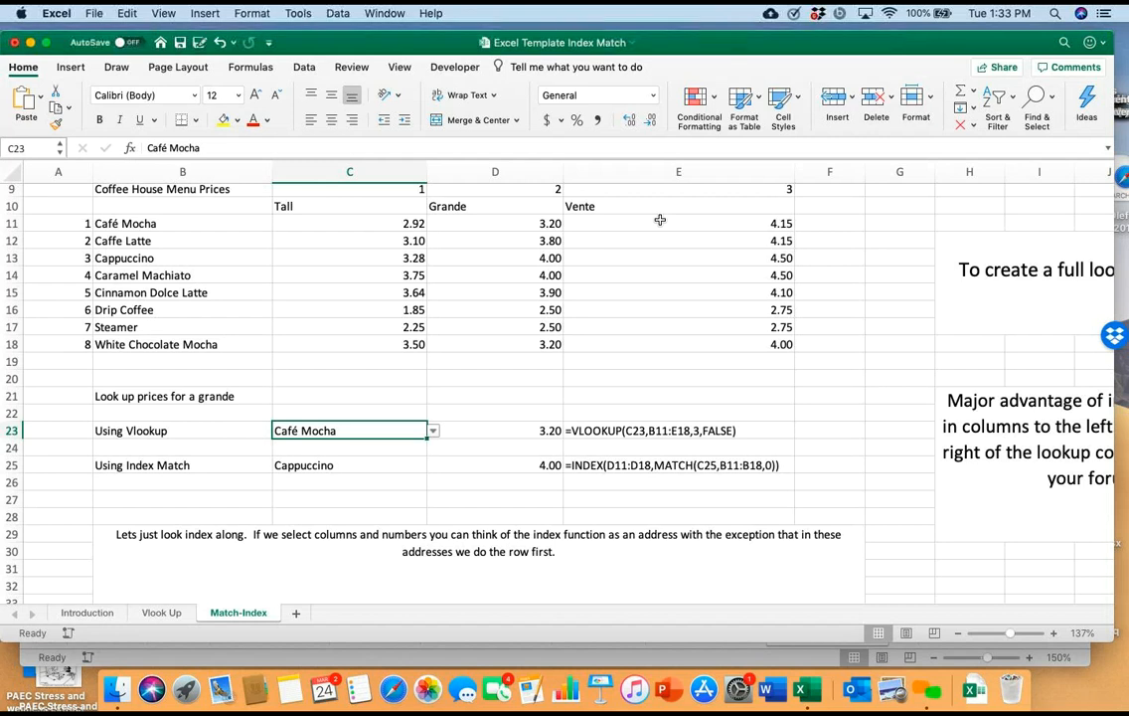
scroll(660, 220, up, 1)
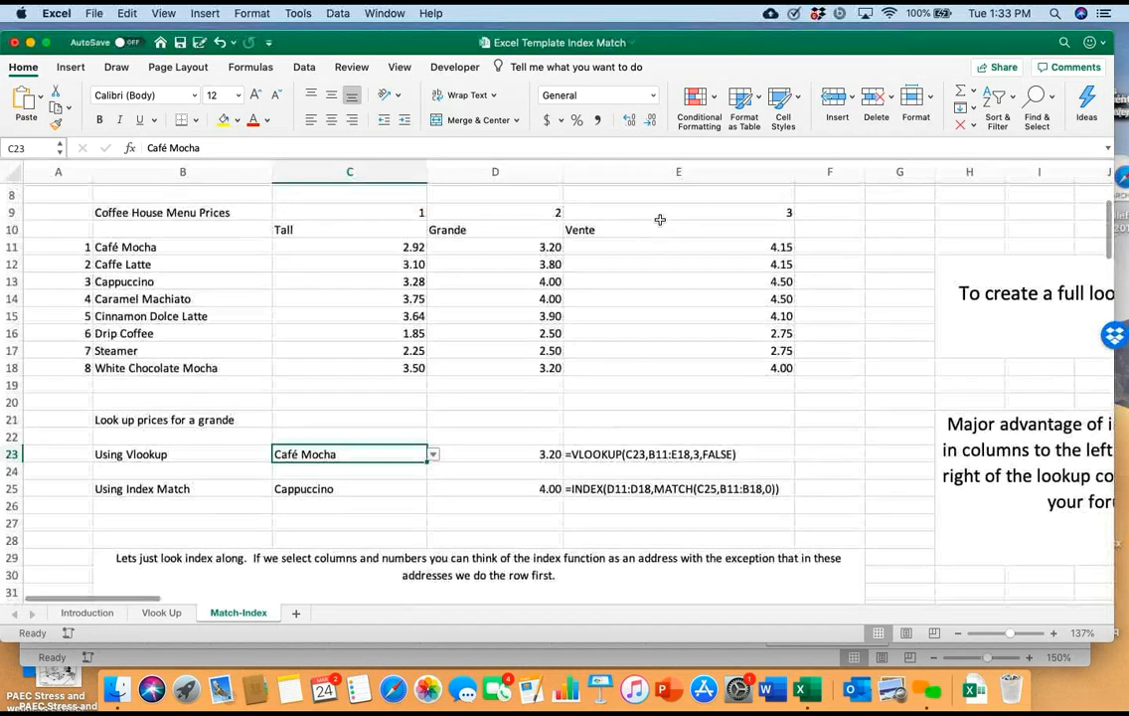
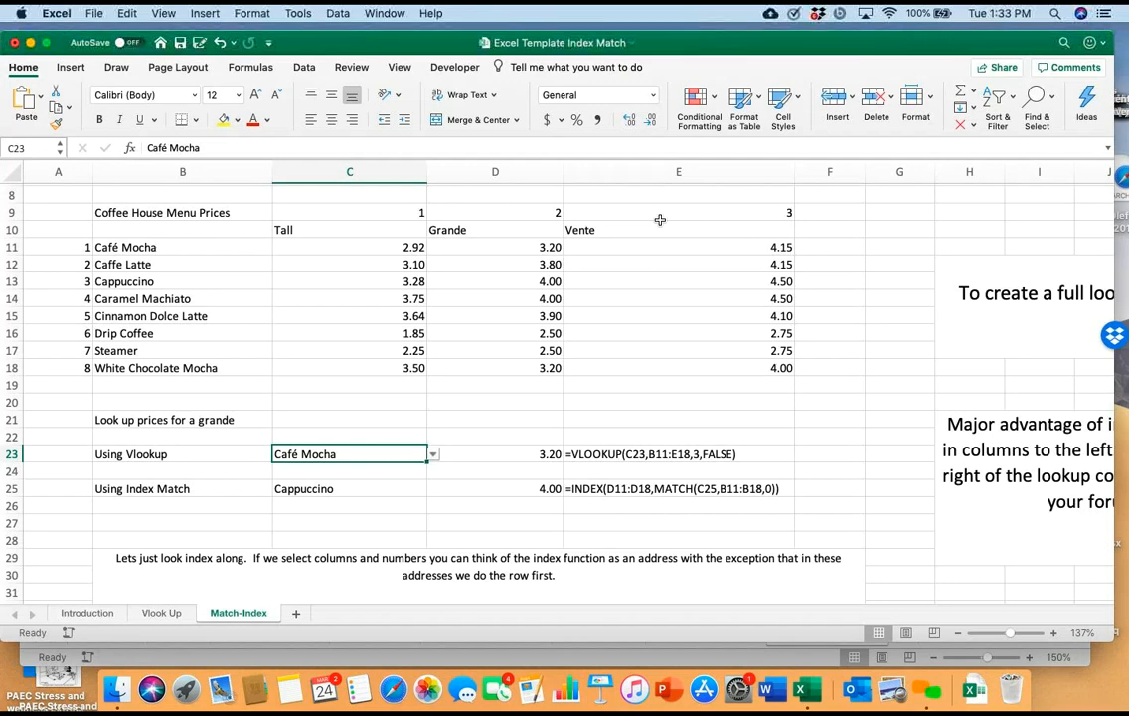
Read the notes beside the coffee price table on full lookups, INDEX MATCH advantages and how the two functions work together
scroll(659, 218, right, 5)
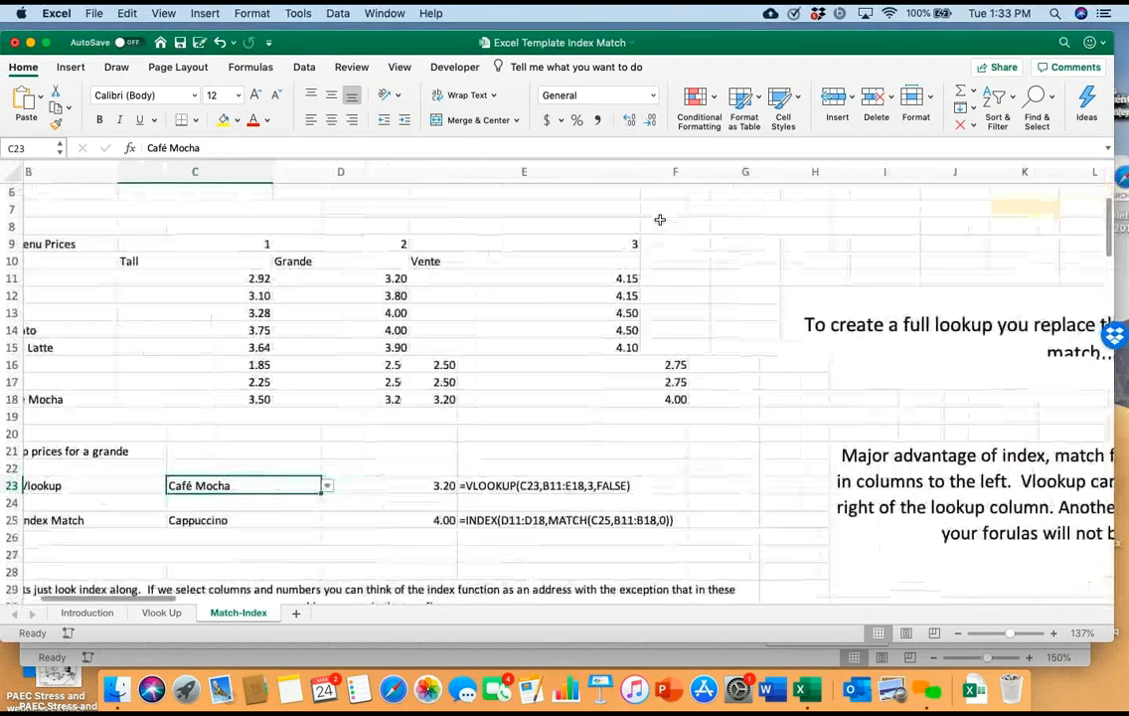
scroll(660, 218, down, 3)
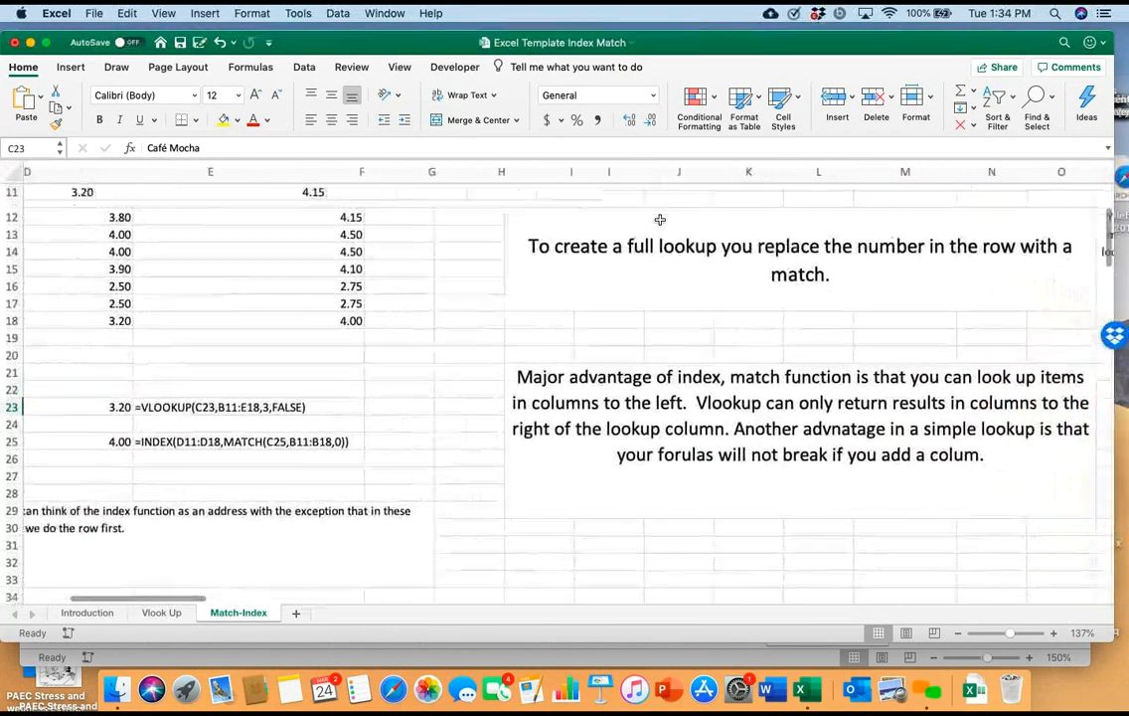
scroll(660, 218, down, 2)
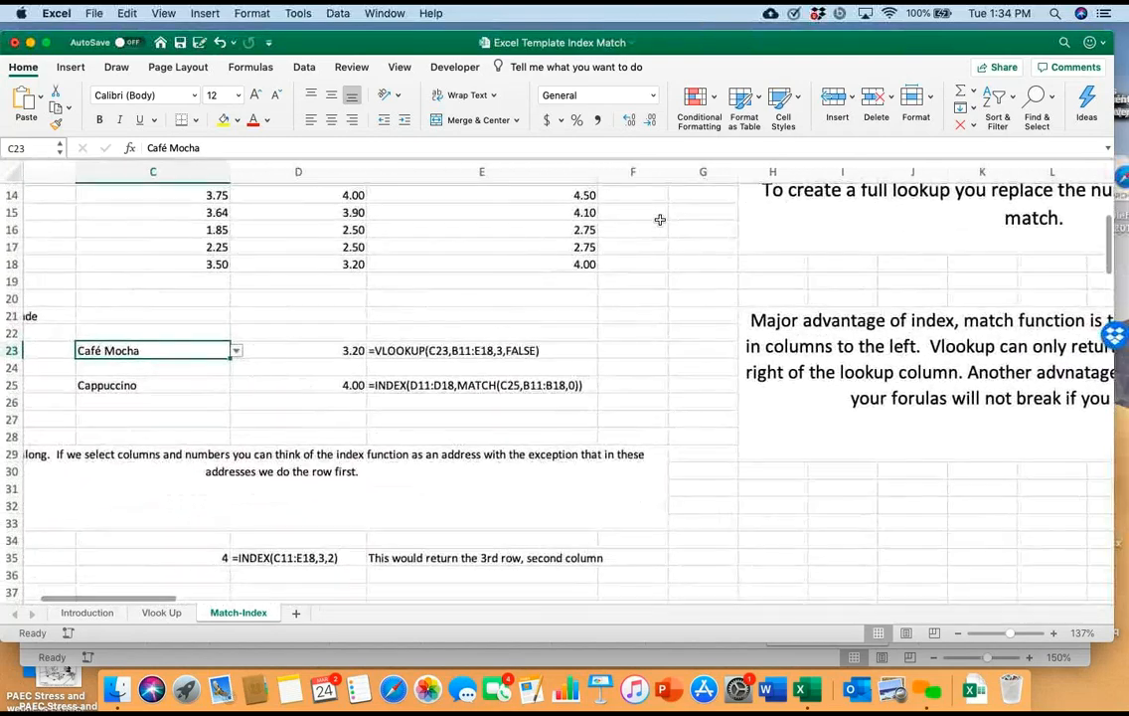
scroll(659, 219, up, 5)
scroll(660, 219, right, 5)
scroll(660, 219, right, 3)
scroll(660, 218, left, 10)
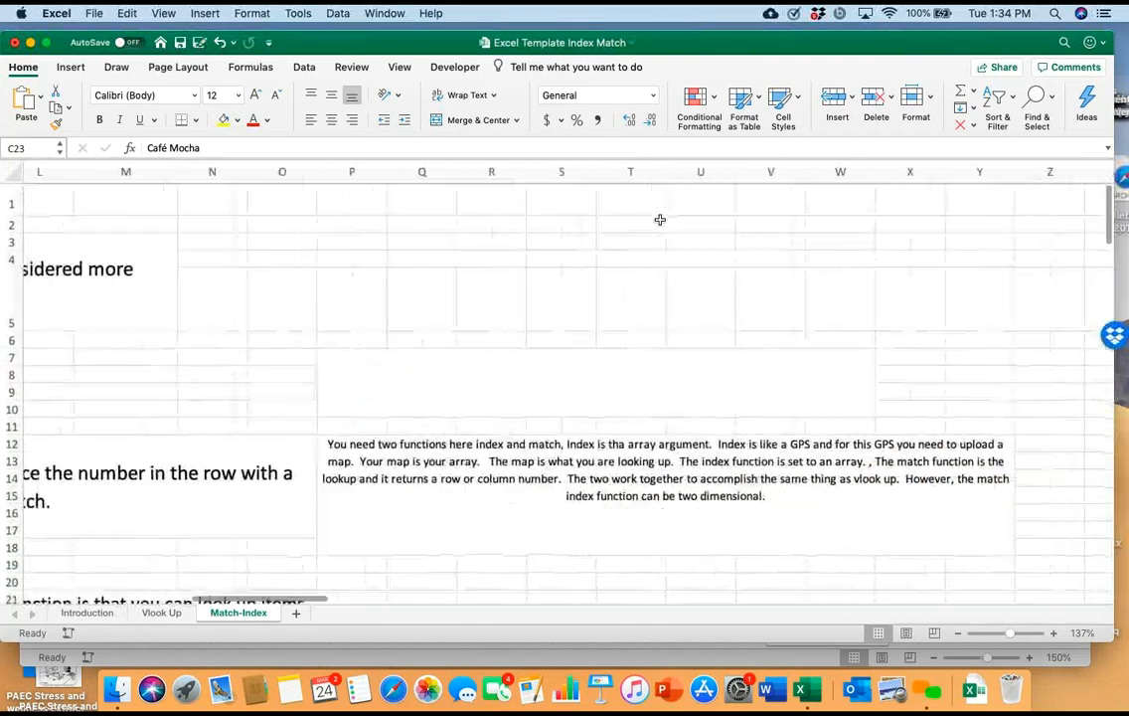
scroll(660, 218, down, 2)
scroll(660, 219, up, 3)
scroll(660, 218, down, 5)
scroll(659, 219, right, 2)
scroll(660, 219, down, 6)
scroll(660, 219, left, 2)
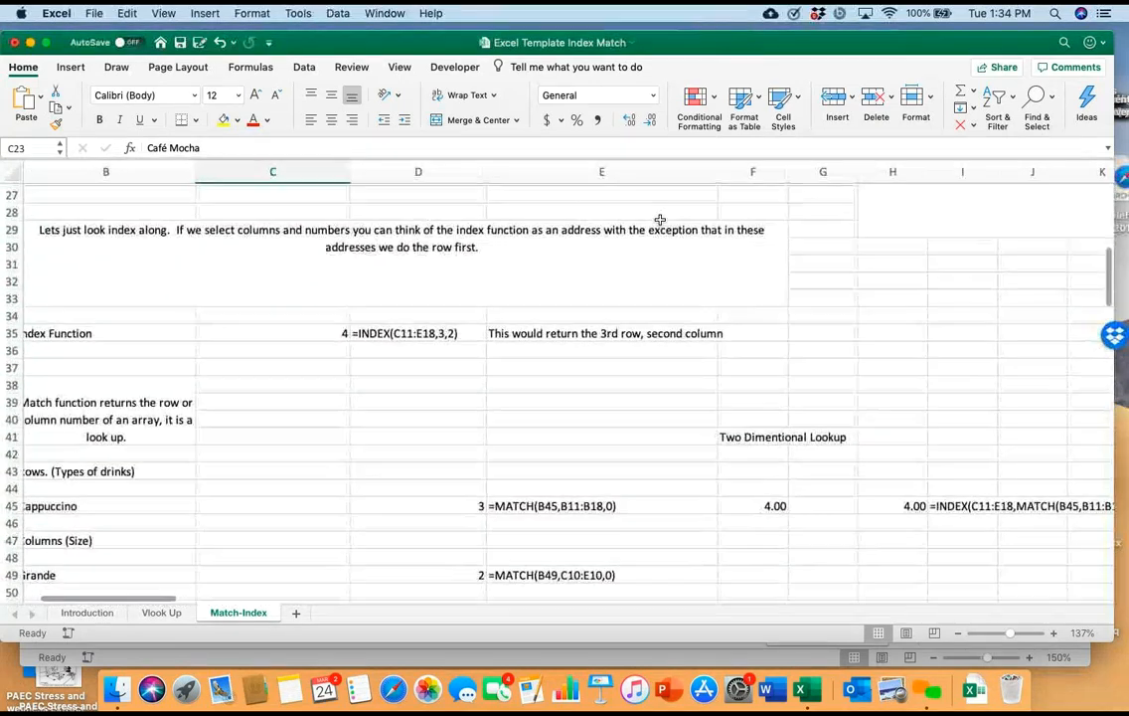
Examine the INDEX function example in row 35 and the MATCH examples for drink type and size below it
scroll(660, 219, left, 2)
scroll(660, 219, down, 1)
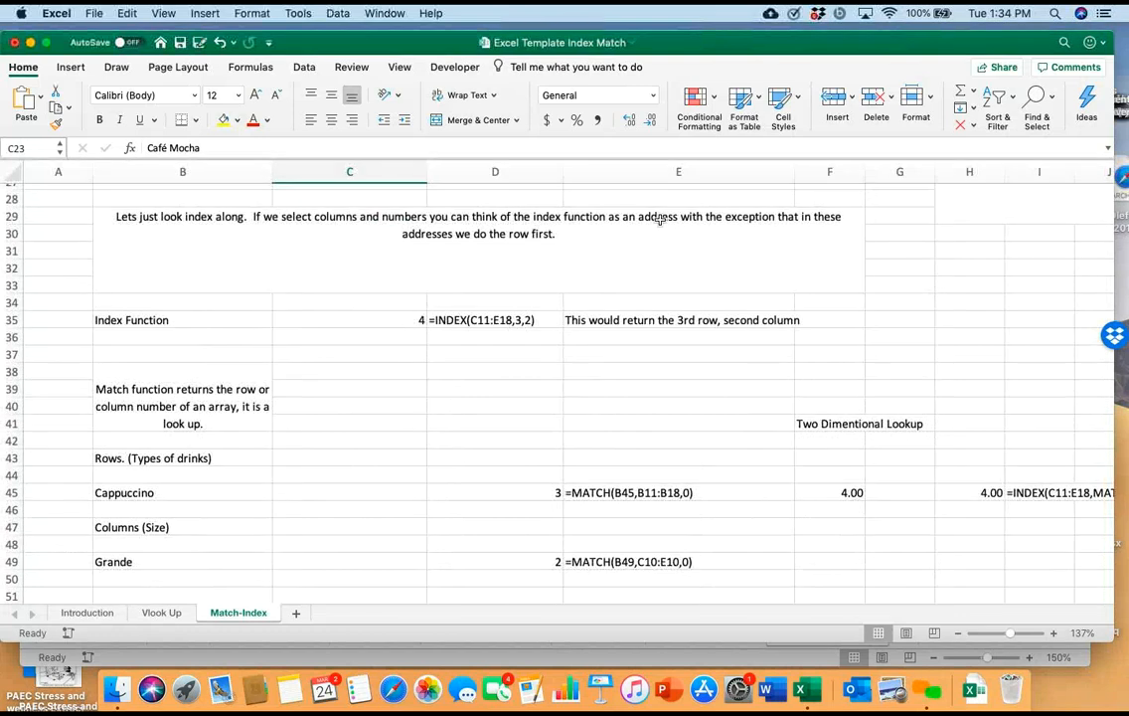
scroll(660, 219, up, 3)
scroll(660, 218, down, 1)
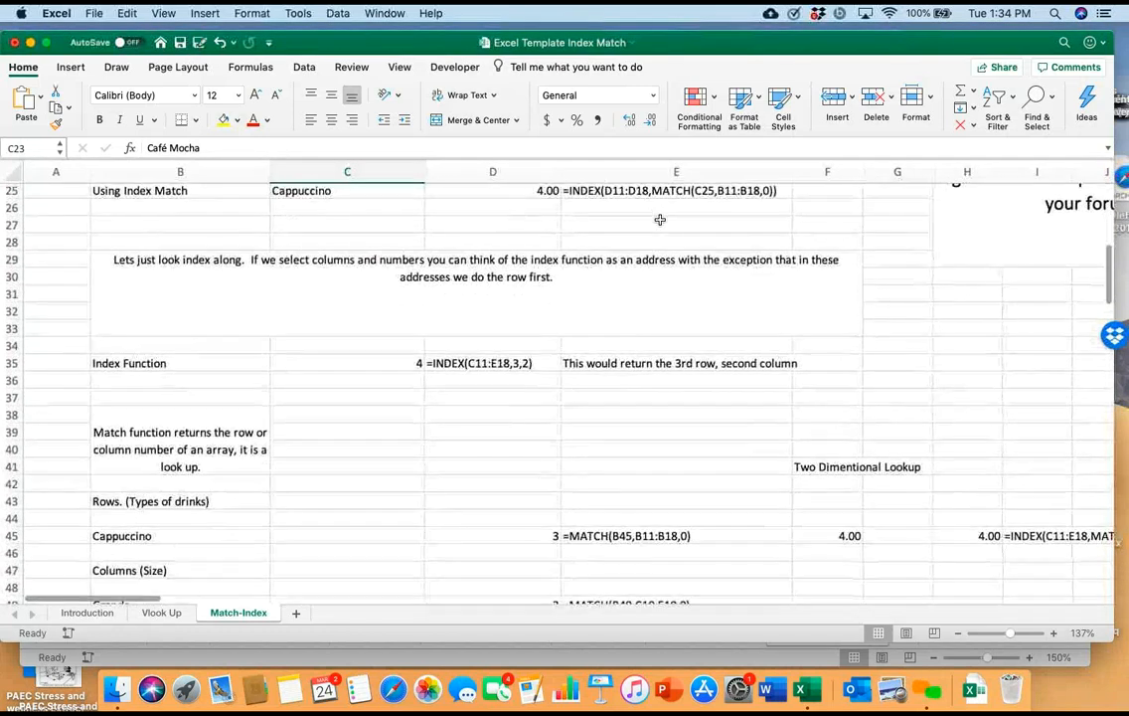
scroll(660, 219, down, 2)
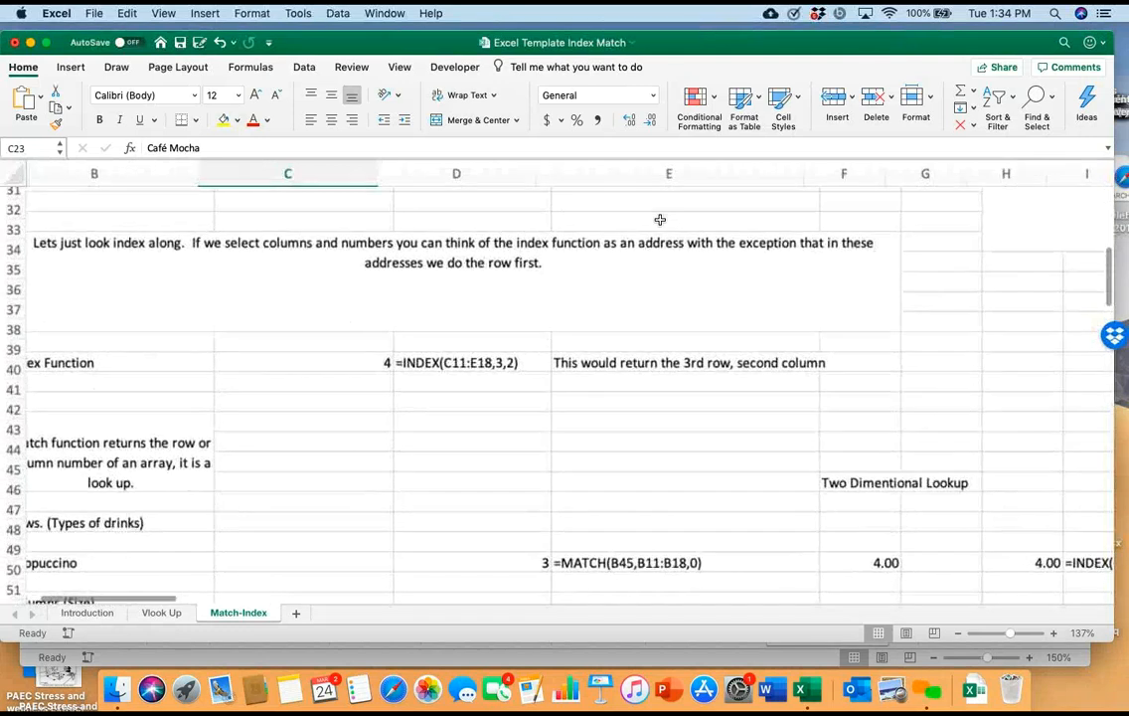
scroll(660, 221, up, 3)
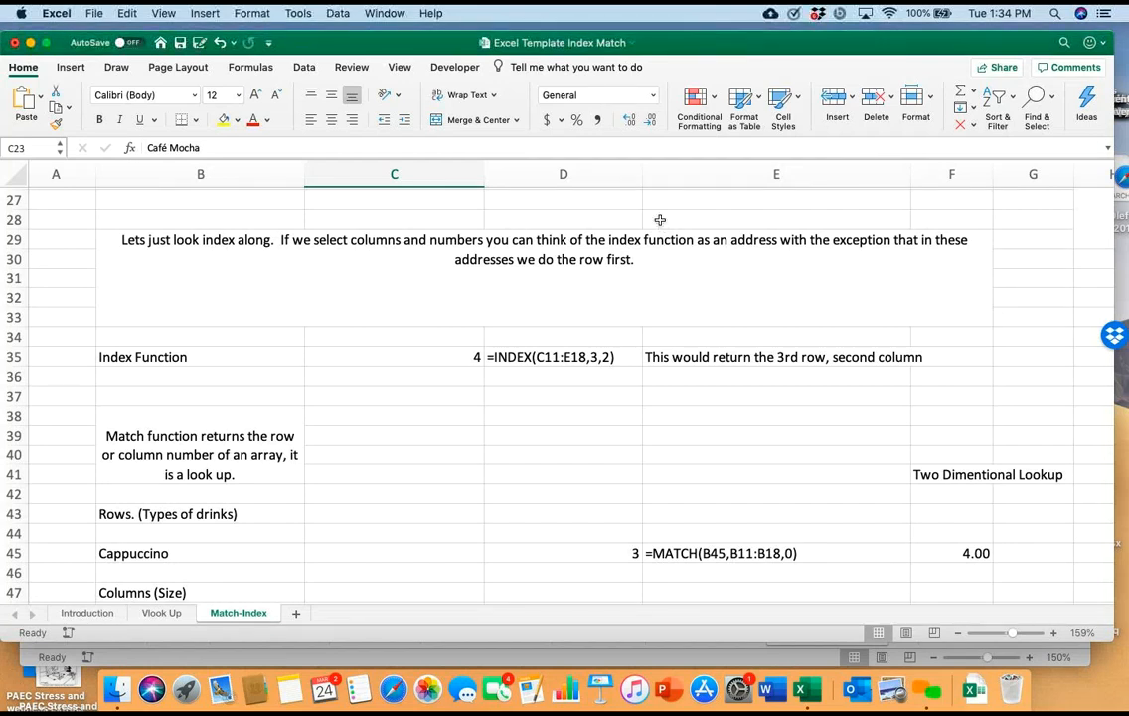
Highlight the grande prices in D11:D18, followed by the full price range C11:E18, to illustrate the INDEX arrays
scroll(660, 218, up, 10)
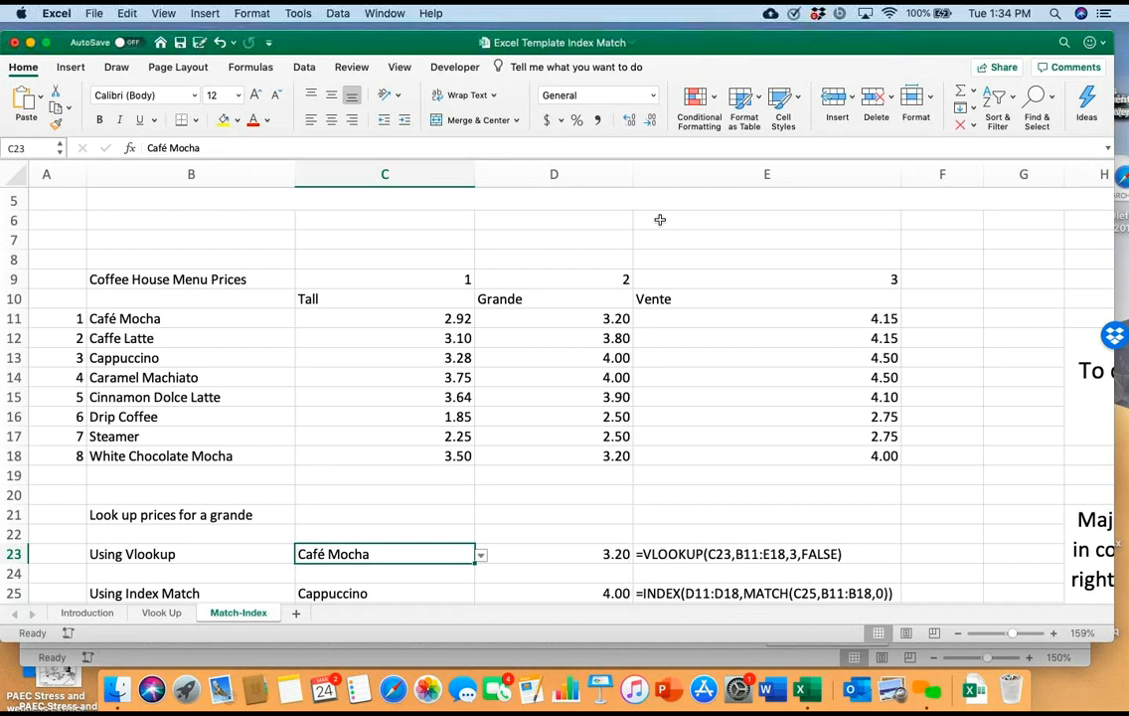
drag(553, 318, 553, 456)
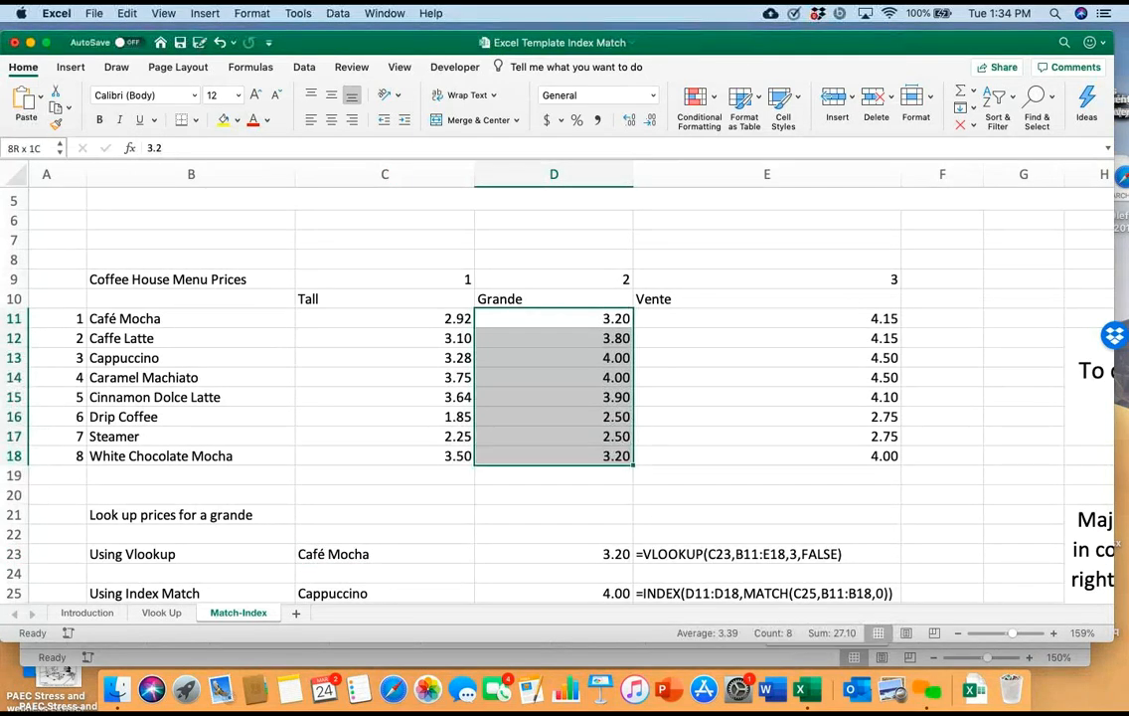
drag(428, 318, 776, 455)
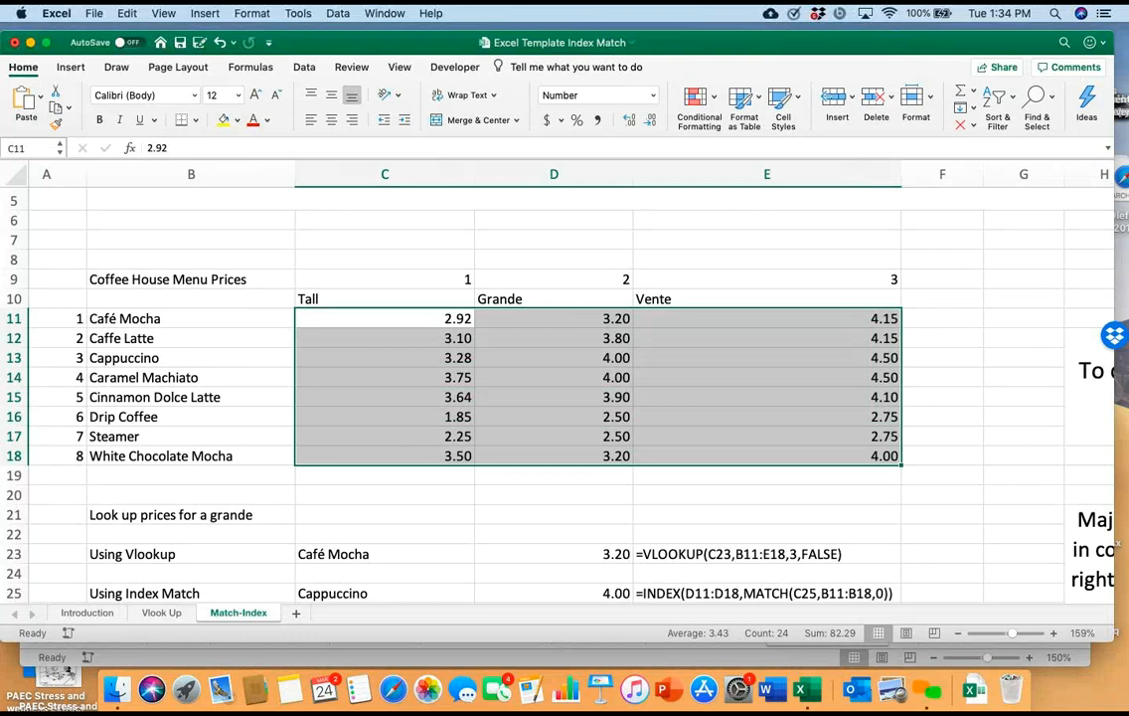
click(768, 495)
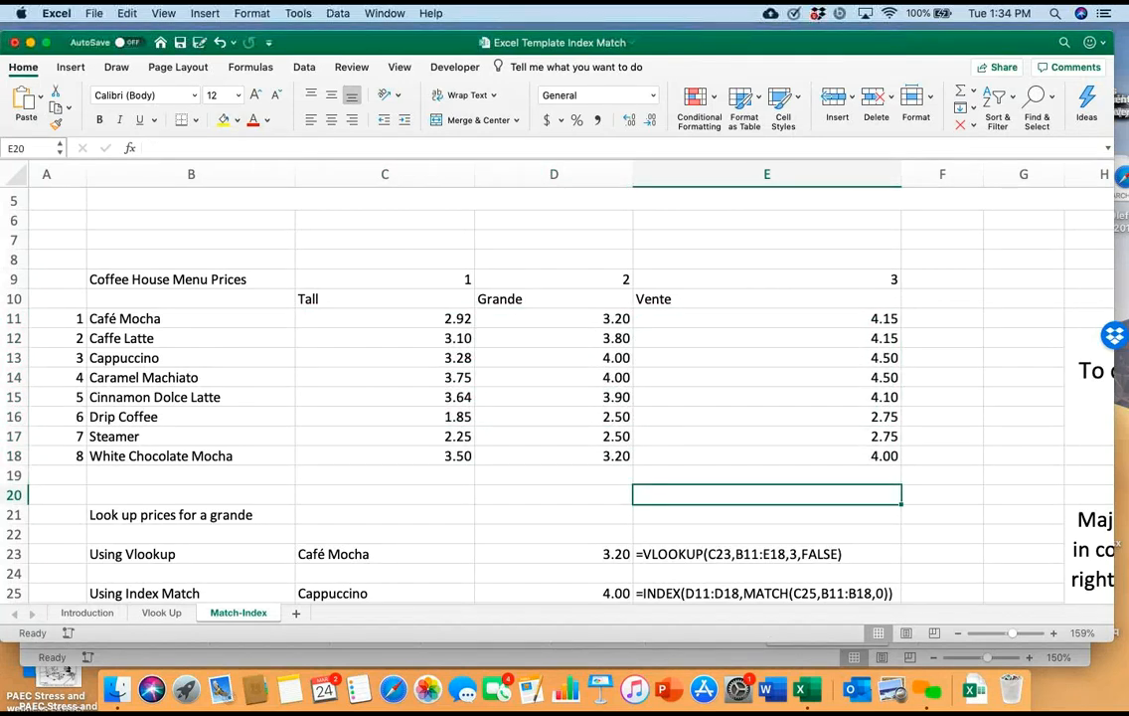
Compare the Index Match formula in row 25 with the separate INDEX, MATCH and two-dimensional lookup examples further down the sheet
scroll(557, 397, down, 5)
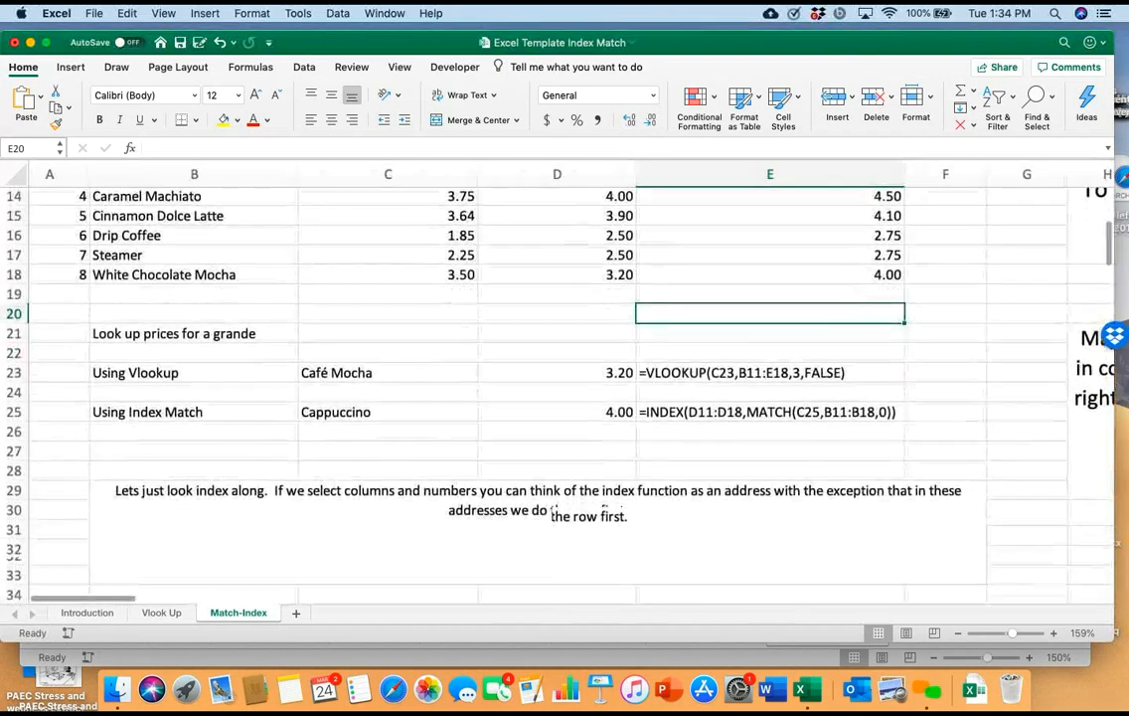
scroll(557, 397, right, 3)
scroll(557, 397, right, 1)
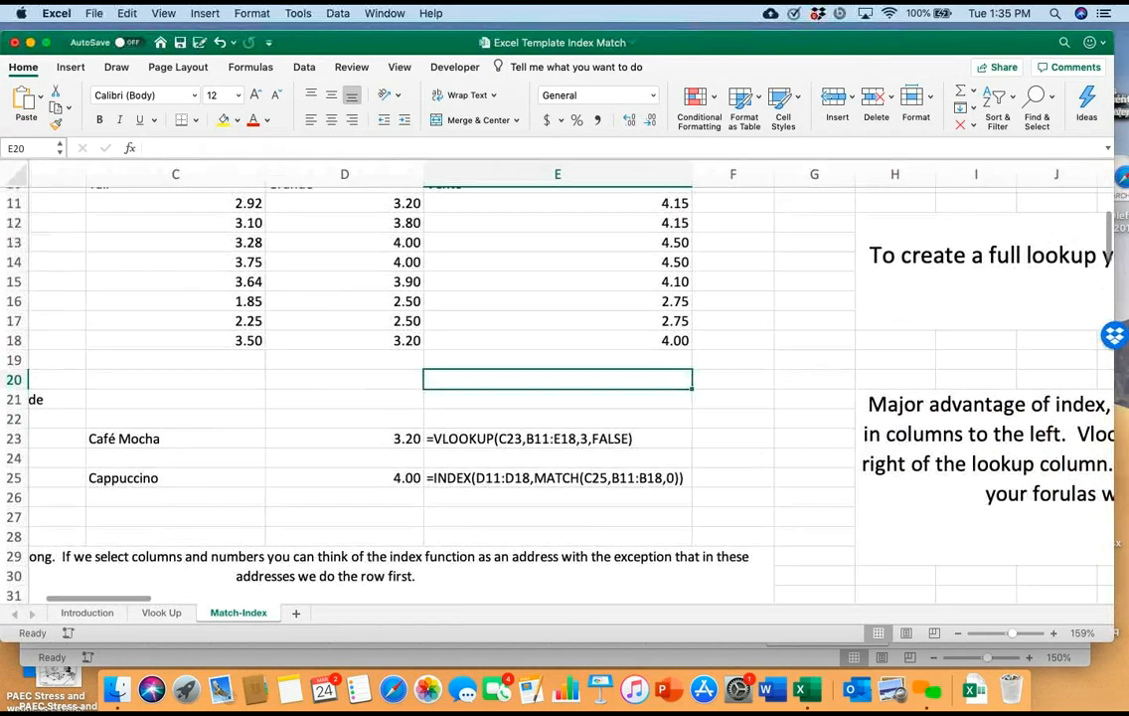
scroll(556, 397, down, 3)
scroll(662, 225, down, 5)
scroll(661, 224, up, 2)
scroll(662, 224, down, 2)
scroll(662, 225, down, 1)
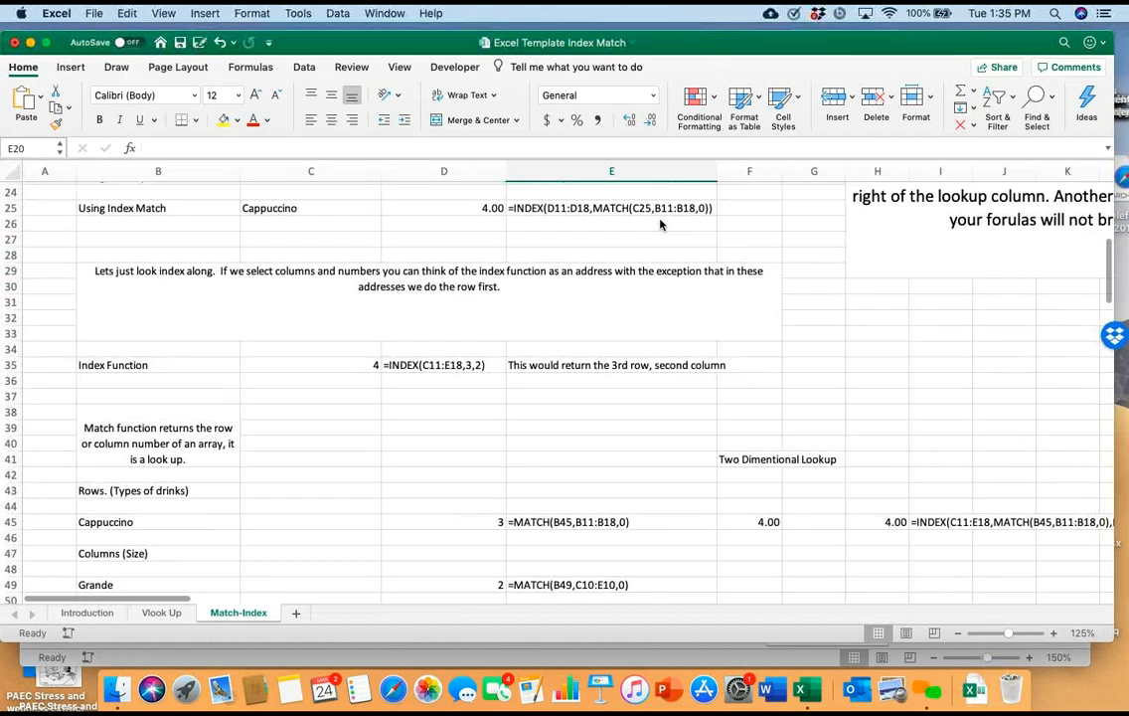
scroll(662, 225, up, 3)
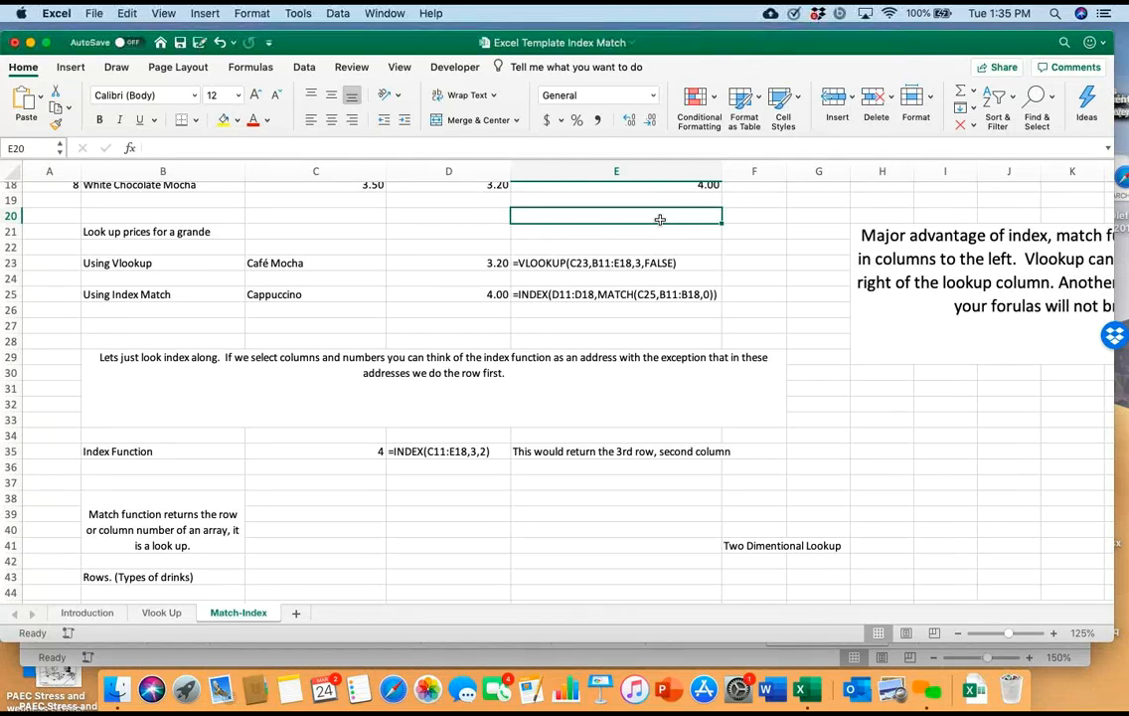
scroll(660, 218, up, 5)
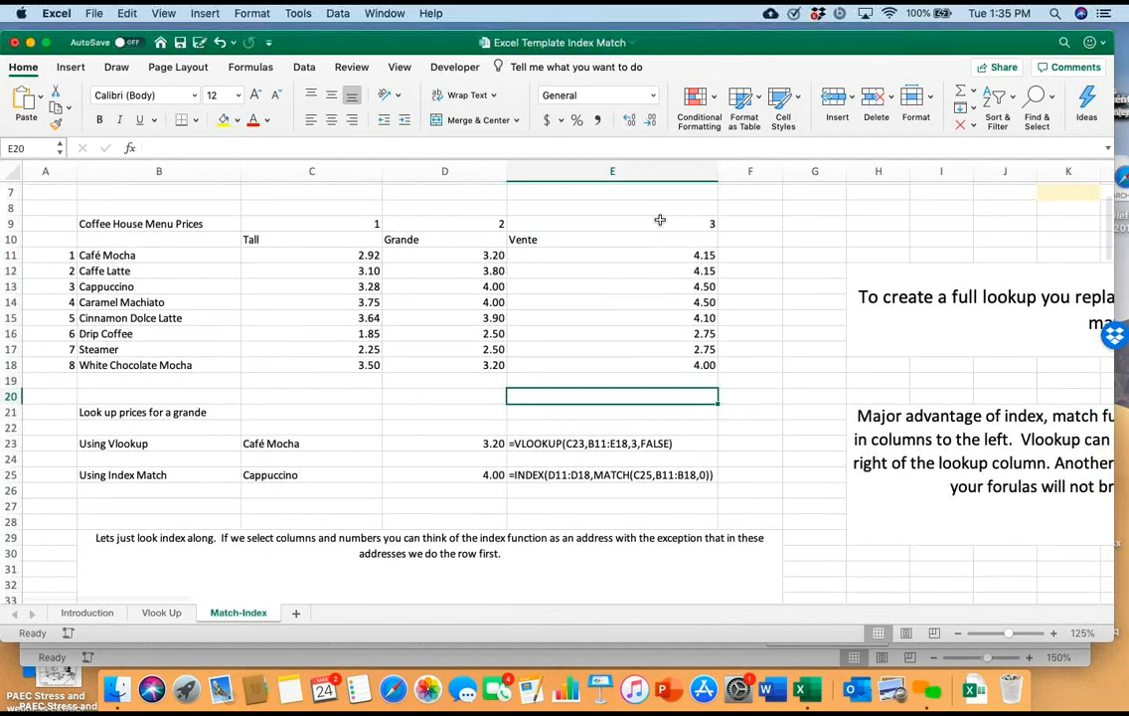
scroll(660, 219, down, 1)
scroll(660, 219, up, 1)
scroll(660, 220, down, 1)
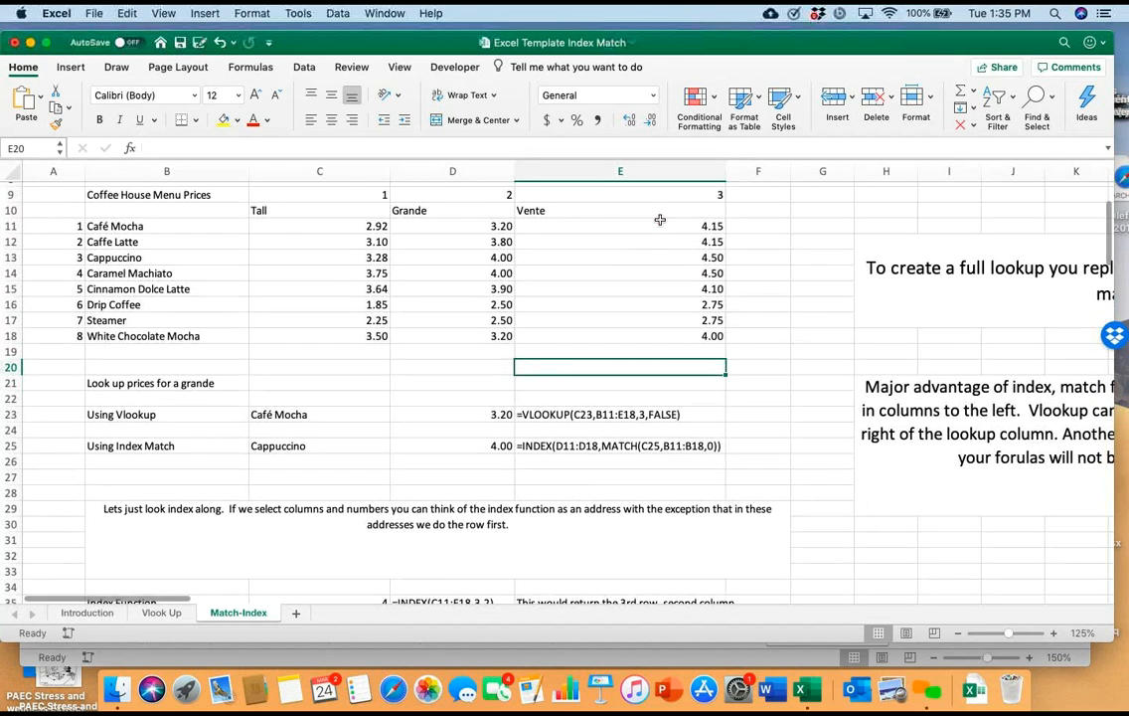
Enter an INDEX formula in D26 using the grande prices D11:D18 as the array, with row number 3 and column number 1
key(Down)
key(Down)
key(Down)
key(Down)
key(Down)
key(Down)
key(Left)
text(=in)
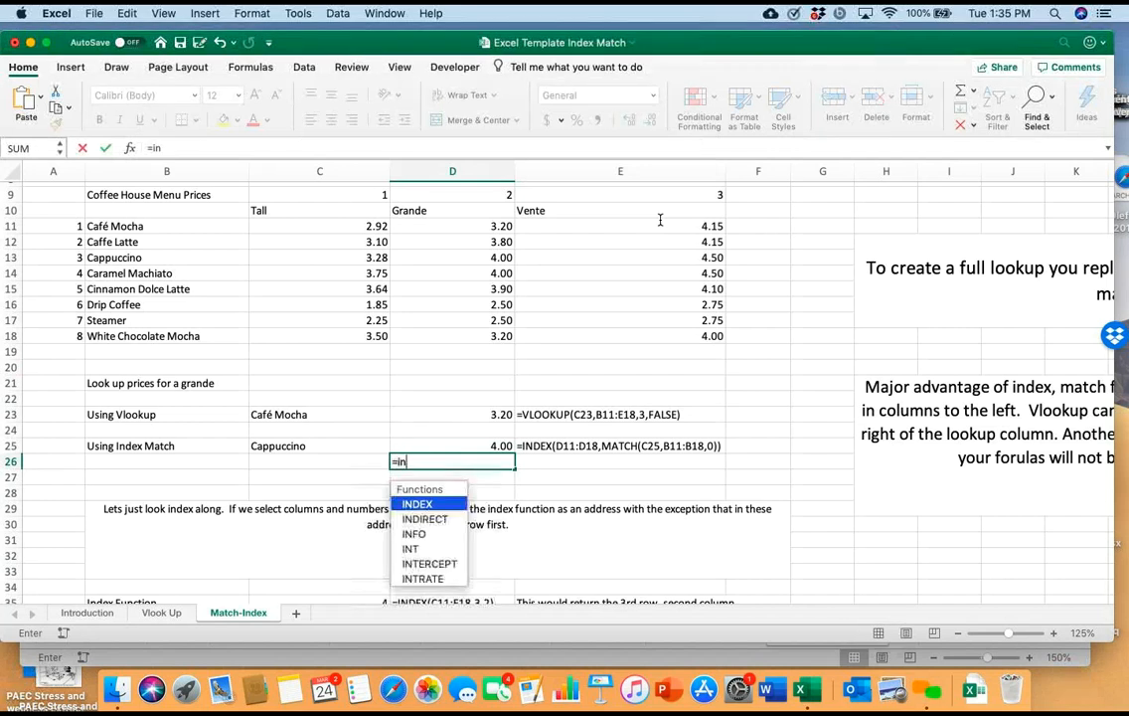
text(dex)
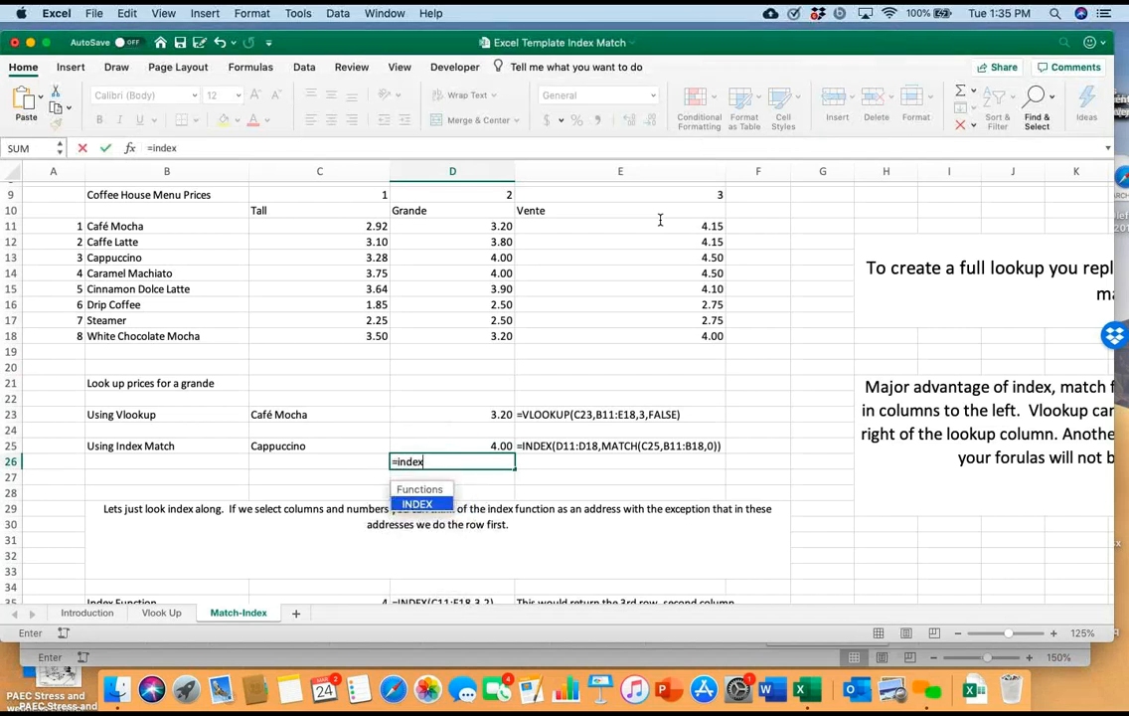
text(()
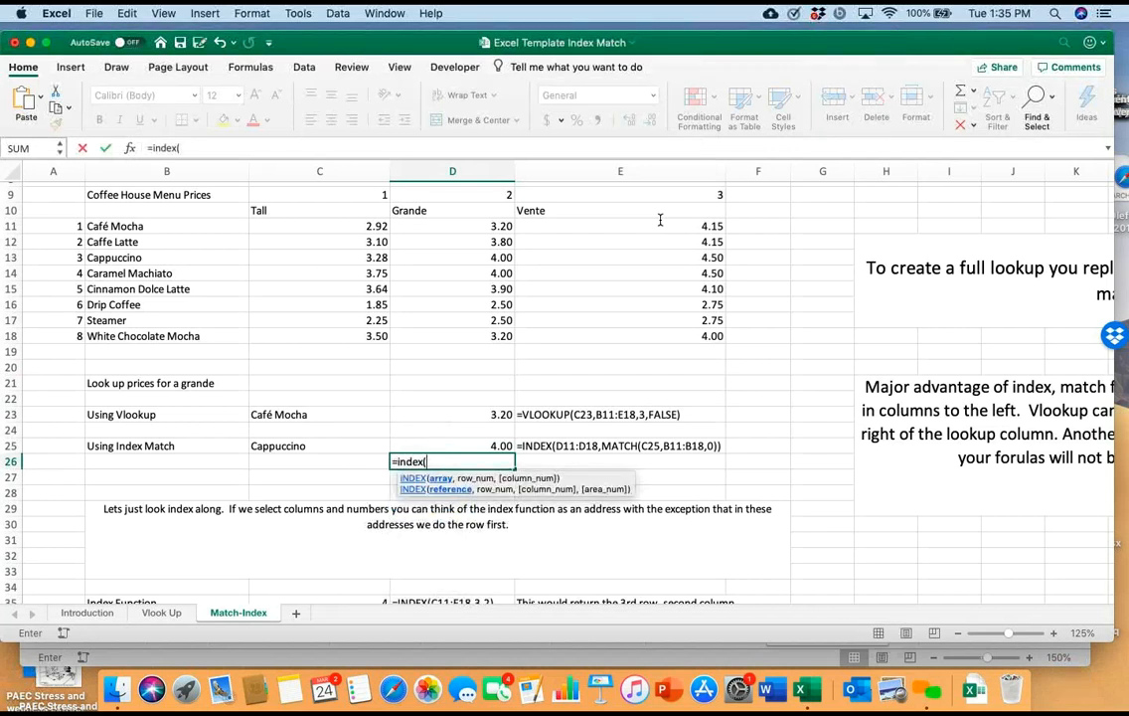
drag(458, 232, 507, 323)
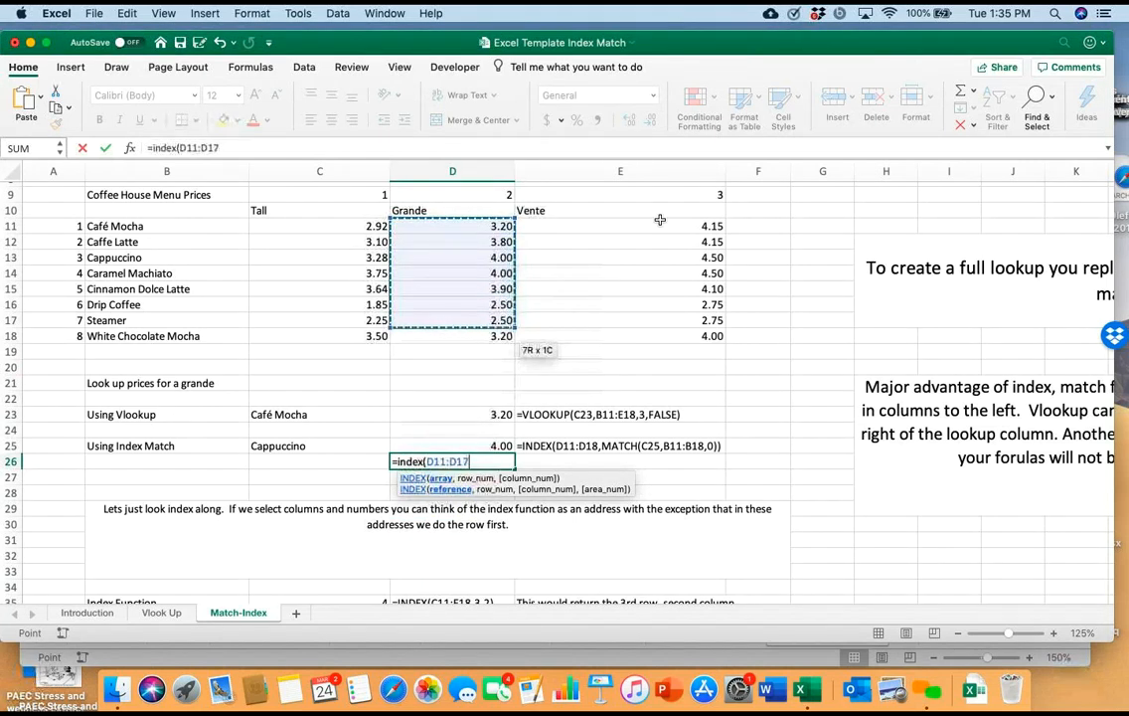
key(shift+Down)
text(,)
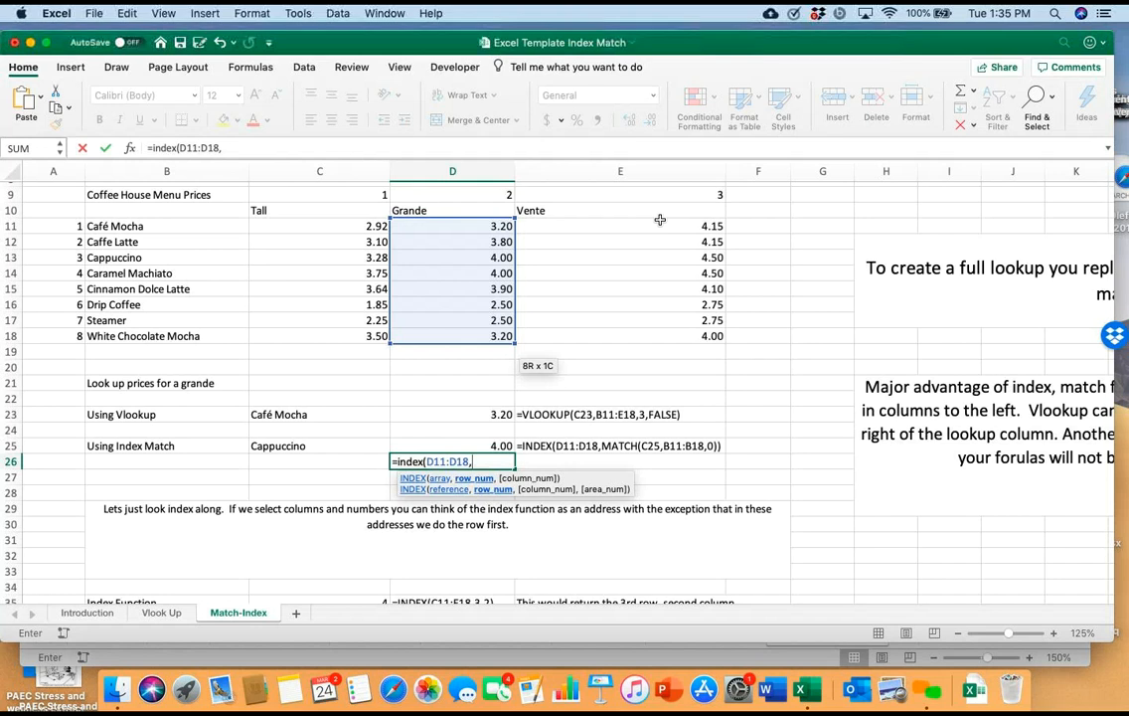
text(3)
text(,1)
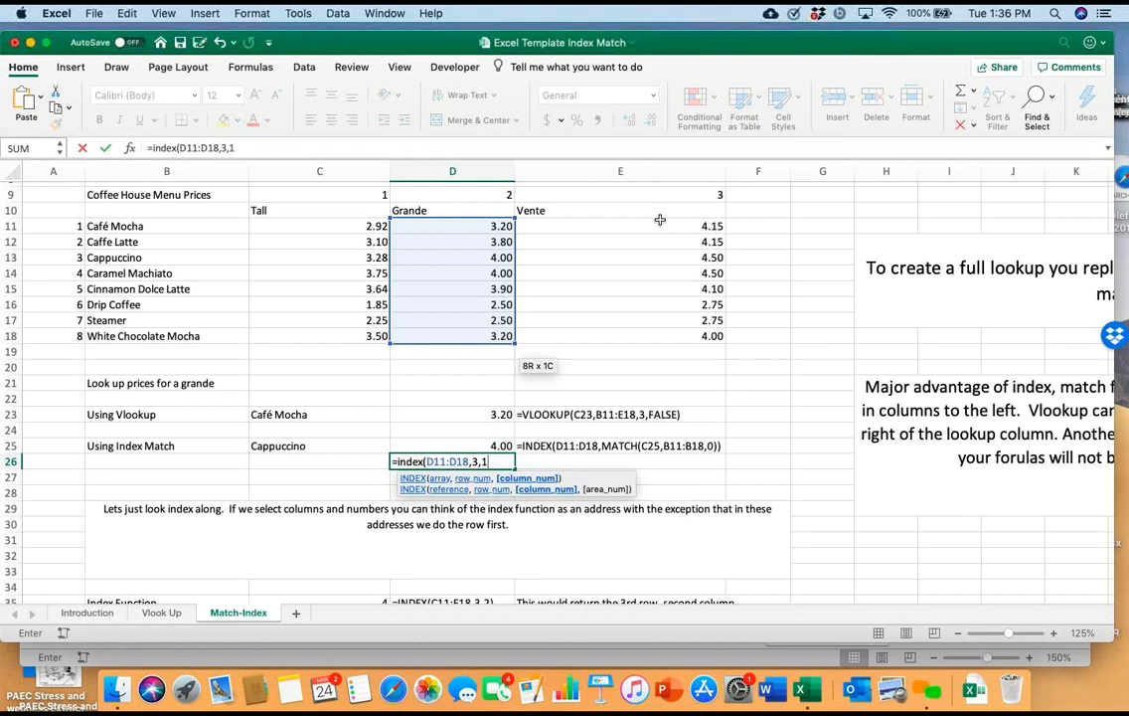
key(Return)
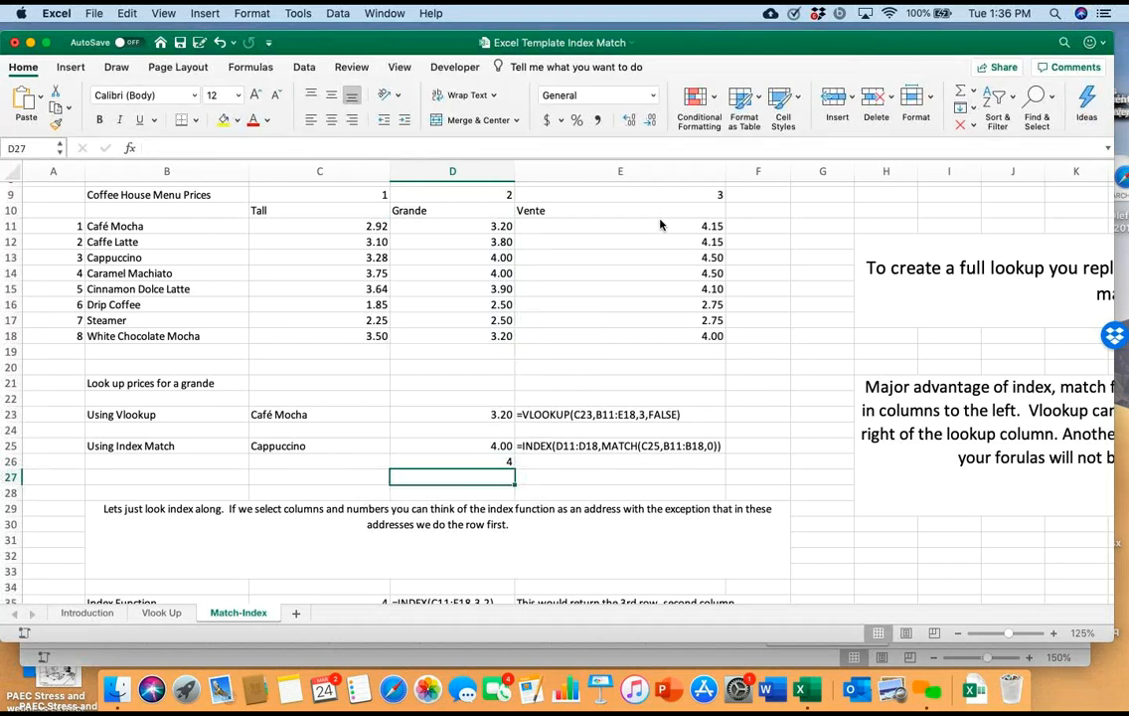
Review the array, row and column arguments of the INDEX formula in D26 without editing it
key(Up)
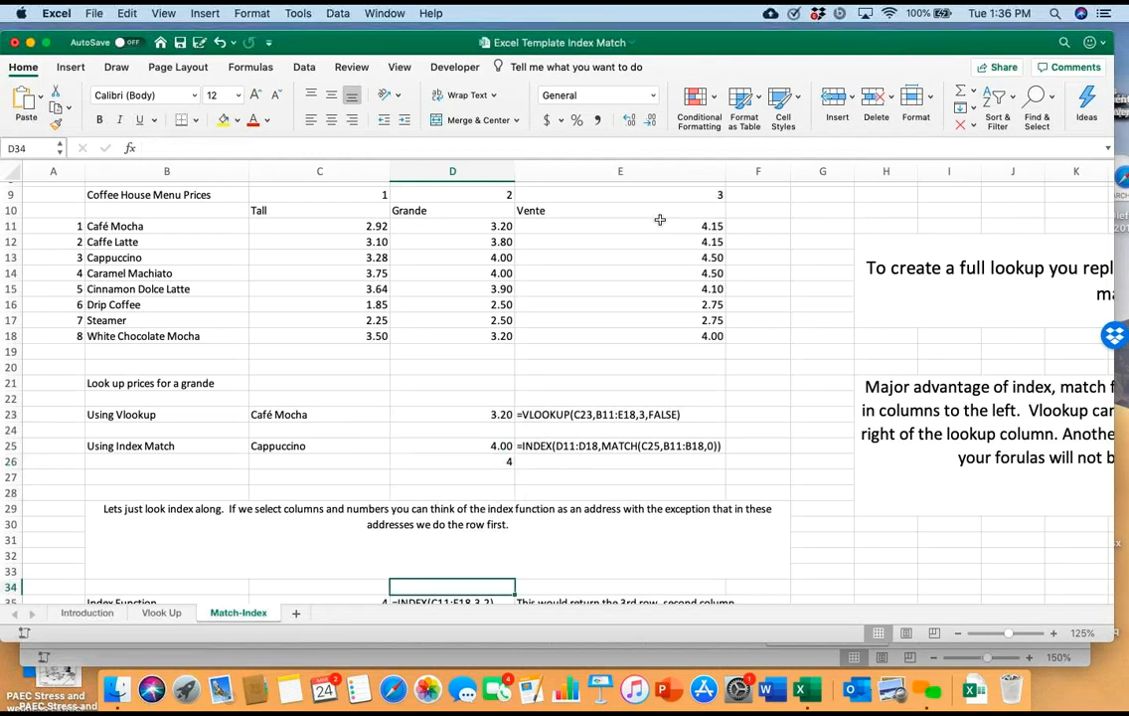
key(F2)
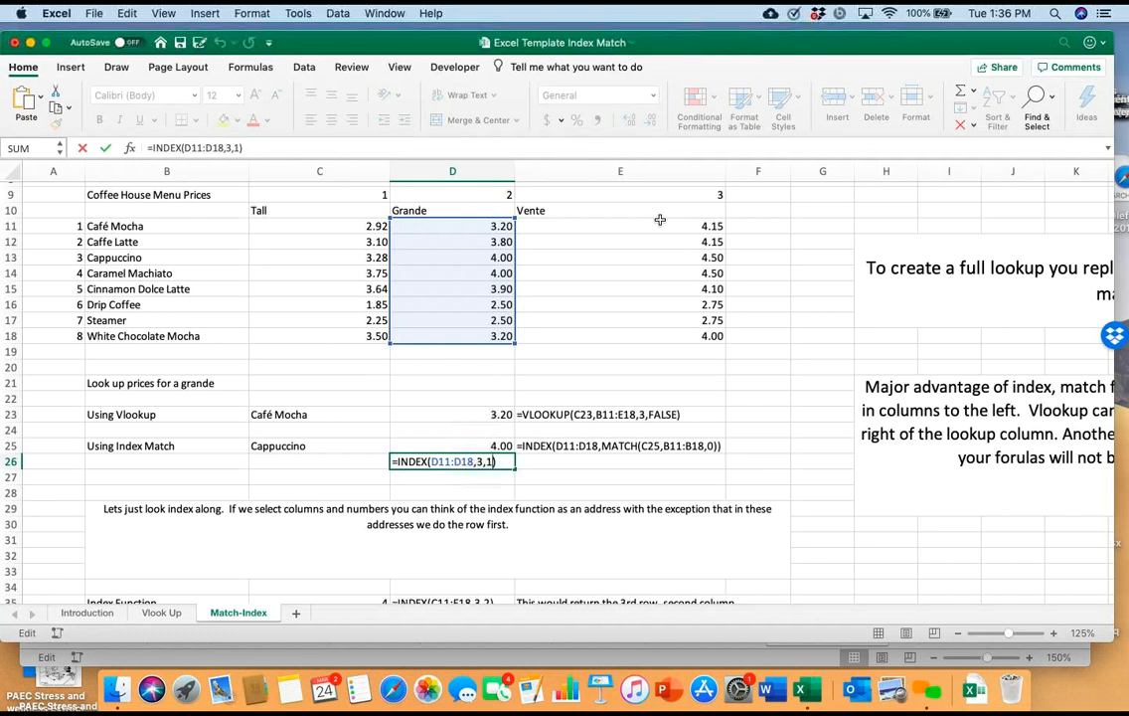
key(shift+Tab)
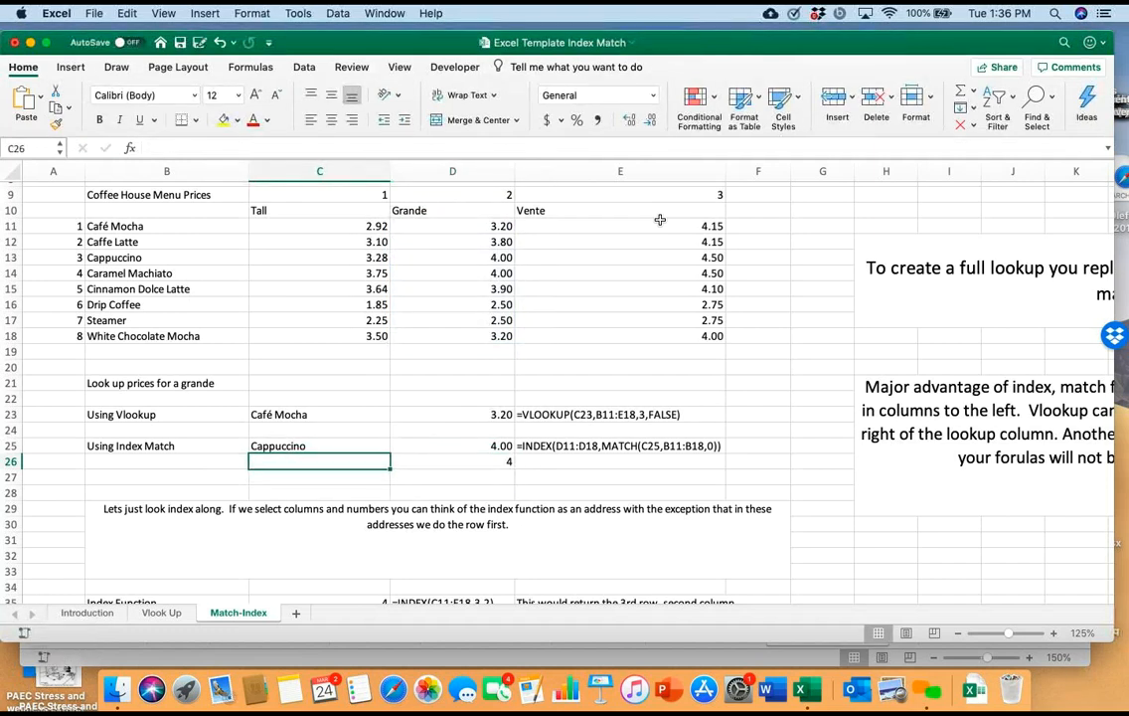
key(Right)
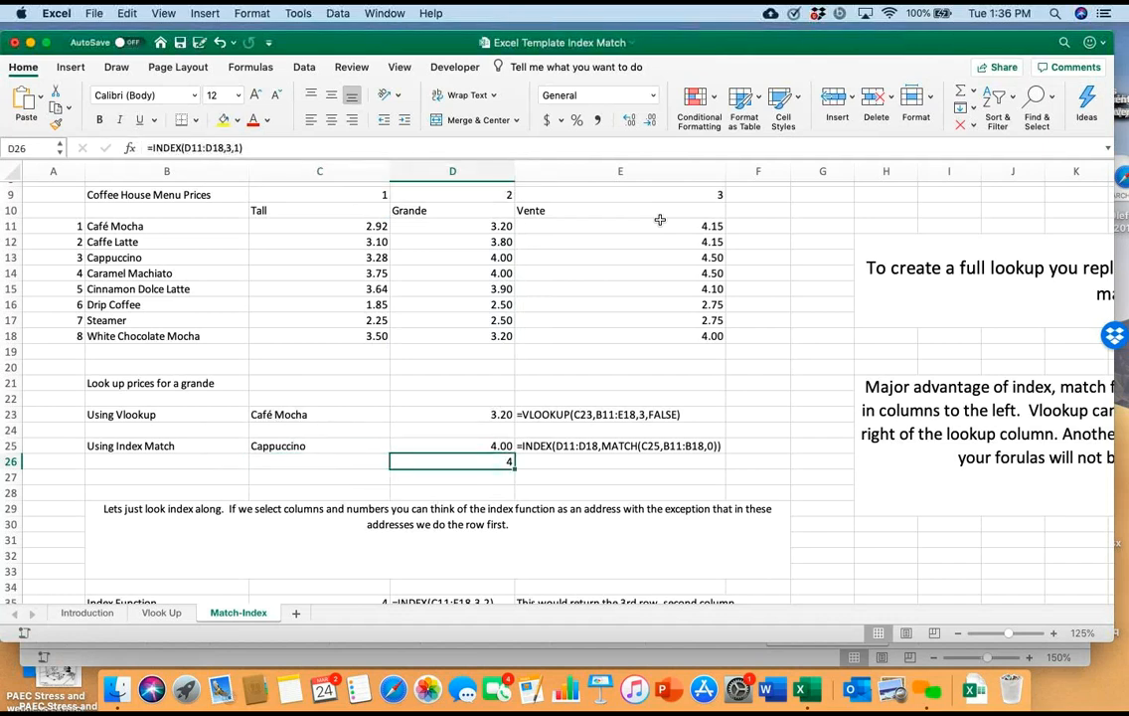
Start a separate MATCH formula in D27, below the INDEX example
key(Down)
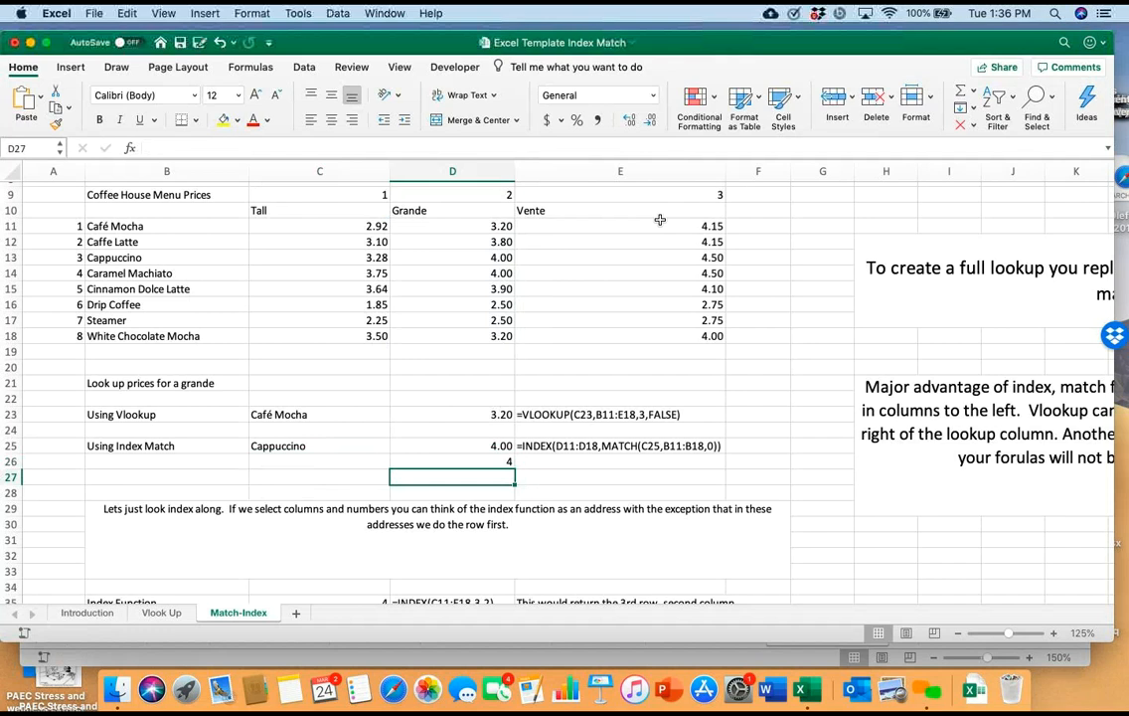
key(Right)
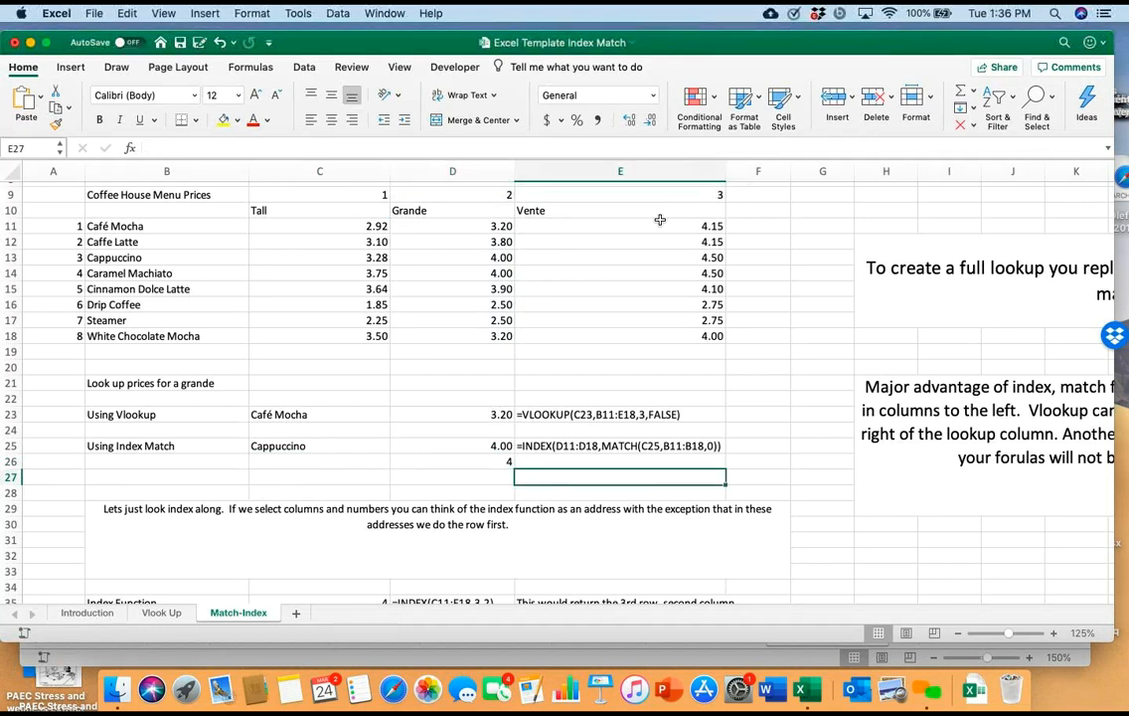
key(Left)
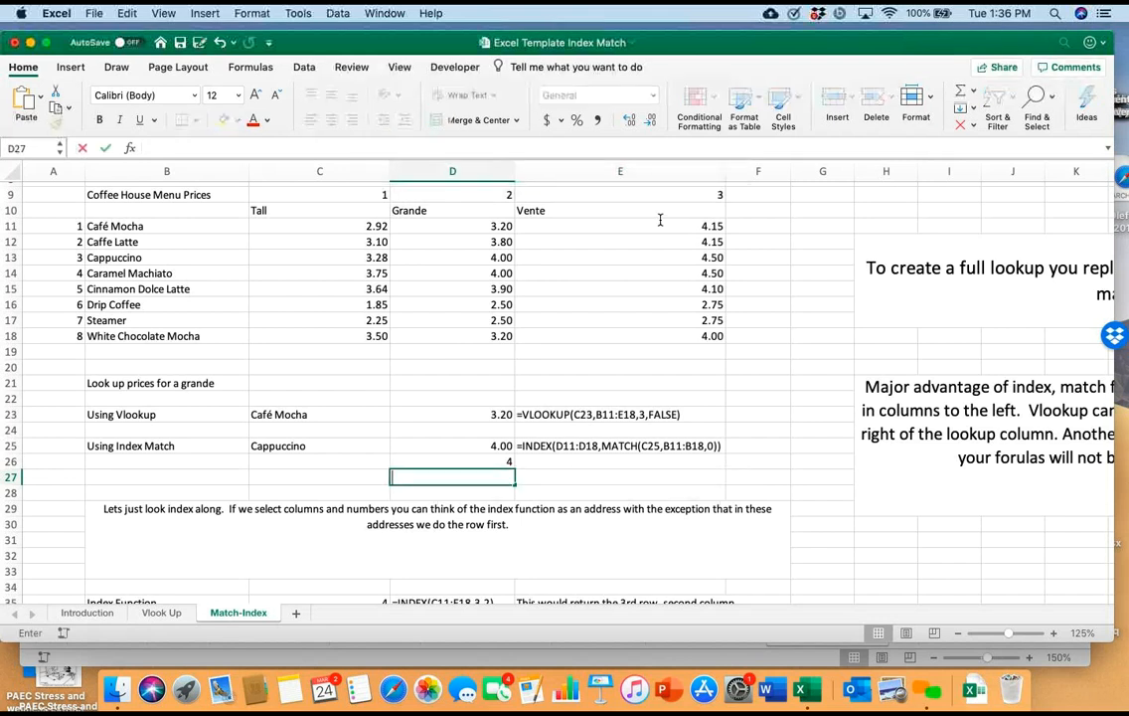
text(=ma)
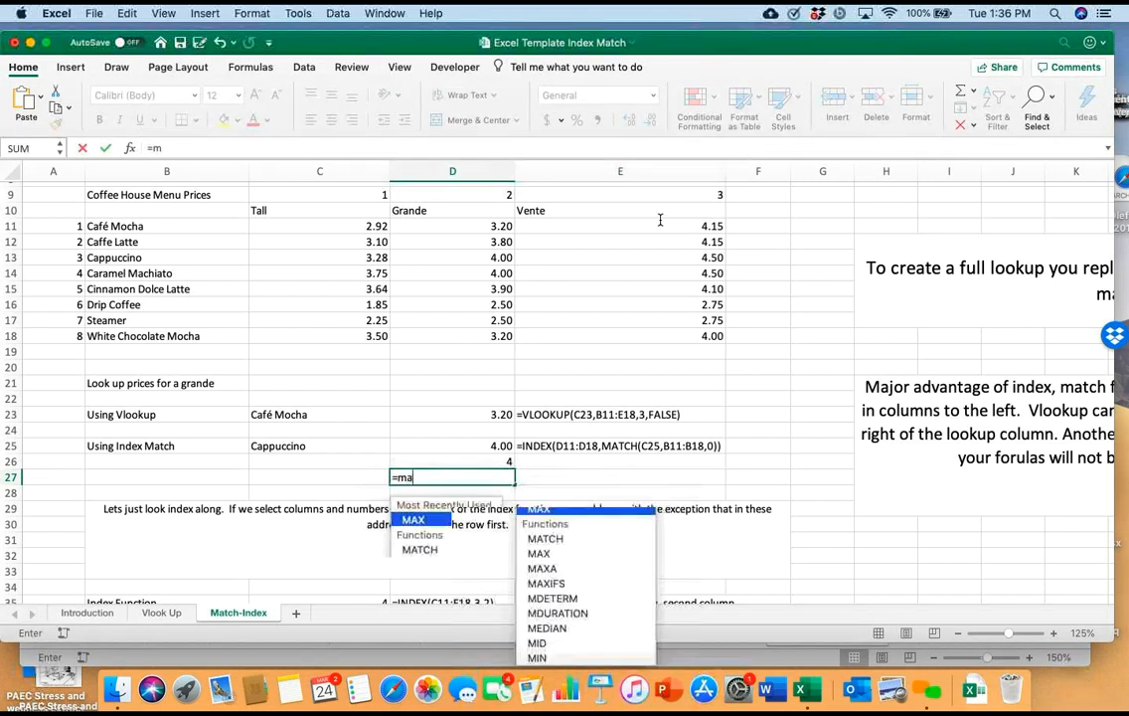
text(tch()
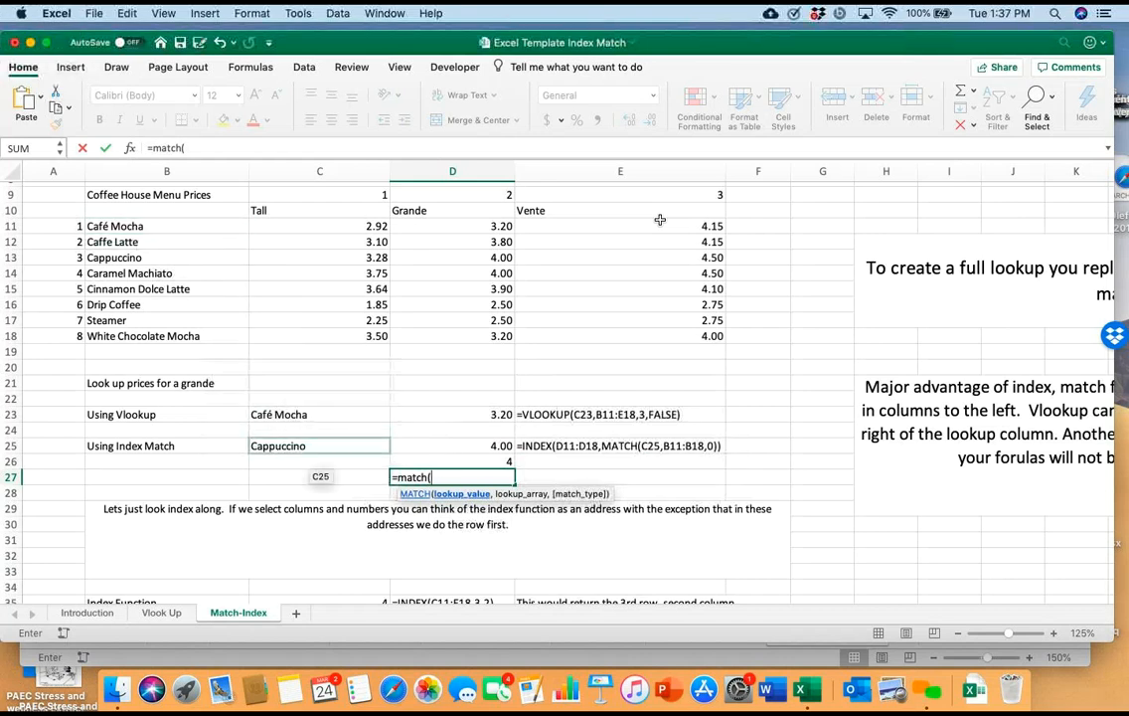
click(320, 447)
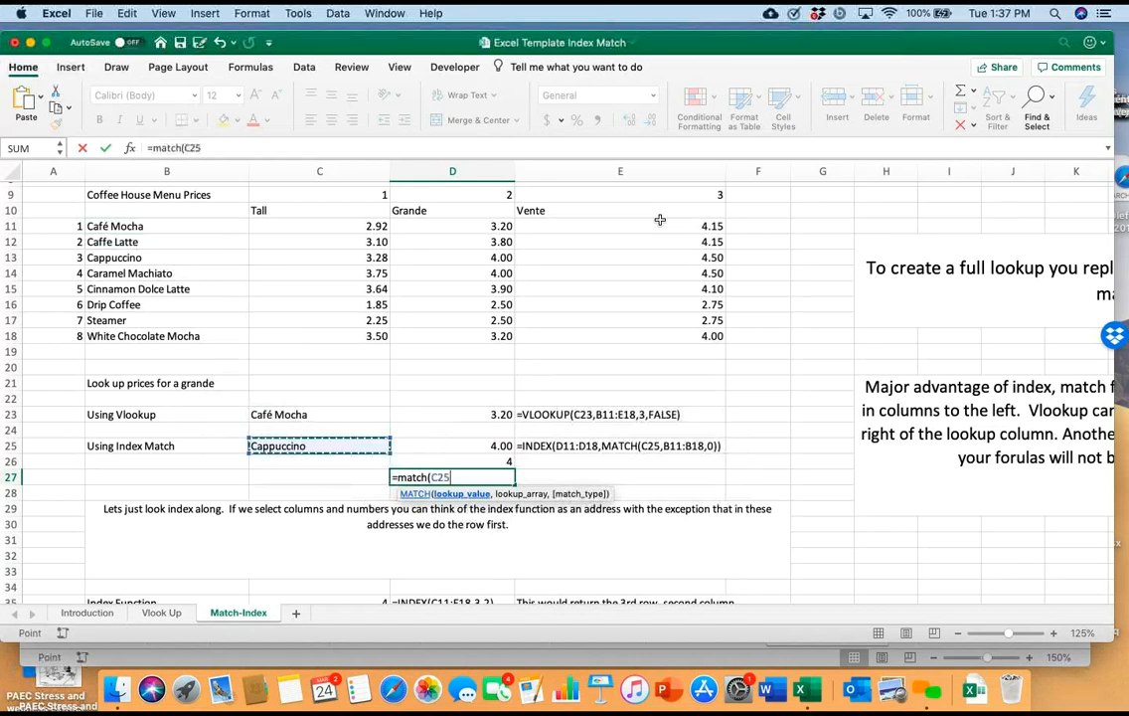
drag(167, 227, 167, 336)
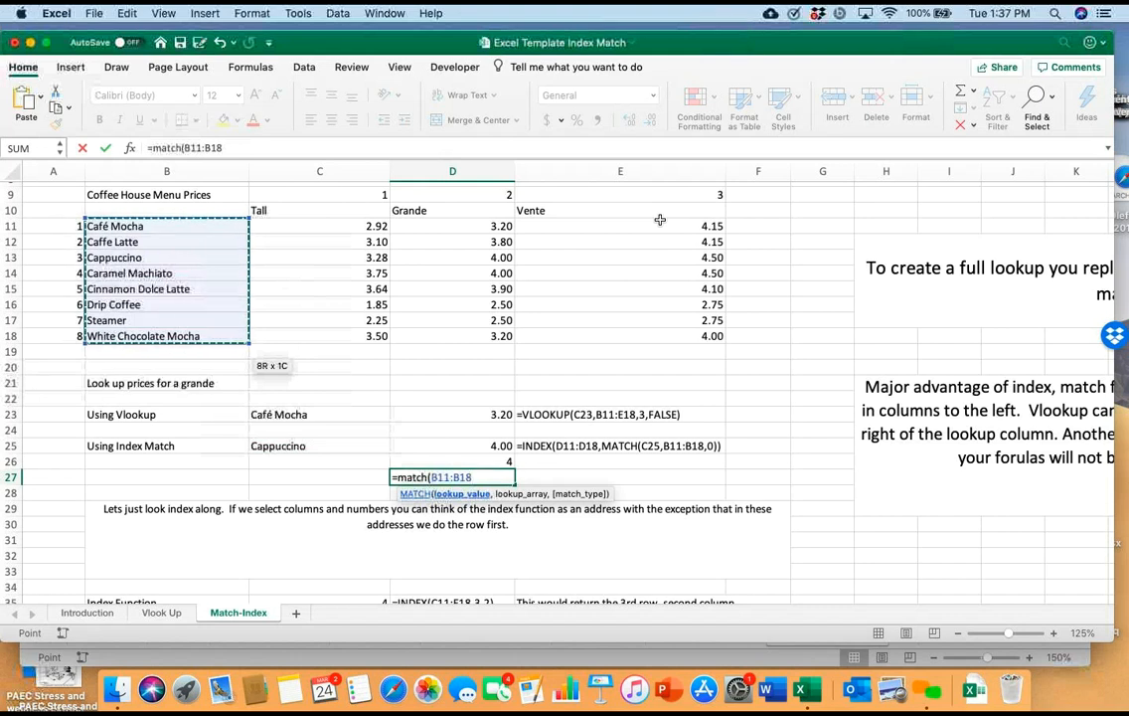
key(BackSpace)
key(BackSpace)
key(BackSpace)
key(BackSpace)
key(BackSpace)
key(BackSpace)
key(BackSpace)
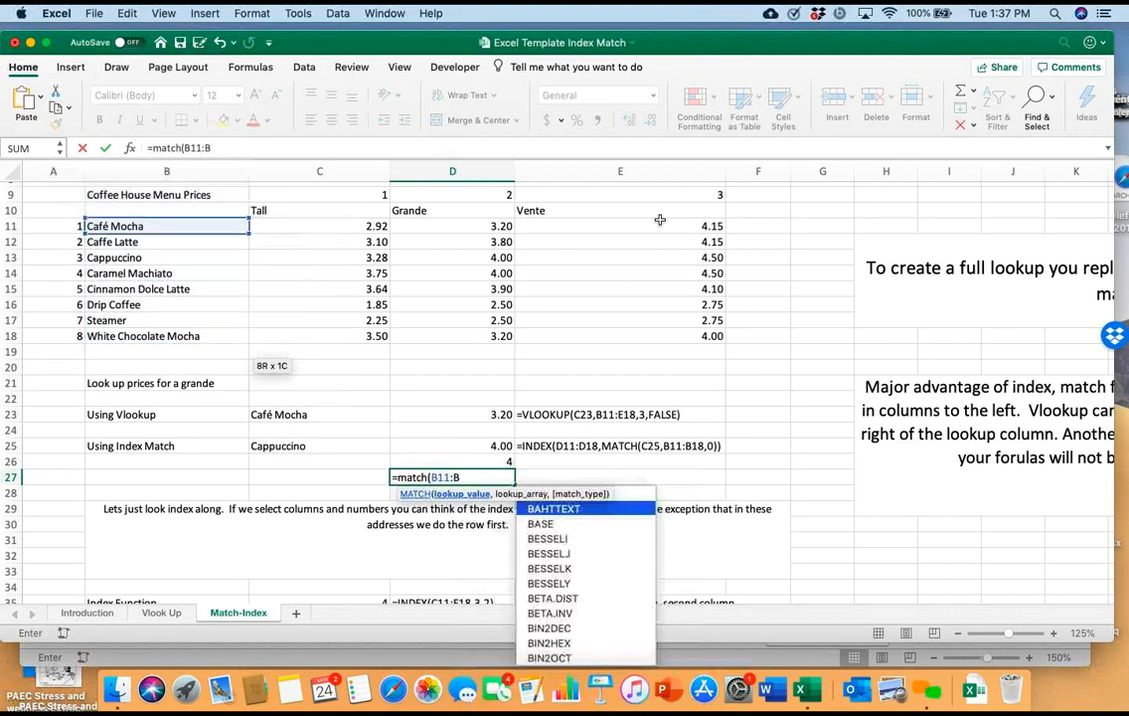
Complete the MATCH formula in D27 with C25 as the lookup value and the drink names B11:B18 as the lookup array
click(288, 446)
text(,B11)
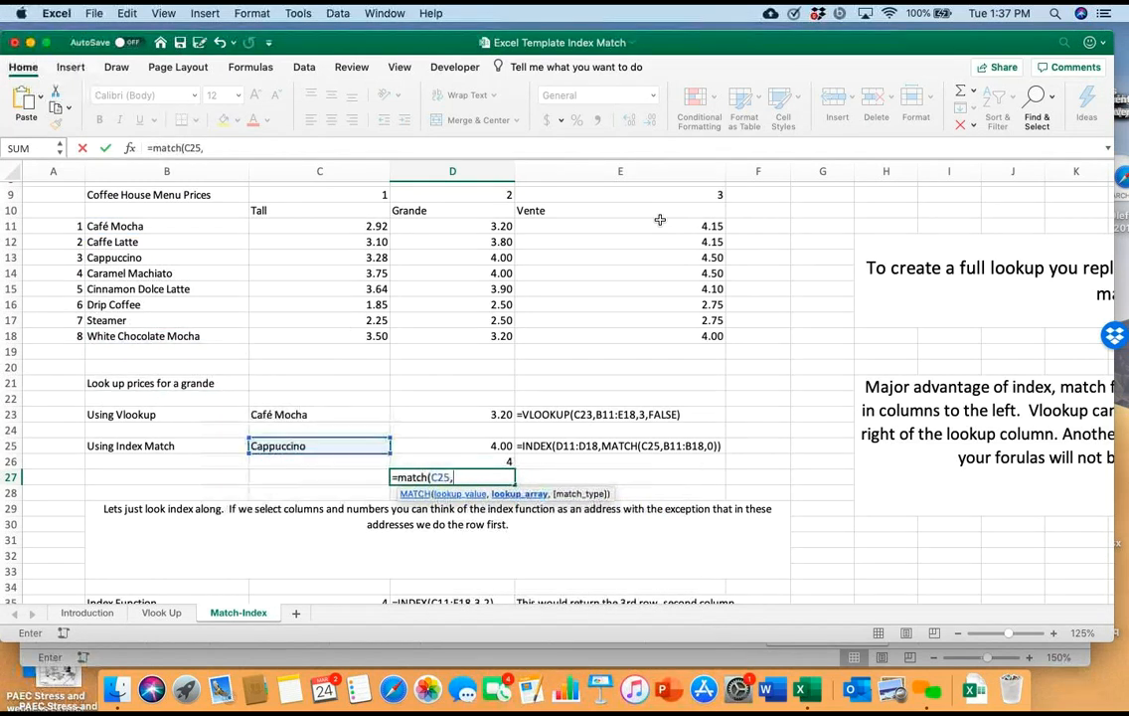
key(shift+Down)
key(shift+Down)
key(shift+Down)
key(shift+Down)
key(shift+Down)
key(shift+Down)
key(shift+Down)
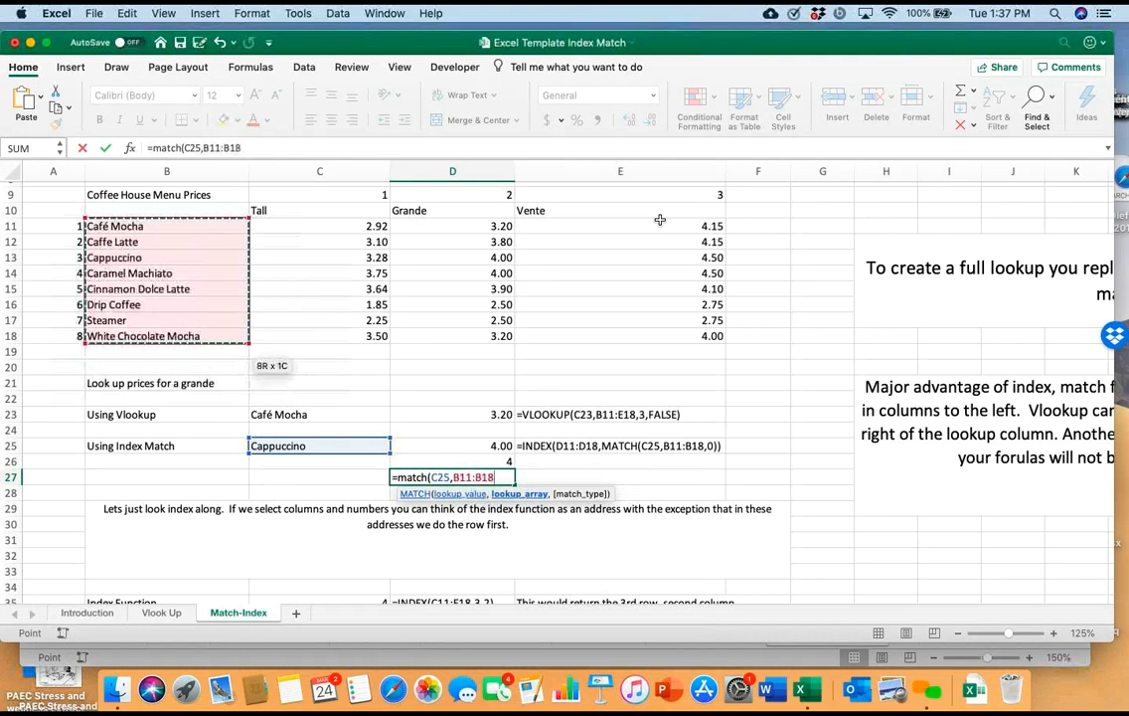
text())
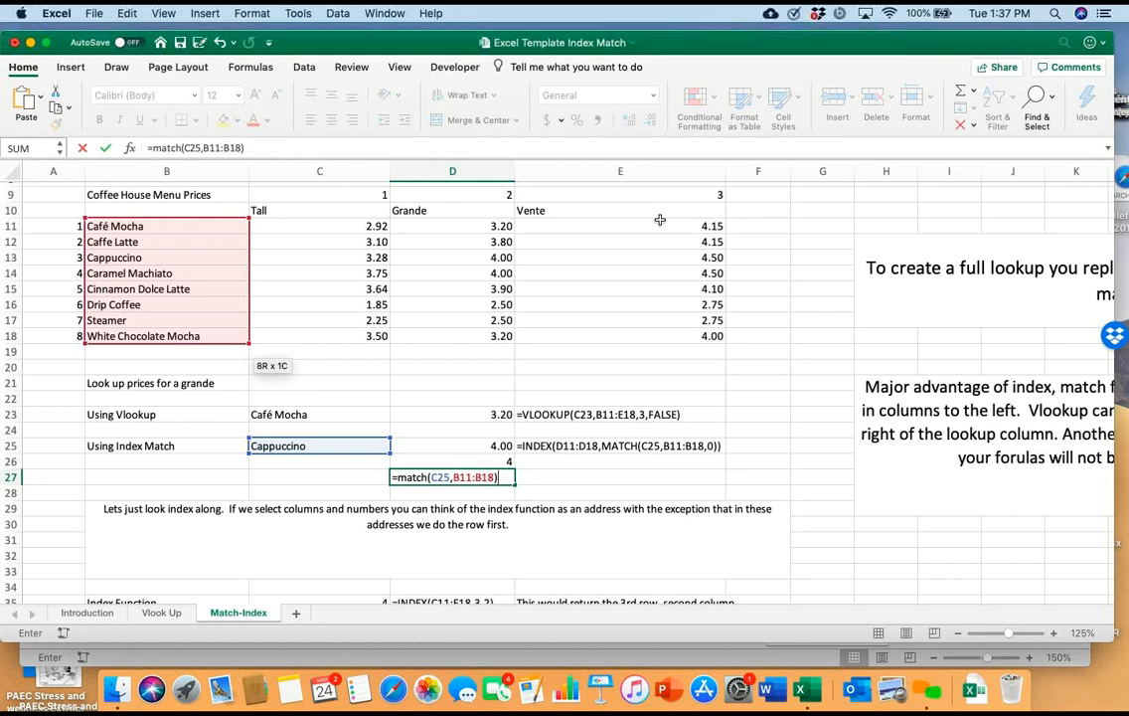
key(Return)
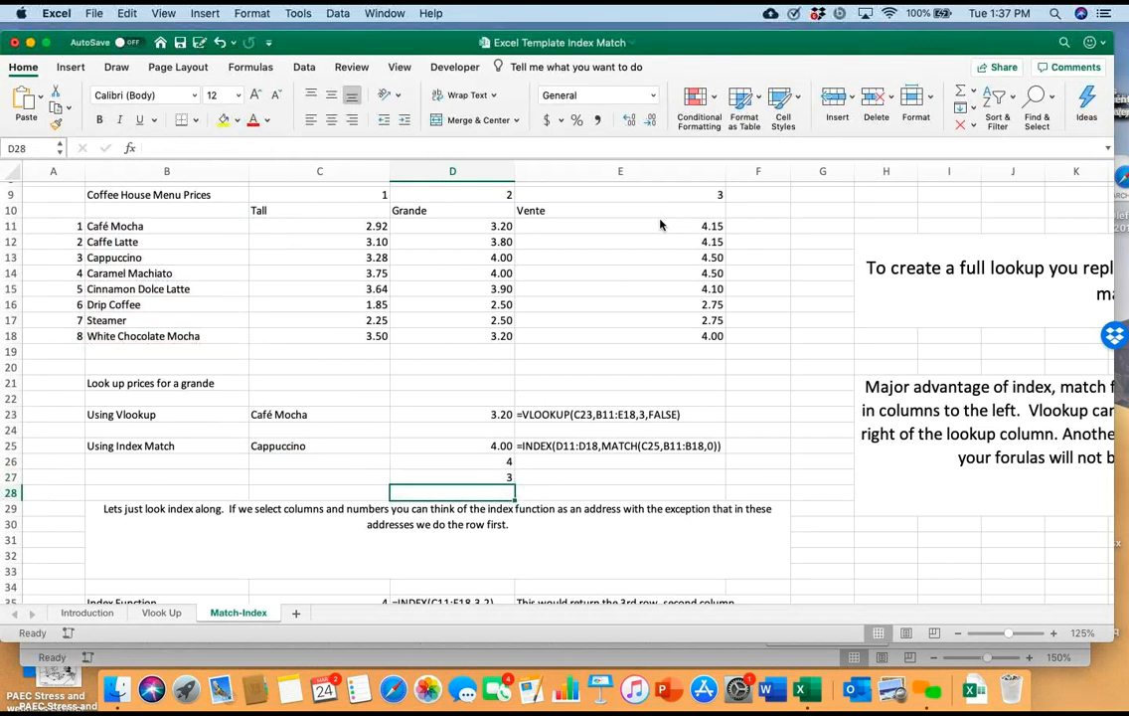
Replace the row number 3 in the INDEX formula in D26 with a nested MATCH function
key(Up)
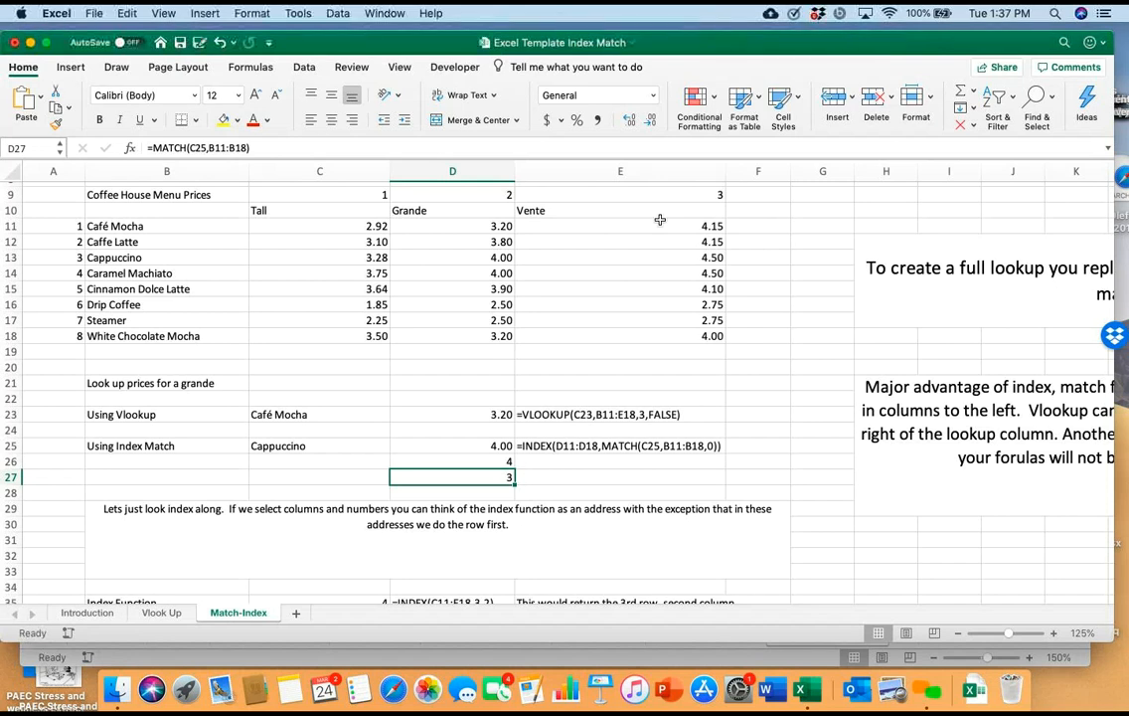
key(Up)
key(F2)
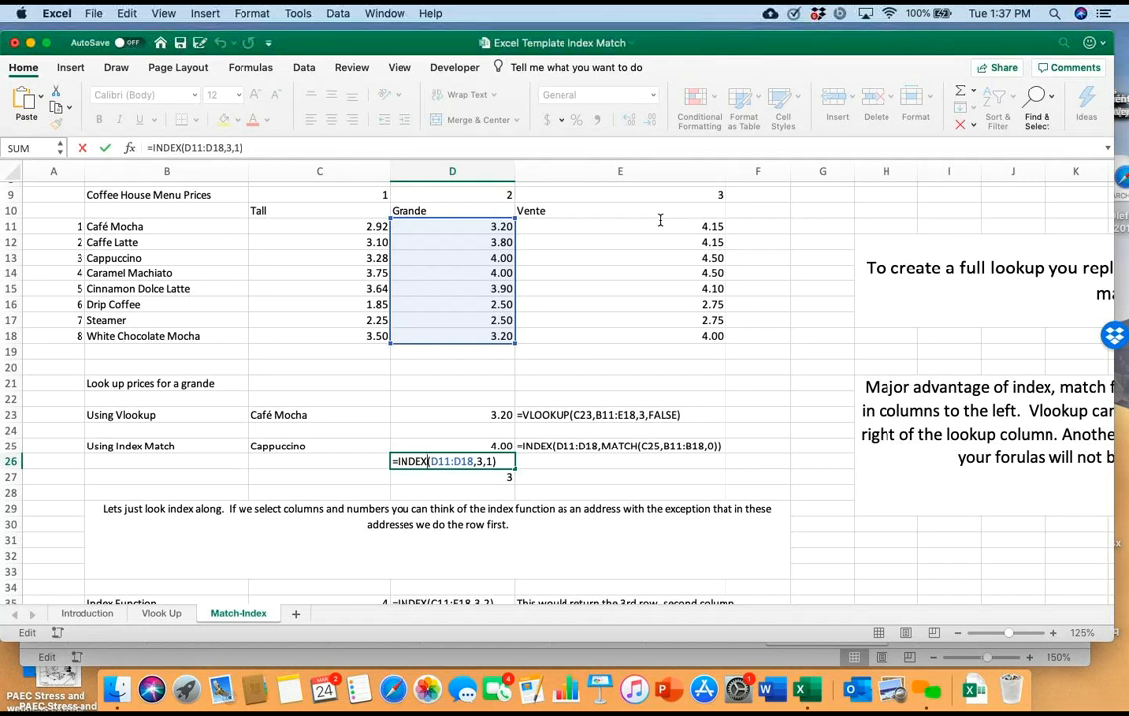
key(Right)
key(Right)
key(Right)
key(Right)
key(Right)
key(Right)
key(Right)
key(Right)
key(Right)
key(Right)
key(BackSpace)
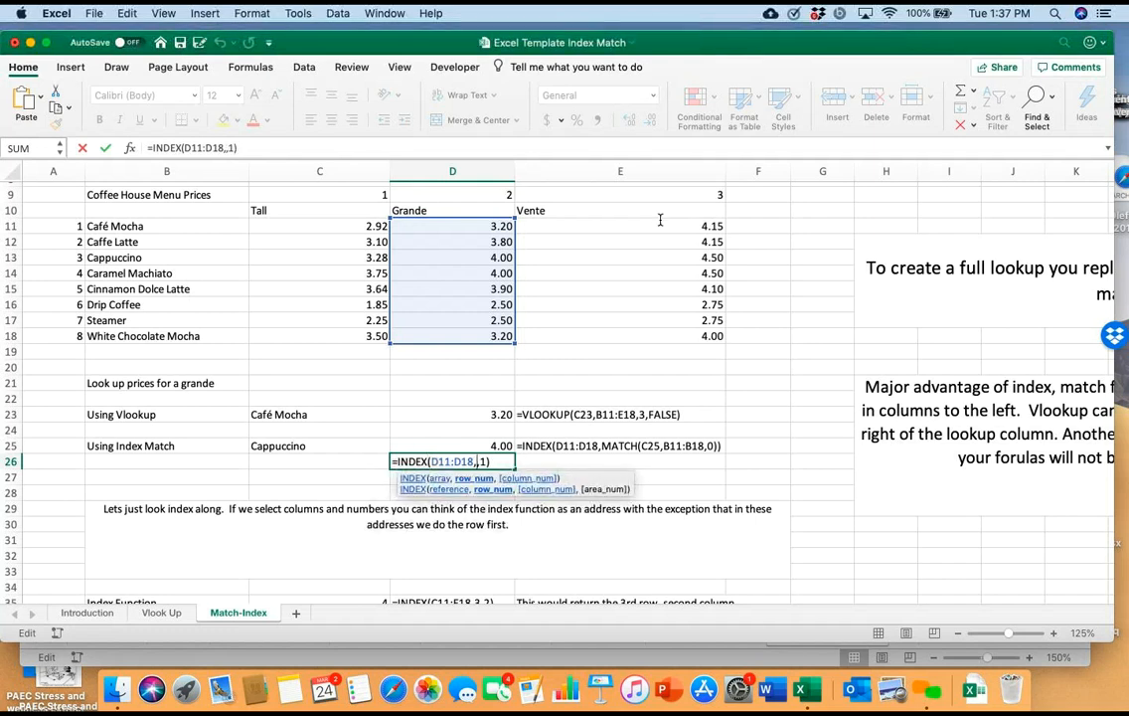
text(matc)
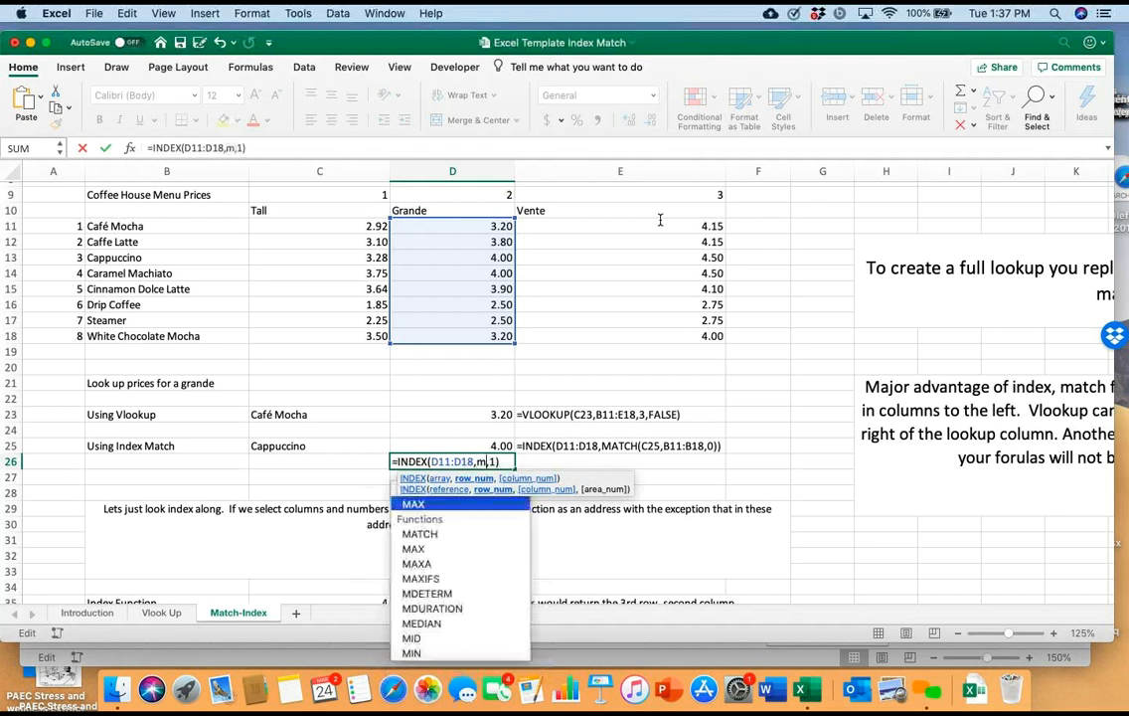
text(h)
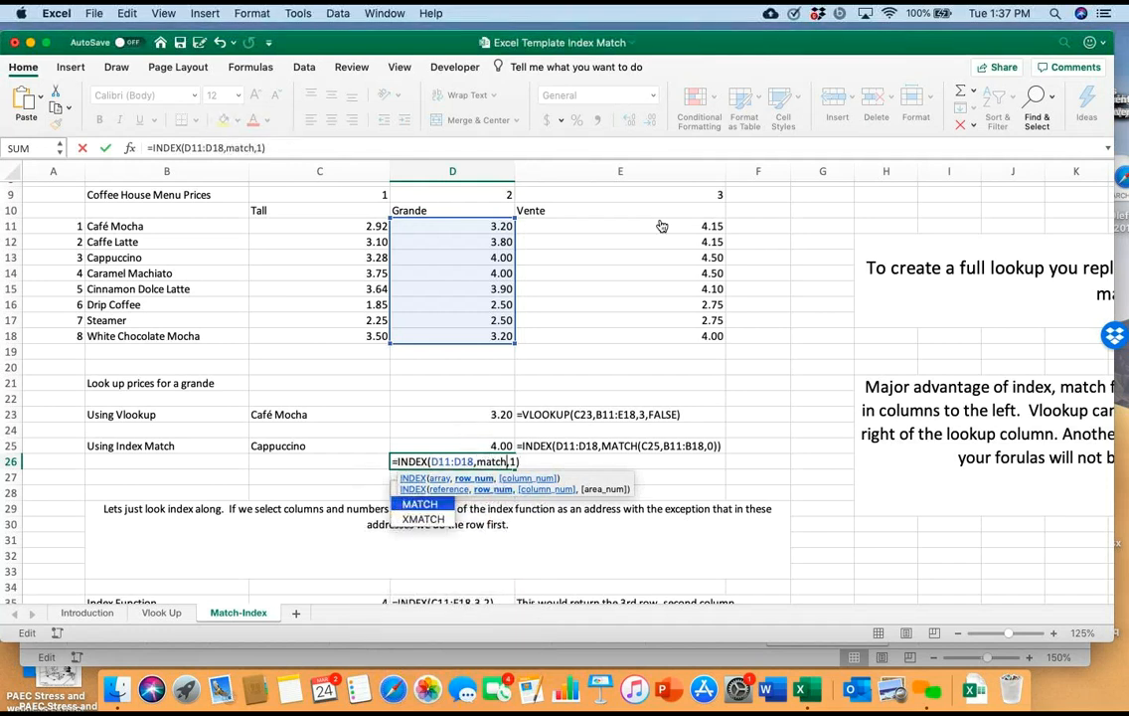
text(()
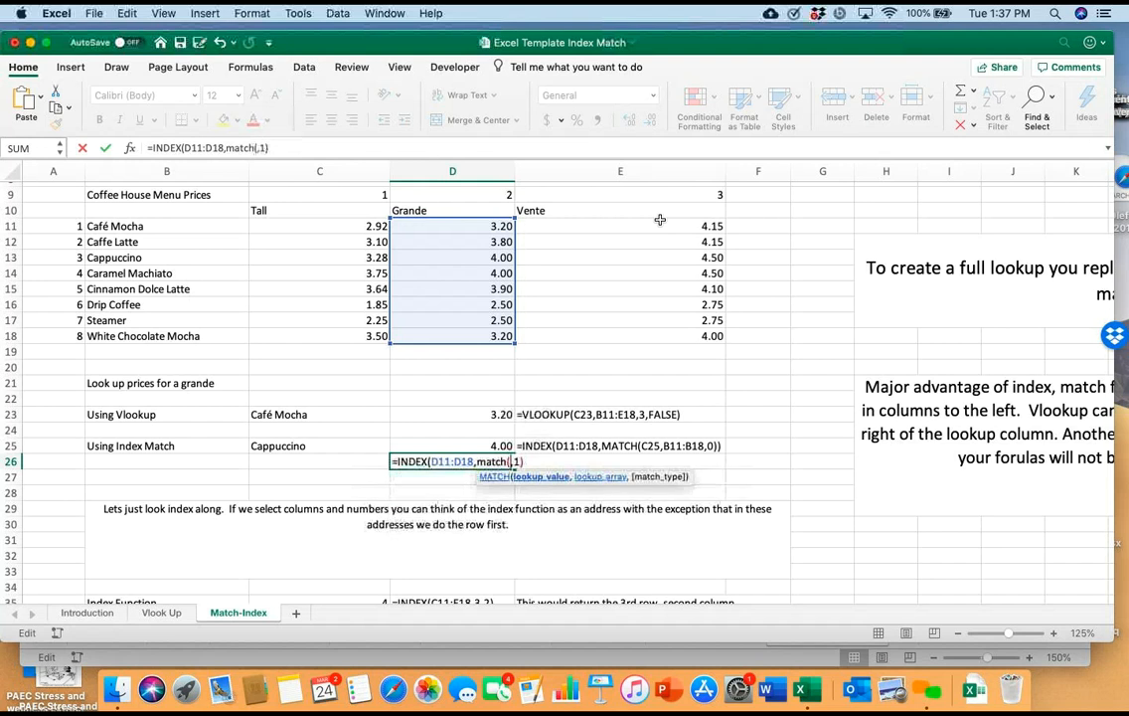
Give the nested MATCH in D26 the lookup value C25 and lookup array B11:B18, without a match type, and enter the formula
click(319, 446)
text(,)
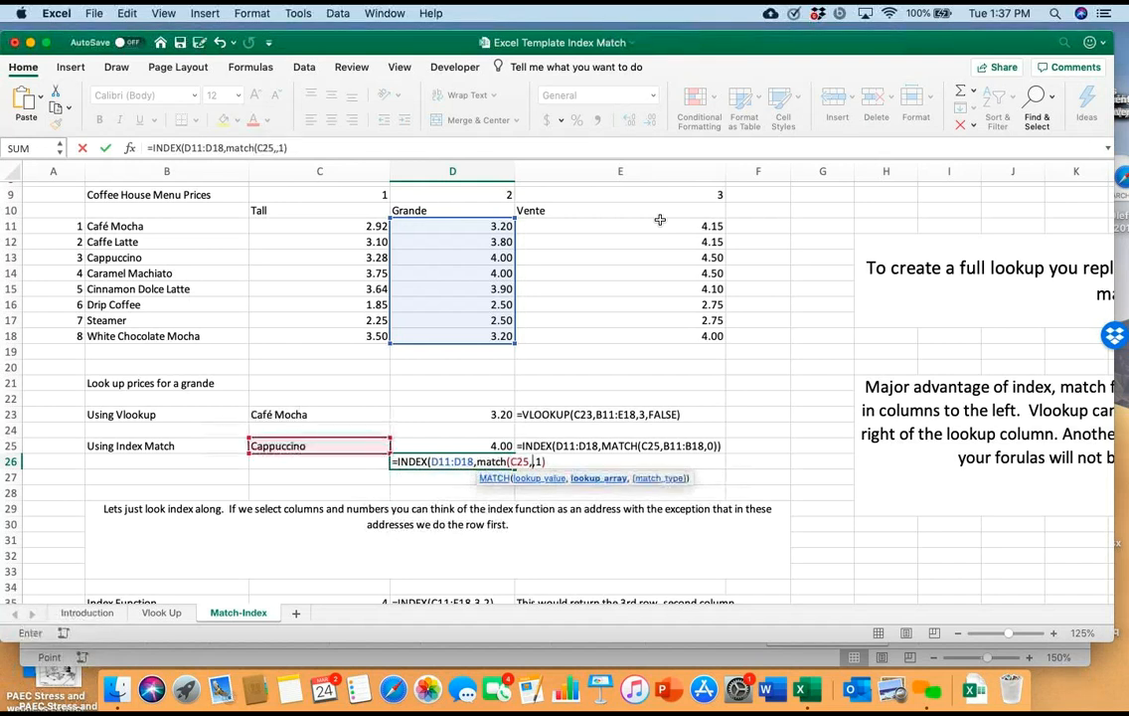
drag(167, 226, 167, 336)
text(,)
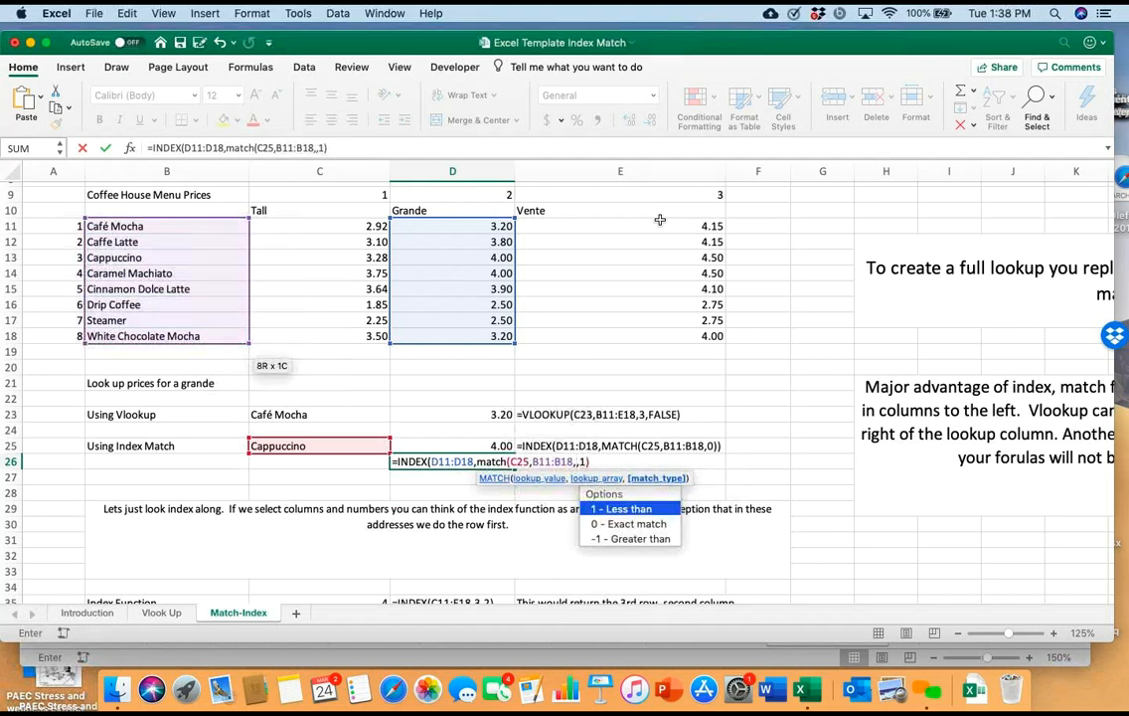
key(BackSpace)
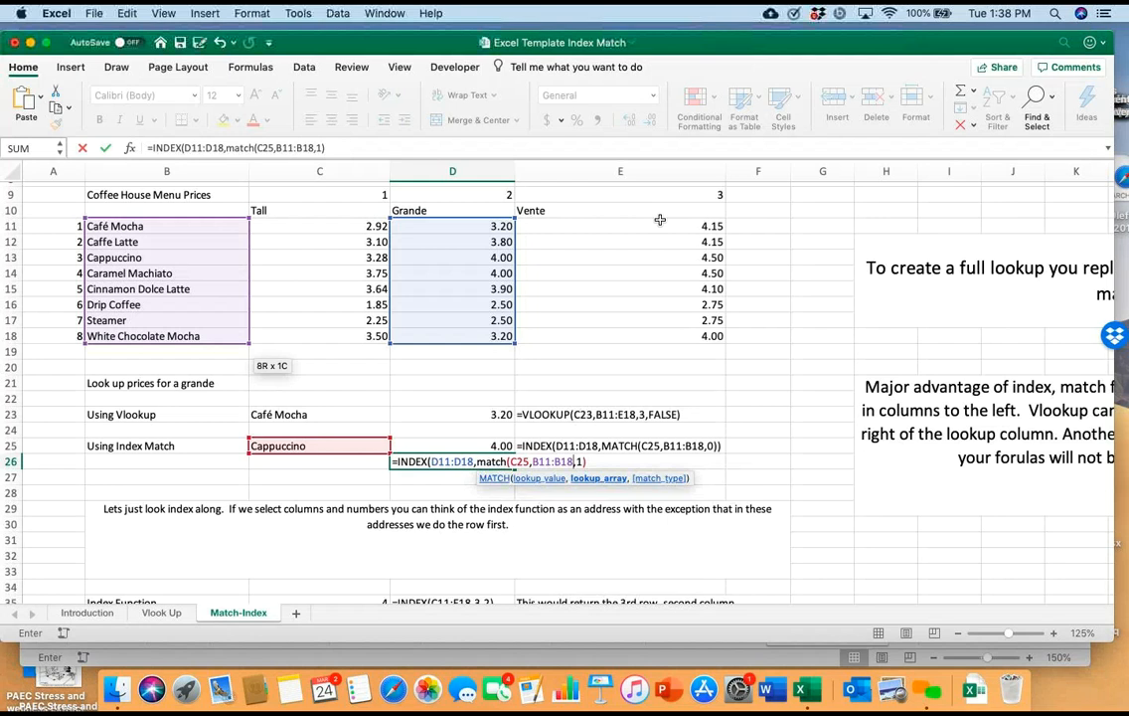
text(()
key(BackSpace)
text(),)
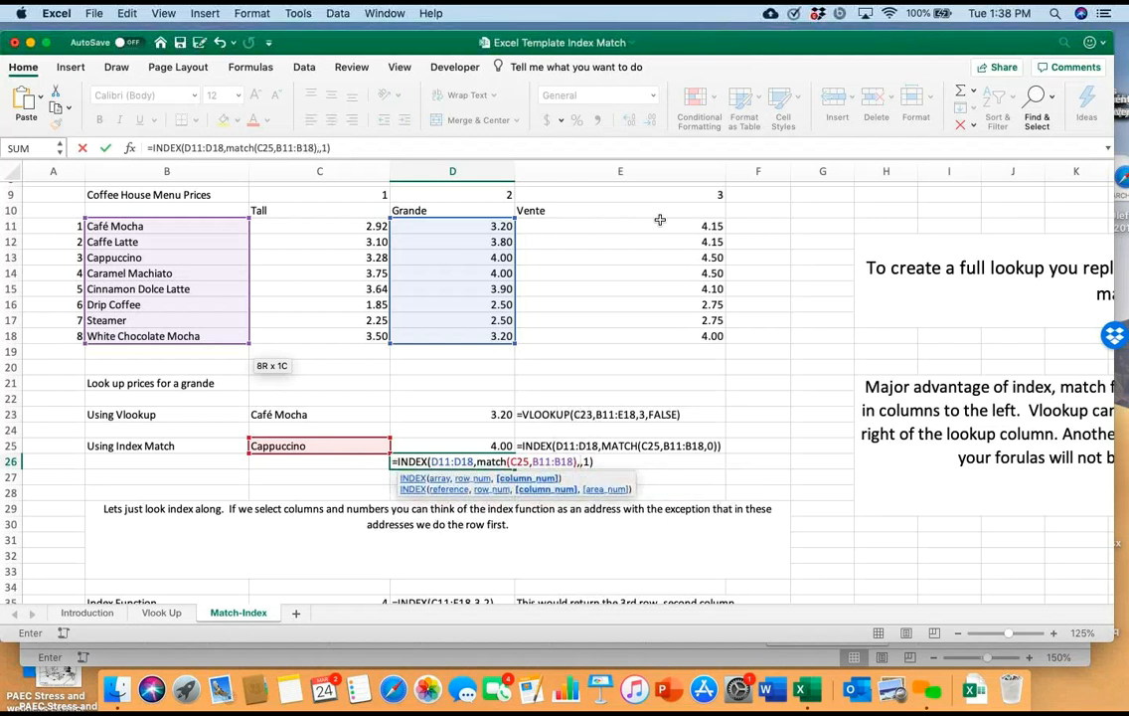
key(Return)
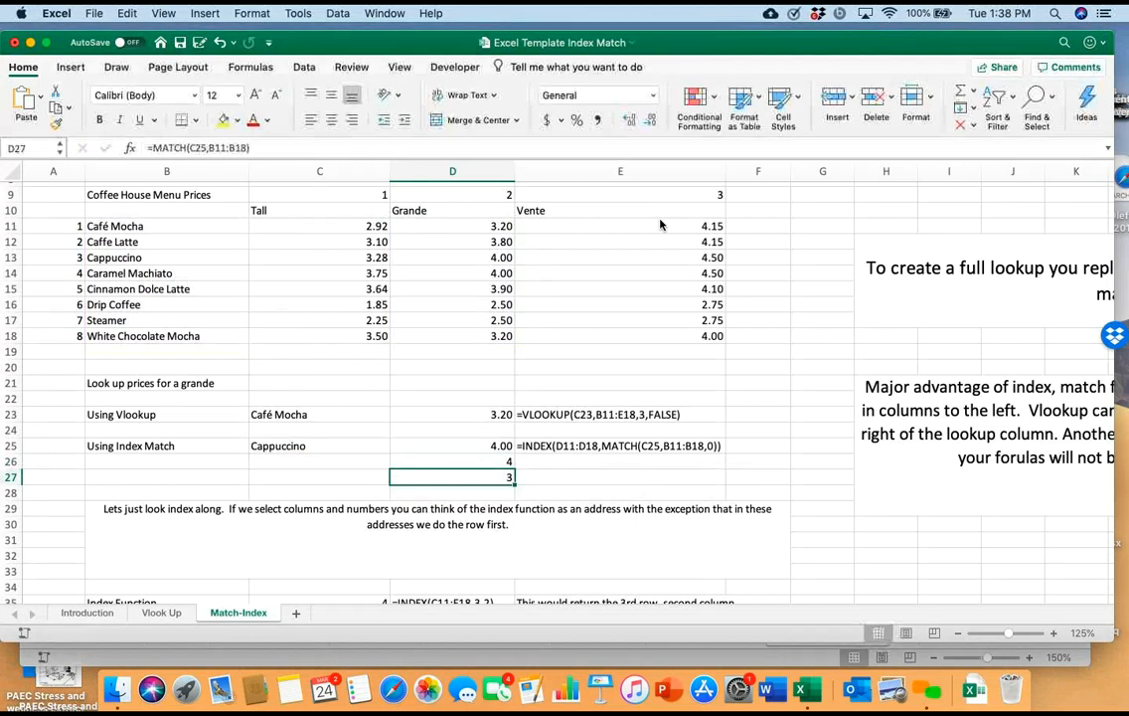
Delete the separate MATCH formula from D27
key(Up)
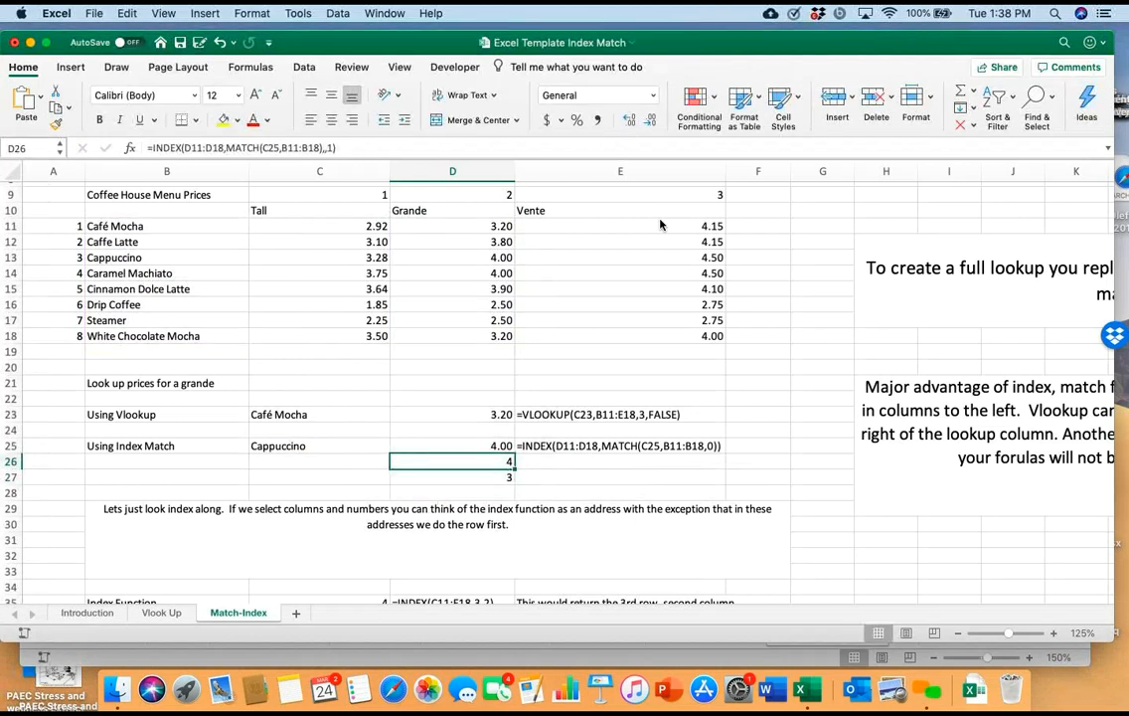
key(Down)
key(Delete)
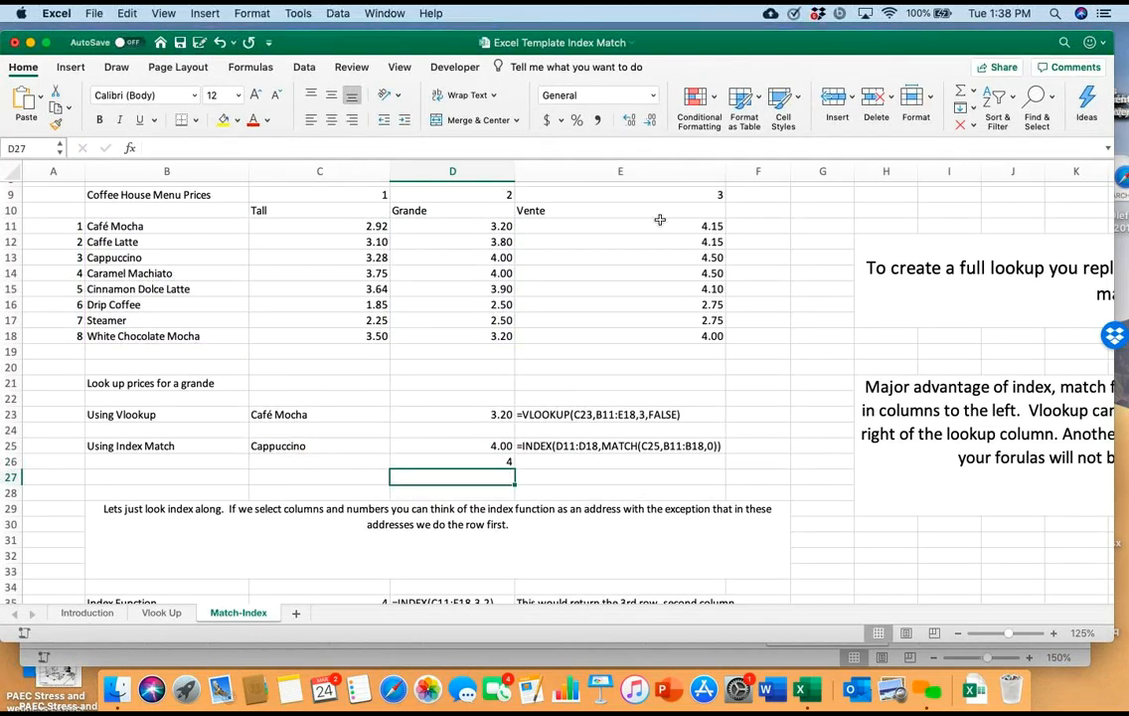
Review the arguments and referenced ranges of the combined INDEX and MATCH formula in D26 without editing it
key(Up)
key(F2)
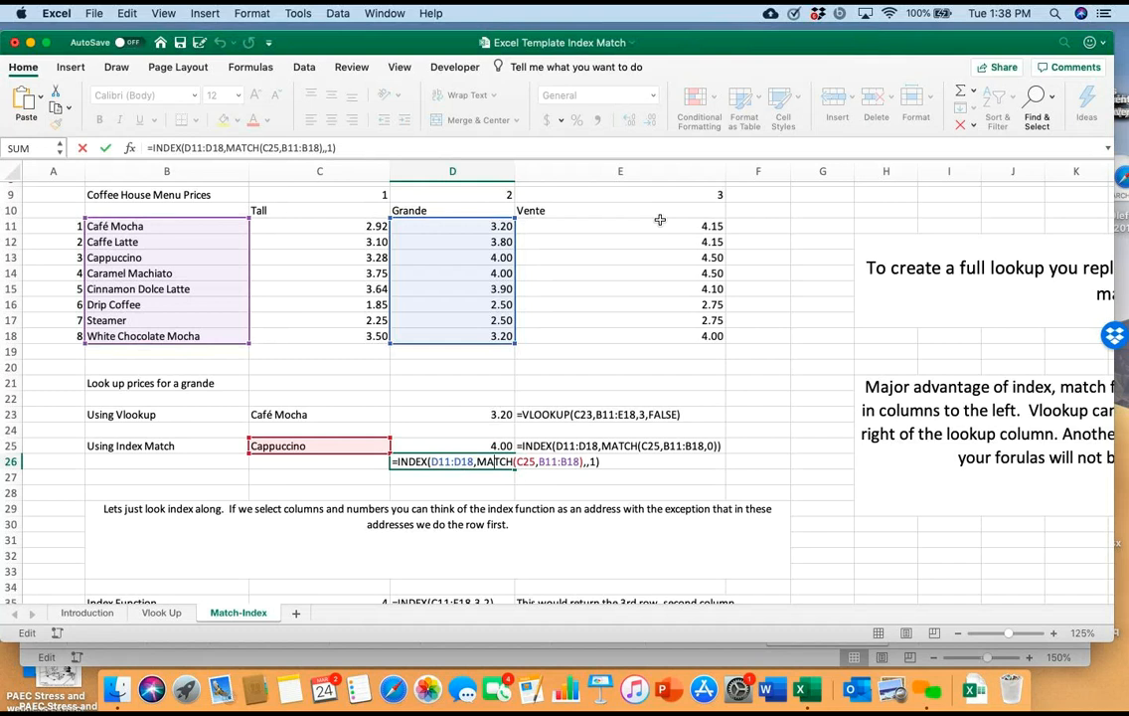
key(Return)
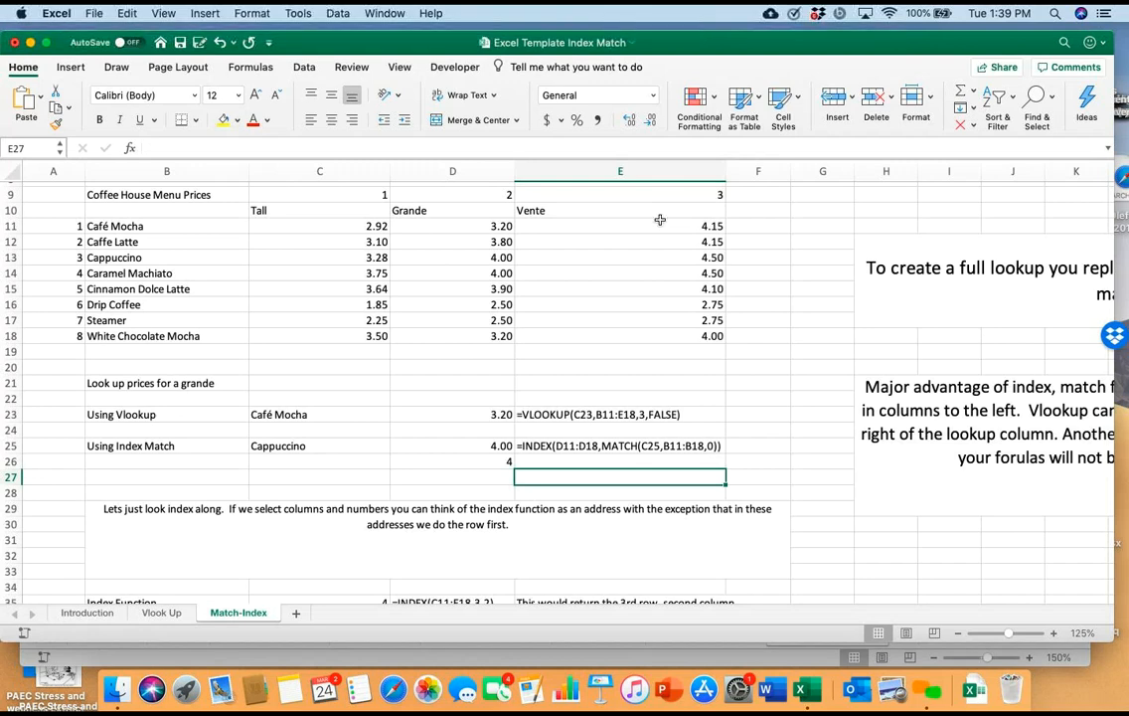
Examine the sheet's remaining lookup notes and examples, including two-dimensional lookup, added columns, non-adjacent columns and #REF! errors
scroll(660, 219, down, 10)
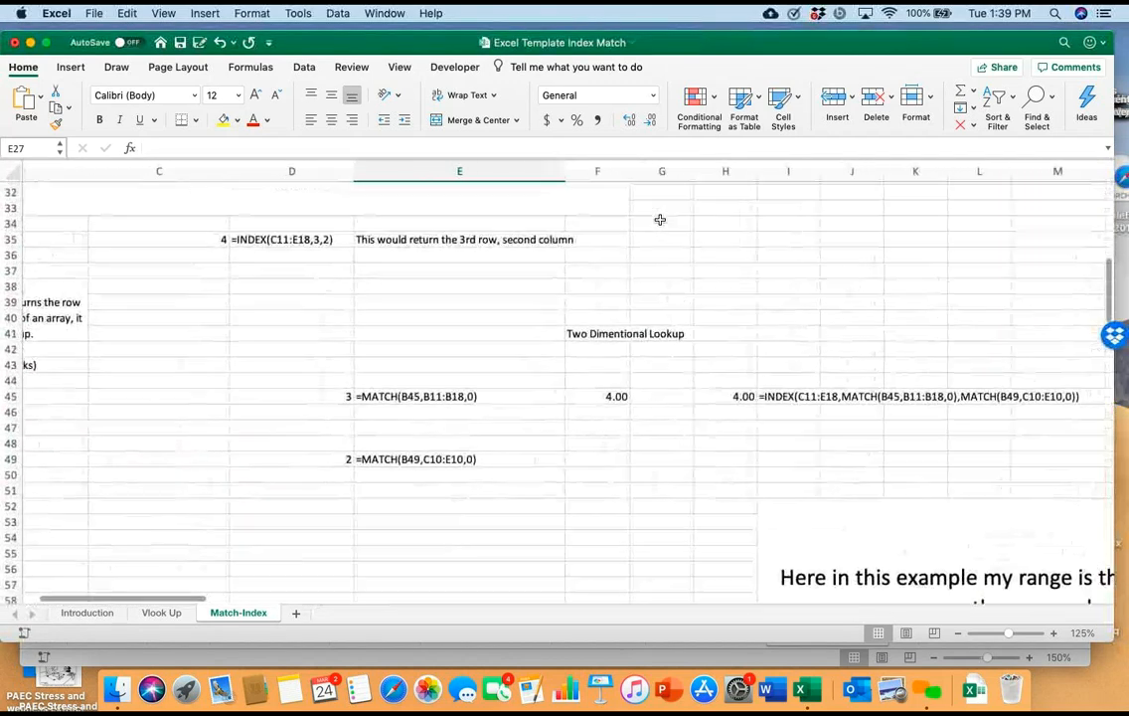
scroll(660, 220, up, 5)
scroll(660, 219, right, 3)
scroll(660, 220, down, 5)
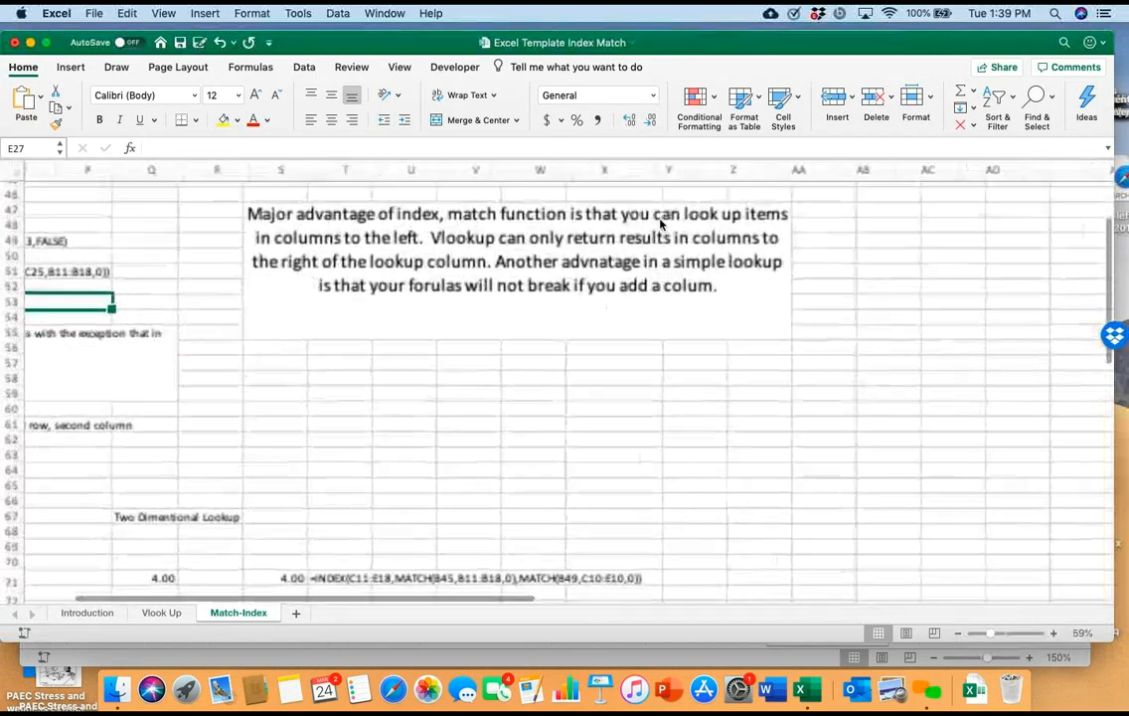
scroll(660, 224, left, 6)
scroll(659, 223, down, 1)
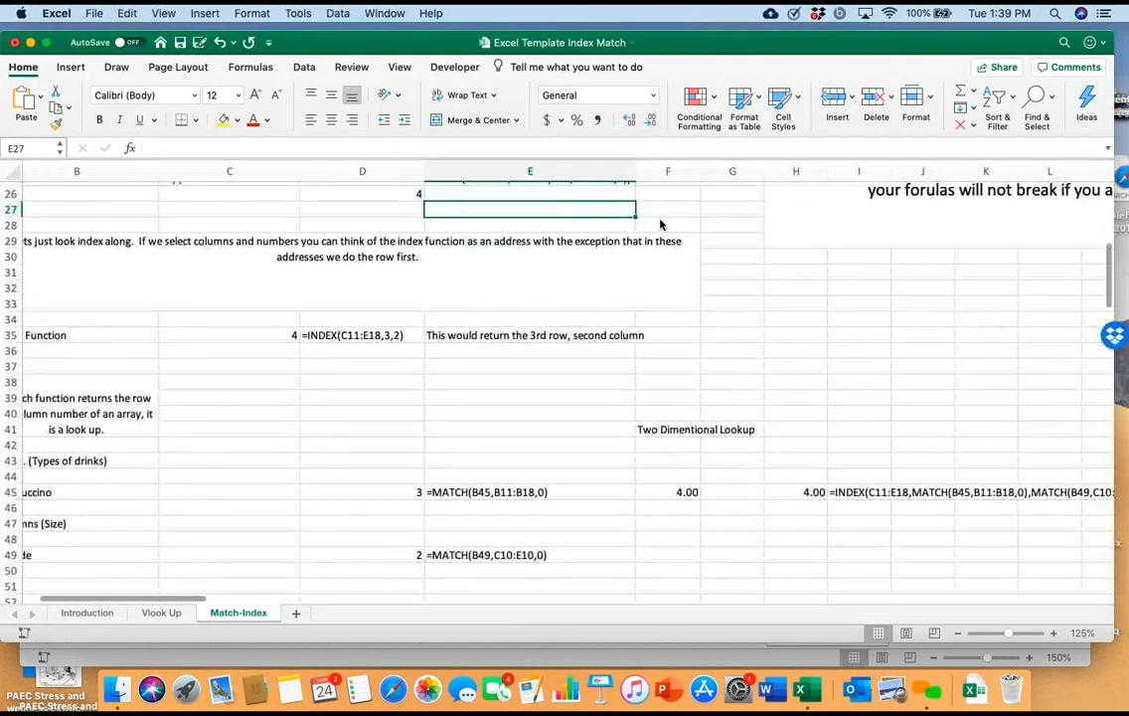
scroll(660, 224, down, 2)
scroll(659, 225, right, 1)
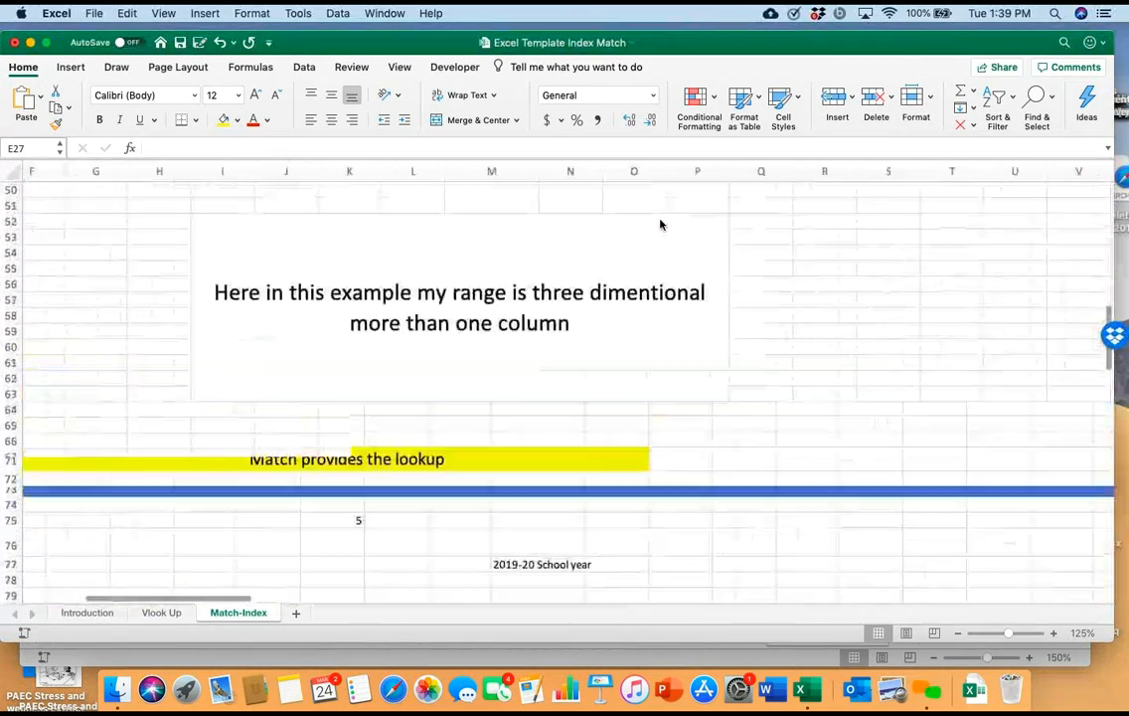
scroll(660, 224, right, 3)
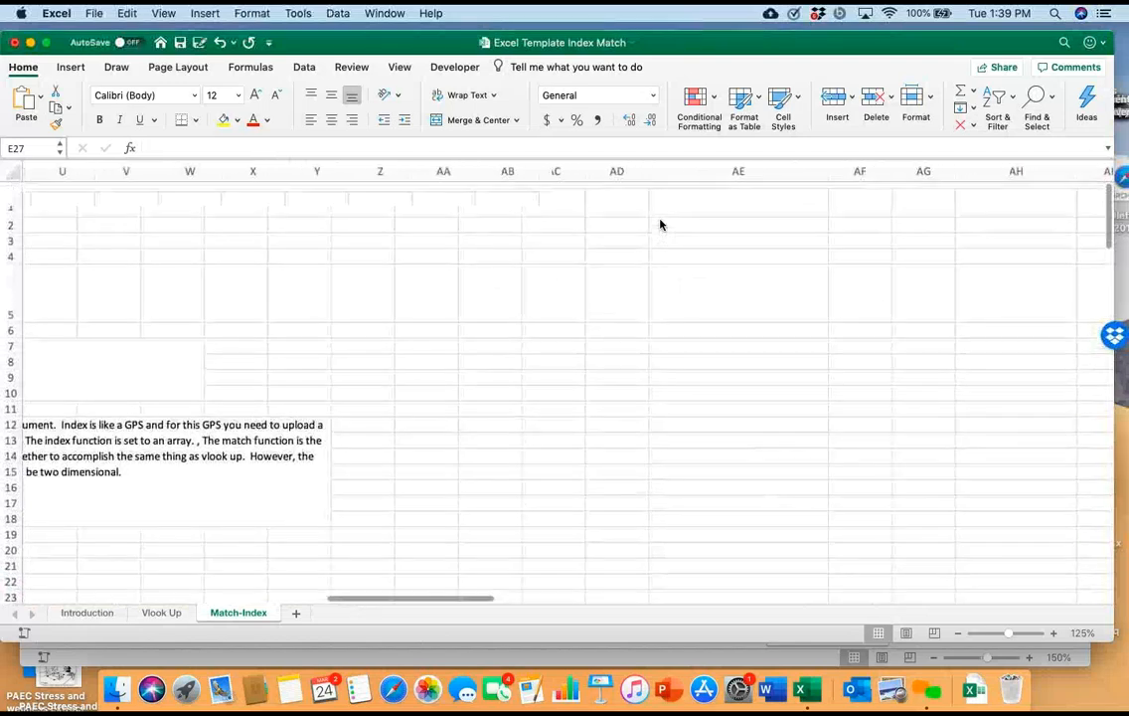
scroll(660, 224, right, 10)
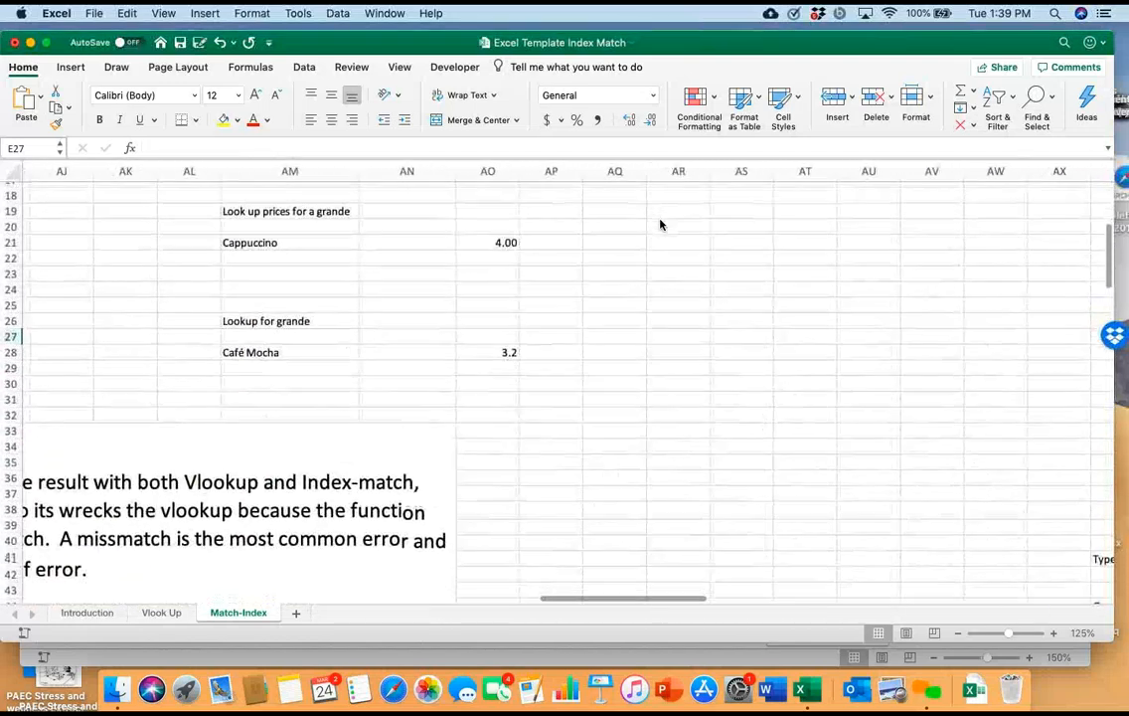
scroll(660, 224, down, 1)
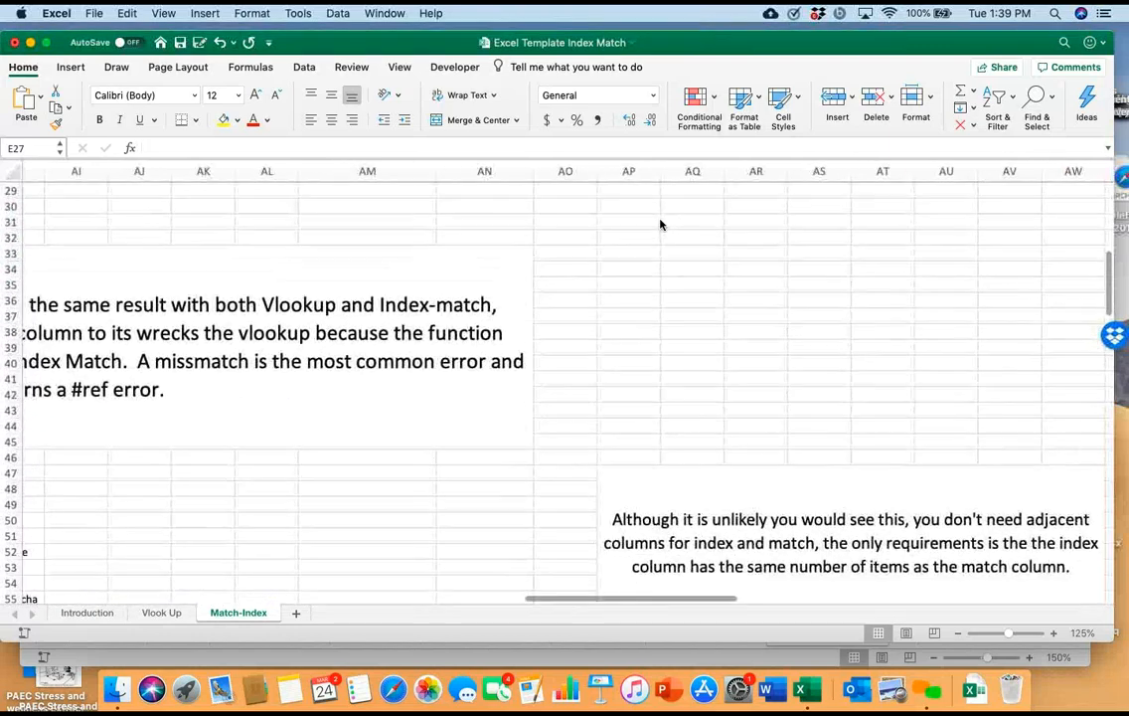
scroll(660, 224, down, 10)
scroll(660, 225, up, 7)
scroll(660, 224, left, 1)
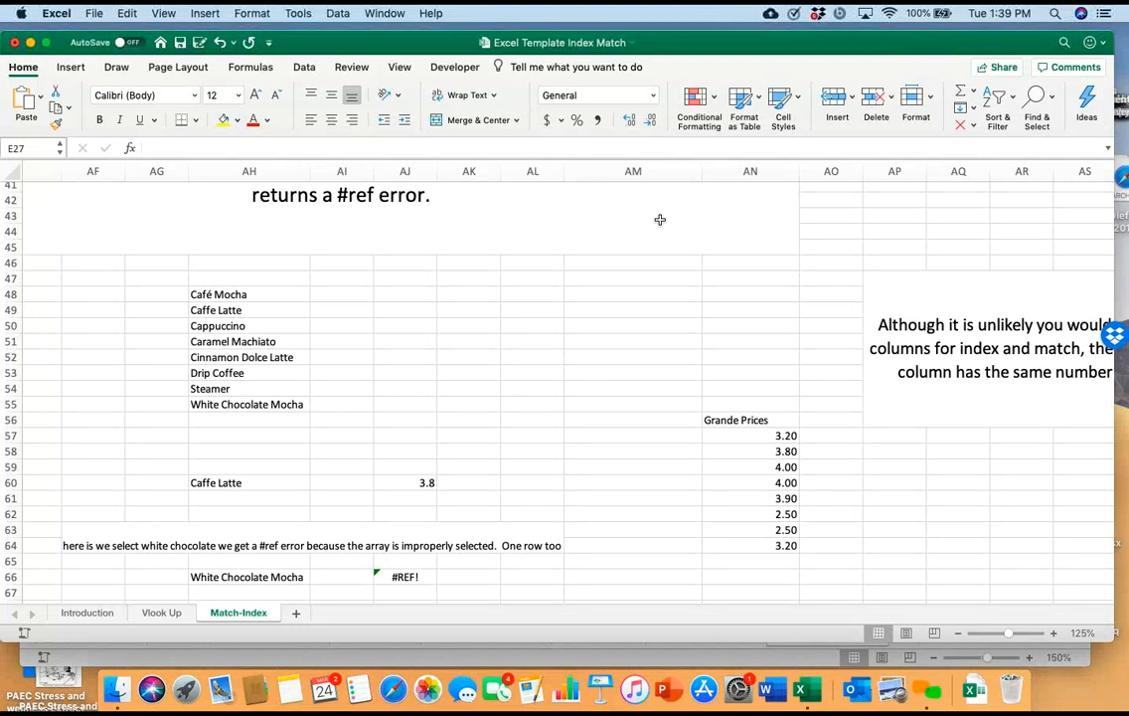
Check the lookup drinks in AH60 and AH66 and review the INDEX and MATCH formula in AJ60 without editing it
scroll(659, 219, down, 2)
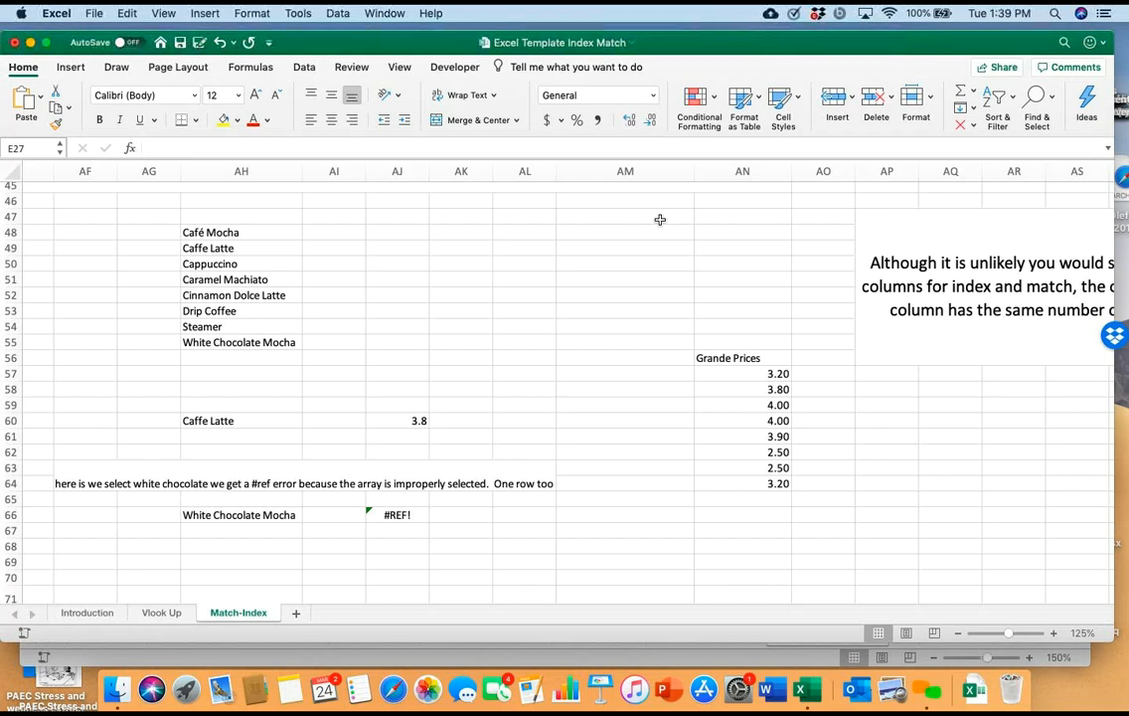
click(241, 420)
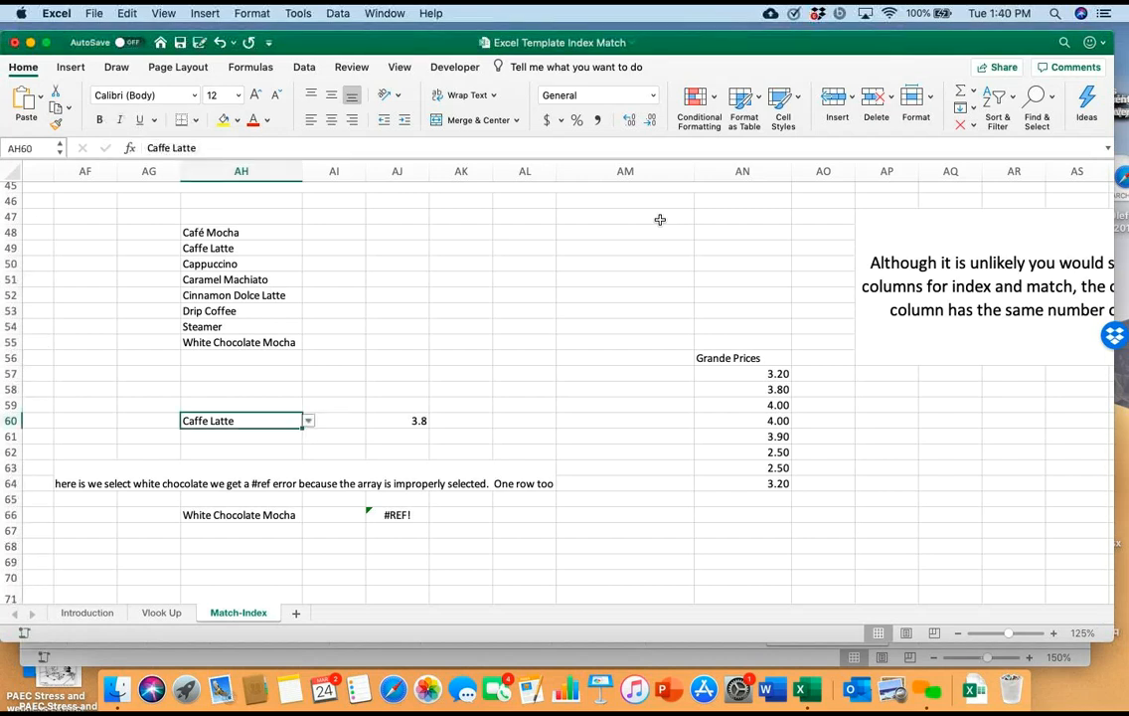
click(241, 515)
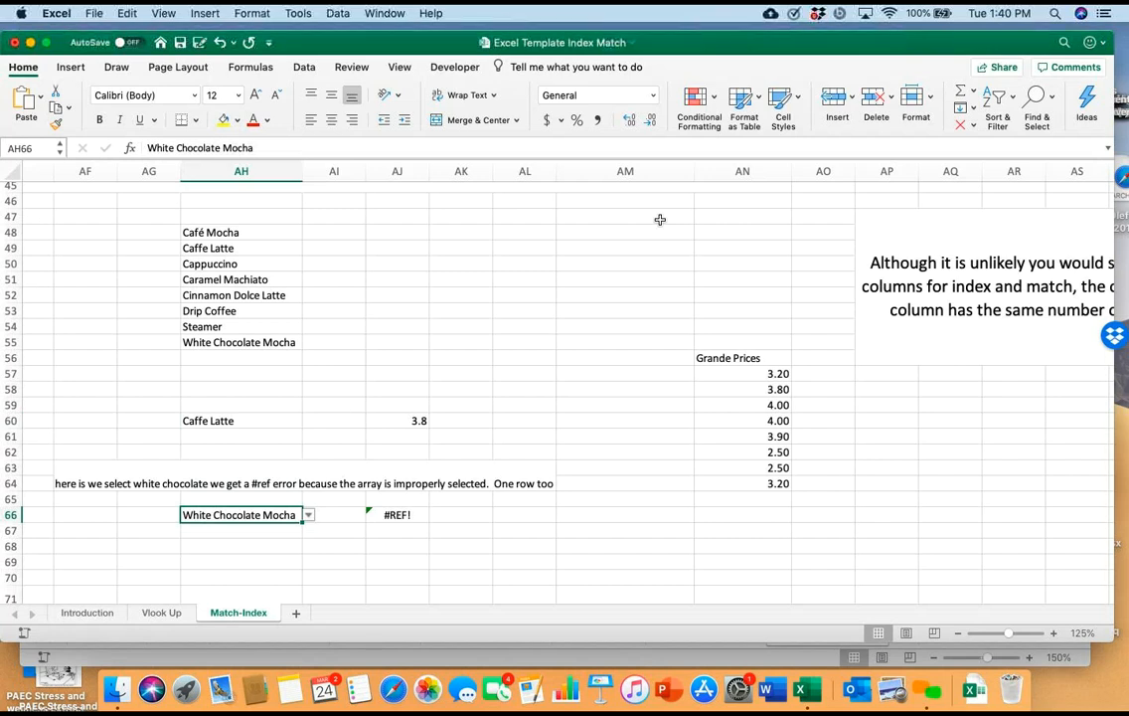
double_click(385, 420)
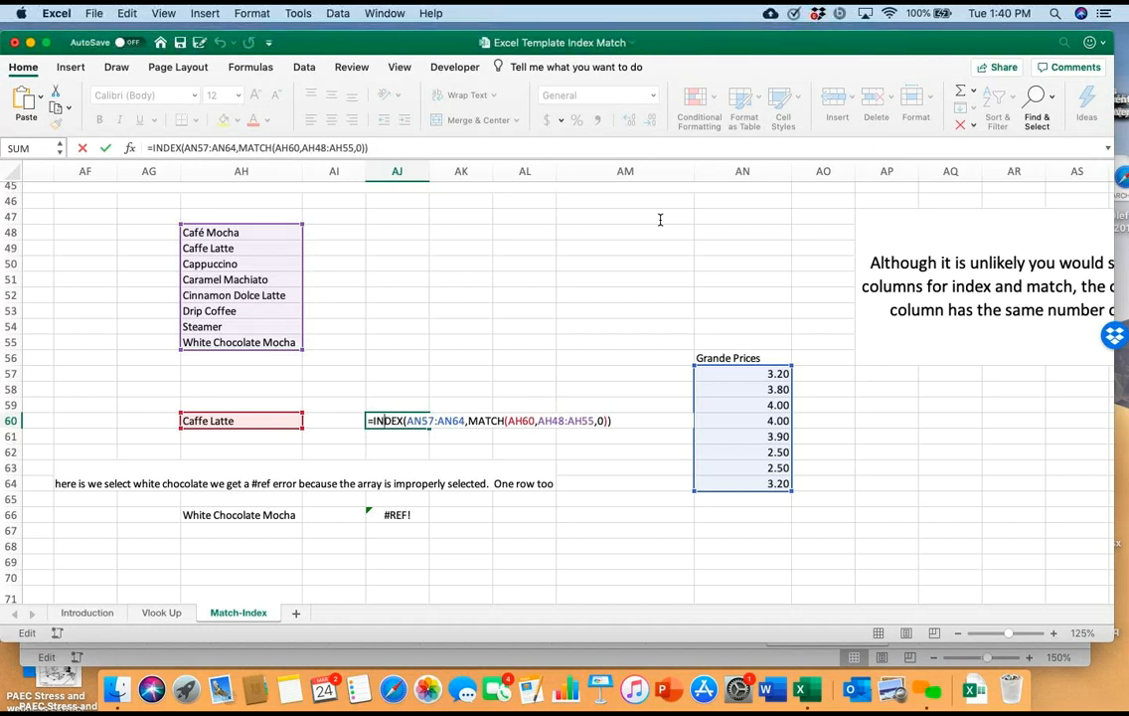
key(Return)
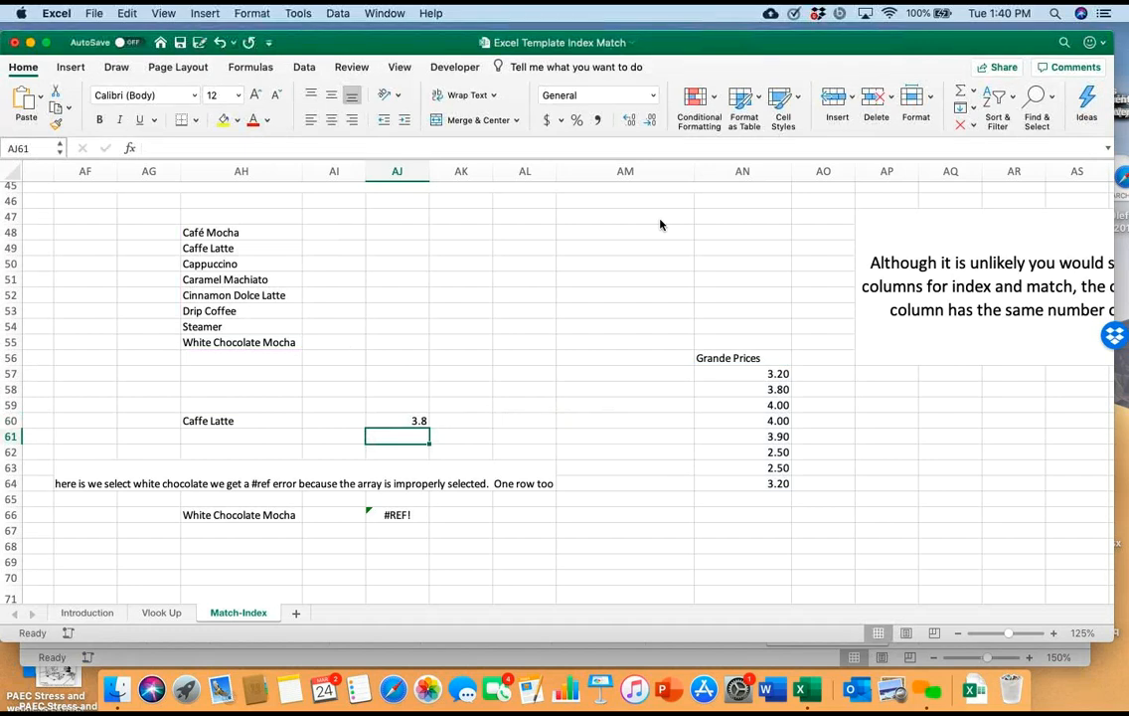
Choose Café Mocha as the lookup drink in AH60
key(Up)
key(Left)
key(Left)
key(alt+Down)
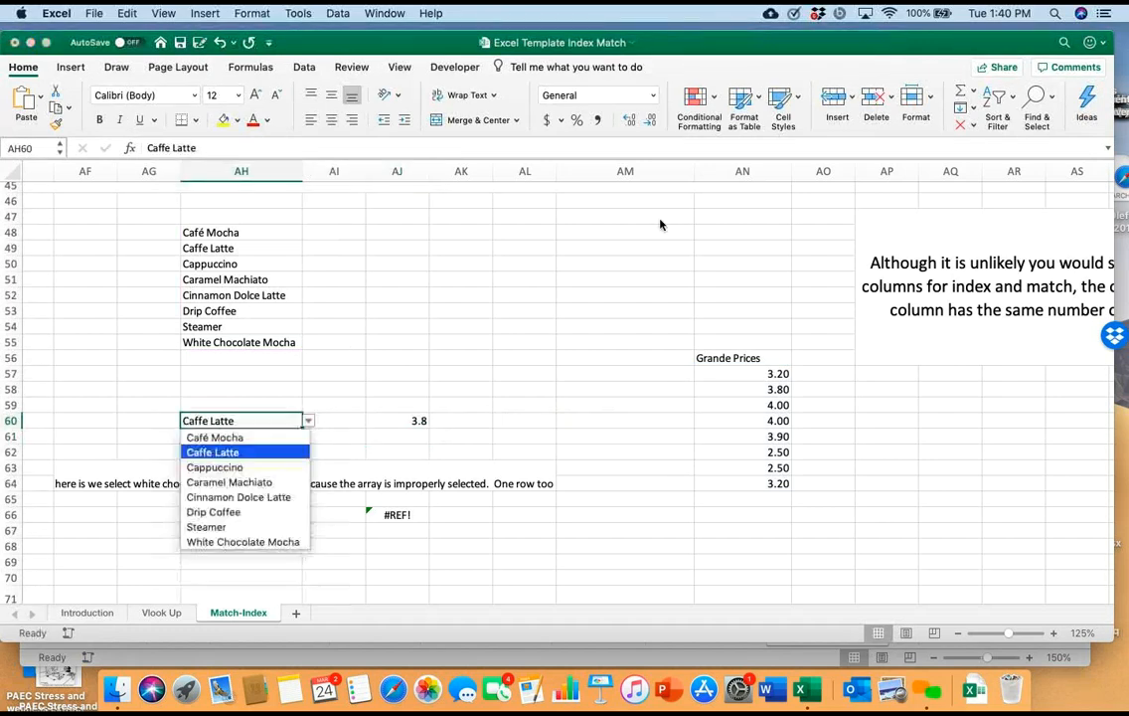
key(Up)
key(Return)
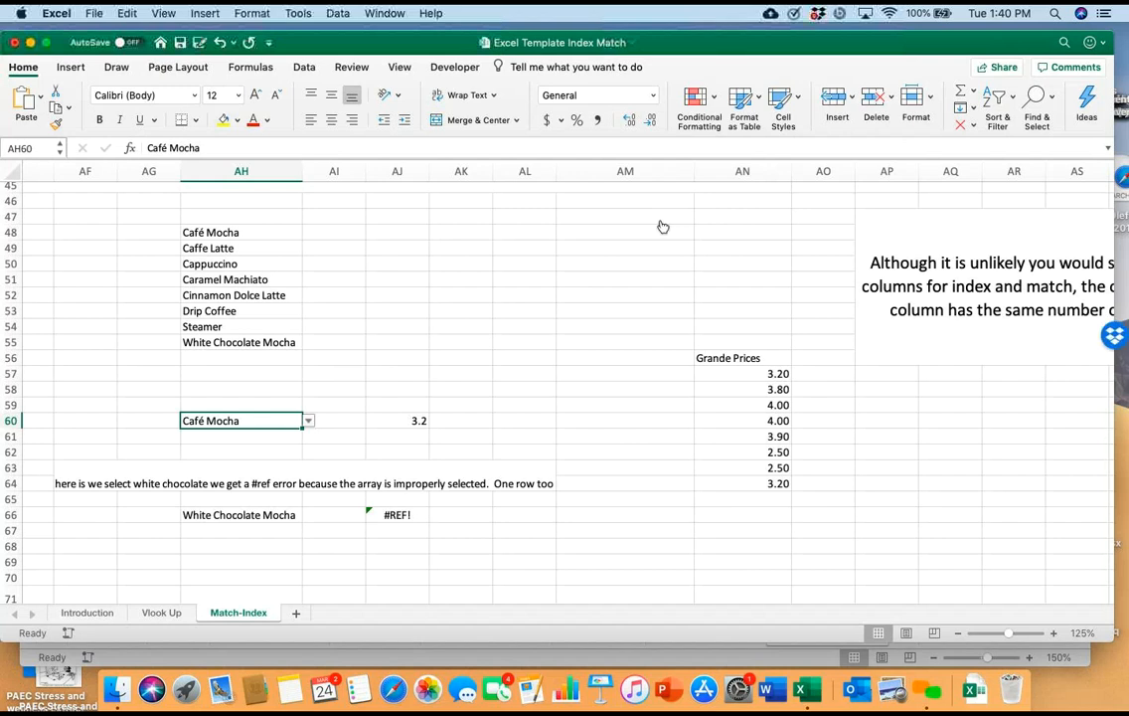
Switch the lookup drink in AH60 to Cappuccino
key(alt+Down)
key(Down)
key(Down)
key(Return)
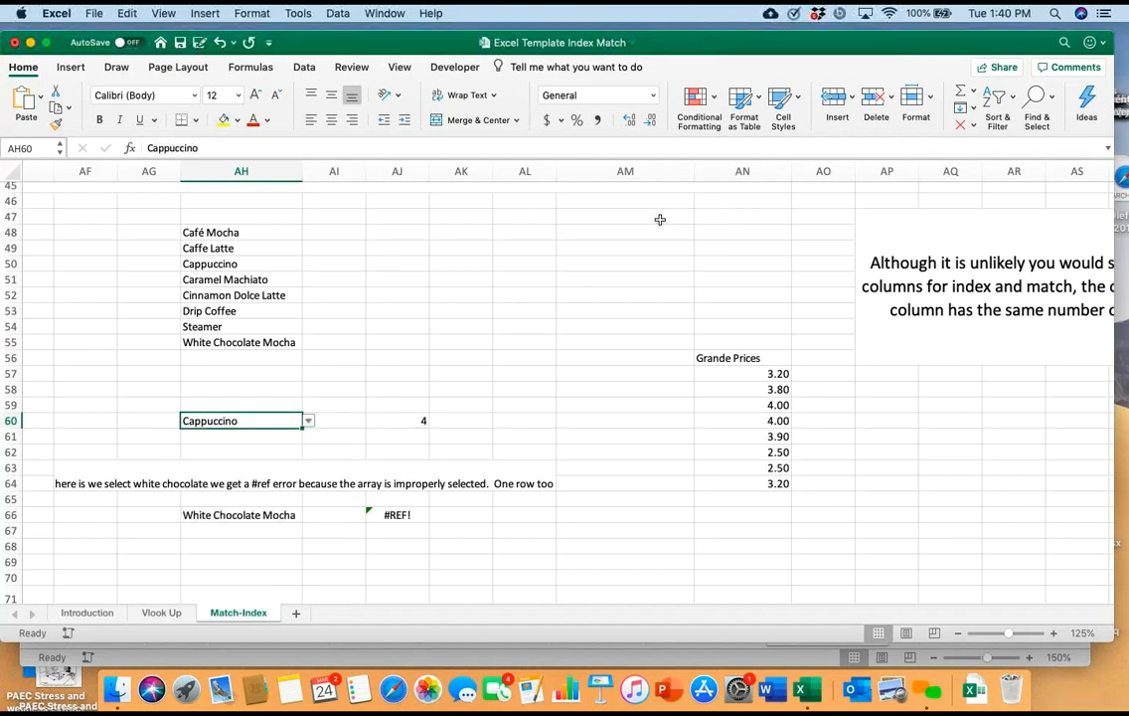
Set the lookup drink in AH60 to Cinnamon Dolce Latte
key(alt+Down)
key(Down)
key(Down)
key(Return)
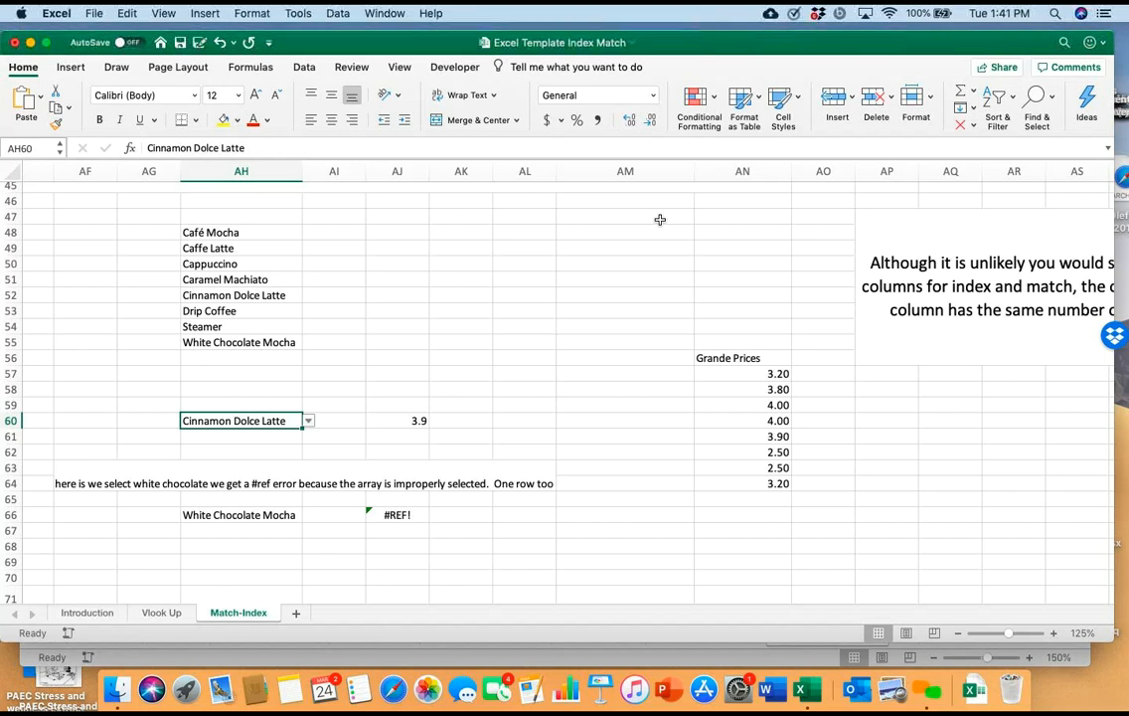
Inspect the INDEX and MATCH formula in AJ66 and its highlighted ranges without editing it
key(Down)
key(Down)
key(Down)
key(Down)
key(Down)
key(Down)
key(Right)
key(Right)
key(F2)
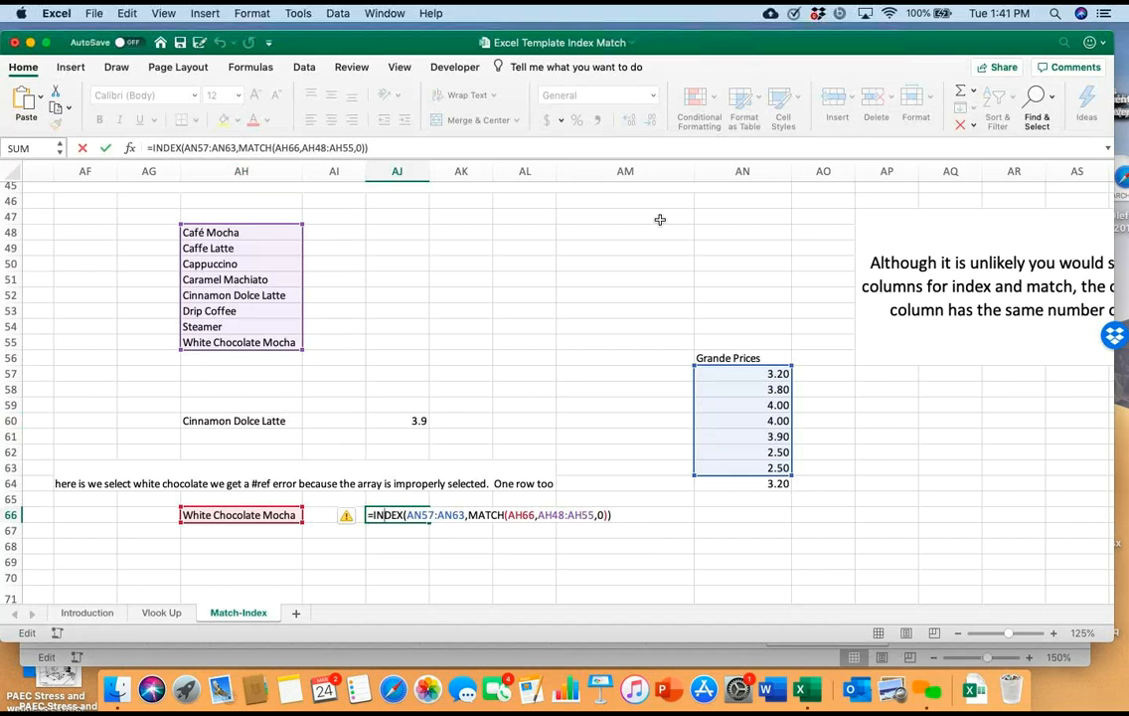
scroll(659, 220, down, 2)
scroll(660, 219, up, 2)
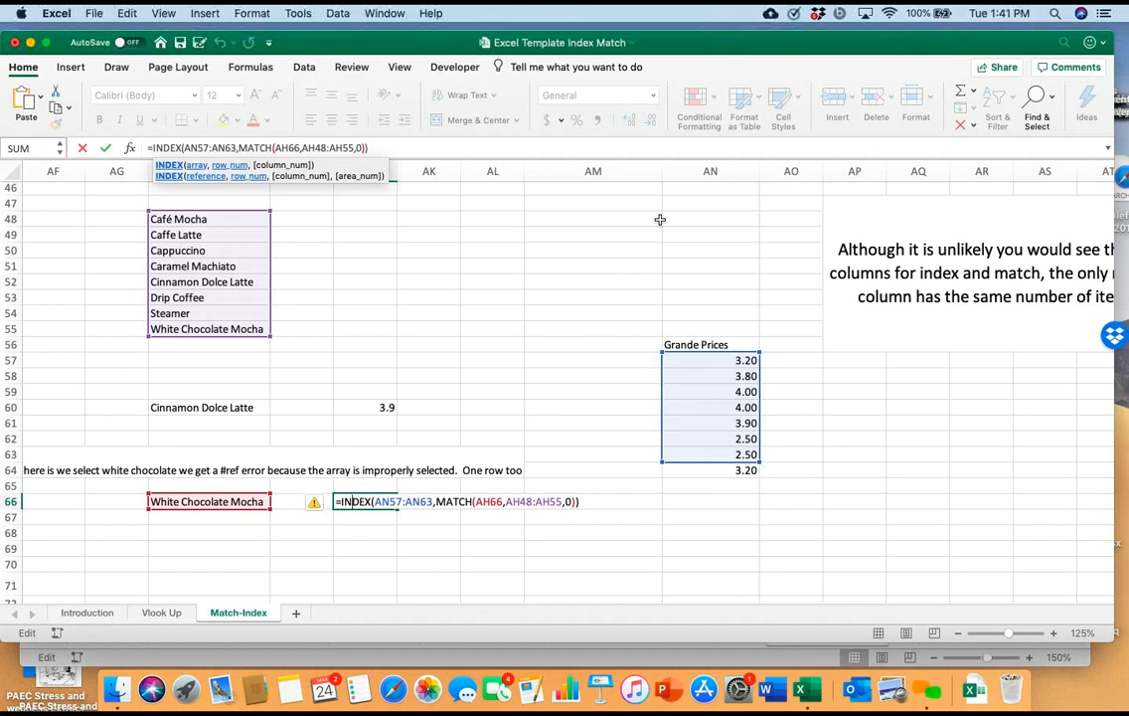
key(Escape)
Choose Café Mocha as the lookup drink in AH66
key(Left)
key(Left)
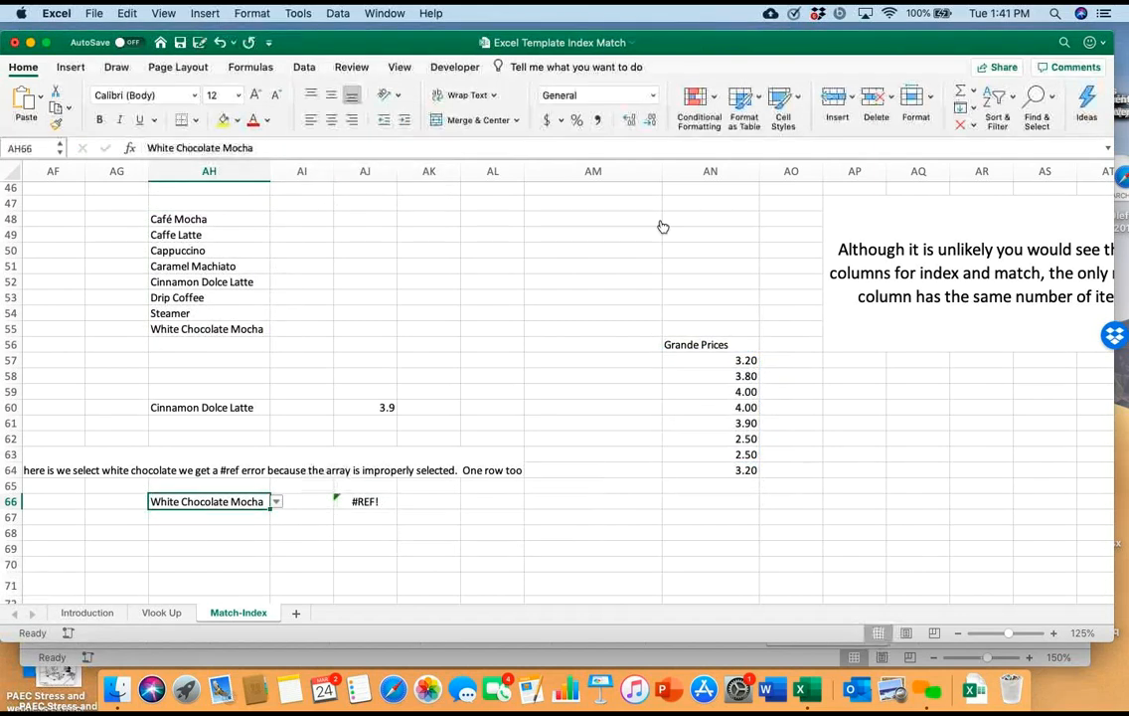
key(alt+Down)
key(Up)
key(Up)
key(Up)
key(Up)
key(Up)
key(Up)
key(Up)
key(Return)
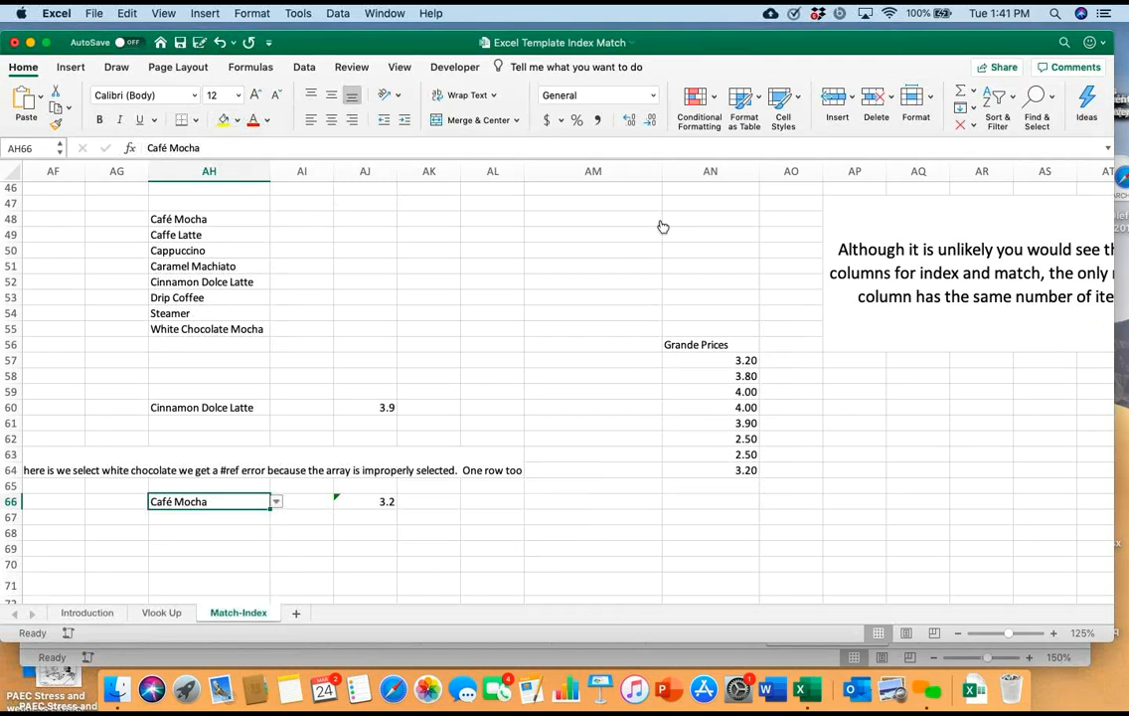
Set the lookup drink in AH66 back to White Chocolate Mocha
key(alt+Down)
key(Down)
key(Down)
key(Down)
key(Down)
key(Down)
key(Down)
key(Down)
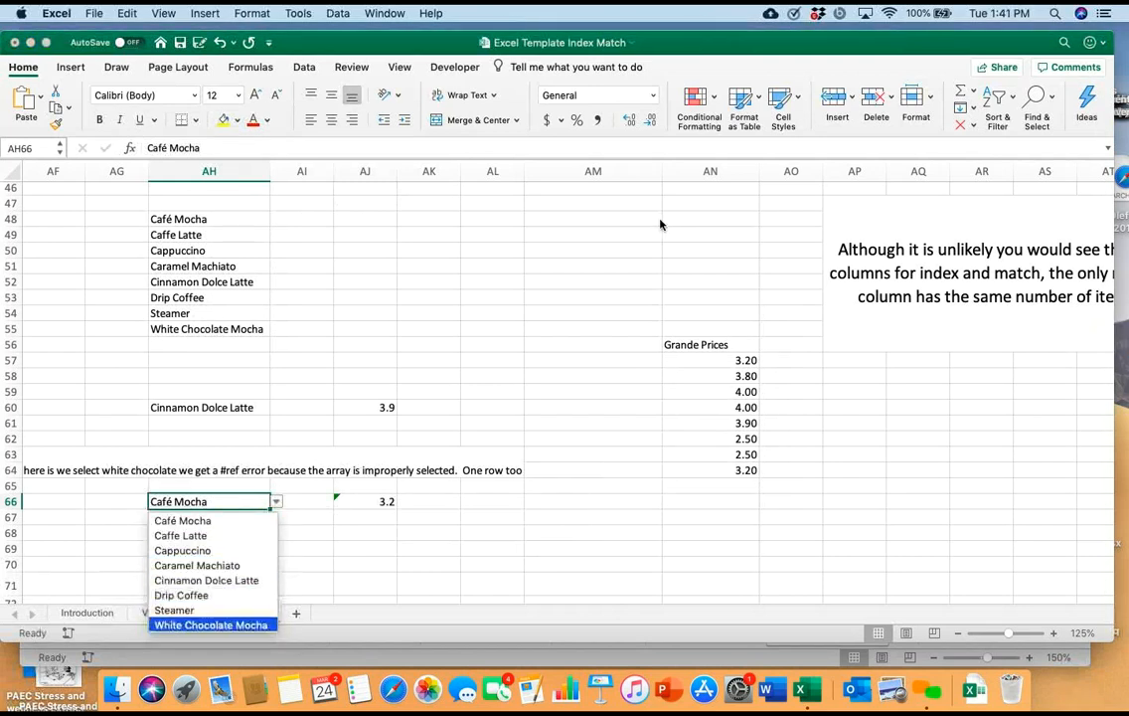
key(Return)
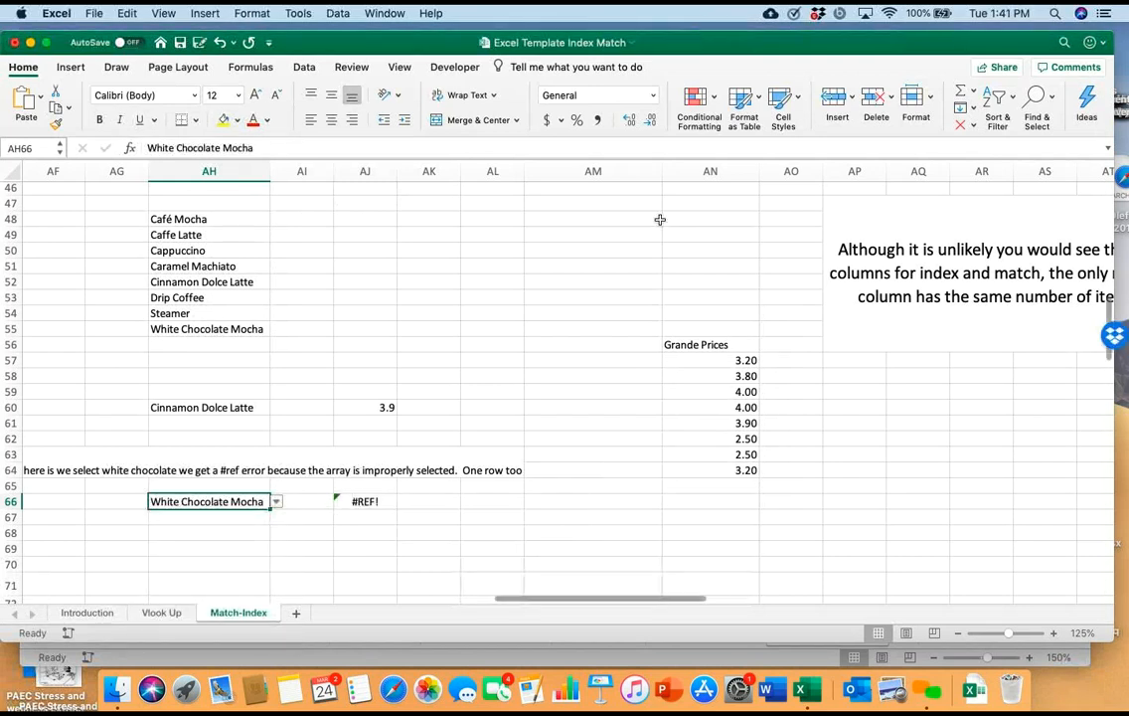
Compare the Grande Prices array in the AJ66 formula with its drink-name array, leaving the formula unchanged
scroll(660, 220, up, 5)
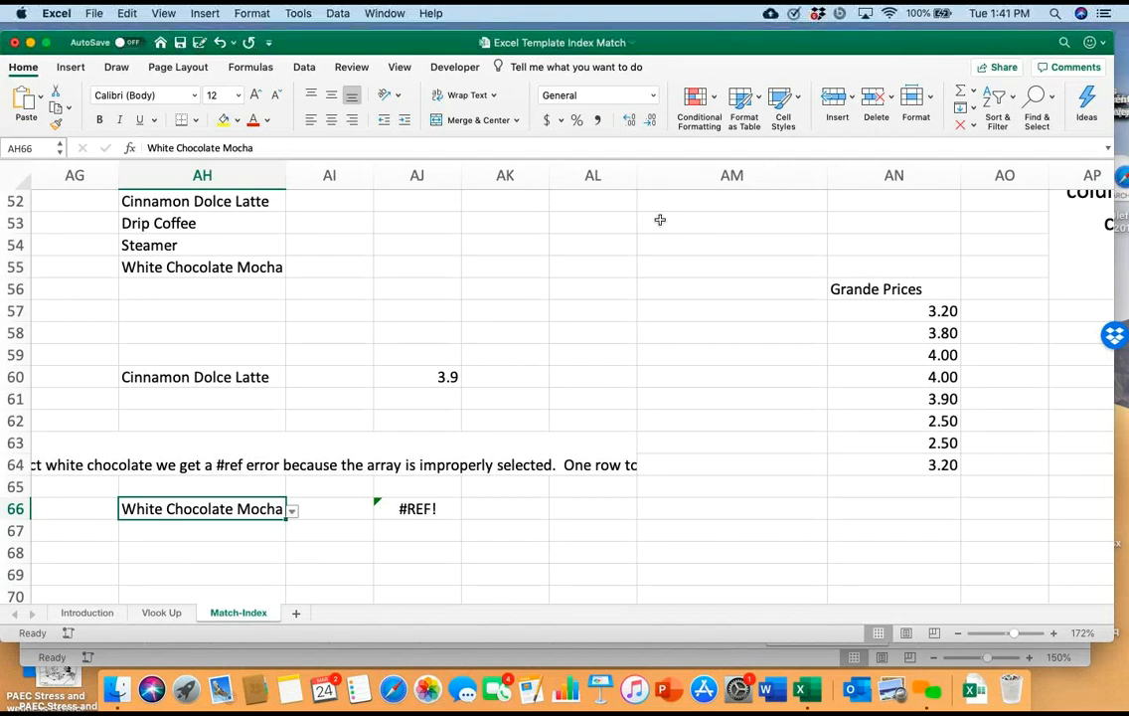
double_click(419, 509)
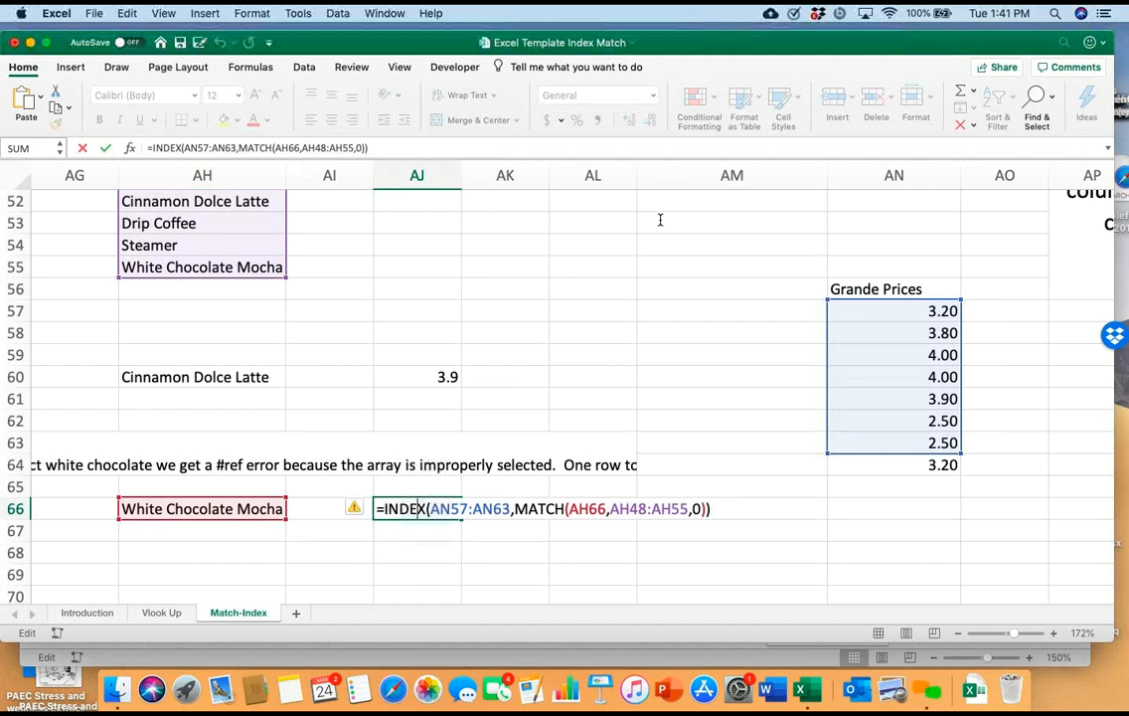
scroll(659, 219, up, 3)
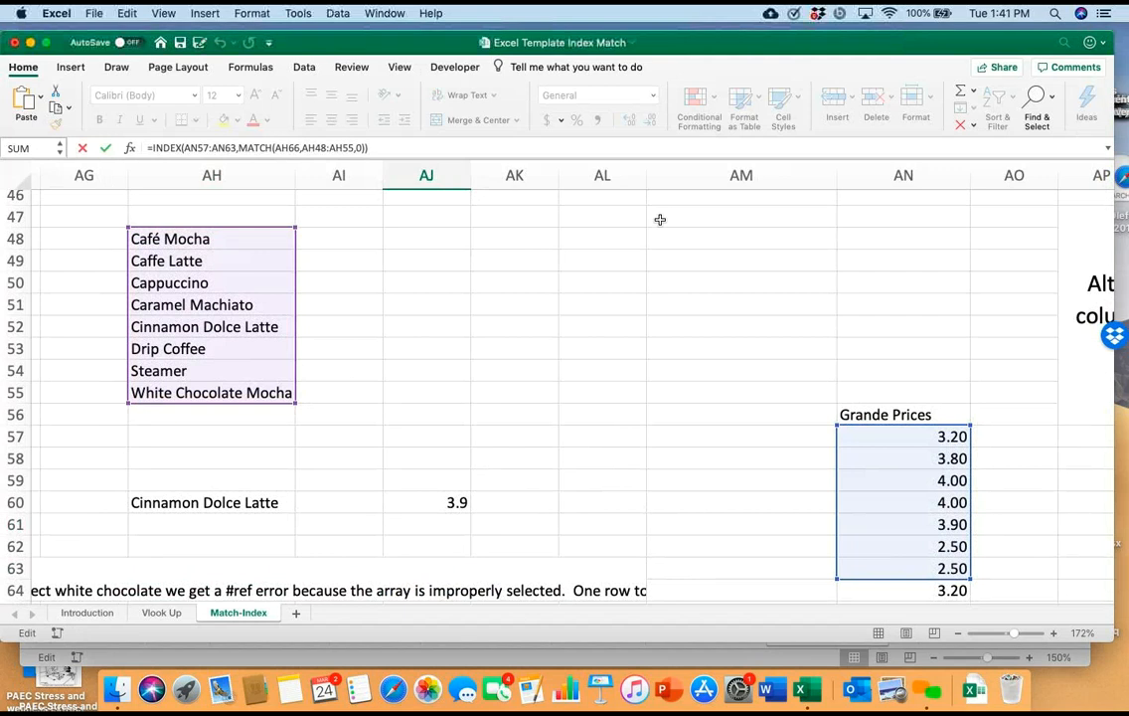
scroll(659, 220, down, 3)
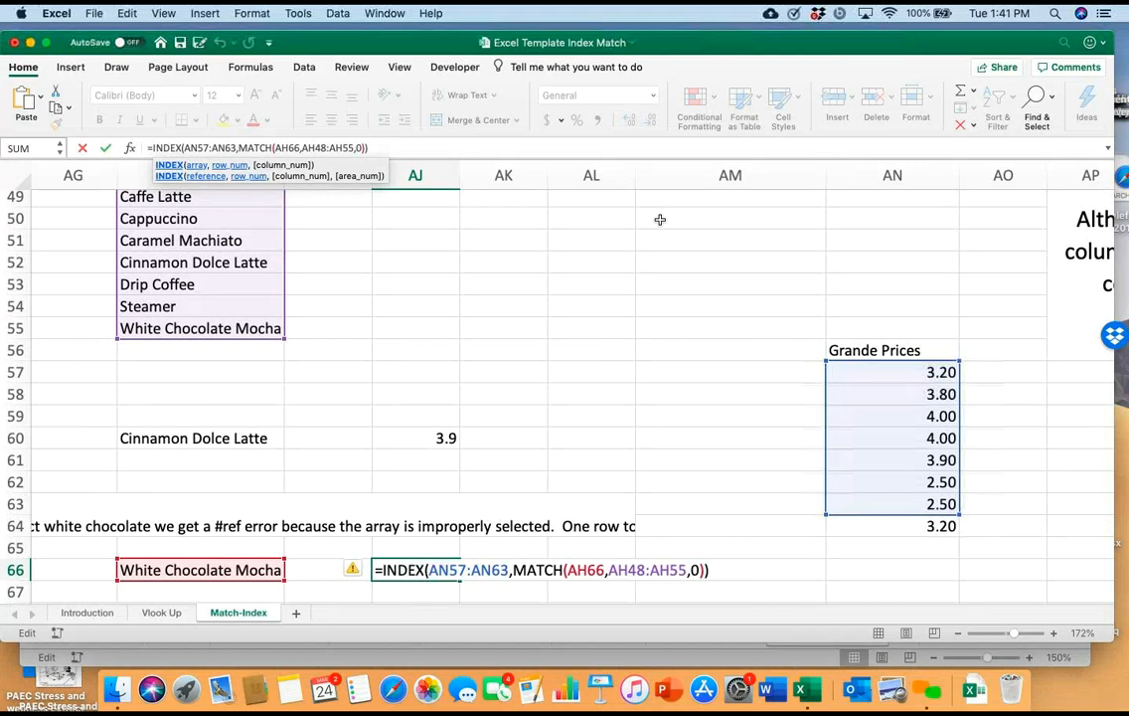
click(731, 482)
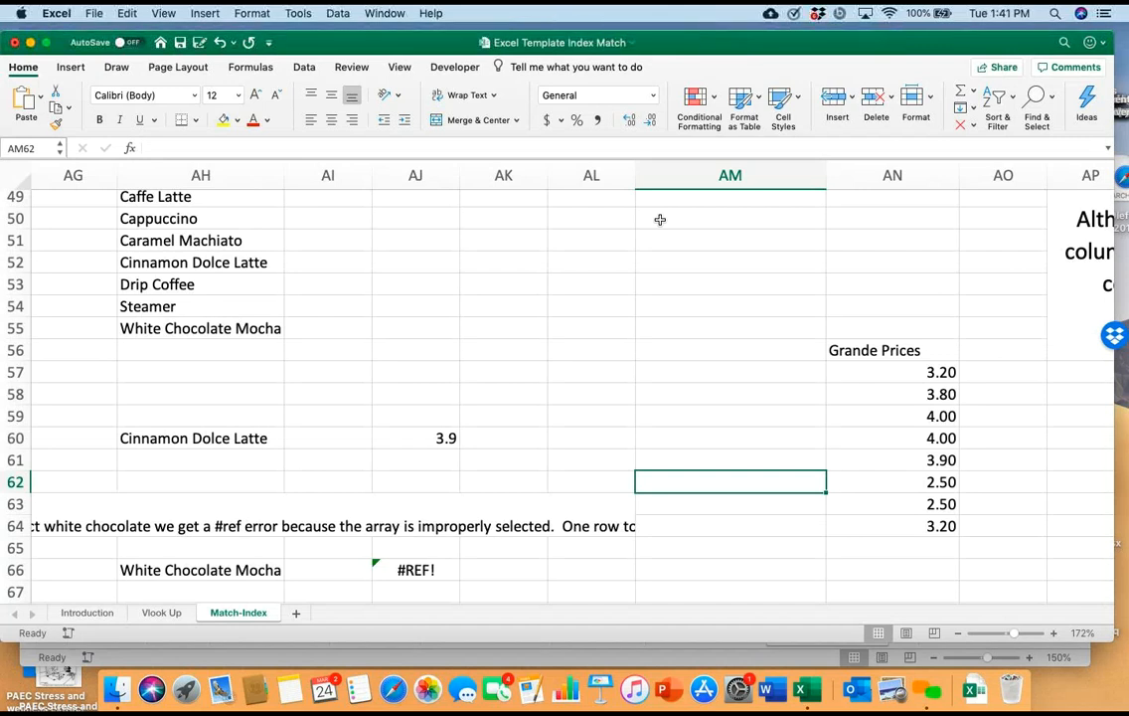
Examine the salary schedules by years and education level and the employee tables with step, education and salary further down the sheet
scroll(660, 218, left, 15)
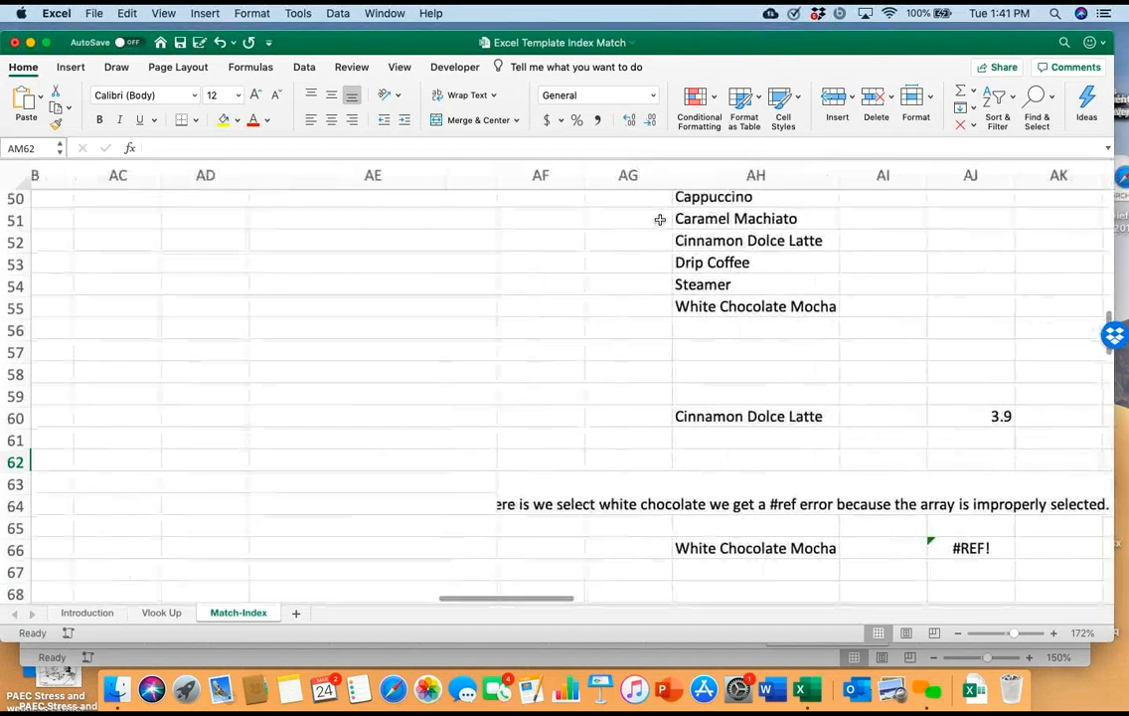
scroll(660, 219, left, 15)
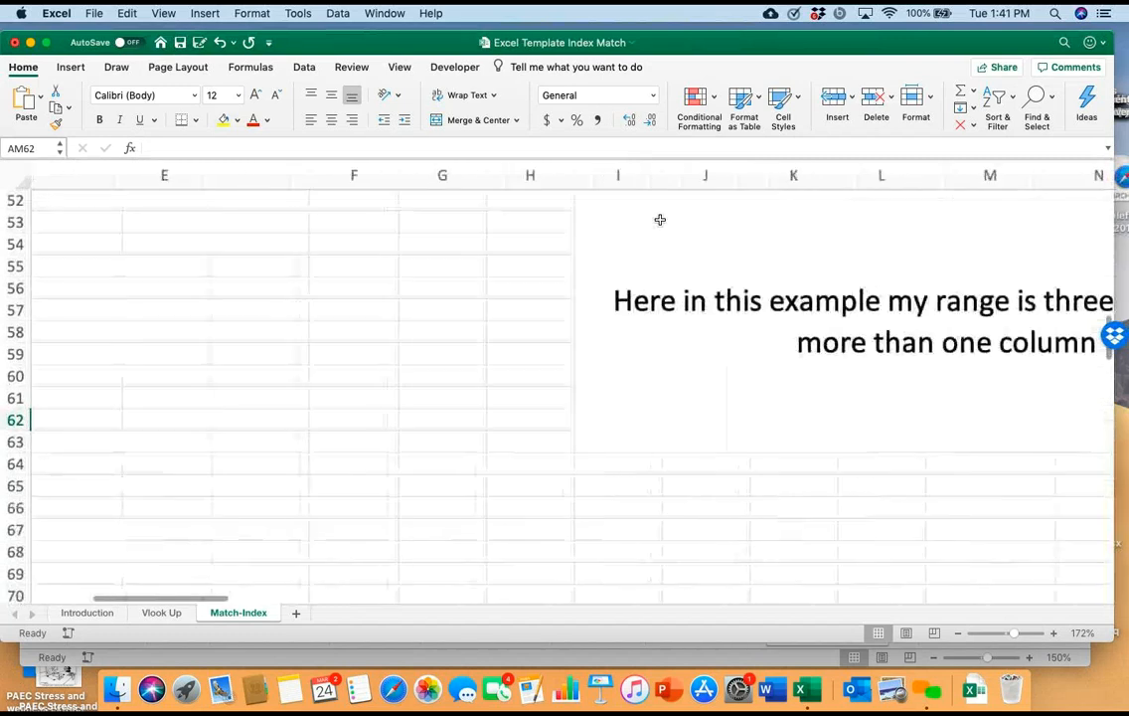
scroll(660, 219, left, 5)
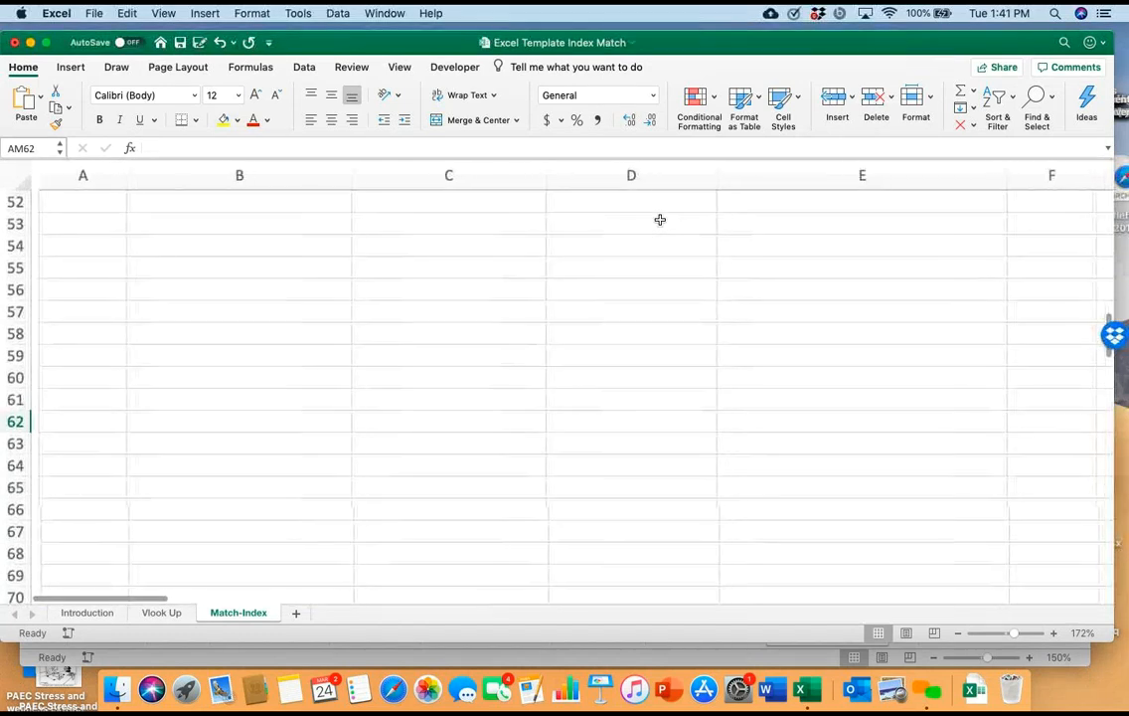
scroll(660, 219, left, 2)
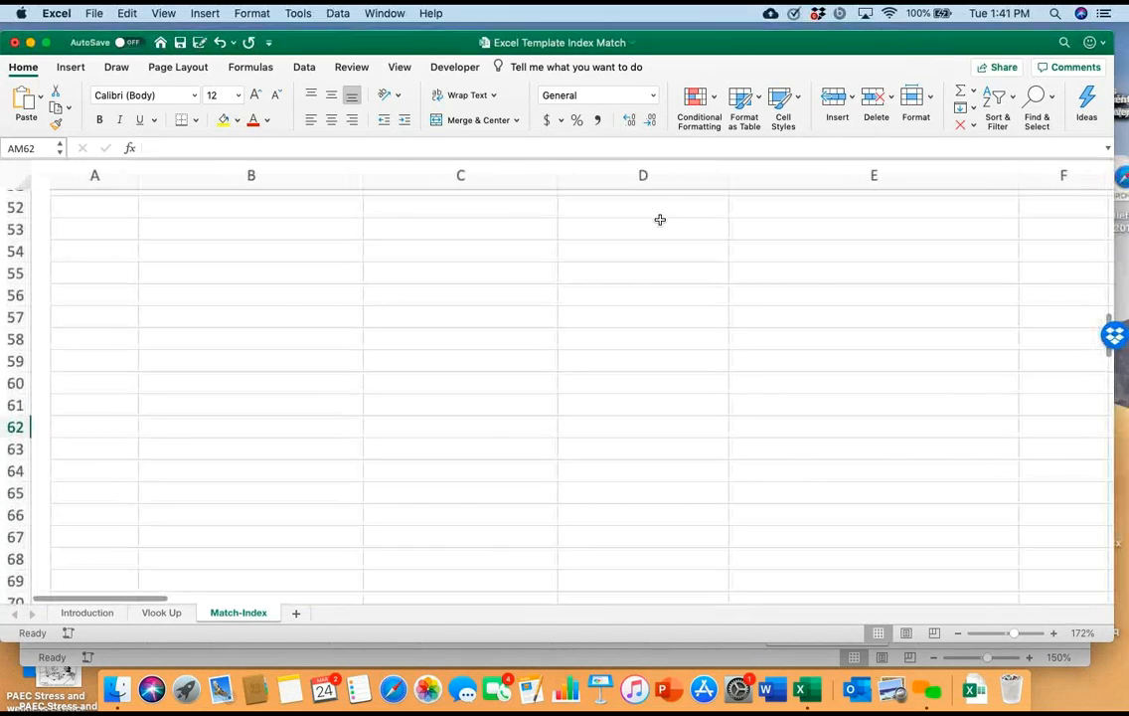
scroll(660, 219, up, 2)
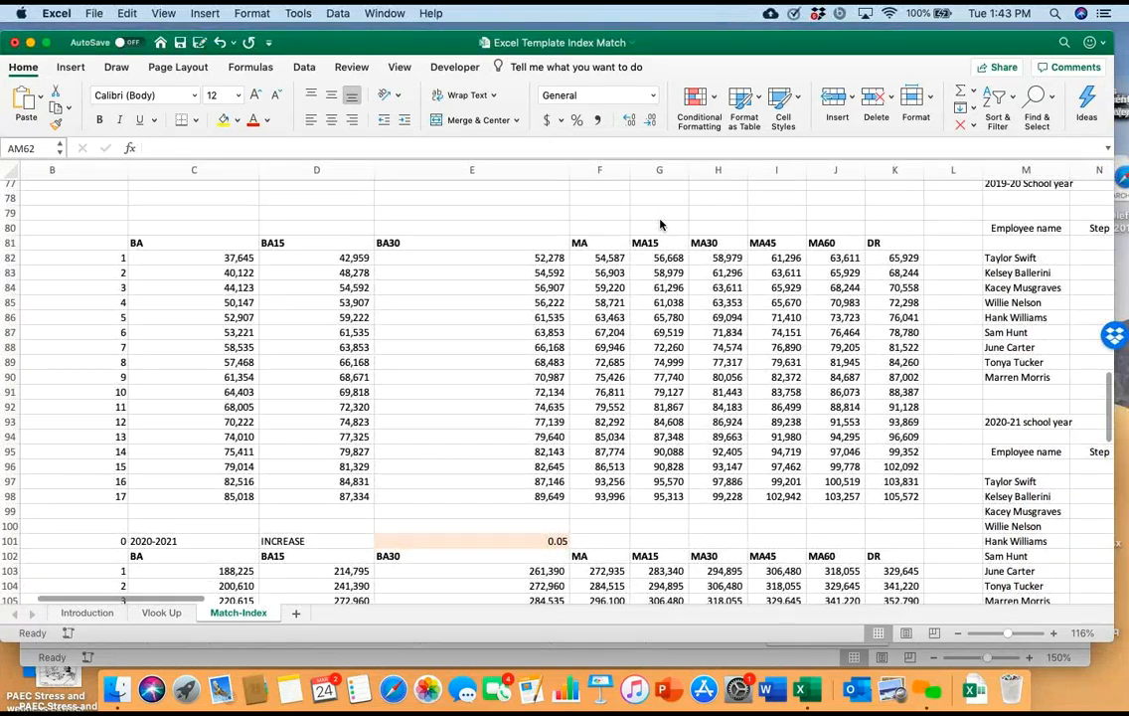
scroll(660, 224, left, 1)
scroll(659, 224, up, 1)
scroll(660, 224, down, 1)
scroll(659, 225, left, 1)
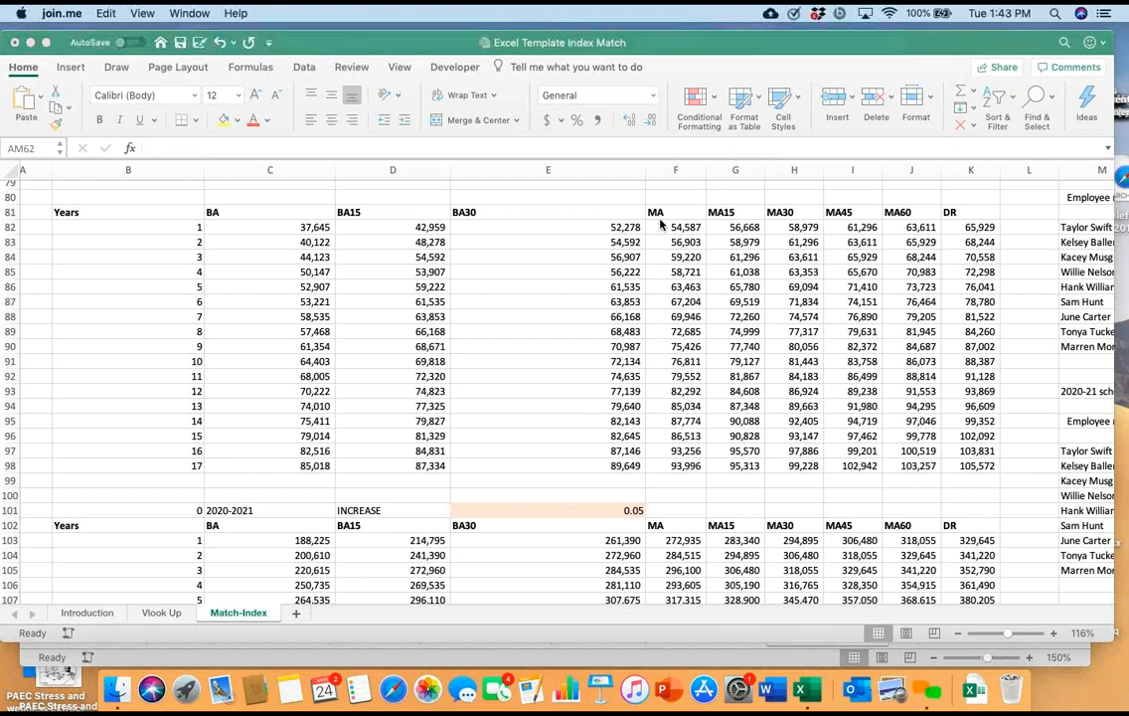
scroll(660, 224, right, 10)
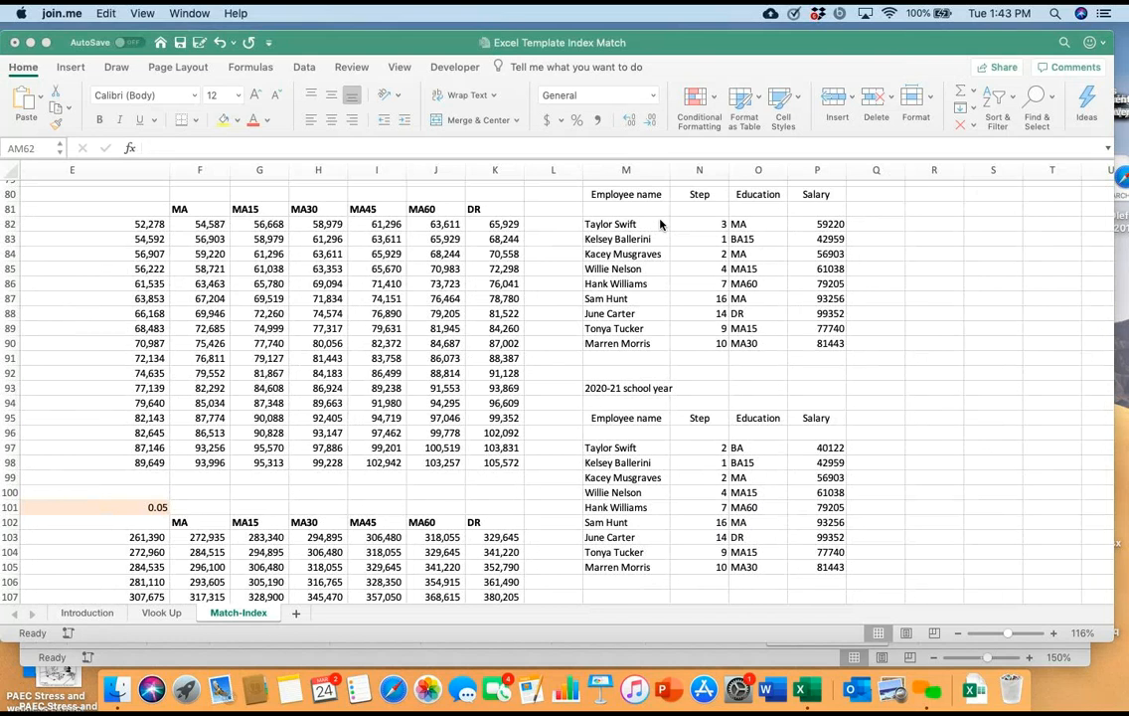
scroll(660, 225, left, 2)
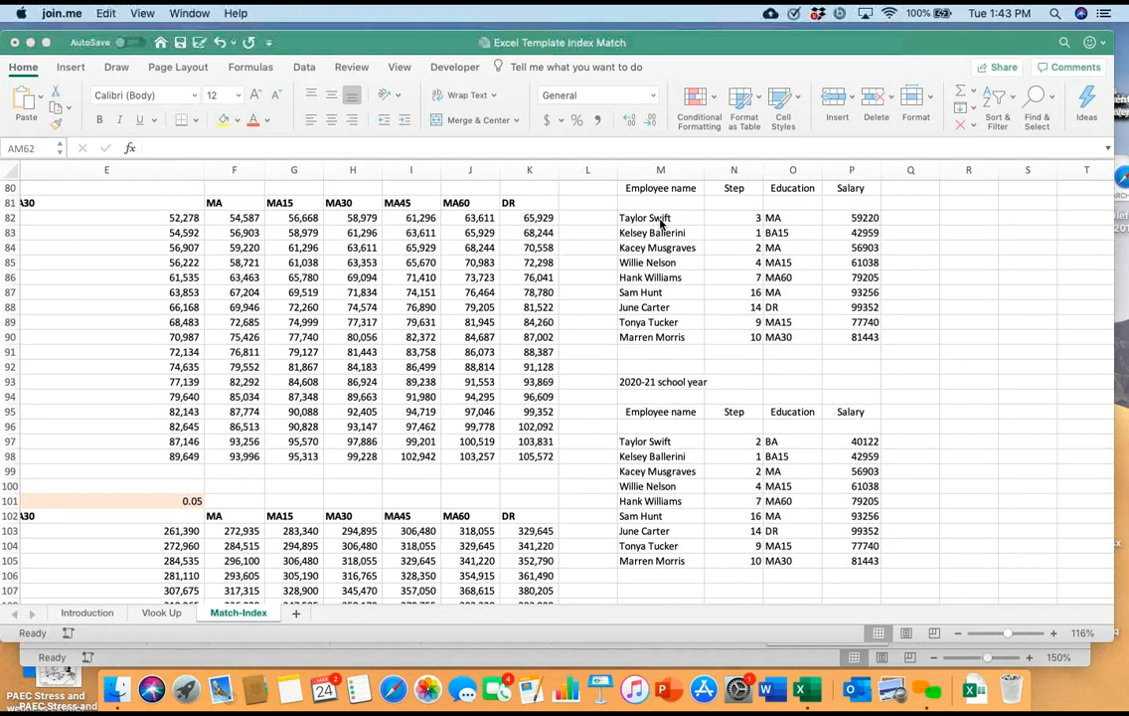
Replace the first employee's education level in O82 of the 2019-20 table with ma15
click(660, 221)
key(Right)
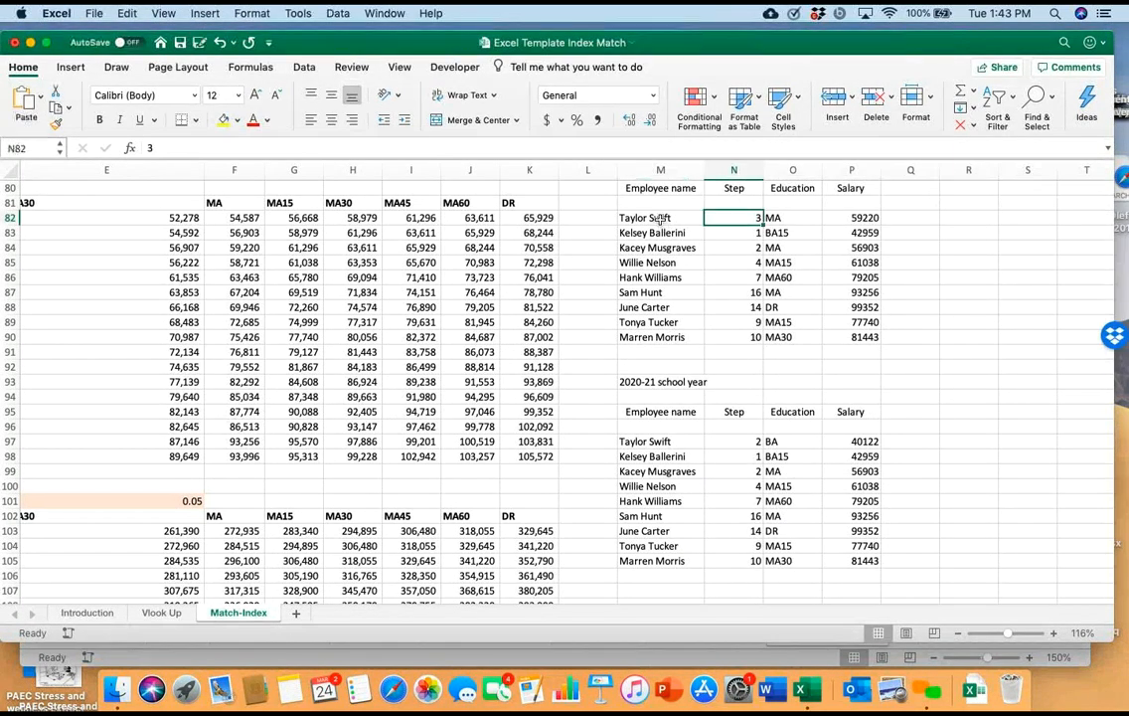
key(Right)
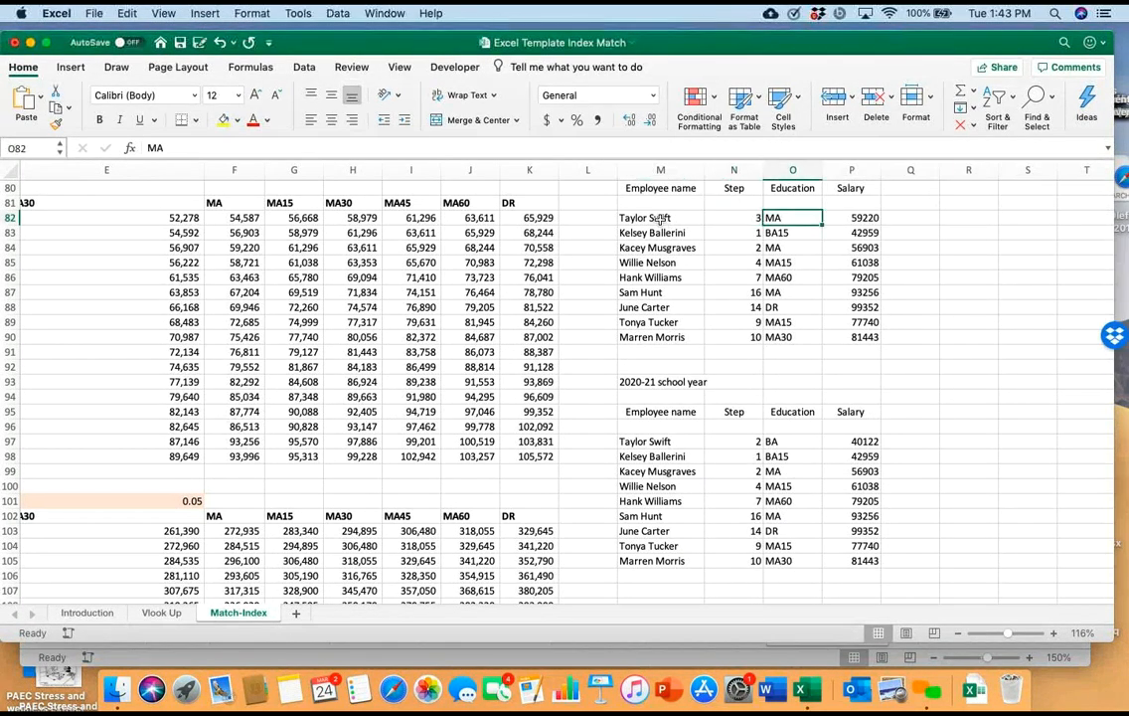
key(Delete)
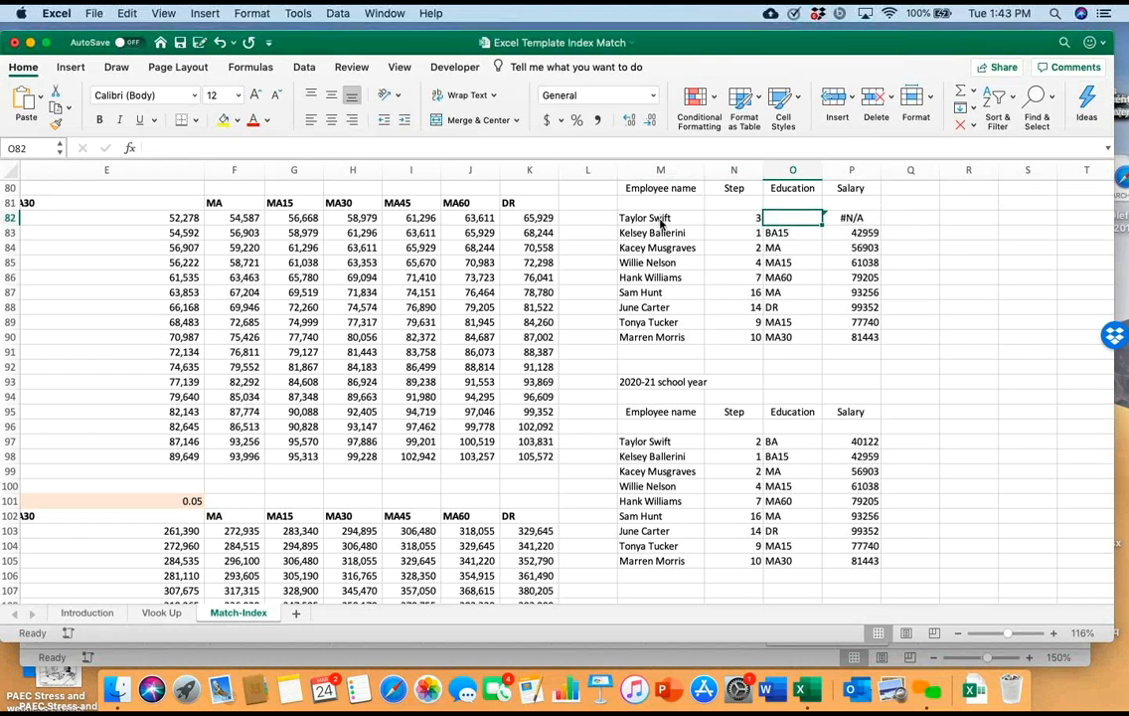
text(ma15)
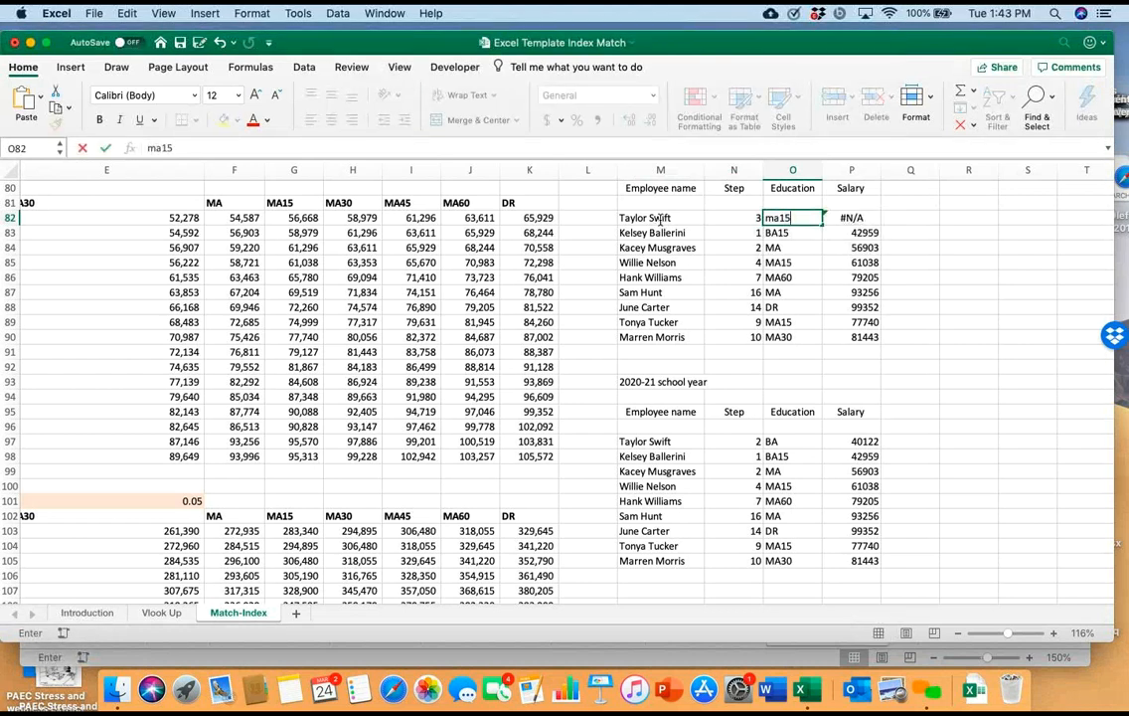
key(Return)
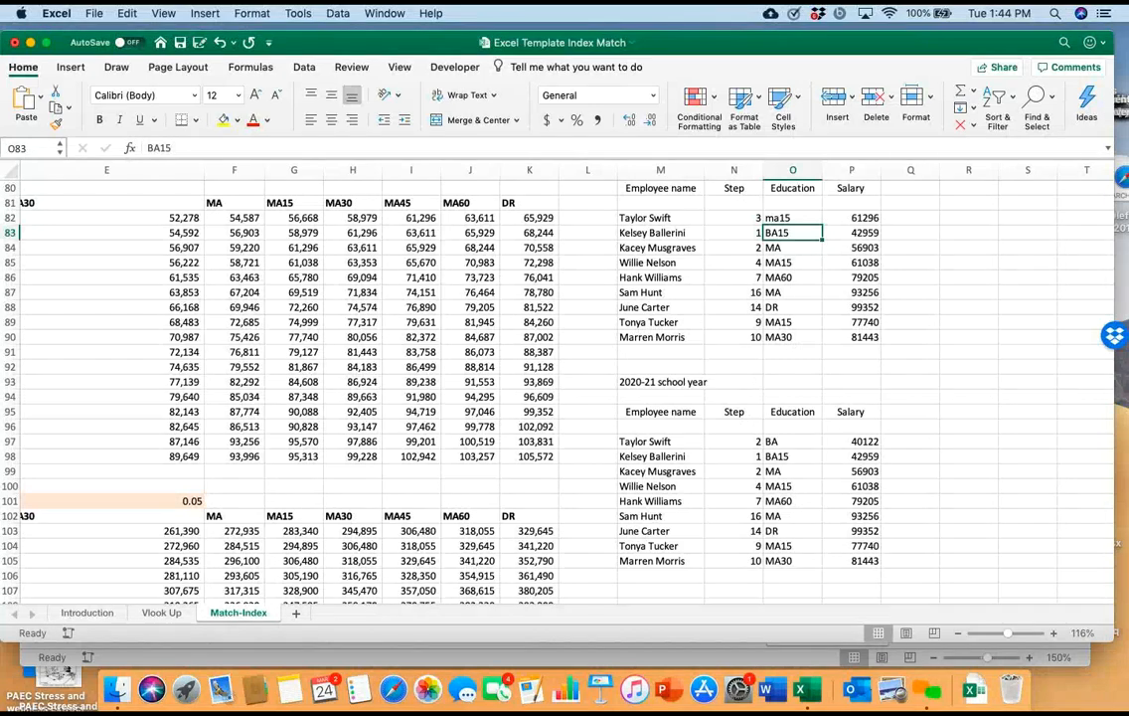
Examine the 2020-2021 salary schedule with its increase rate and the 2020-21 employee table
scroll(556, 388, down, 3)
scroll(556, 388, left, 3)
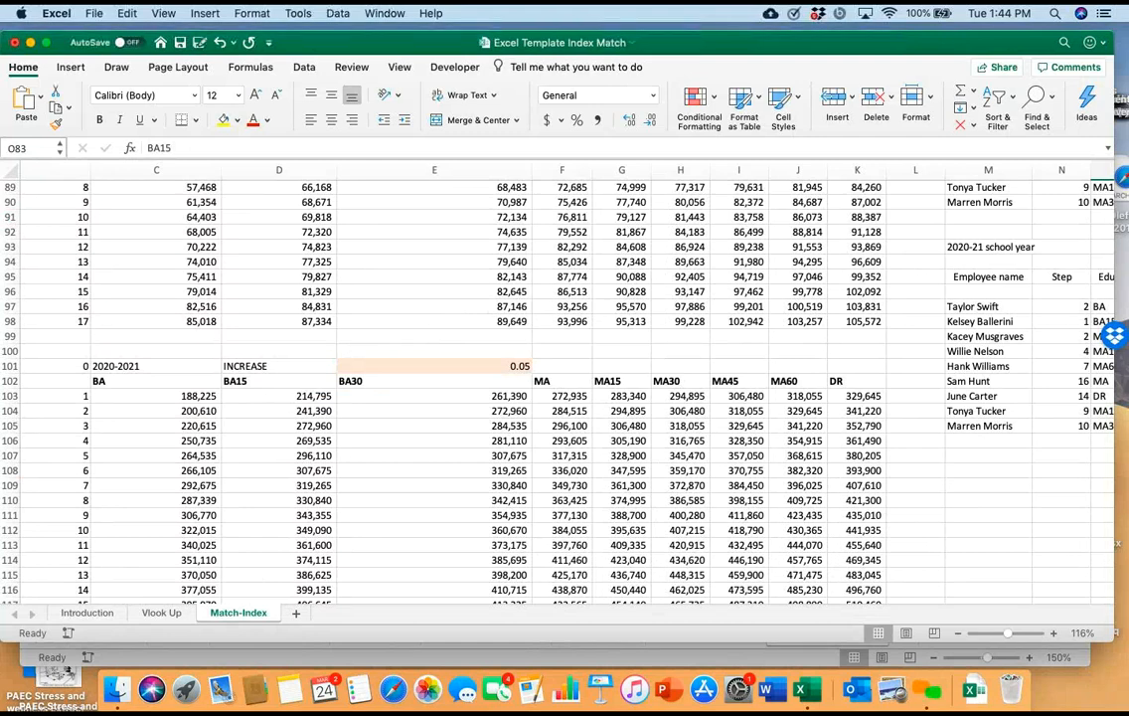
scroll(557, 388, right, 5)
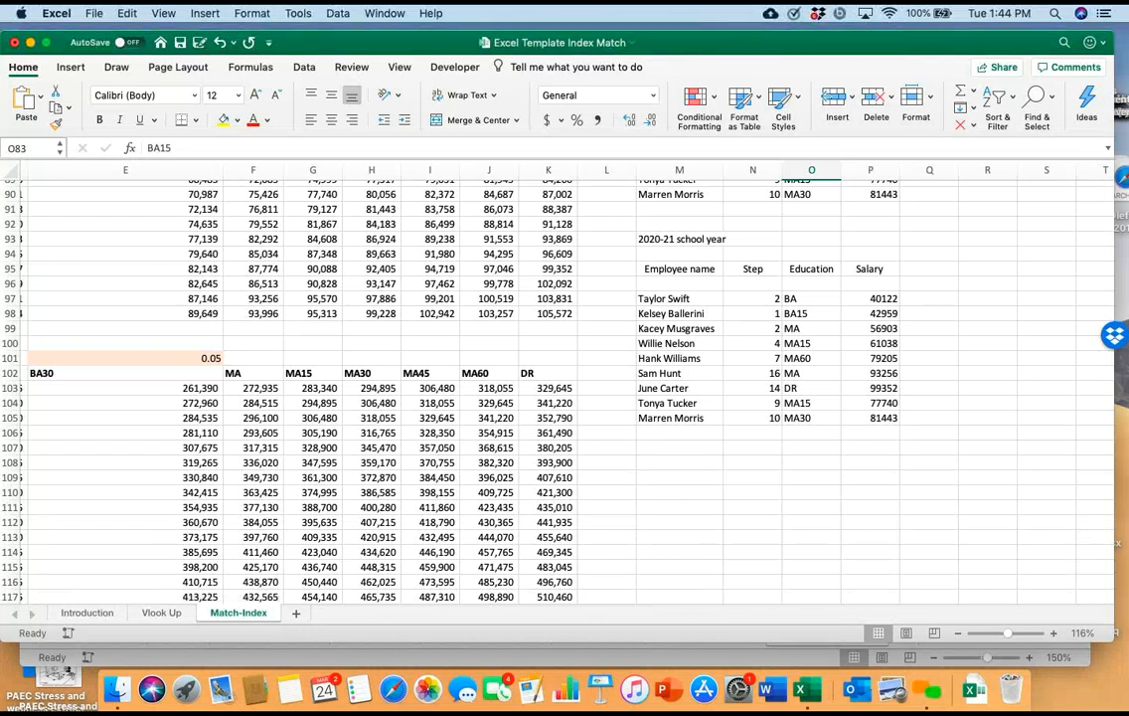
Examine the VLOOKUP formula with nested MATCH in P82 and the 2019-20 schedule ranges it references
scroll(556, 388, up, 8)
scroll(557, 387, left, 1)
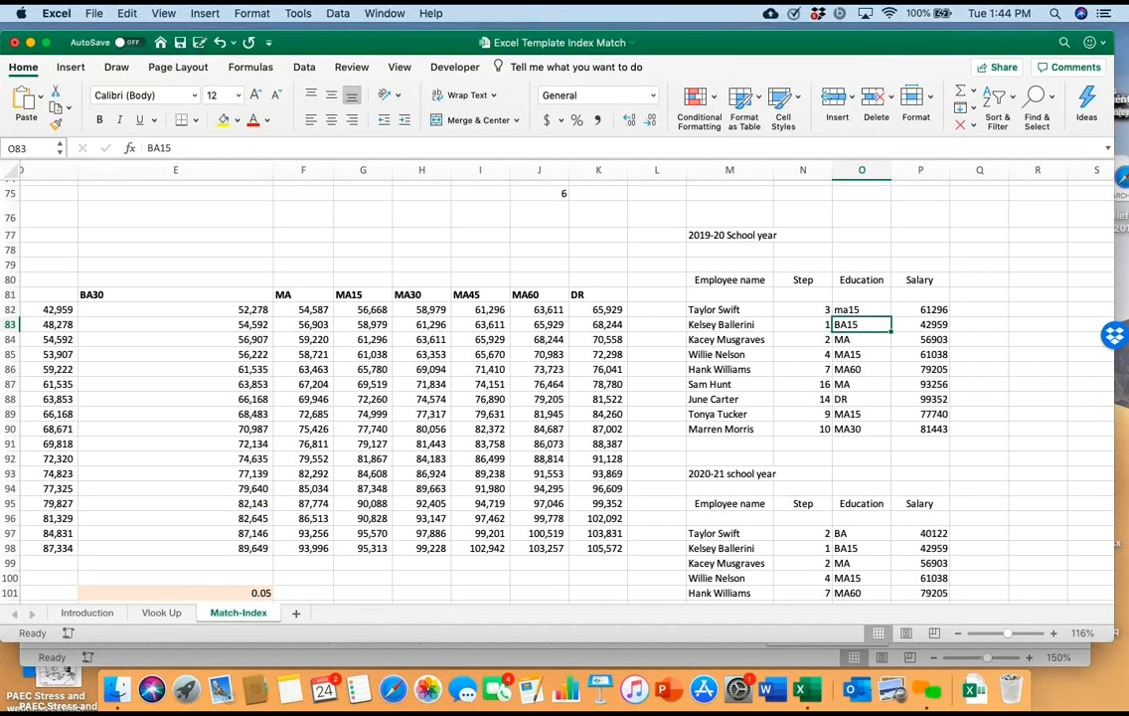
double_click(922, 309)
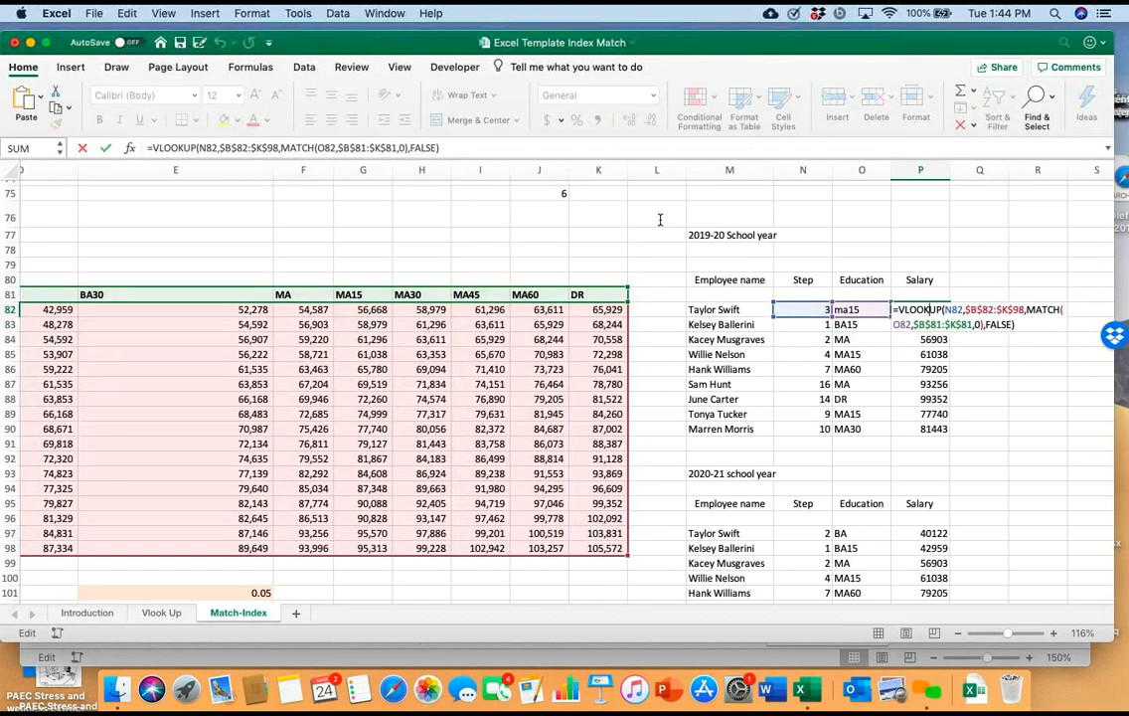
click(660, 219)
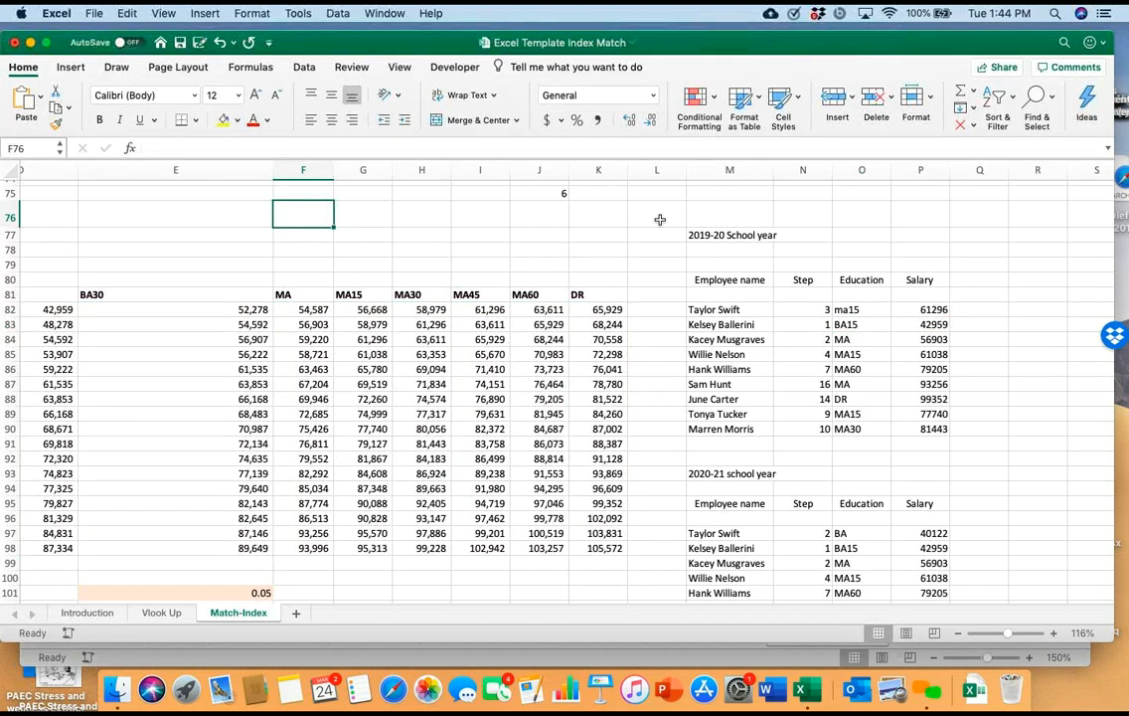
double_click(909, 309)
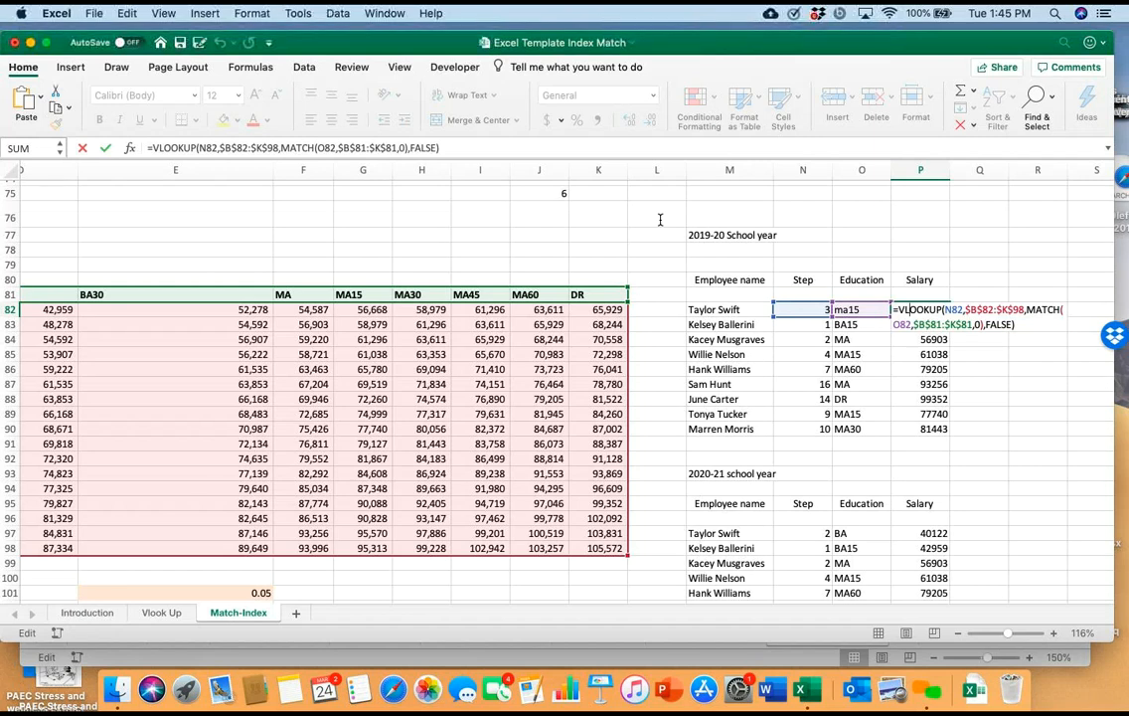
scroll(659, 219, left, 2)
scroll(659, 219, left, 5)
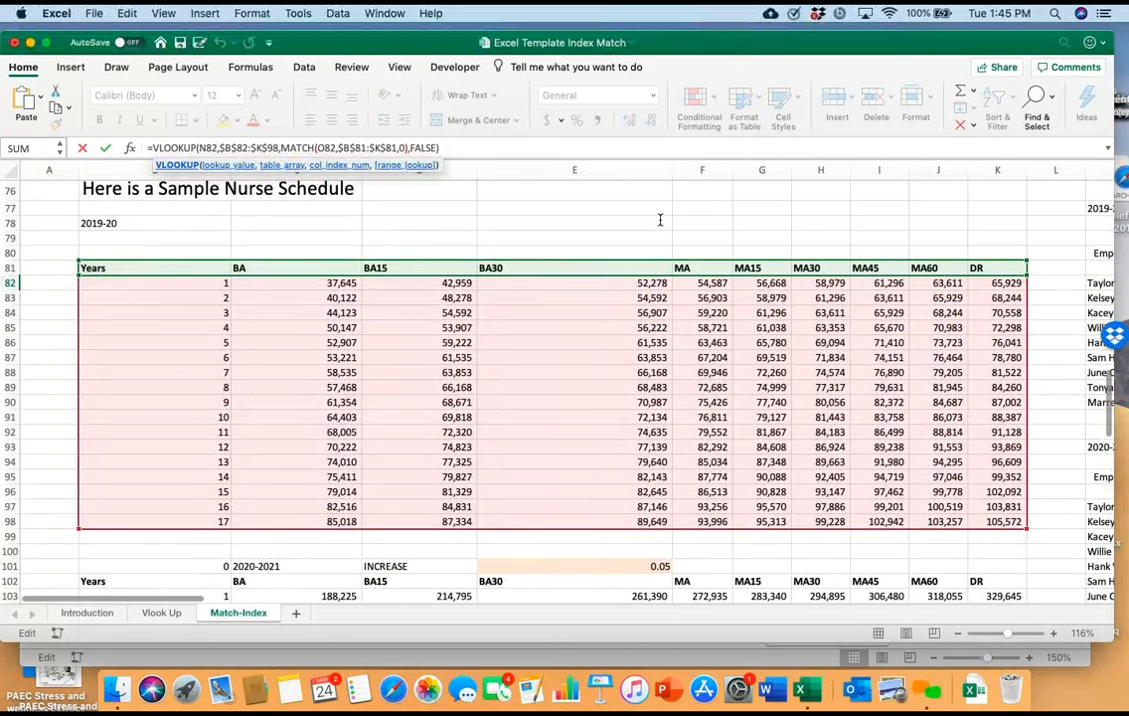
scroll(659, 219, right, 1)
scroll(659, 219, right, 1)
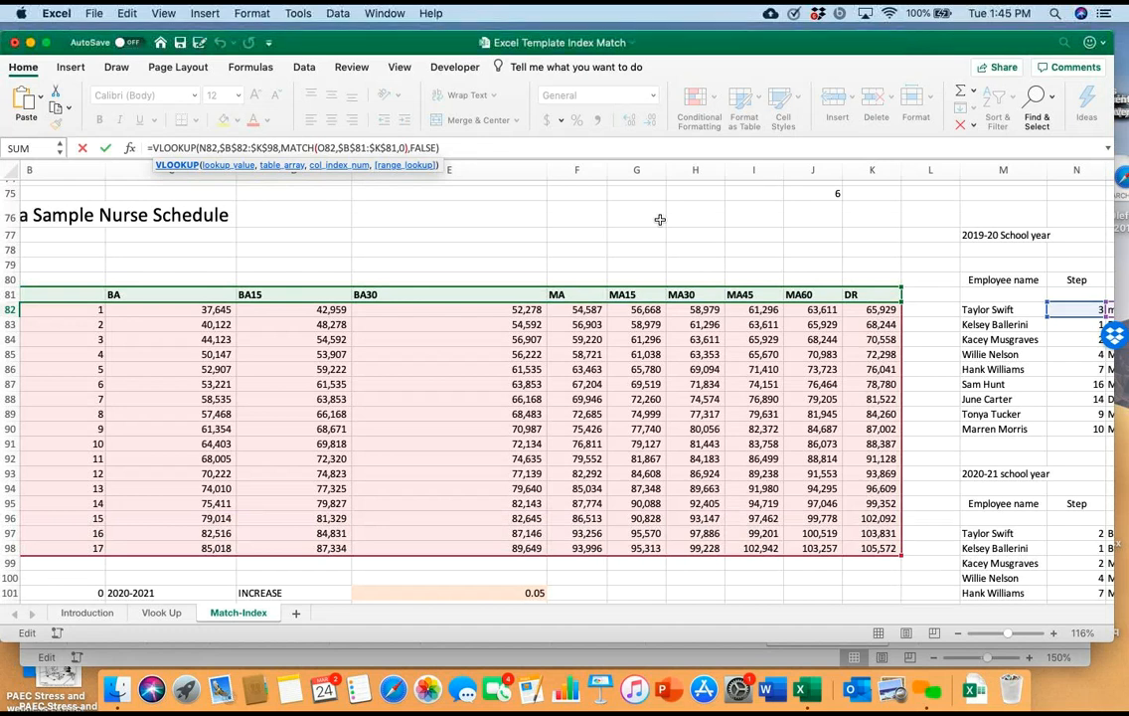
key(Return)
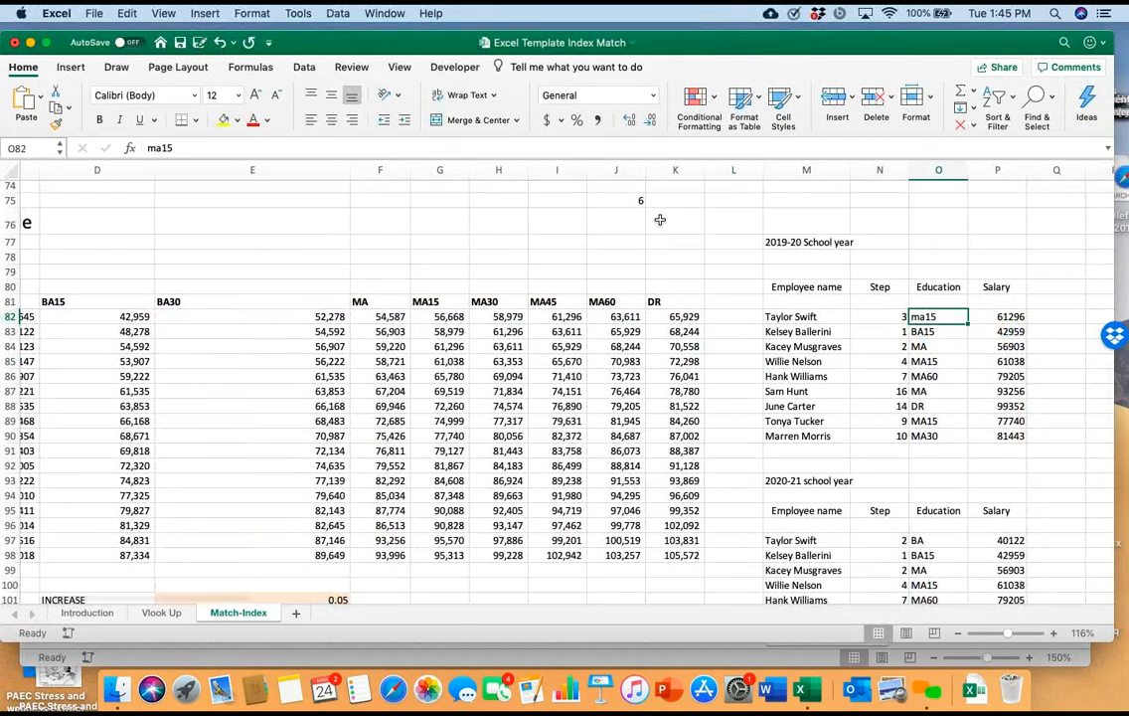
Compare the years and education columns of the 2019-20 nurse schedule with the arguments of the P82 salary formula
scroll(660, 220, left, 10)
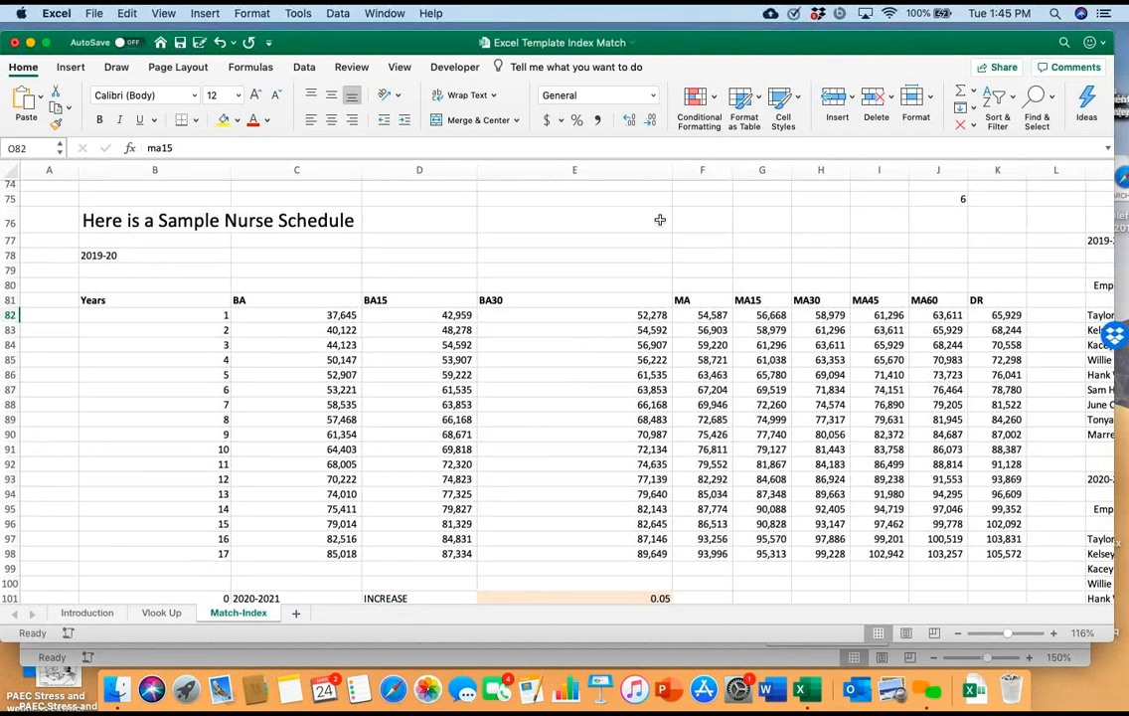
scroll(660, 220, right, 10)
key(Right)
key(F2)
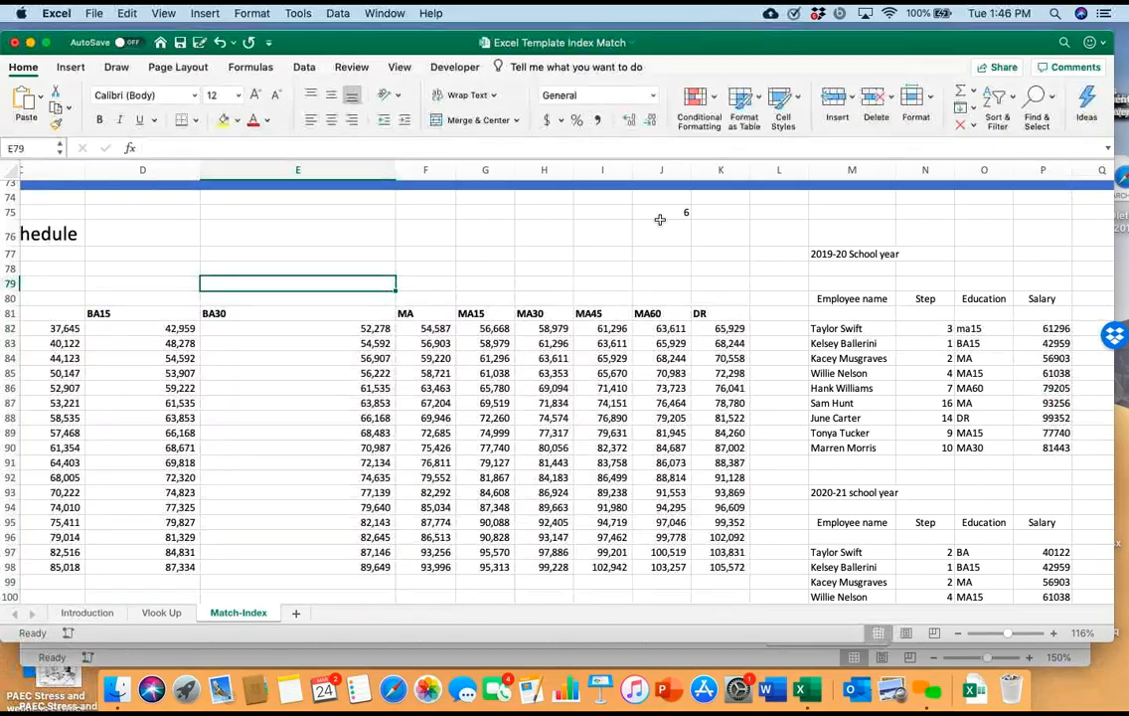
Examine the schedule in rows 122 to 140 and the adjacent section on using INDEX with two MATCH functions
scroll(660, 219, down, 10)
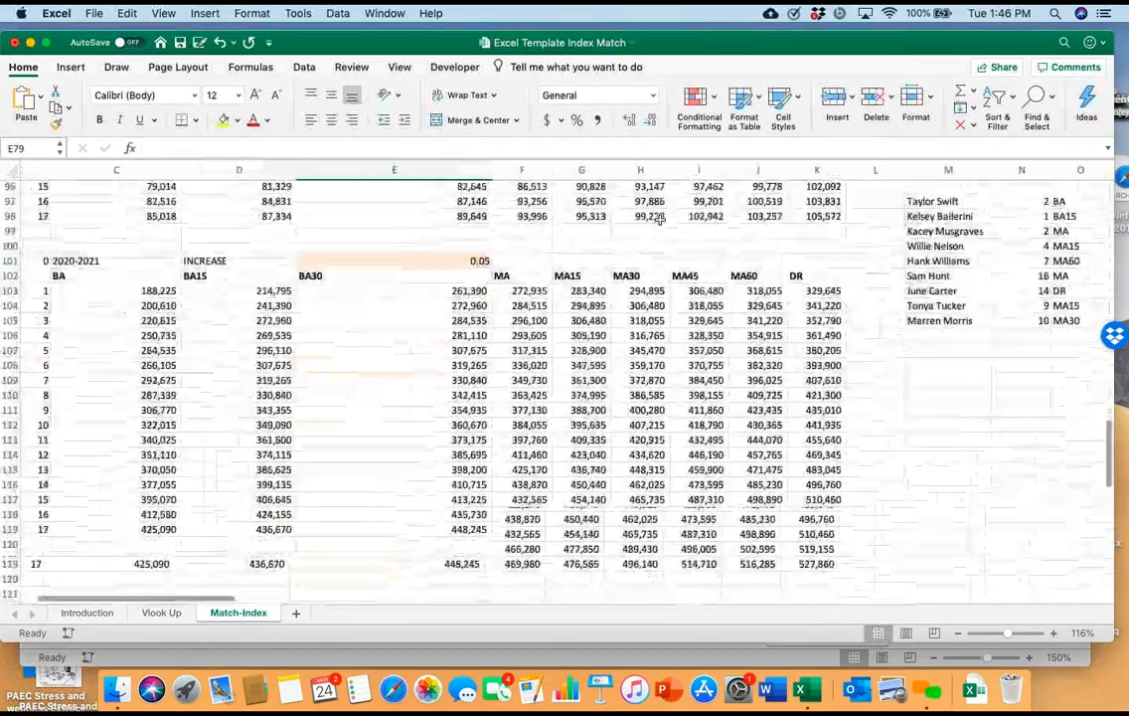
scroll(660, 219, down, 7)
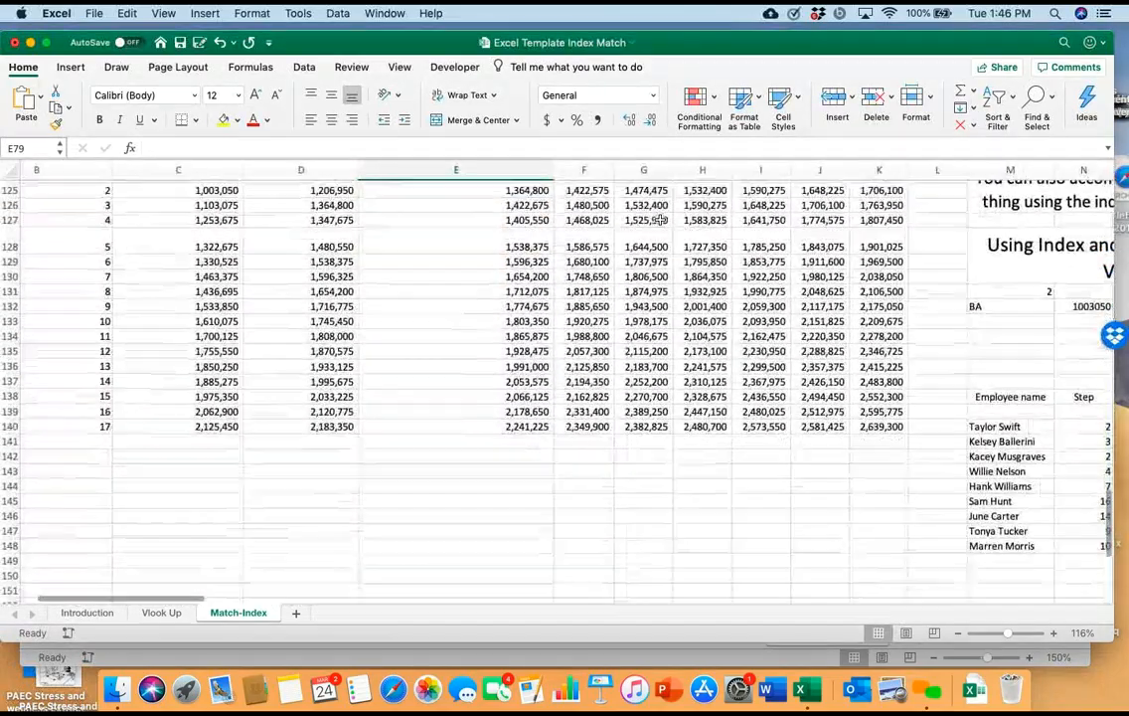
scroll(660, 218, up, 3)
scroll(660, 219, right, 2)
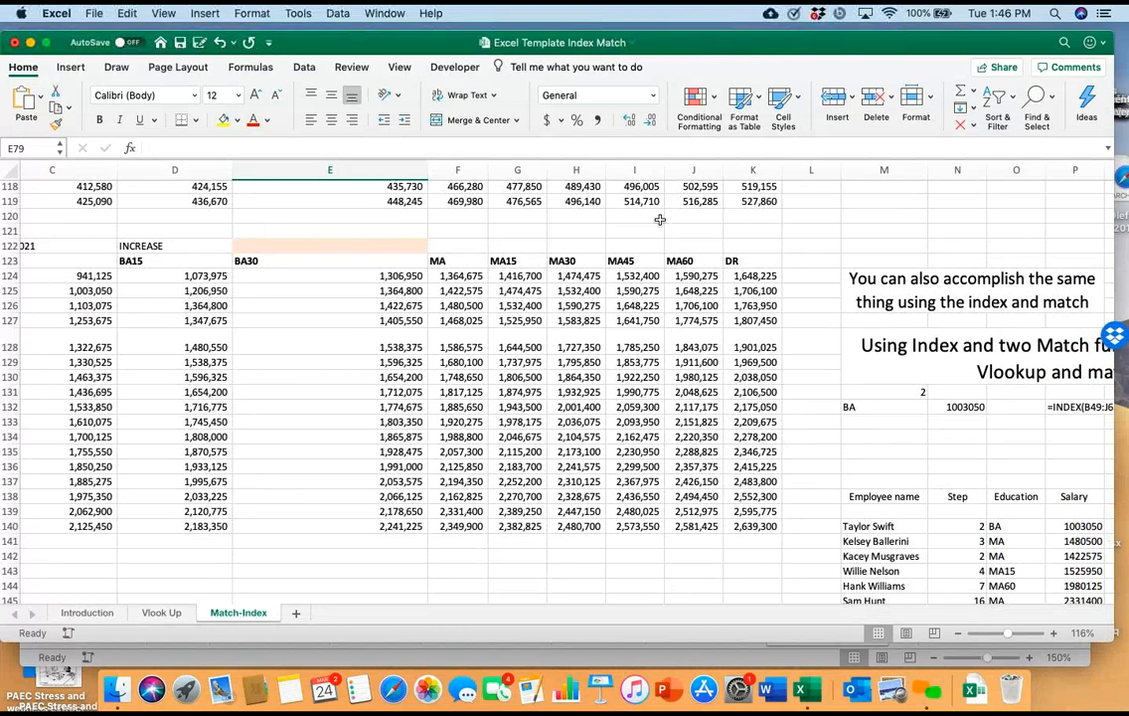
scroll(659, 219, down, 2)
scroll(659, 218, left, 2)
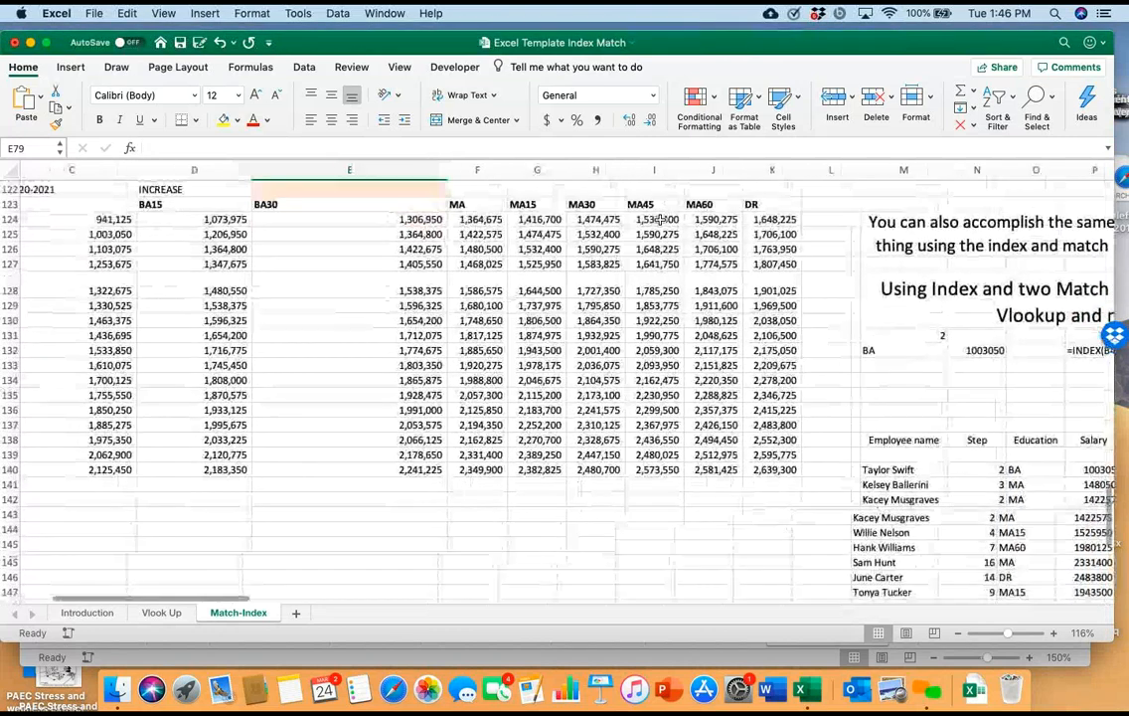
scroll(660, 218, down, 3)
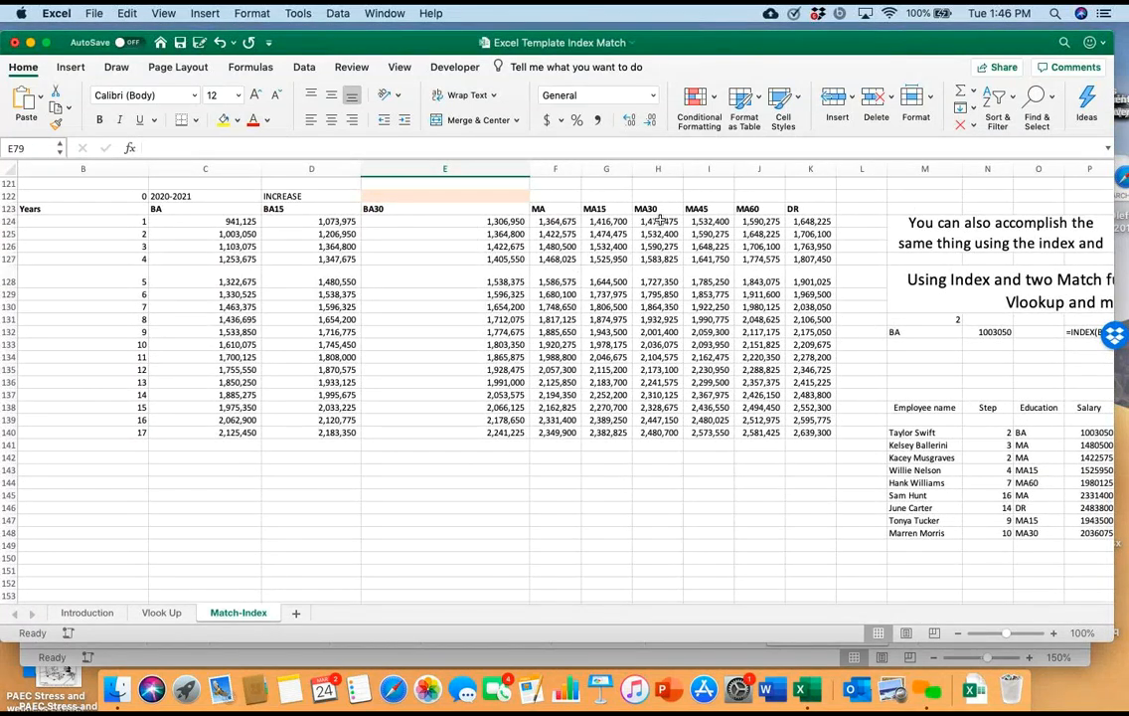
scroll(660, 218, up, 1)
scroll(660, 219, right, 1)
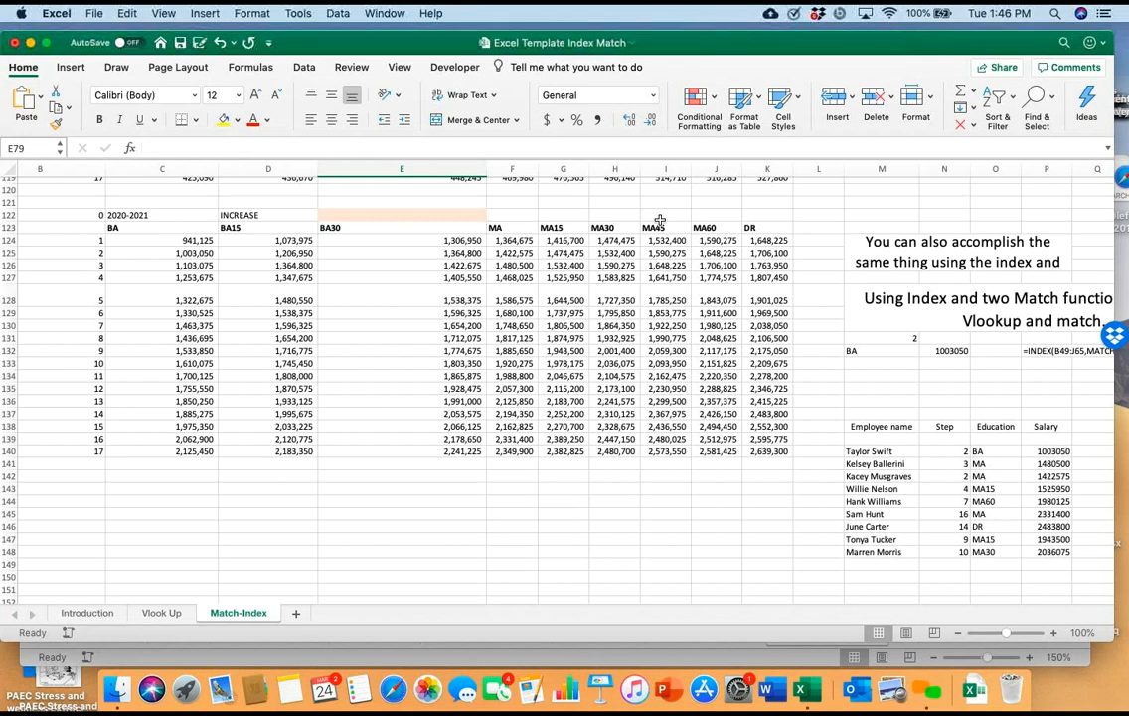
Start an INDEX formula in E144 with the schedule's salary values C124:K140 as its array
click(268, 501)
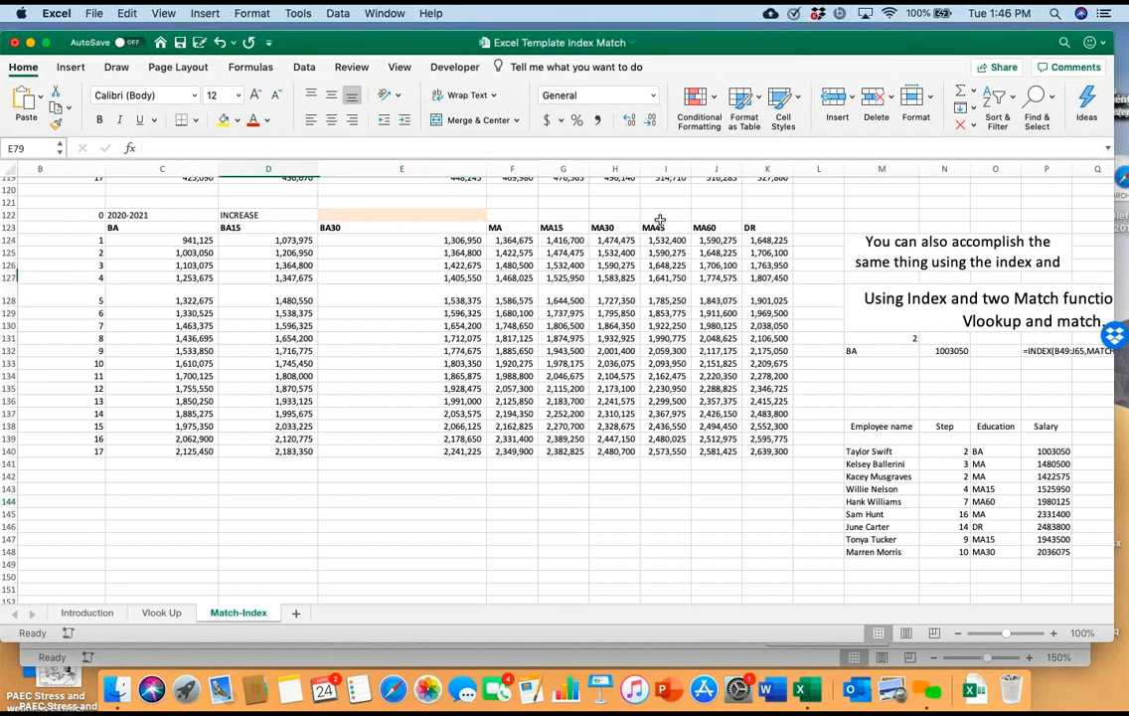
double_click(403, 501)
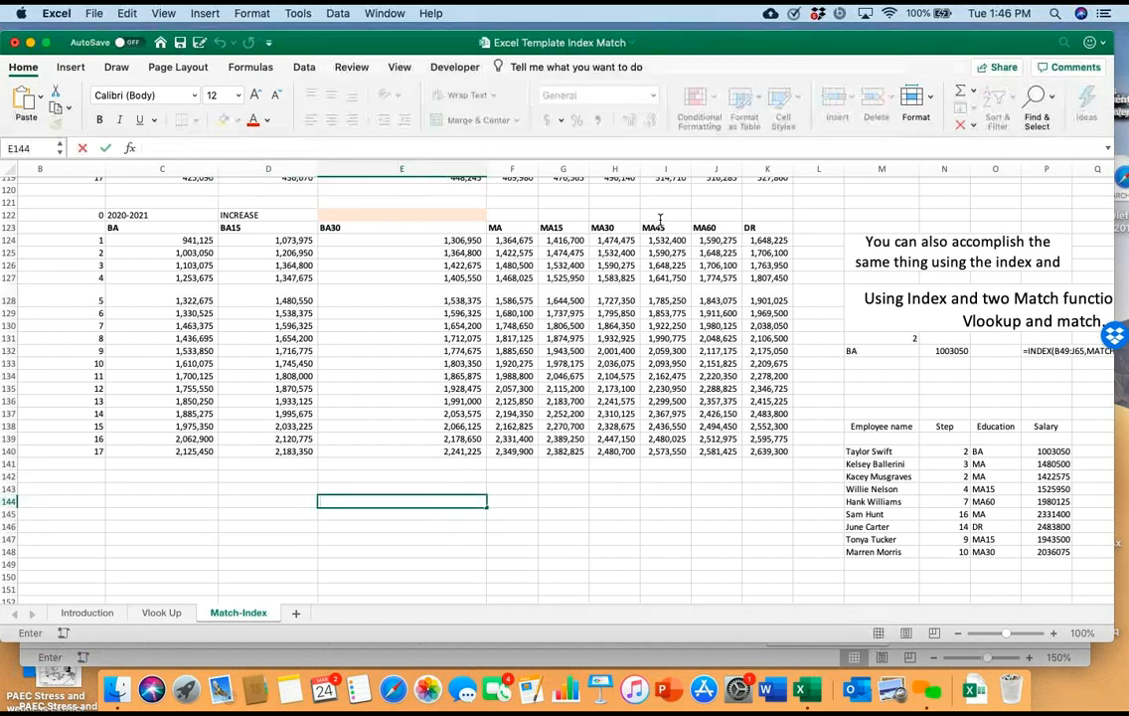
text(=index)
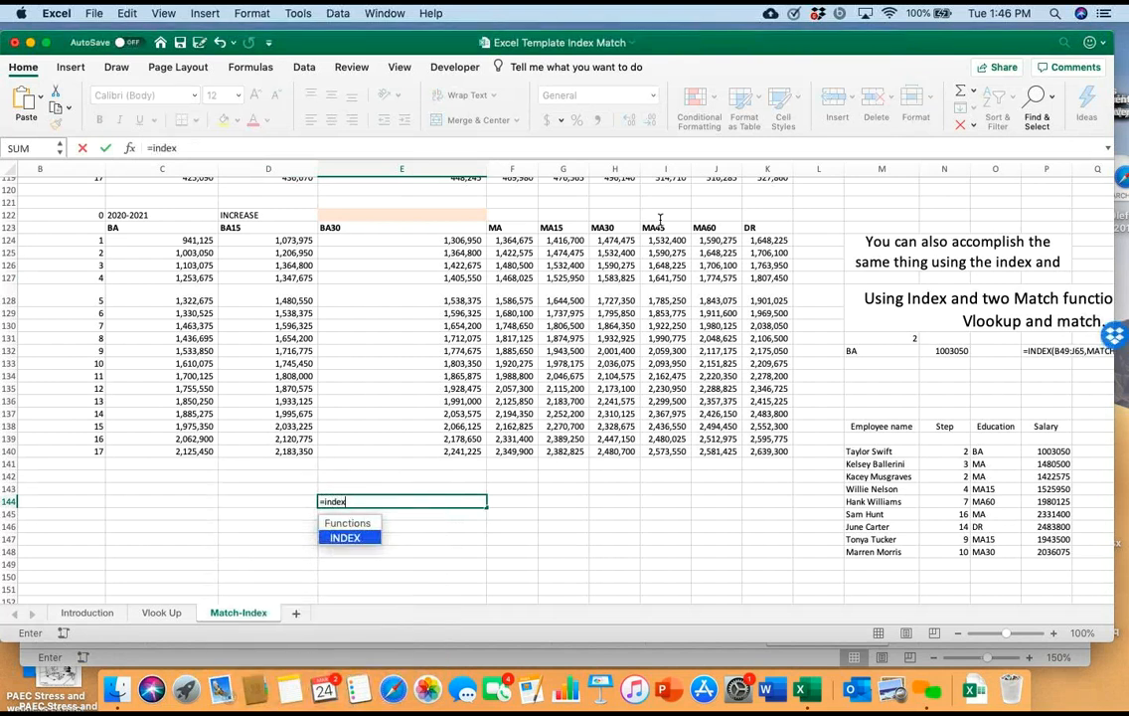
text(()
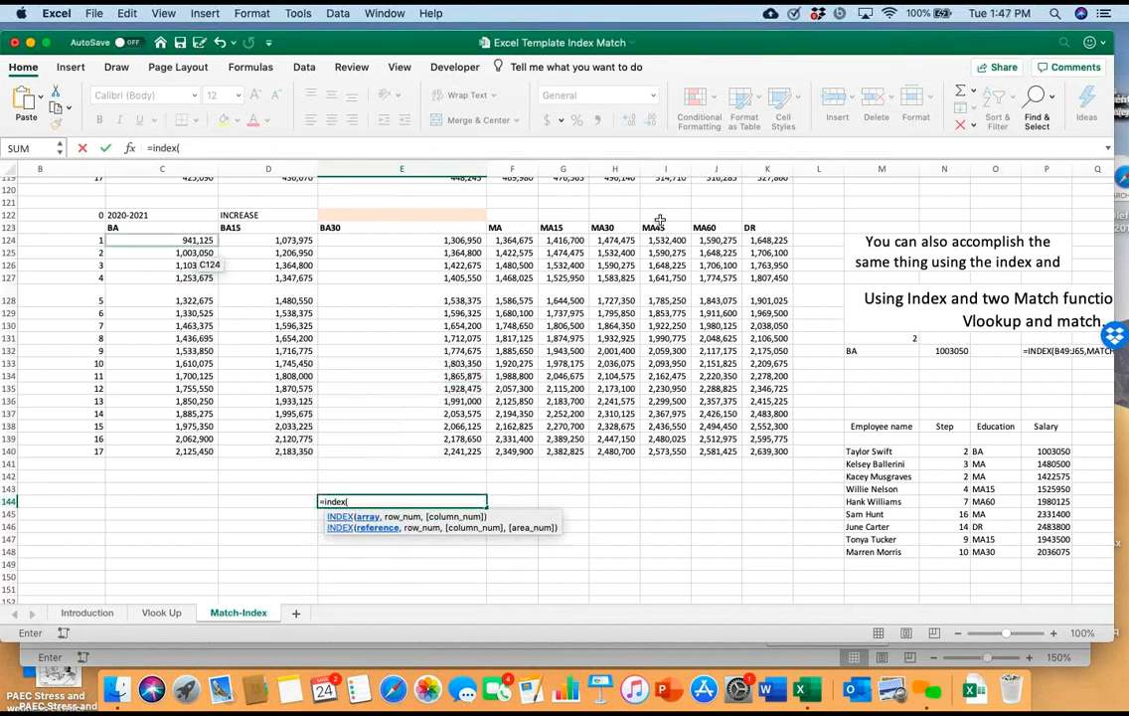
drag(194, 244, 780, 452)
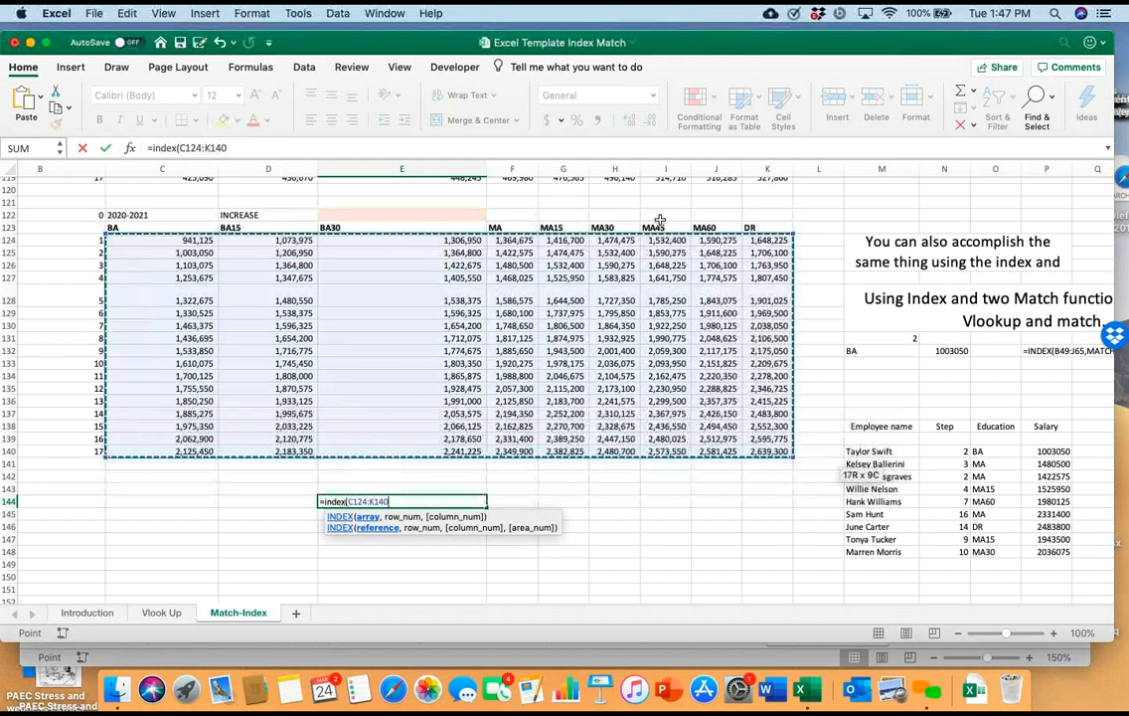
Complete the E144 INDEX formula with row number 2, column number 3 and a final argument of 0
text(,)
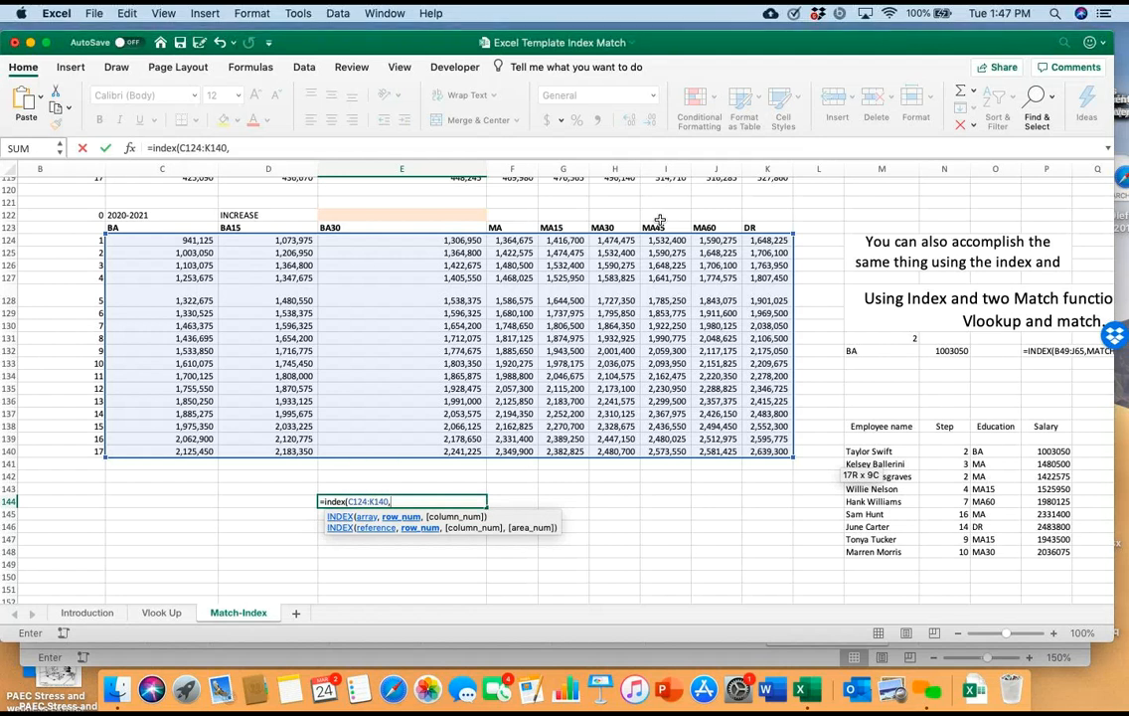
text(2)
text(,)
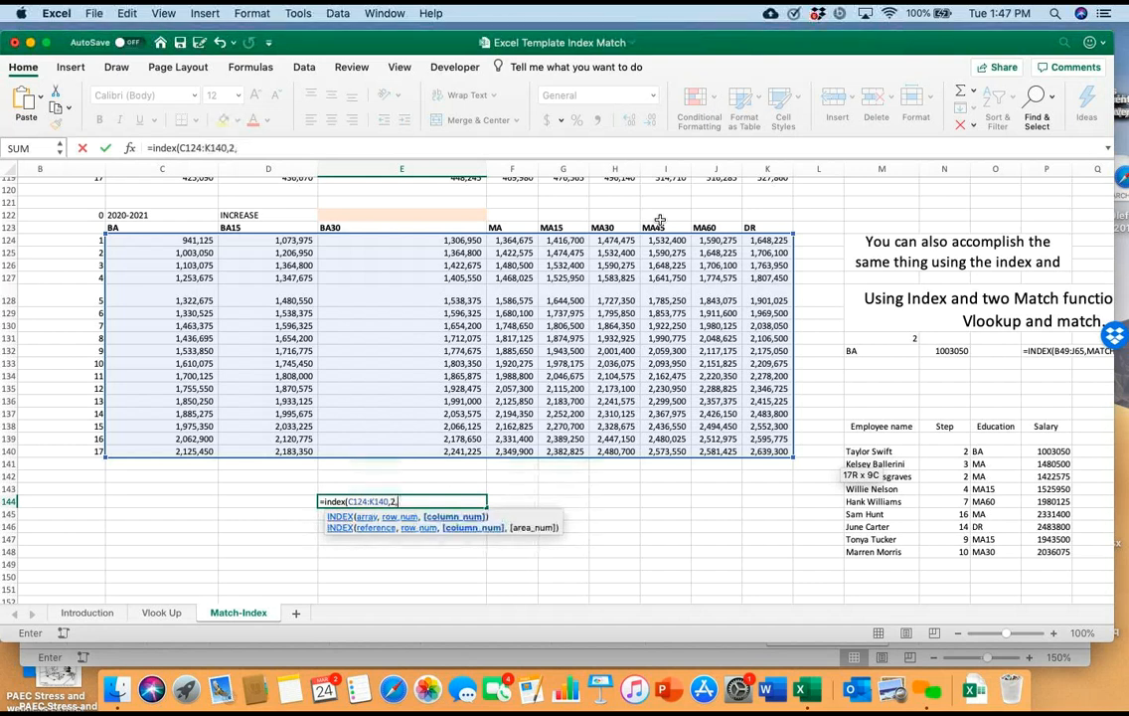
text(3,)
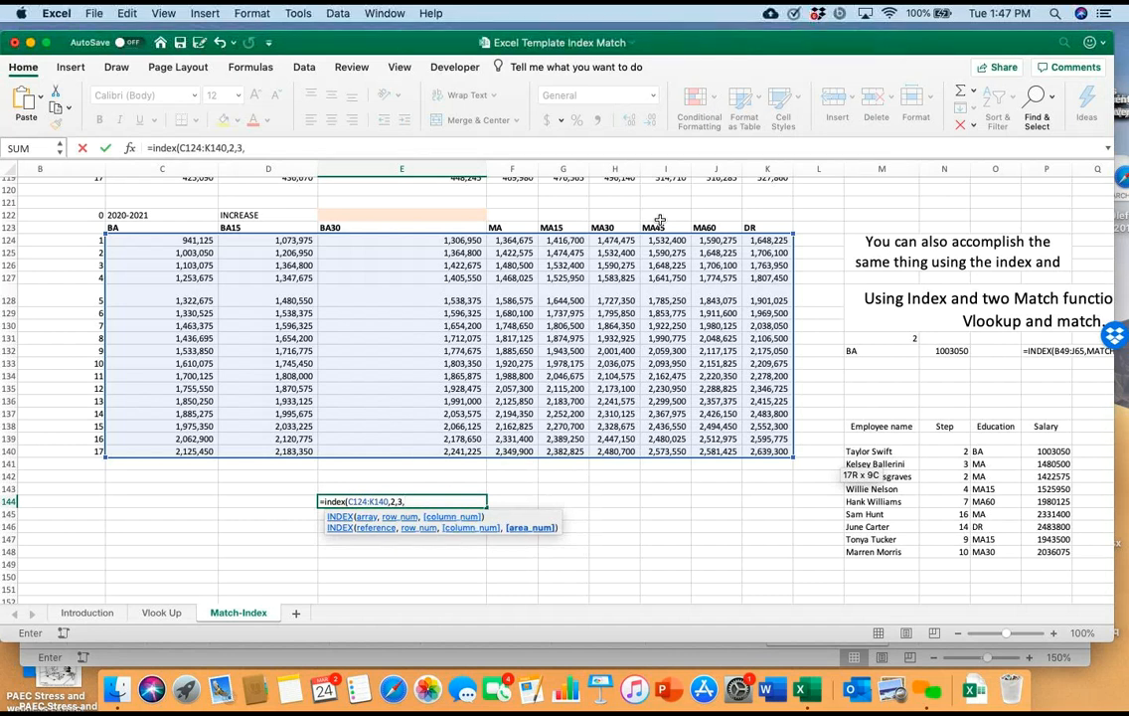
text(0))
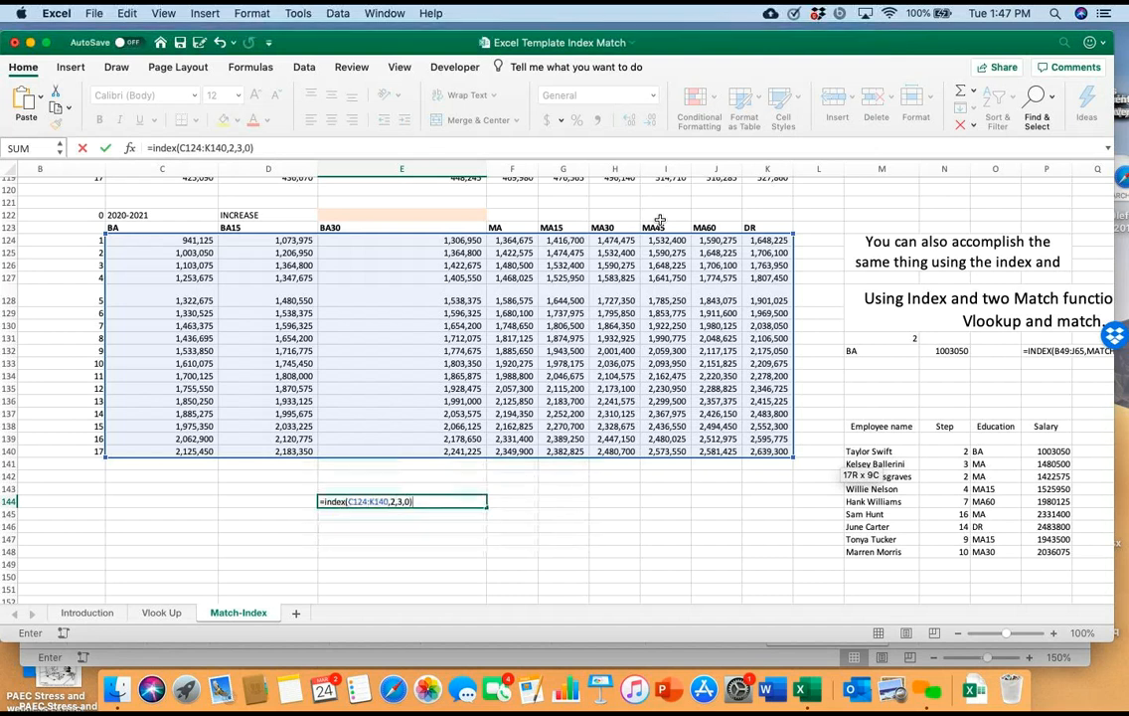
key(Return)
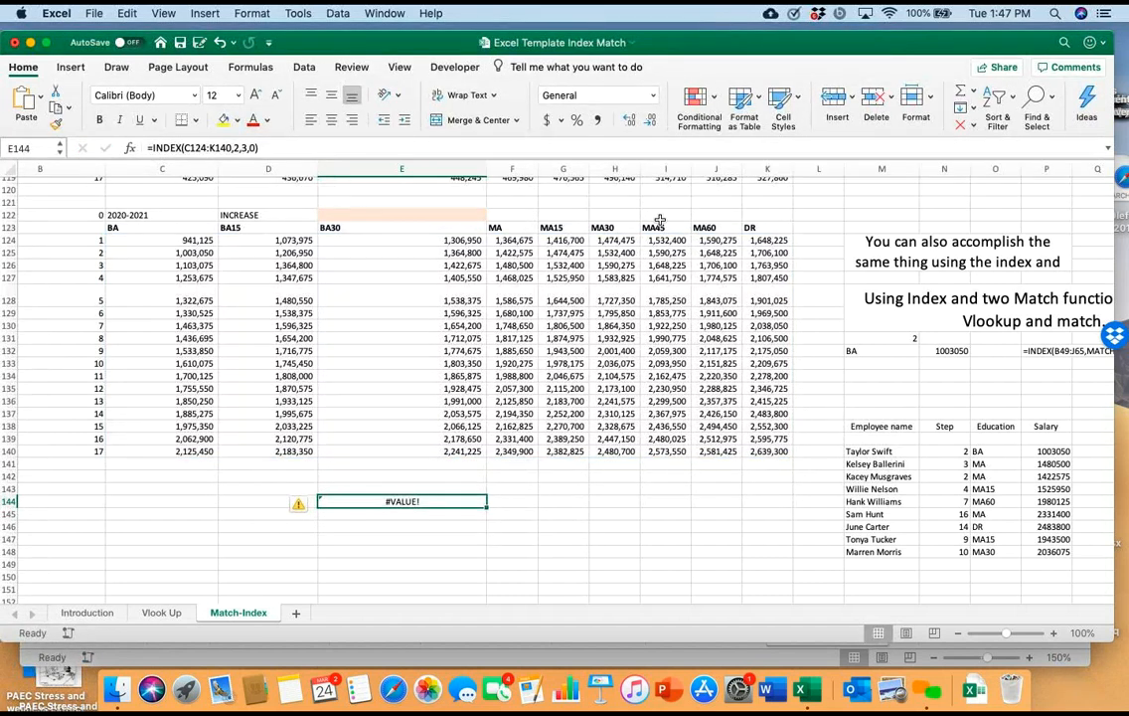
Remove the final 0 from the E144 formula so it reads =INDEX(C124:K140,2,3,), and recheck it
key(F2)
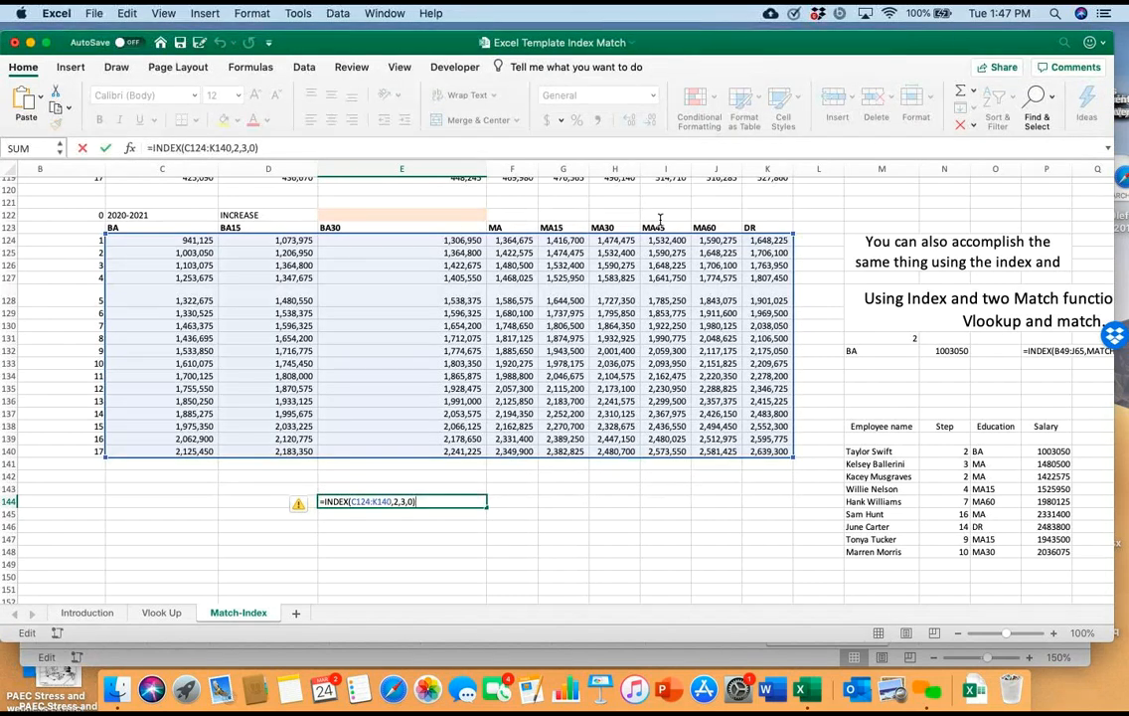
key(BackSpace)
key(BackSpace)
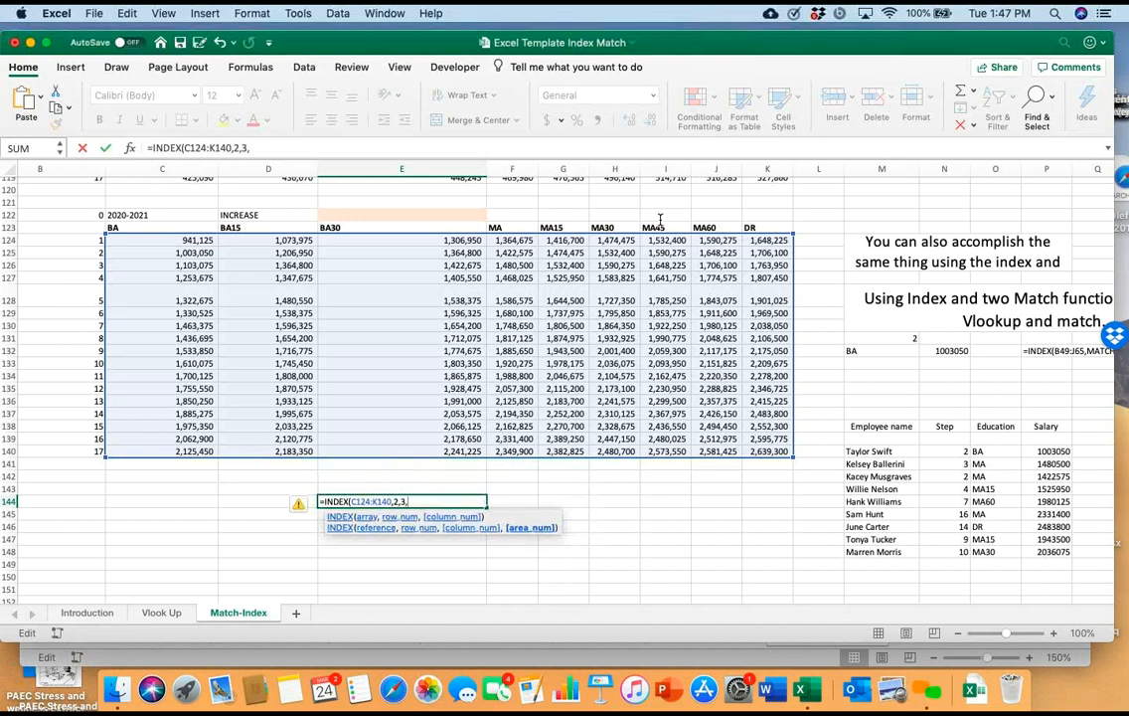
text())
key(Return)
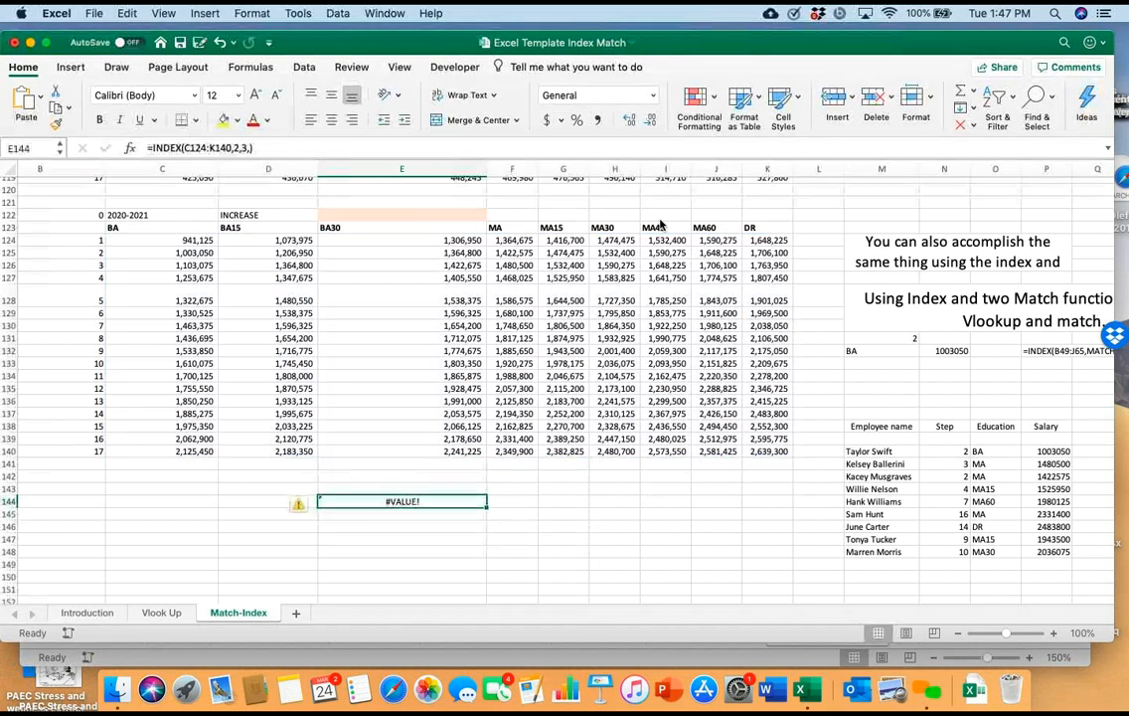
key(F2)
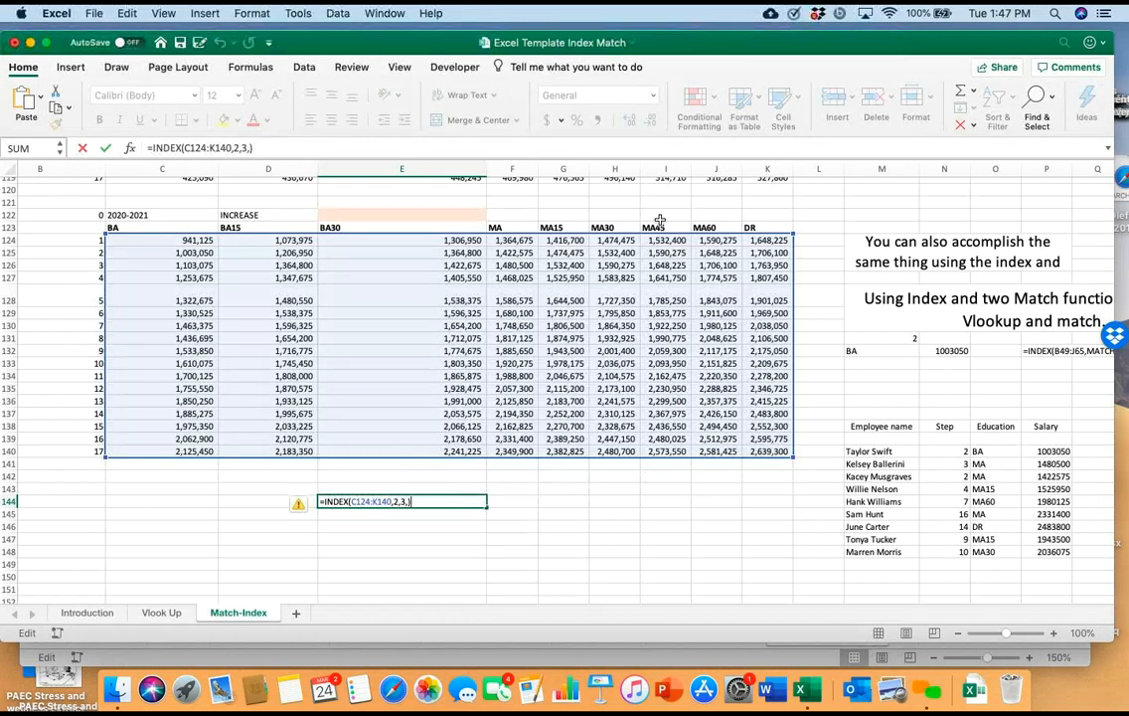
key(Return)
key(Return)
key(Return)
key(Return)
key(Return)
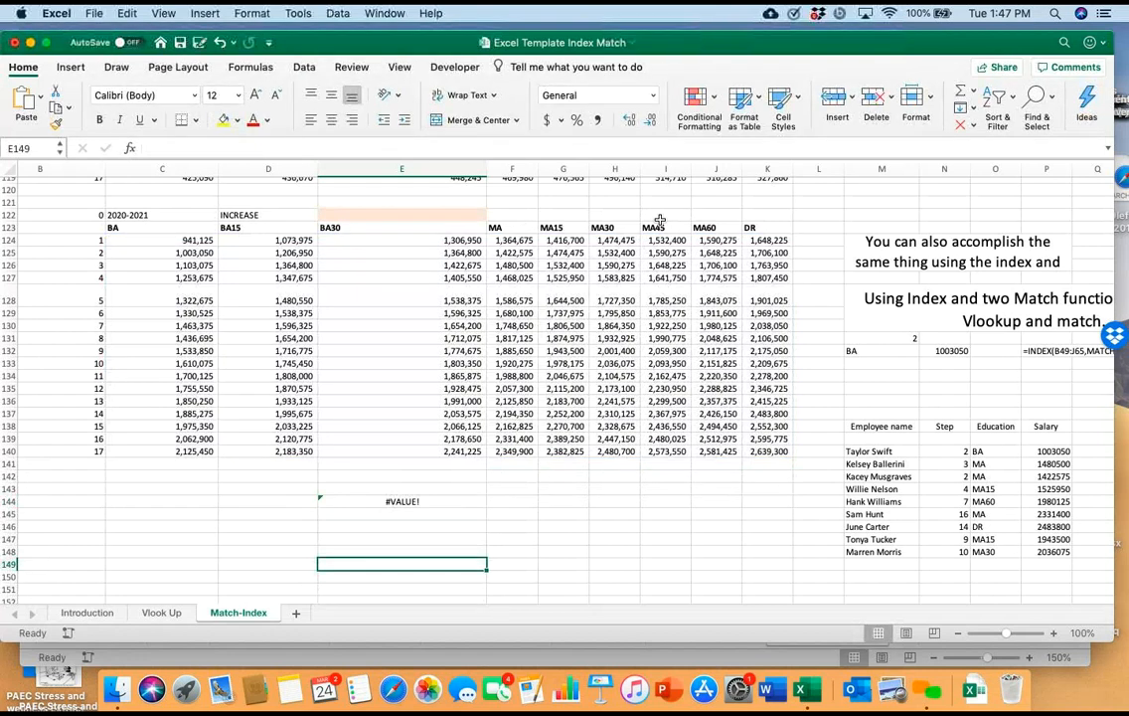
Start an INDEX formula in E146 using the 2020-2021 schedule's salary values C124:K140 as the array
key(Up)
key(Up)
key(Up)
text(=inde)
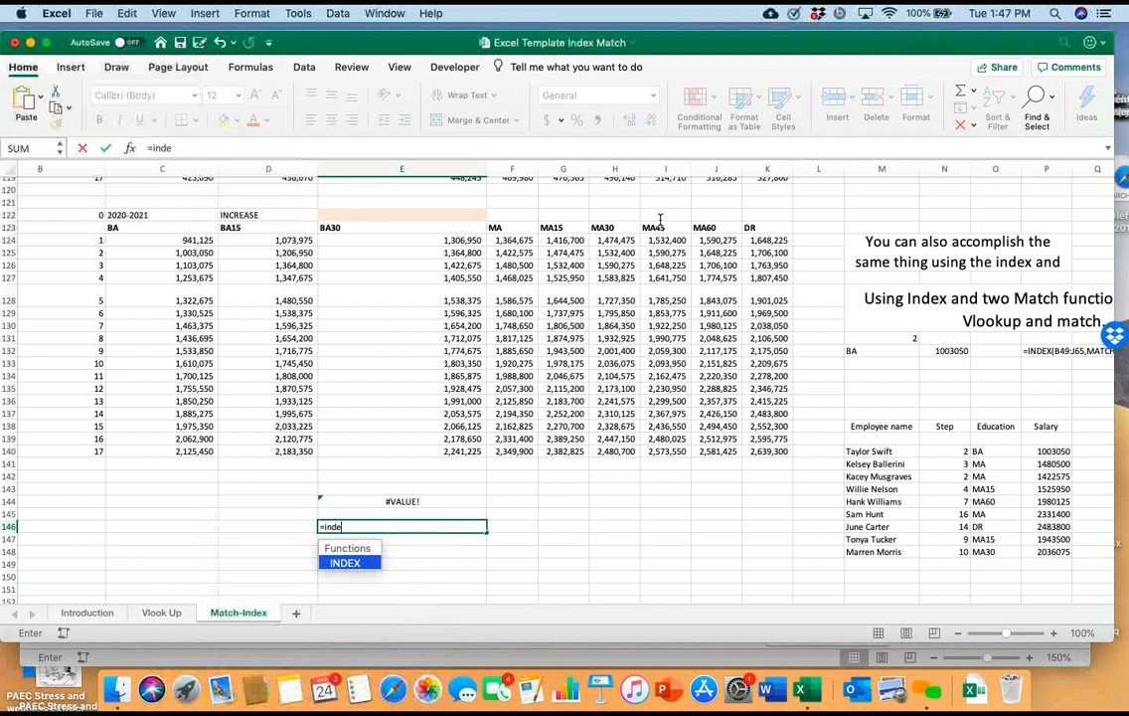
text(x()
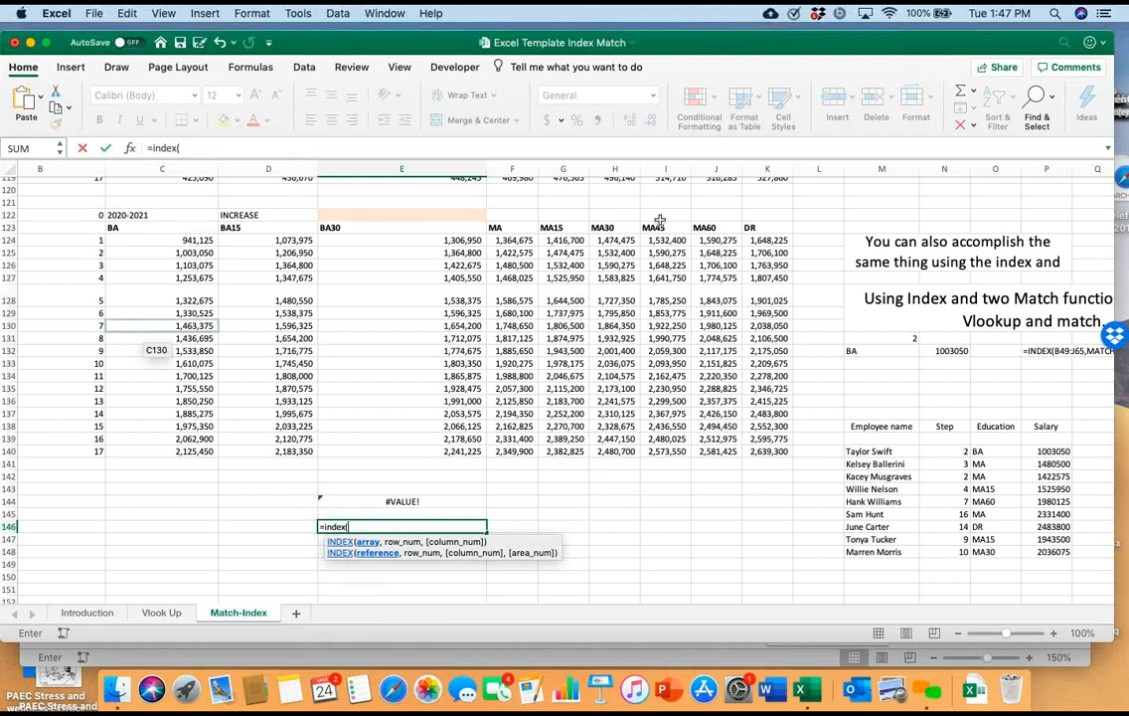
drag(144, 246, 830, 463)
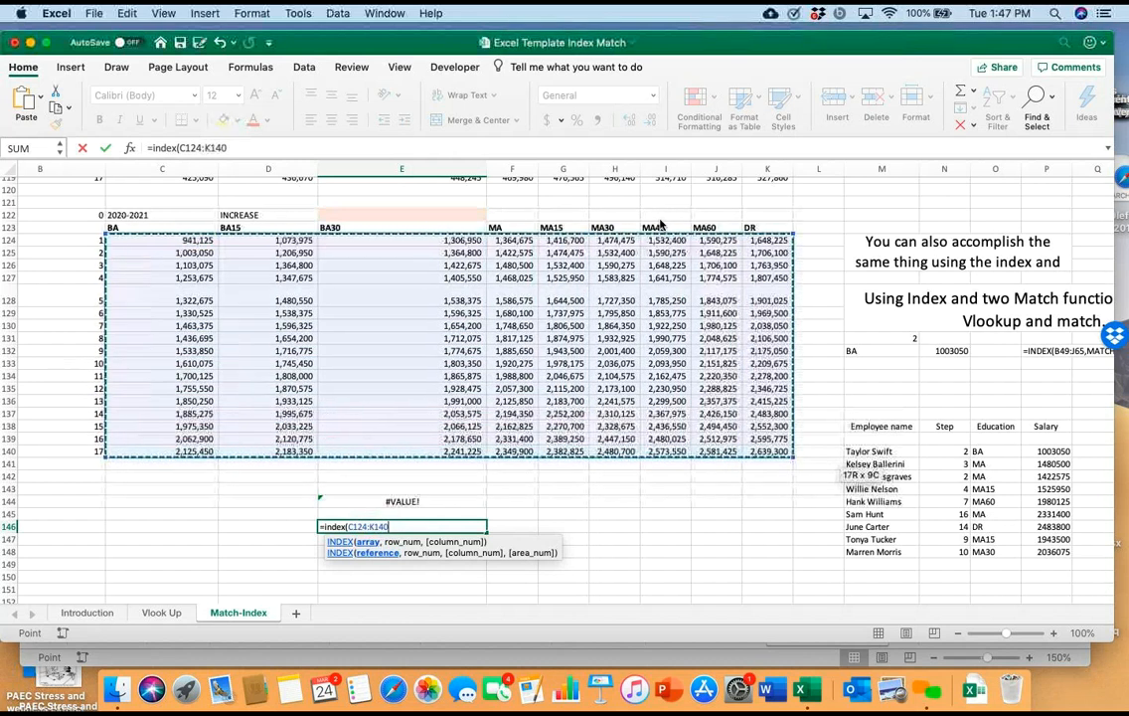
Complete the E146 formula with row number 2 and column number 3 so it reads =INDEX(C124:K140,2,3)
text(2)
key(BackSpace)
text(,)
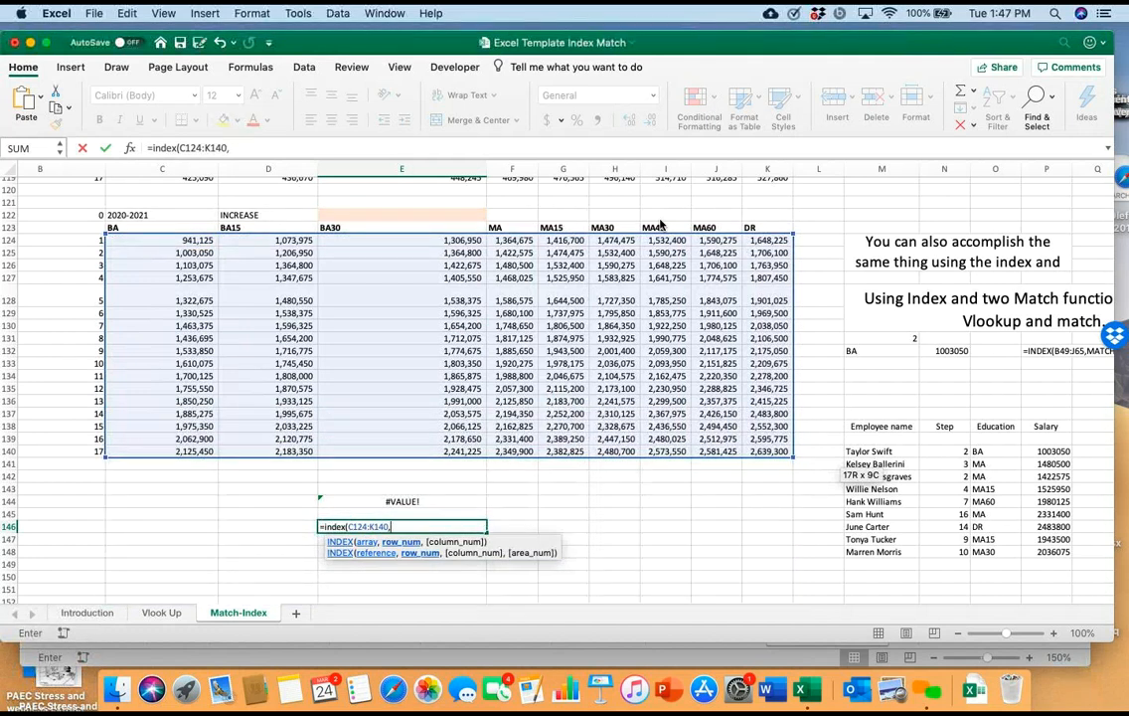
text(2,3)
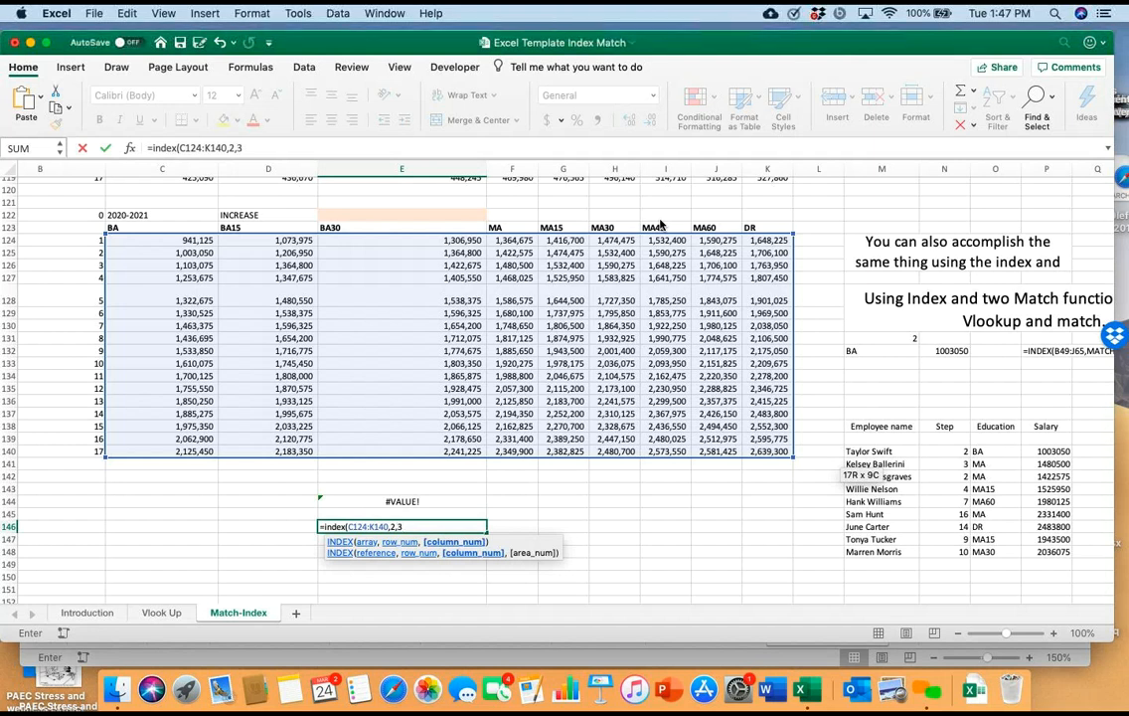
text())
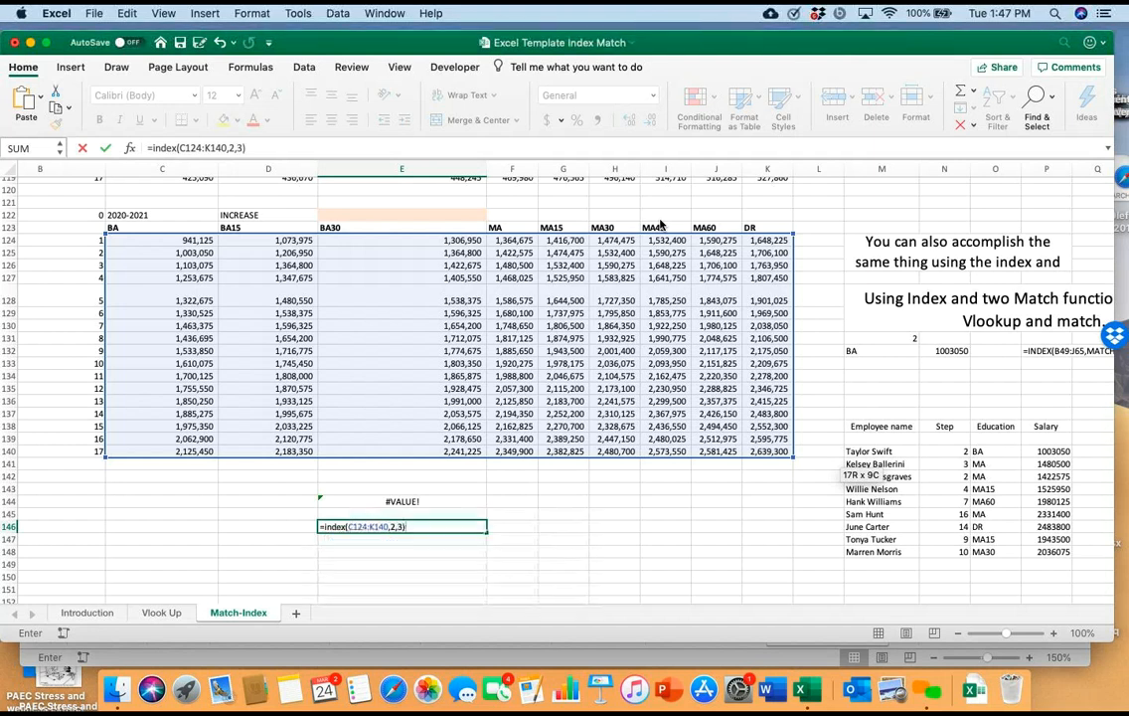
key(Return)
key(Up)
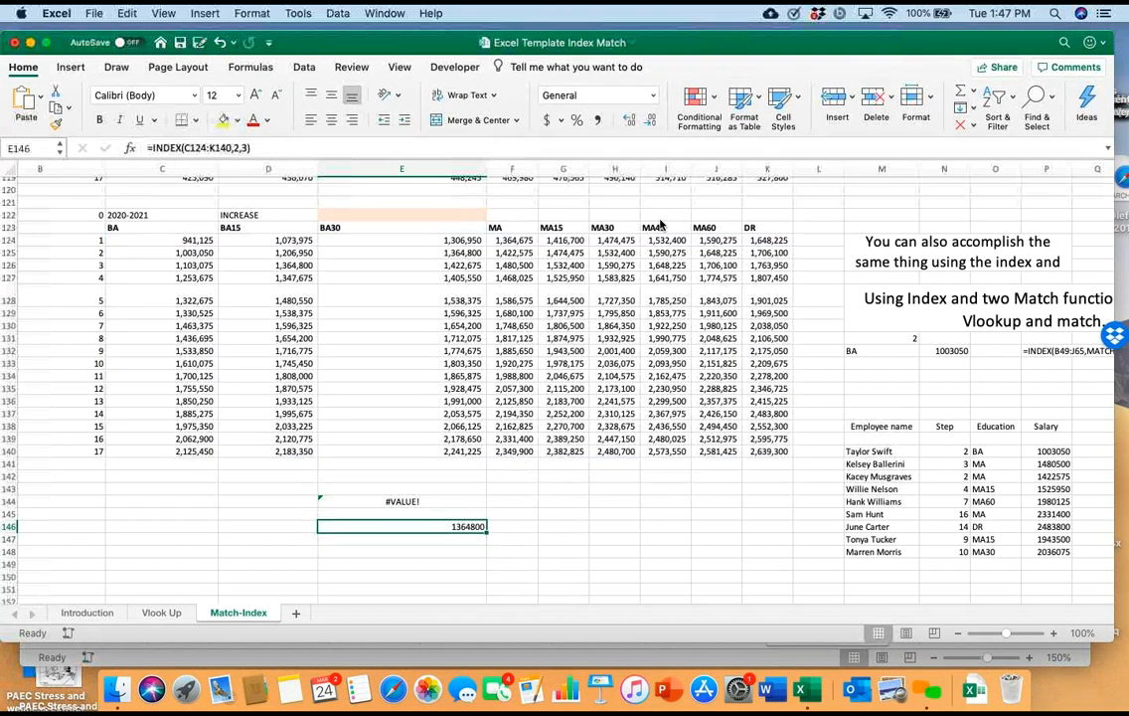
Check the E146 INDEX formula's array, row and column arguments against the 2020-2021 schedule
scroll(660, 226, up, 3)
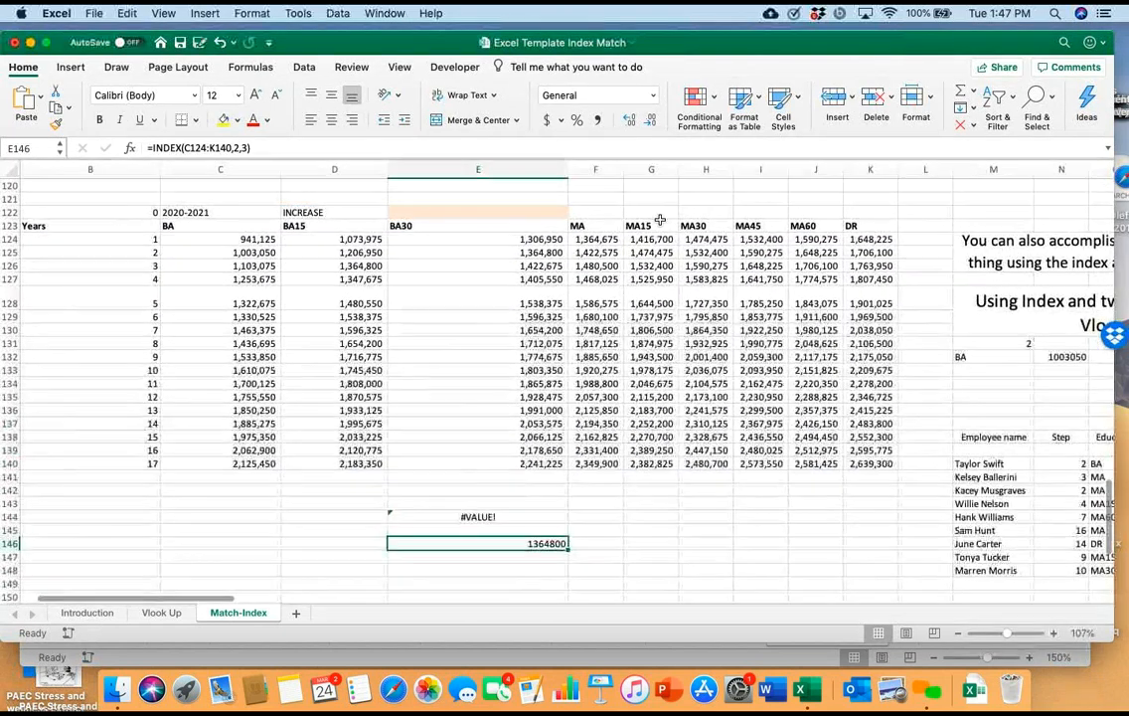
scroll(660, 221, down, 1)
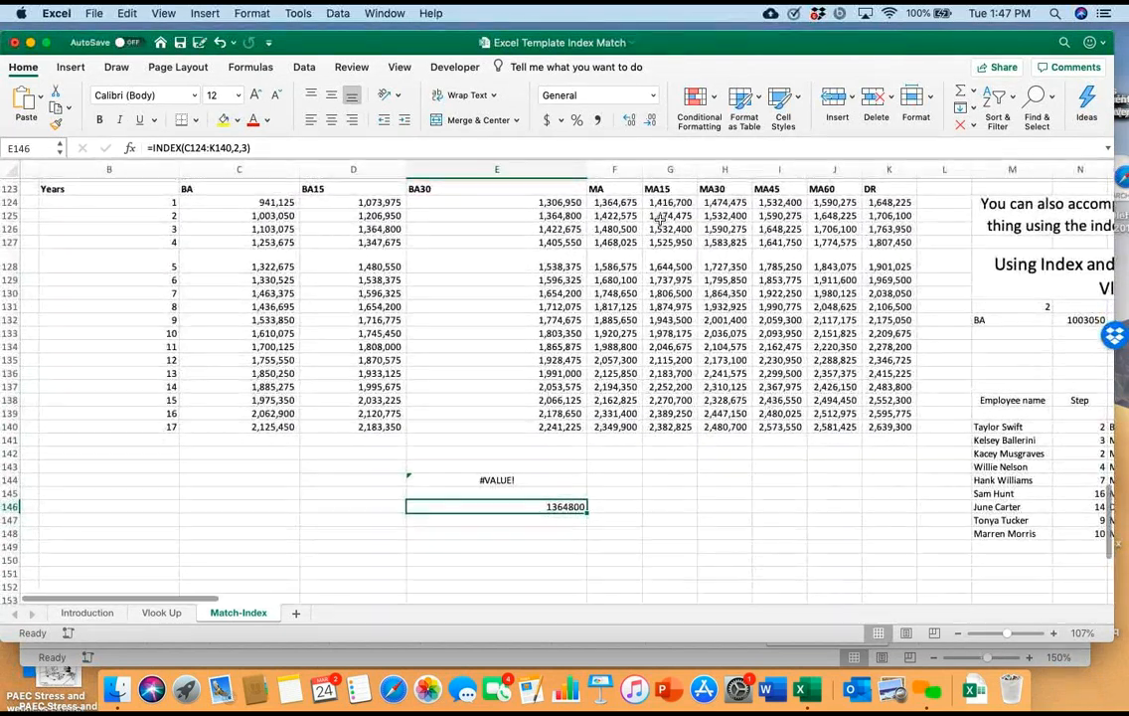
scroll(660, 220, up, 2)
scroll(659, 221, right, 1)
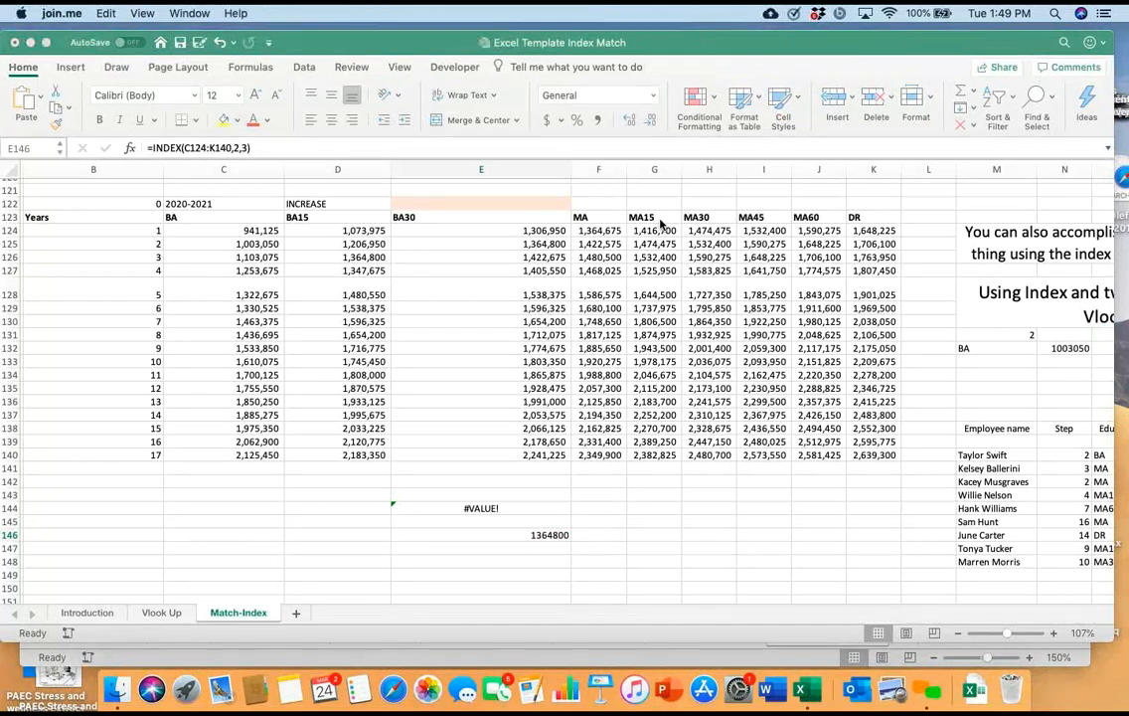
click(660, 221)
key(Up)
key(Down)
key(F2)
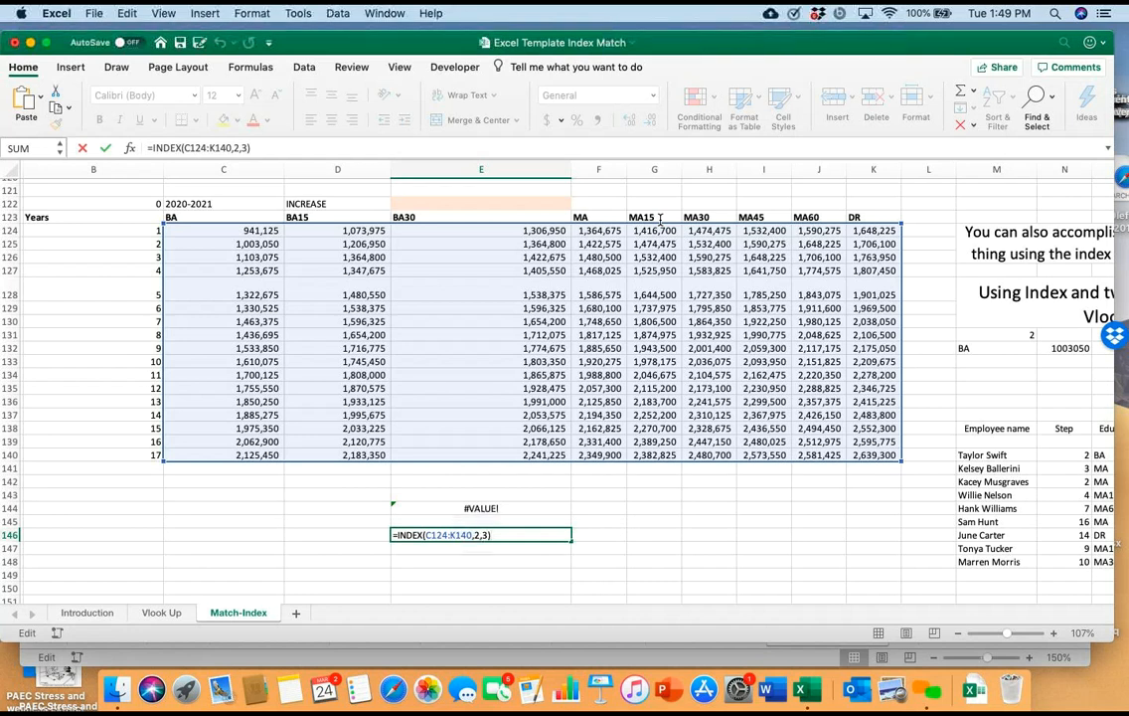
click(819, 508)
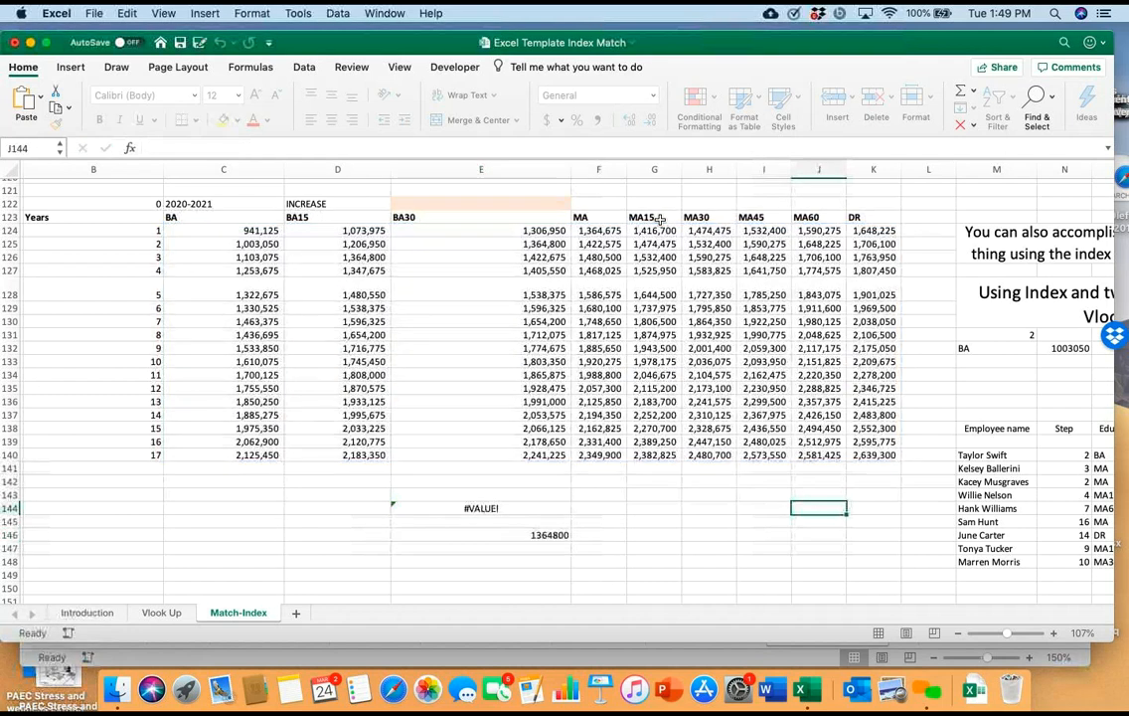
Inspect the first employee's salary formula in P140 and trace its INDEX and two MATCH ranges in the schedule
scroll(660, 219, right, 3)
scroll(660, 219, right, 2)
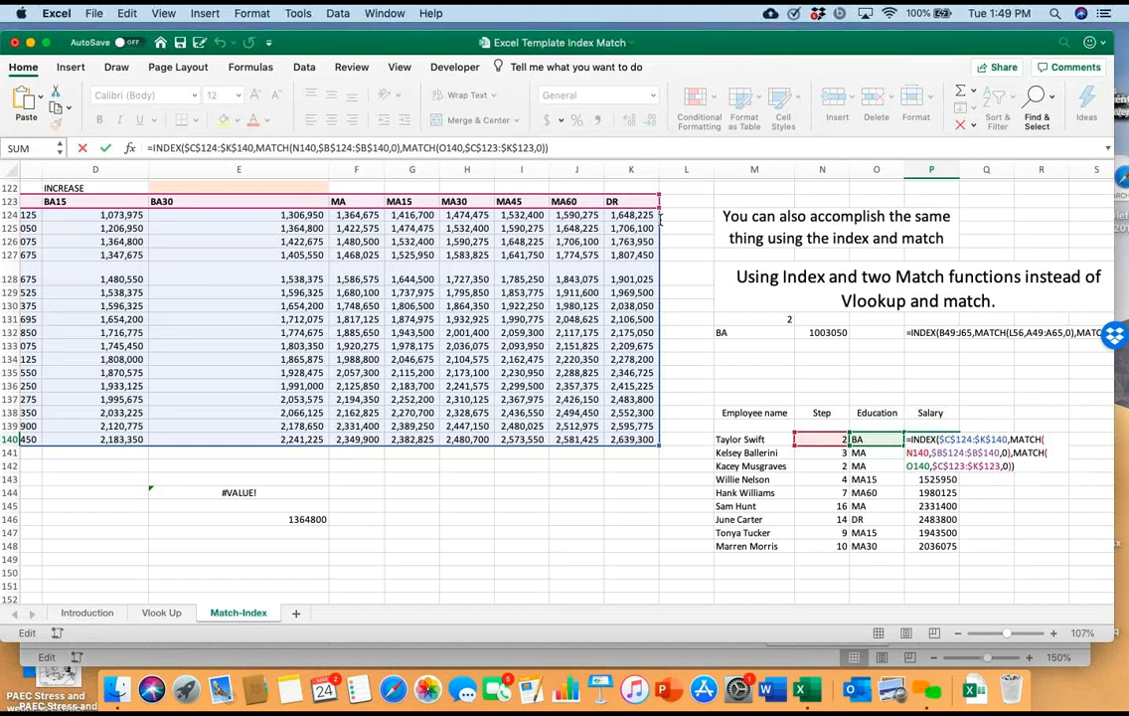
scroll(660, 218, left, 5)
scroll(660, 217, down, 1)
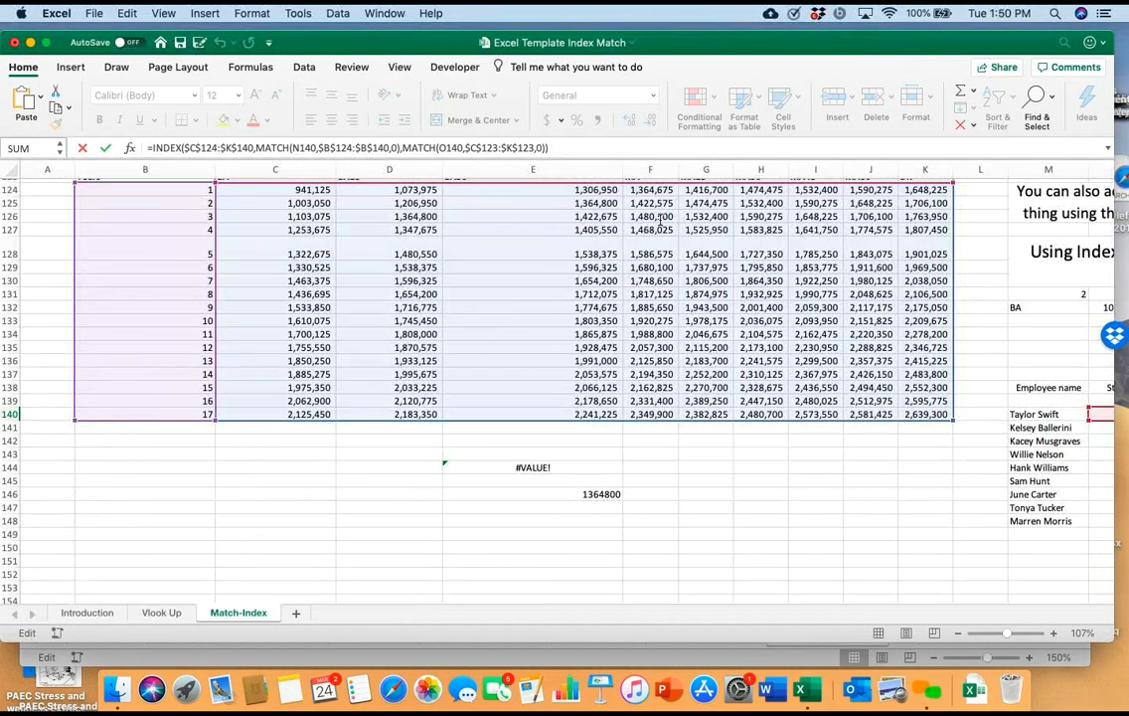
scroll(660, 218, up, 5)
scroll(660, 217, right, 3)
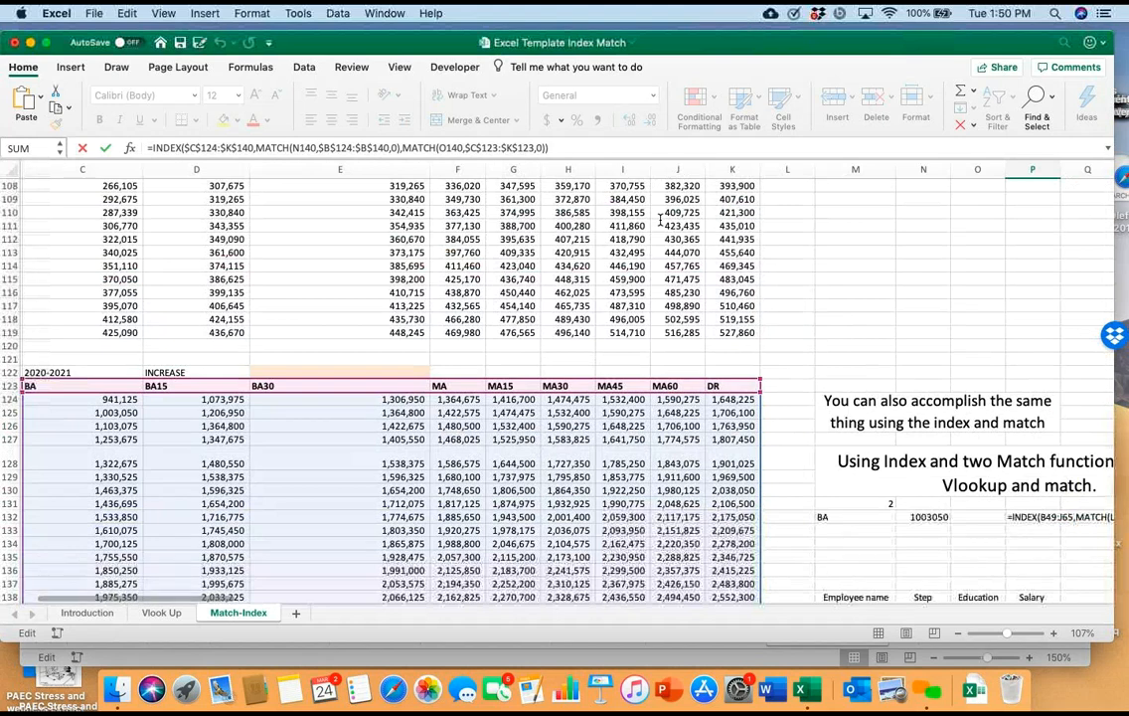
scroll(660, 217, down, 3)
scroll(660, 217, right, 3)
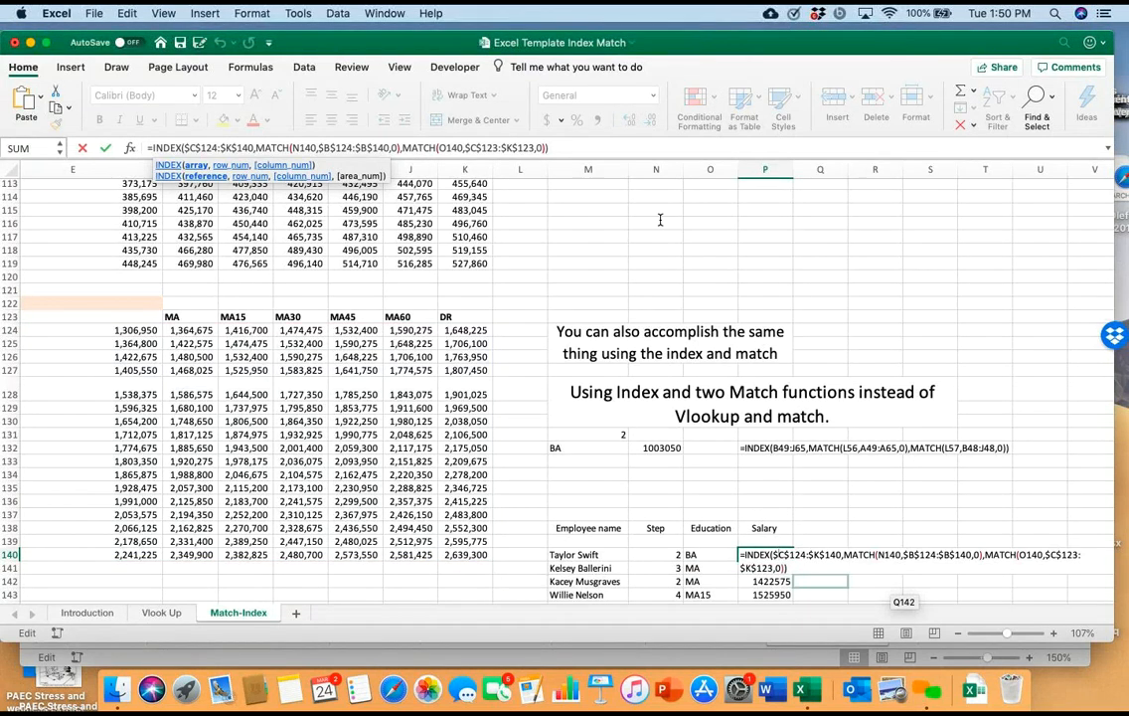
key(Return)
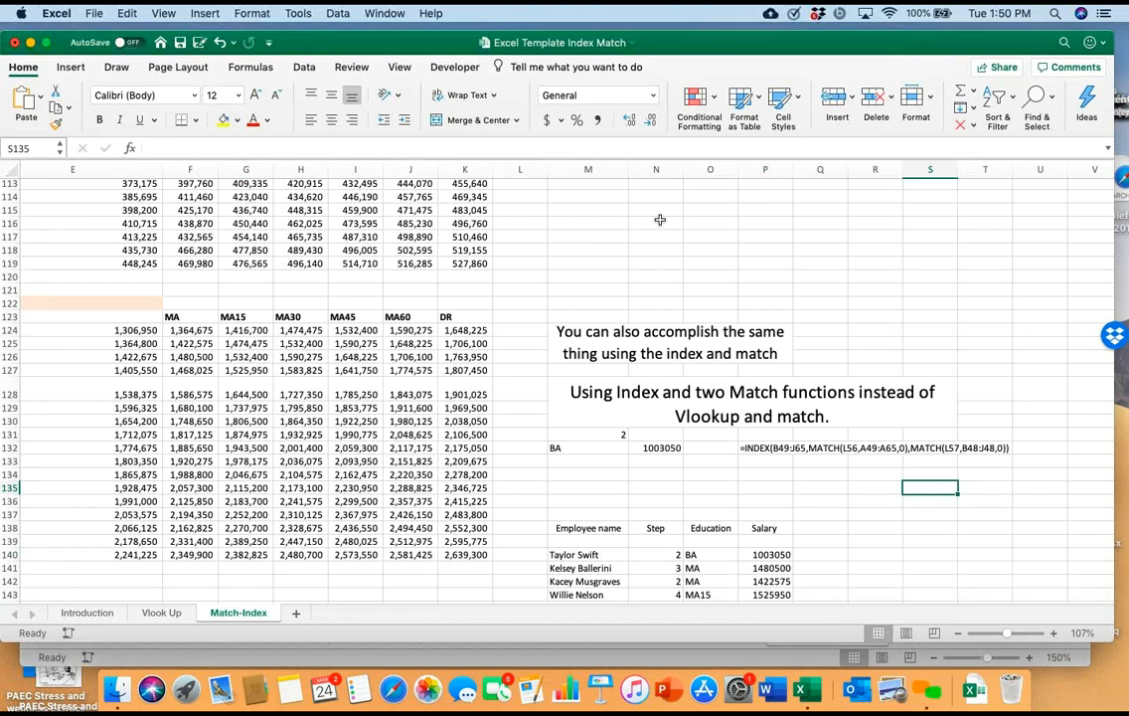
Compare the employee salary table with the schedule and recheck the nested INDEX and MATCH arguments in P140
scroll(659, 219, down, 3)
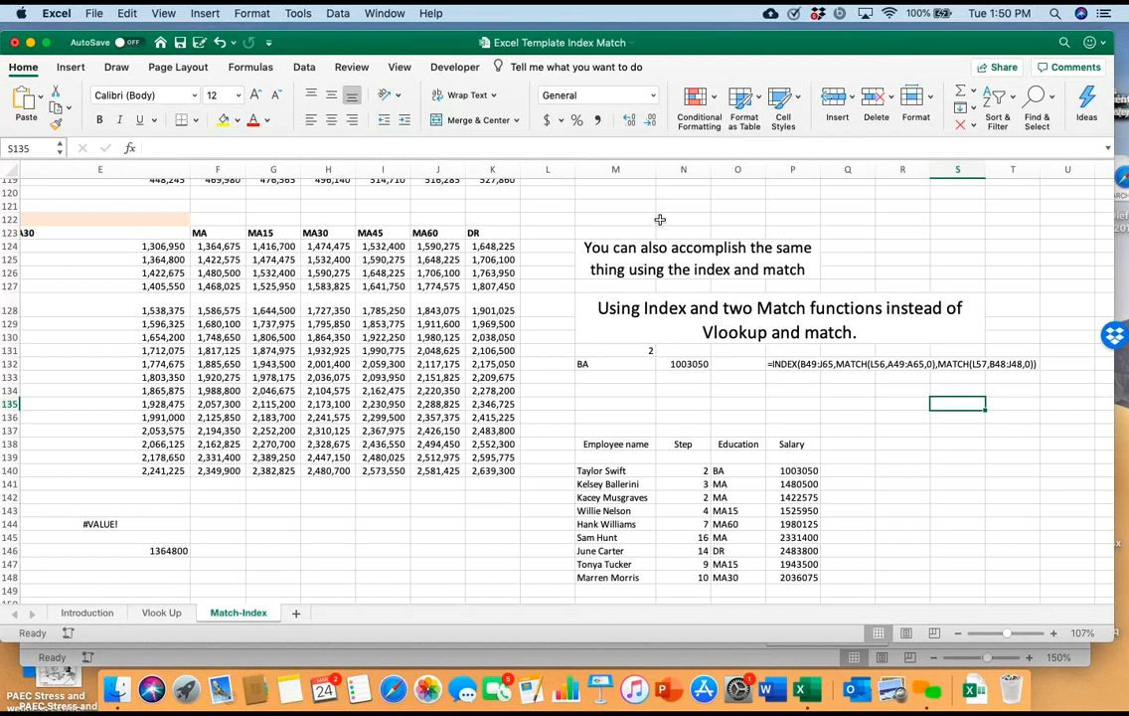
scroll(660, 219, left, 6)
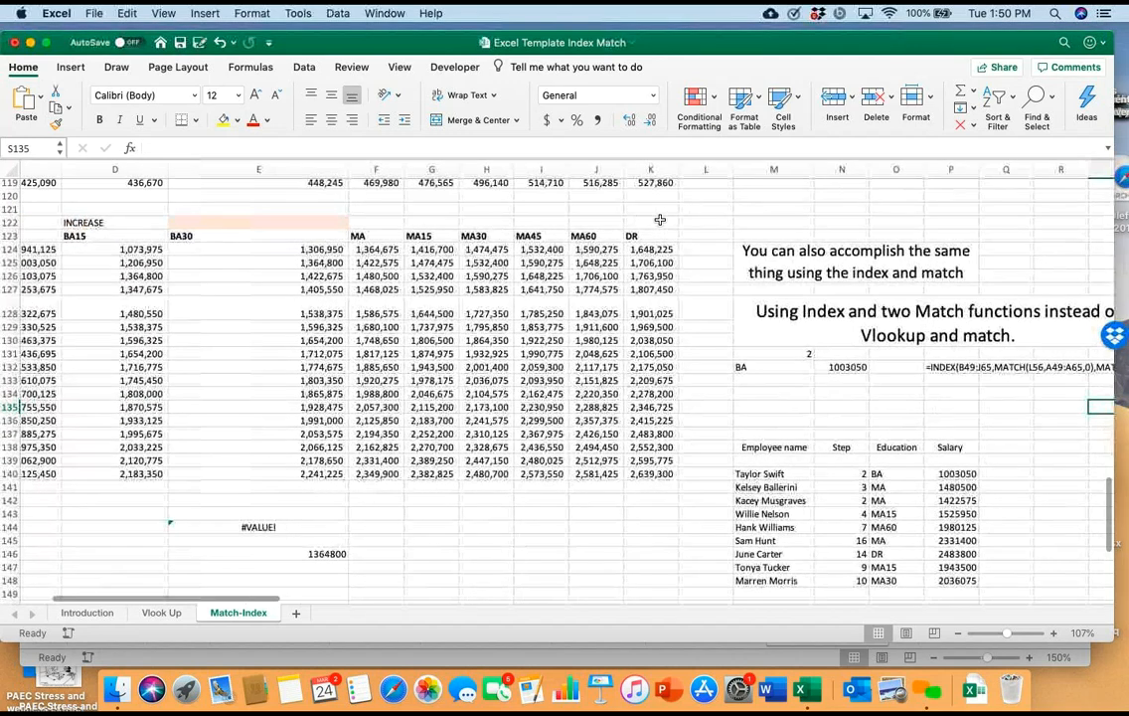
scroll(660, 218, left, 3)
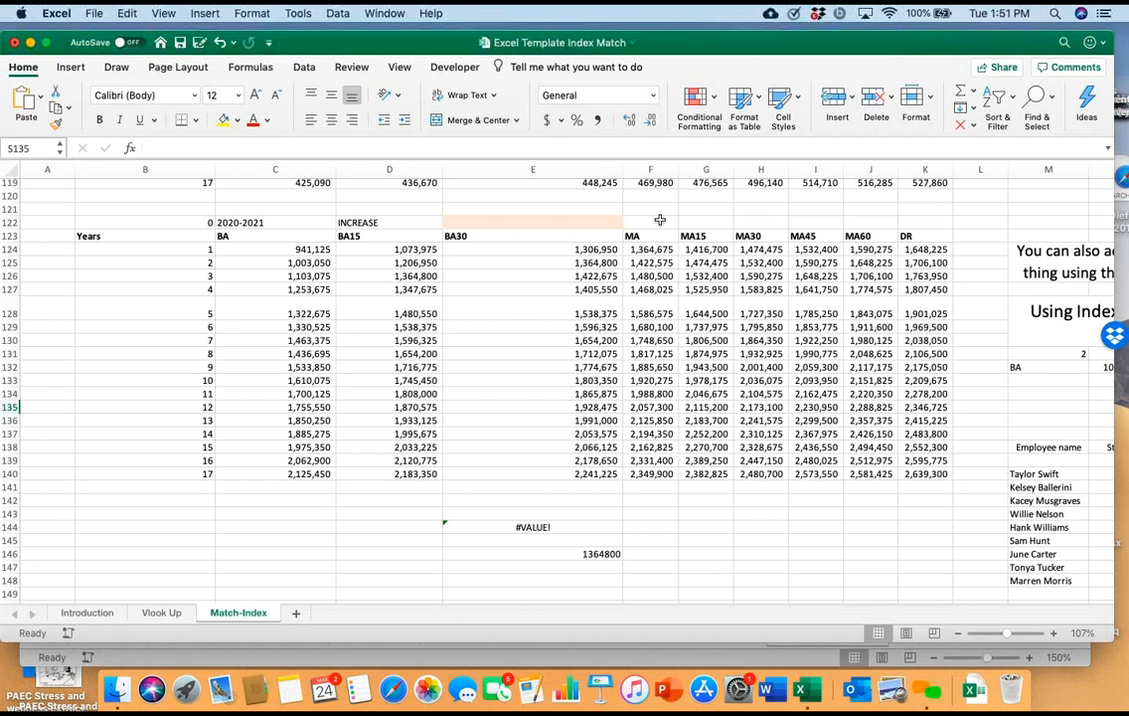
scroll(659, 219, right, 10)
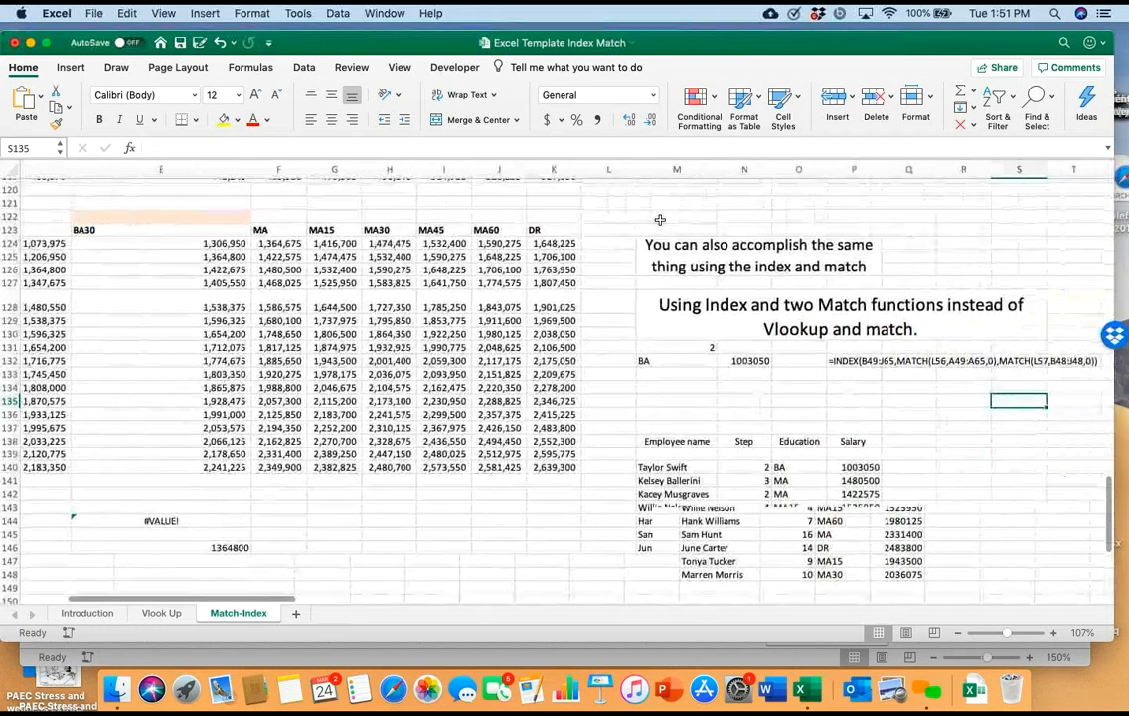
scroll(660, 220, right, 1)
click(797, 467)
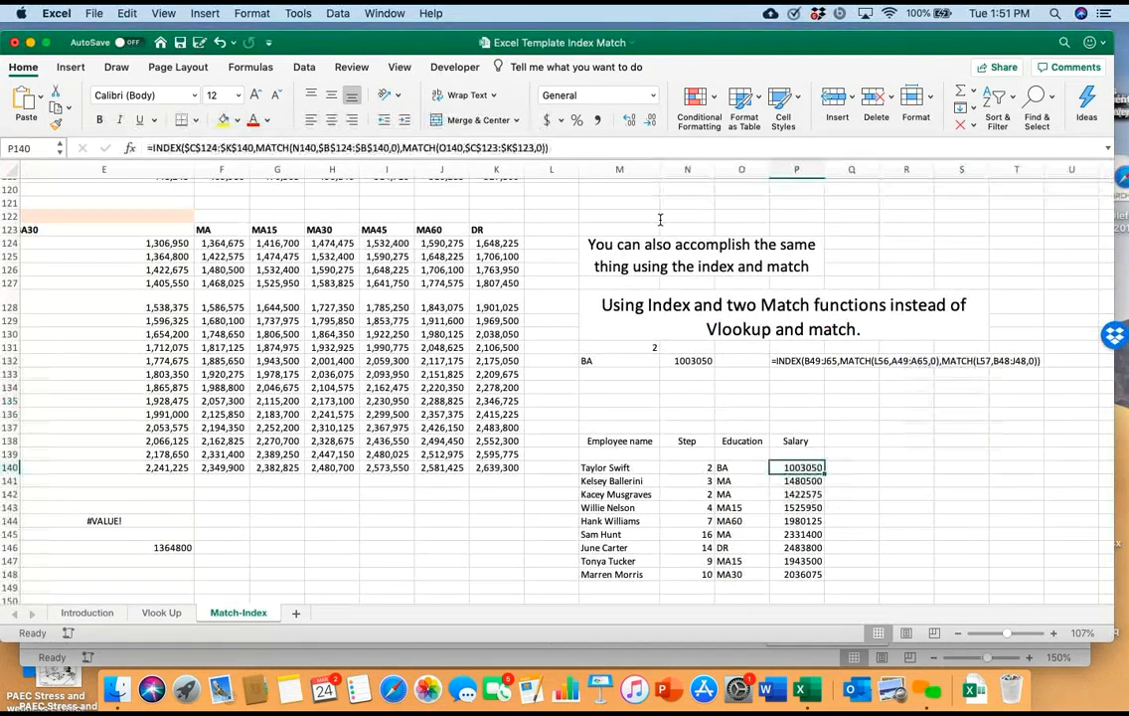
key(F2)
scroll(660, 220, left, 2)
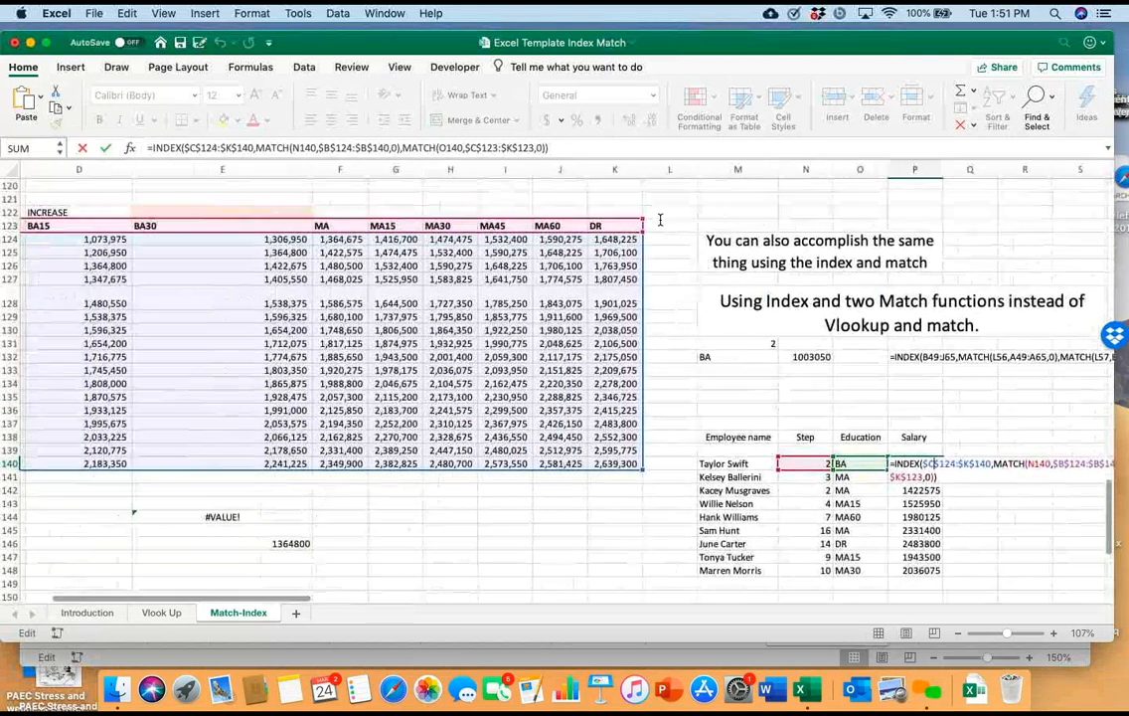
scroll(660, 220, left, 1)
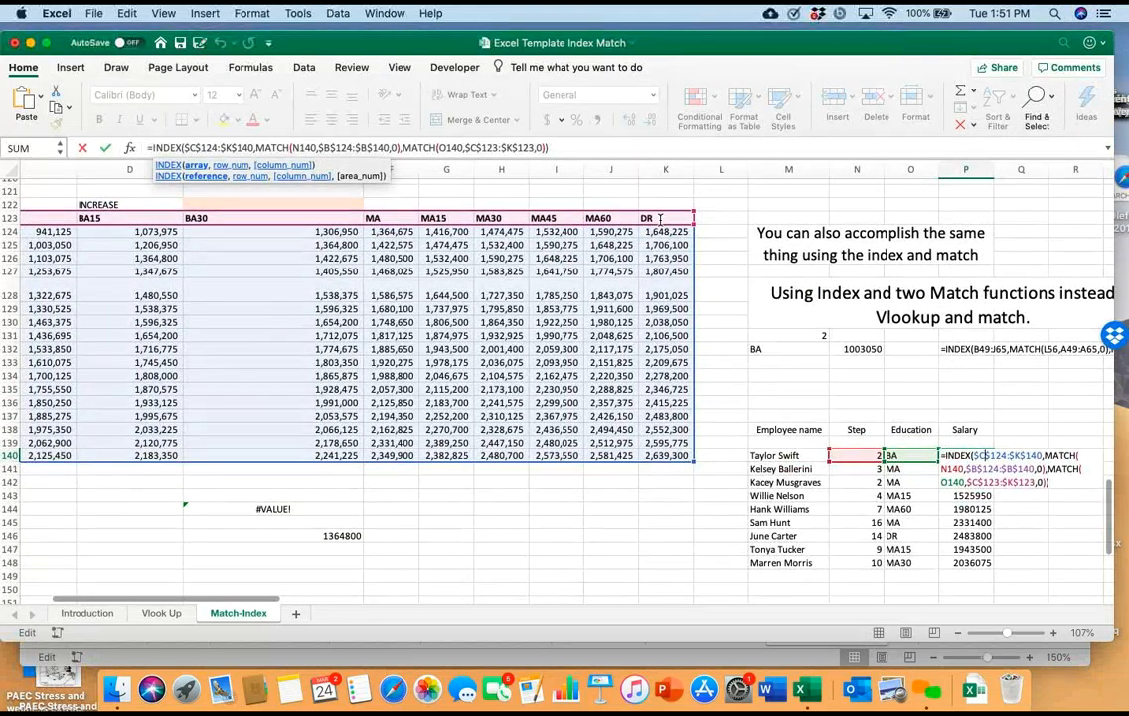
scroll(660, 220, left, 2)
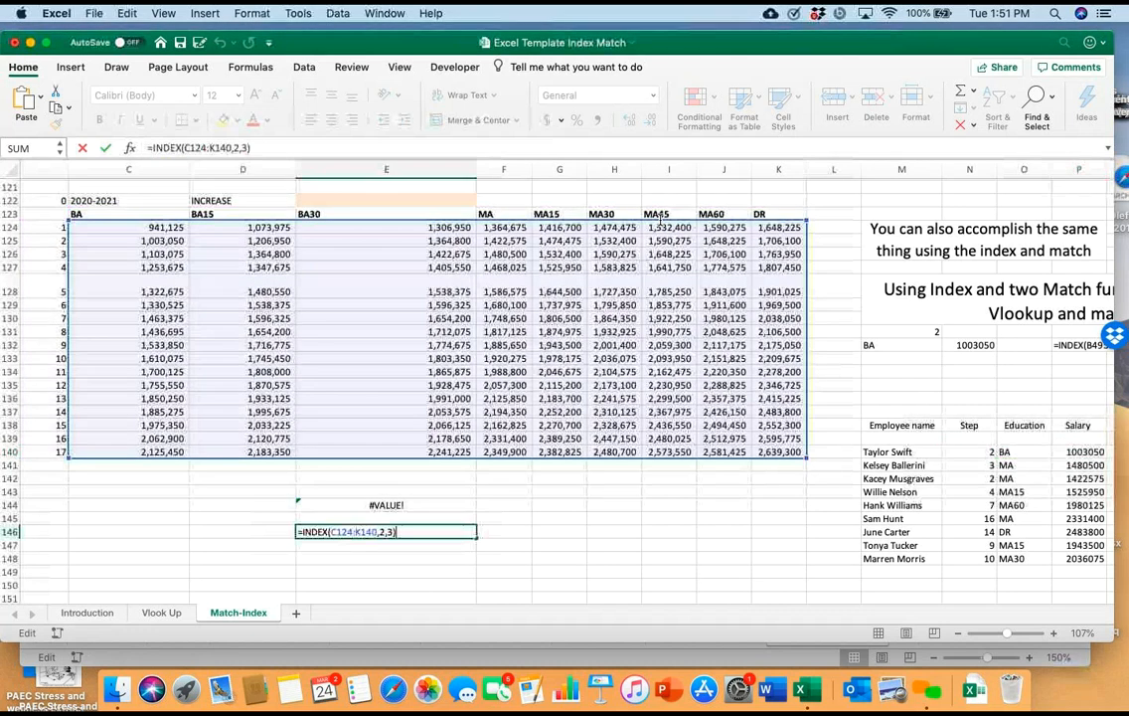
Change both the row number and the column number in the E146 INDEX formula to 1
key(Left)
key(Left)
key(Left)
key(BackSpace)
text(1)
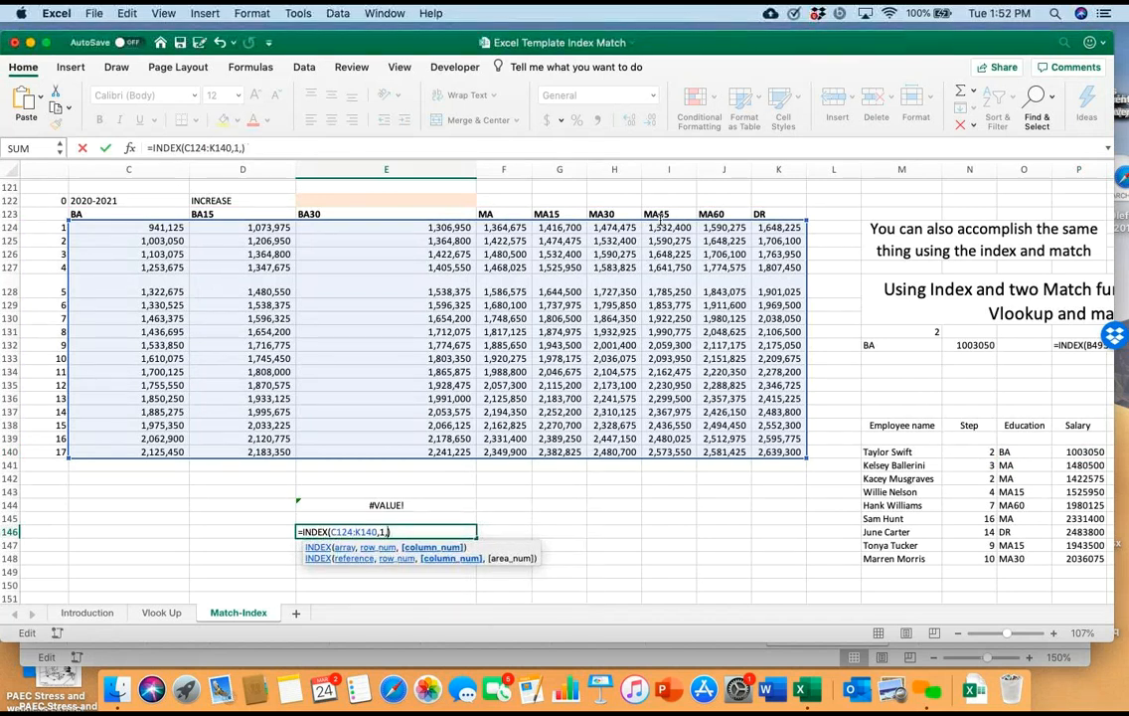
key(Return)
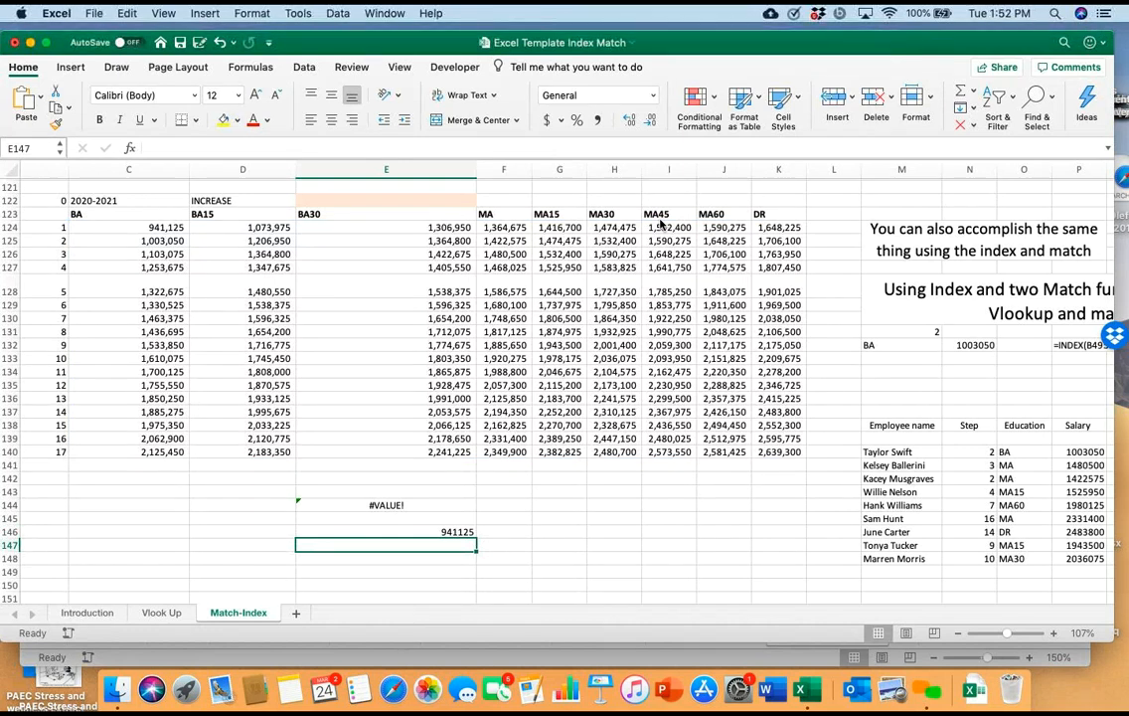
key(Down)
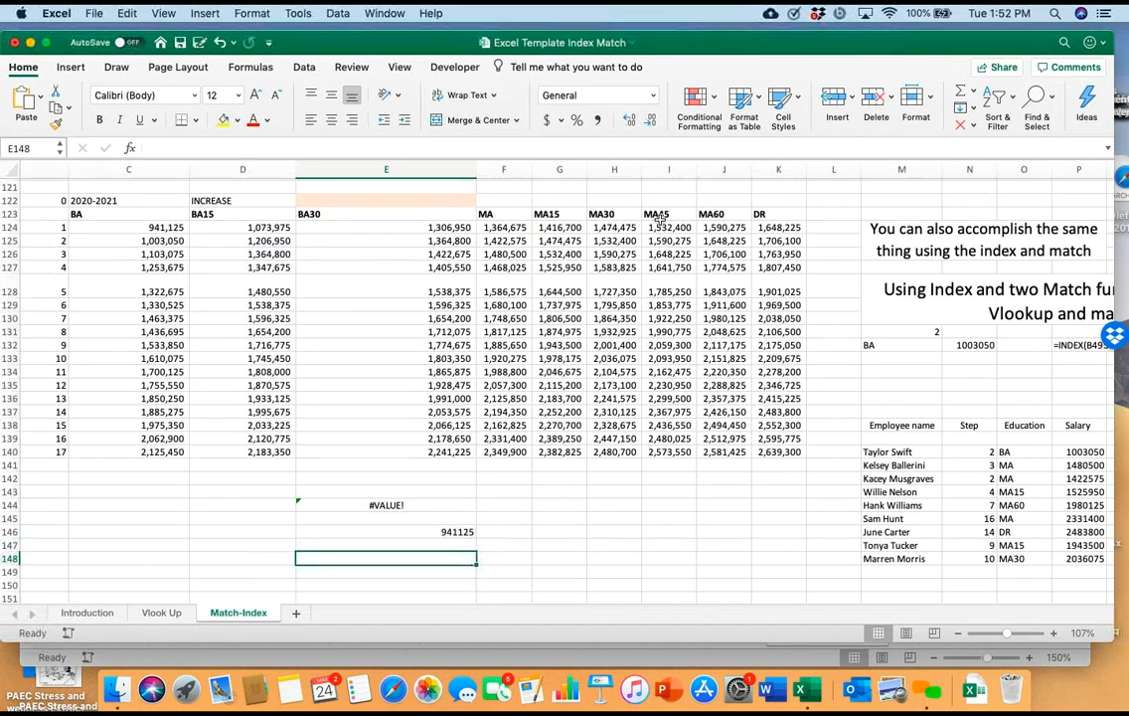
text(=)
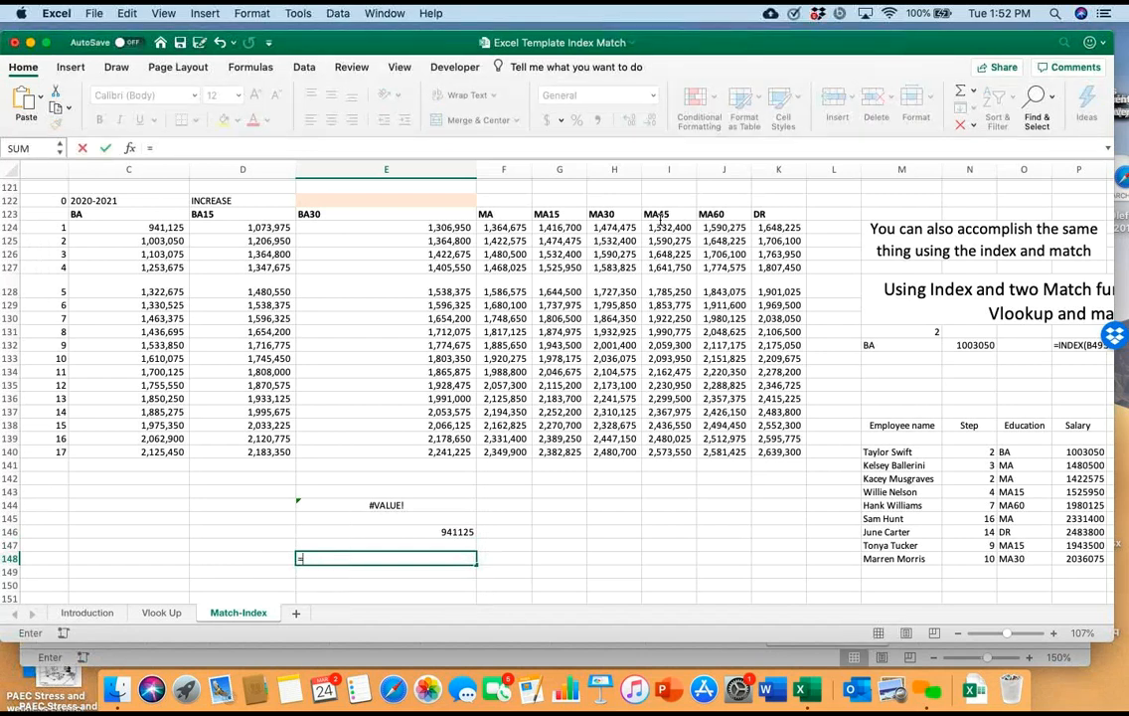
key(Left)
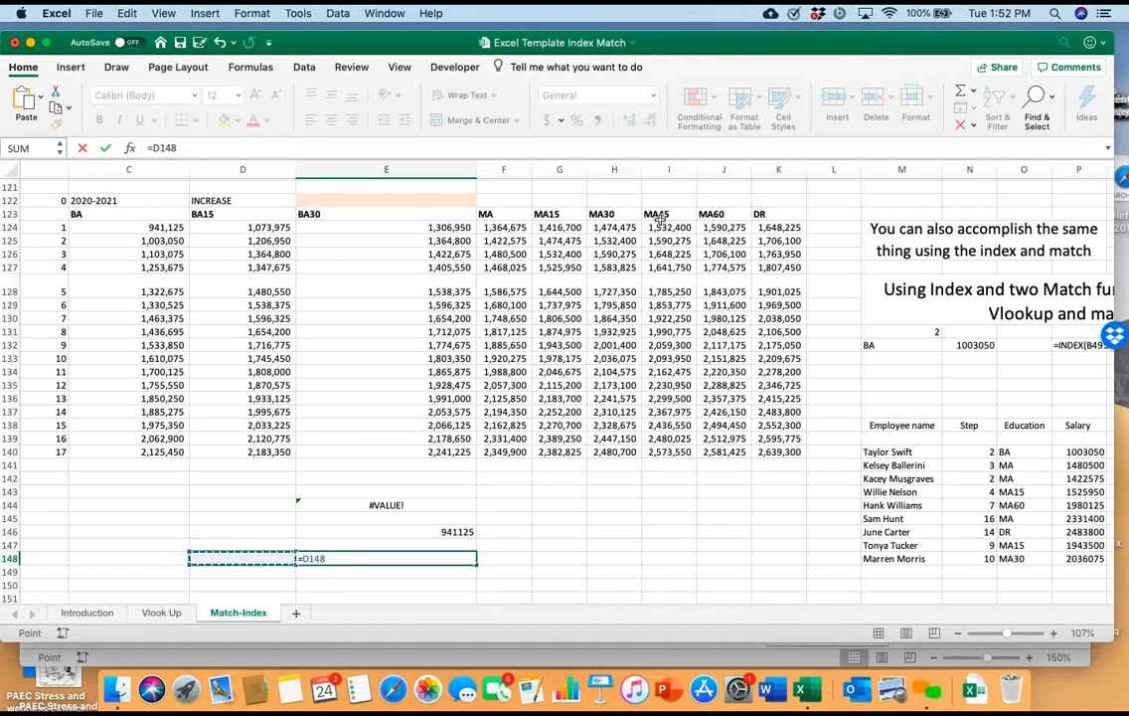
key(Escape)
Enter 1 in D148 and build a MATCH formula in E148 that looks up D148 in B124:B140 with an exact match
key(Left)
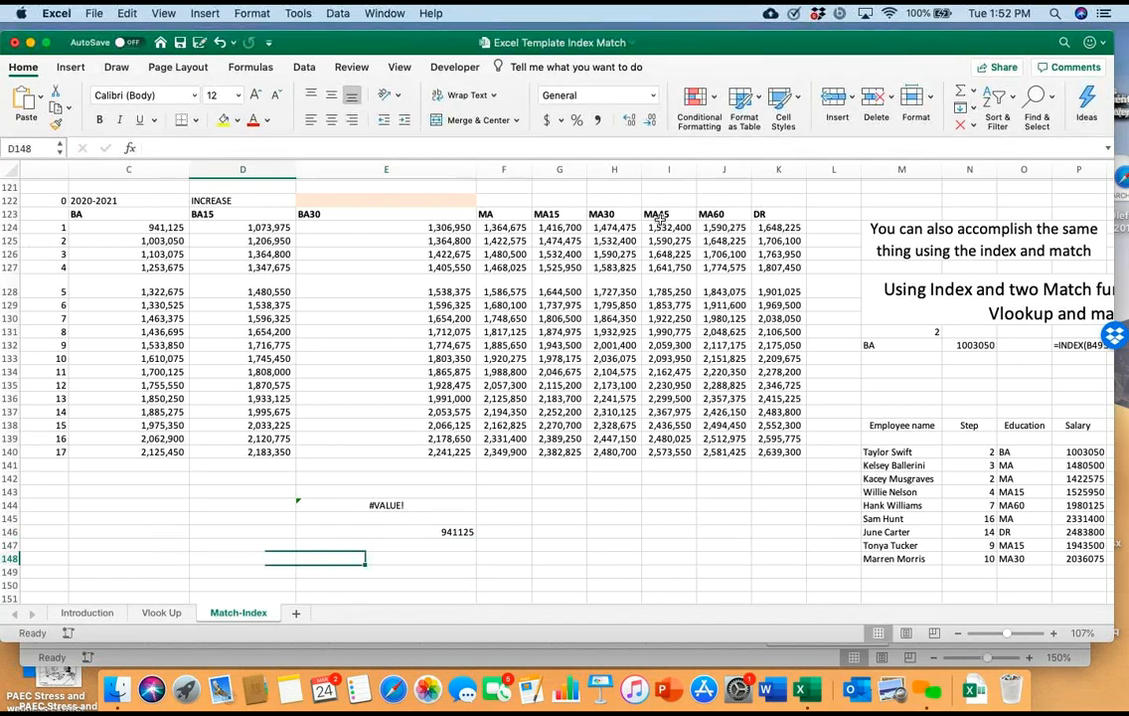
text(1)
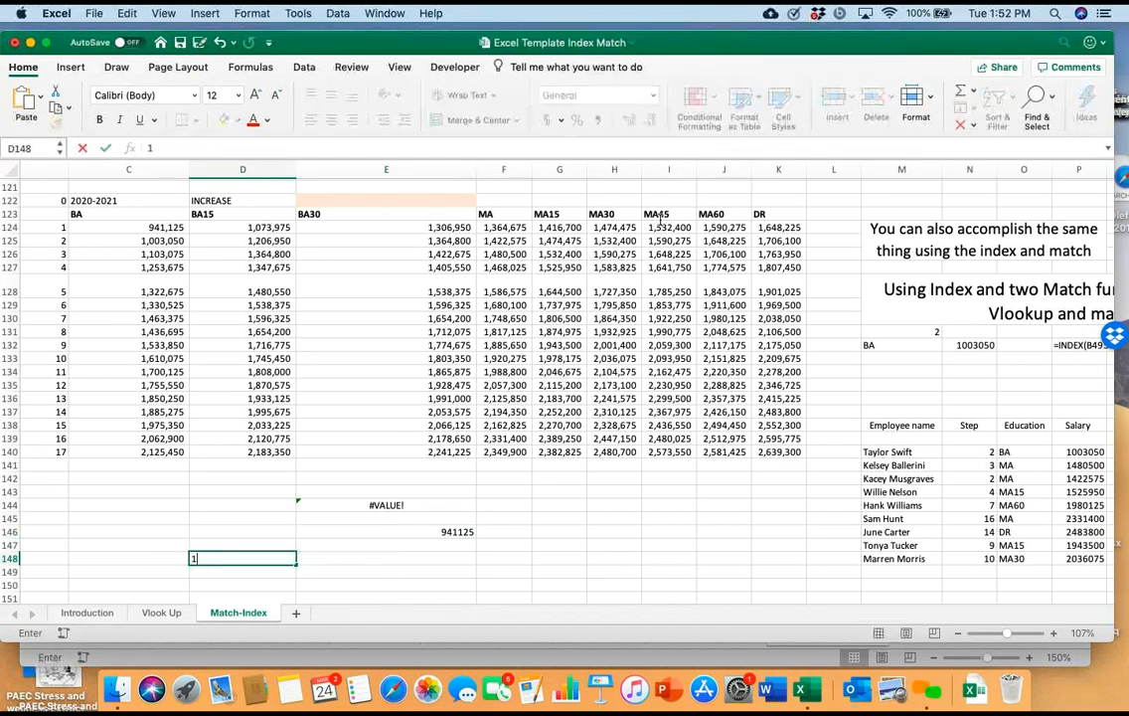
key(Tab)
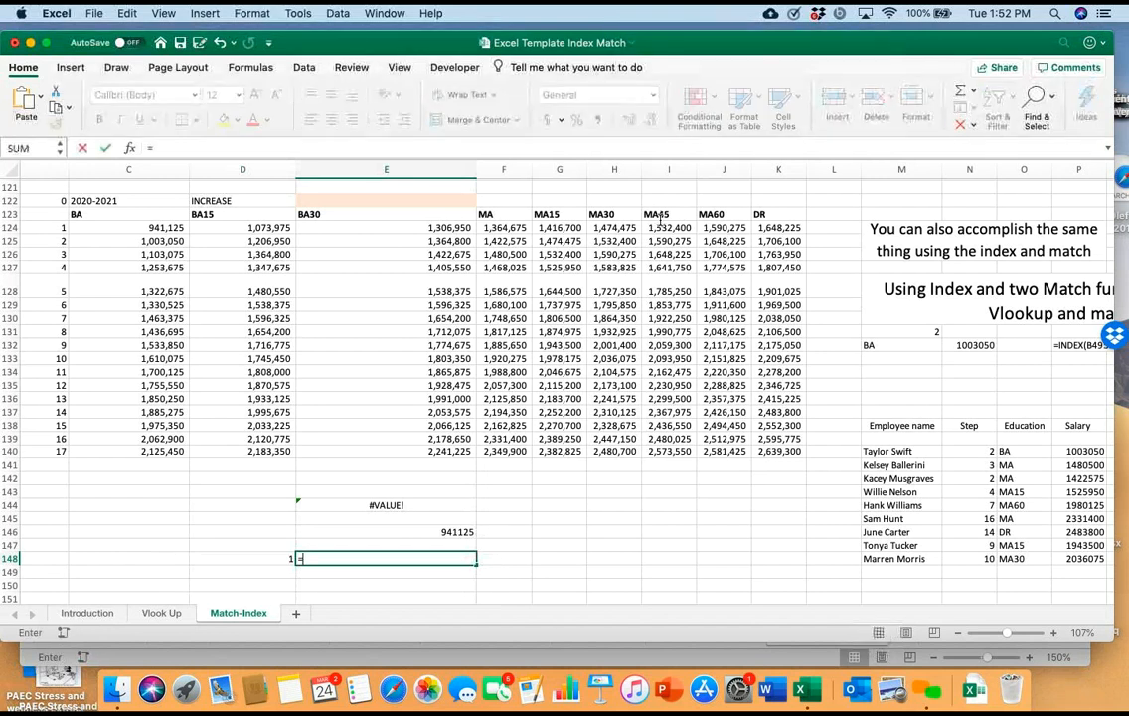
text(=match)
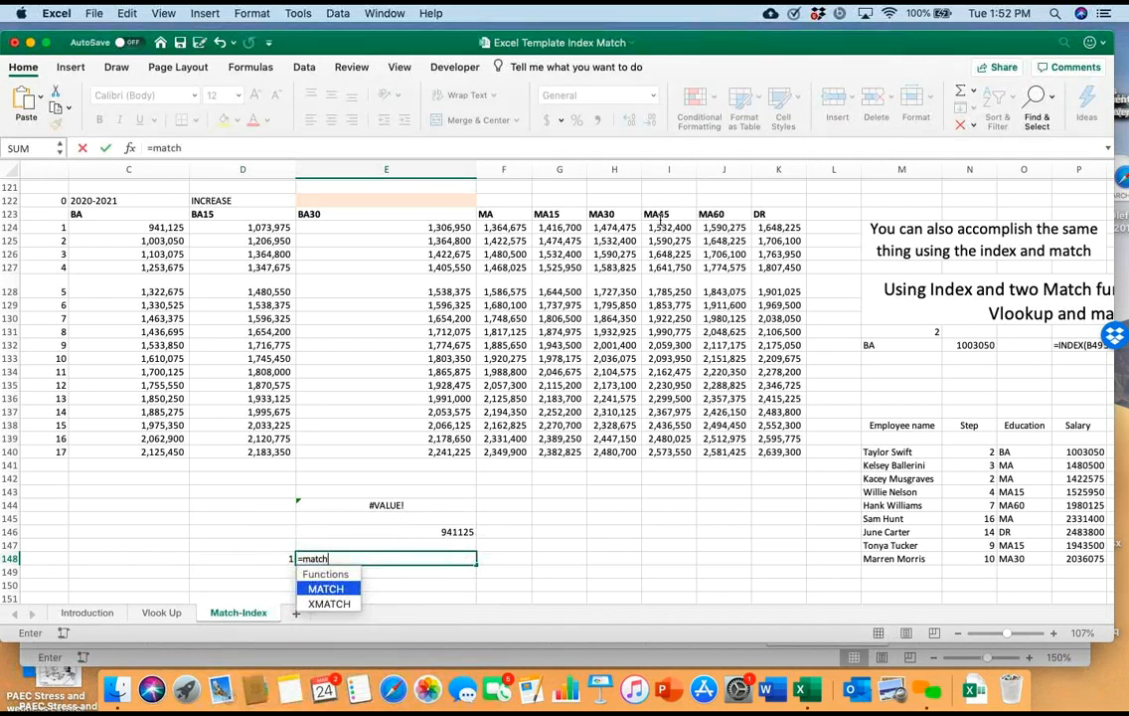
text(()
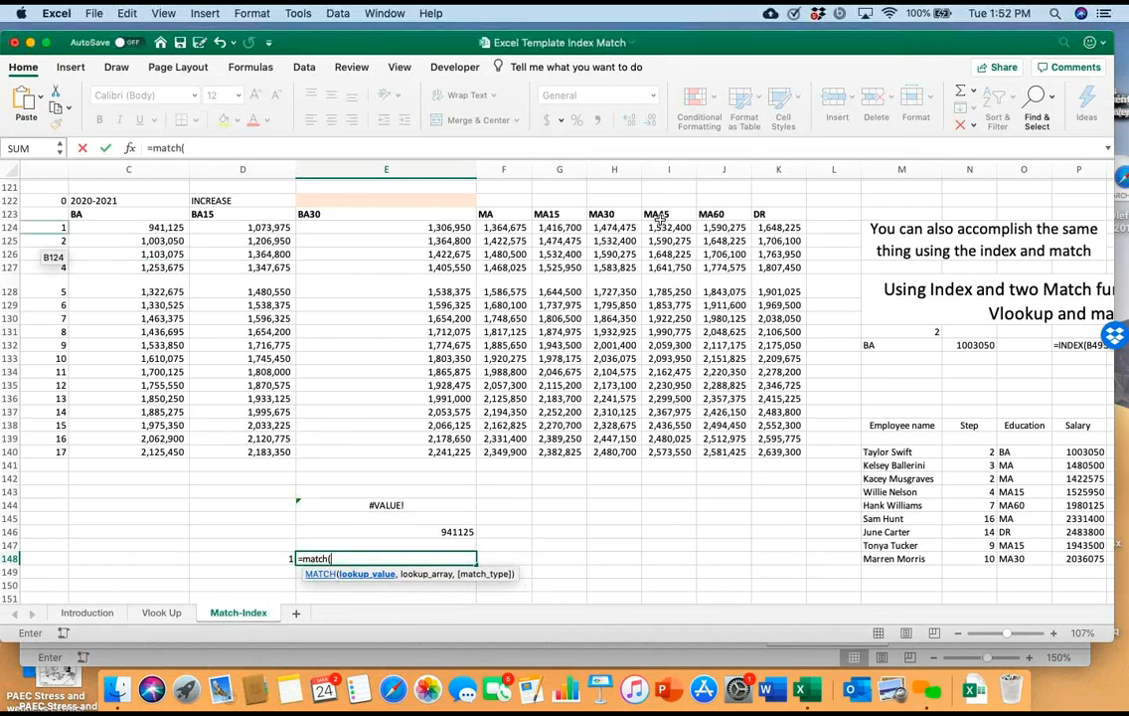
click(243, 558)
text(,)
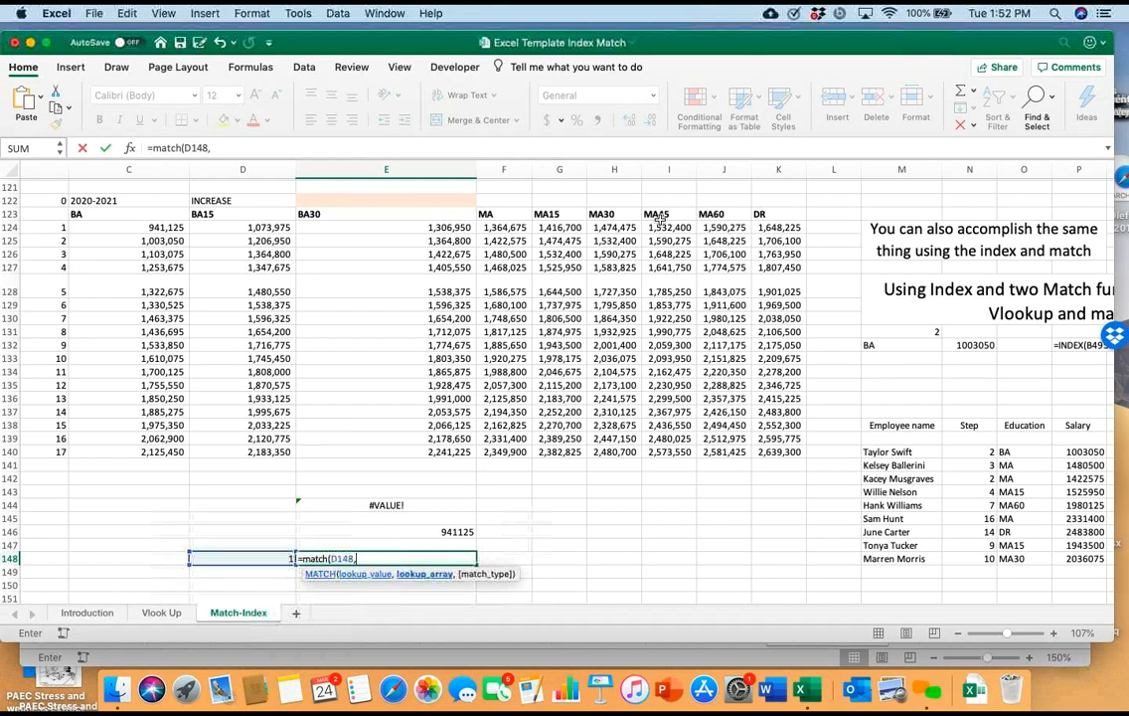
drag(51, 227, 56, 452)
text(,)
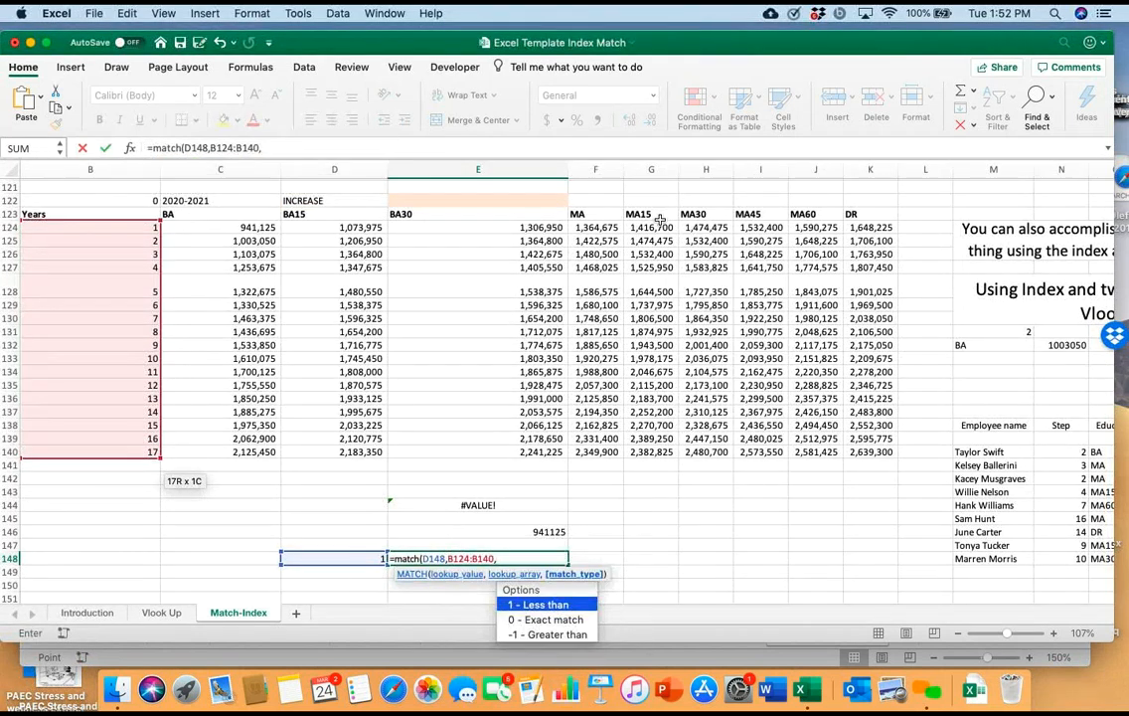
key(Down)
key(Return)
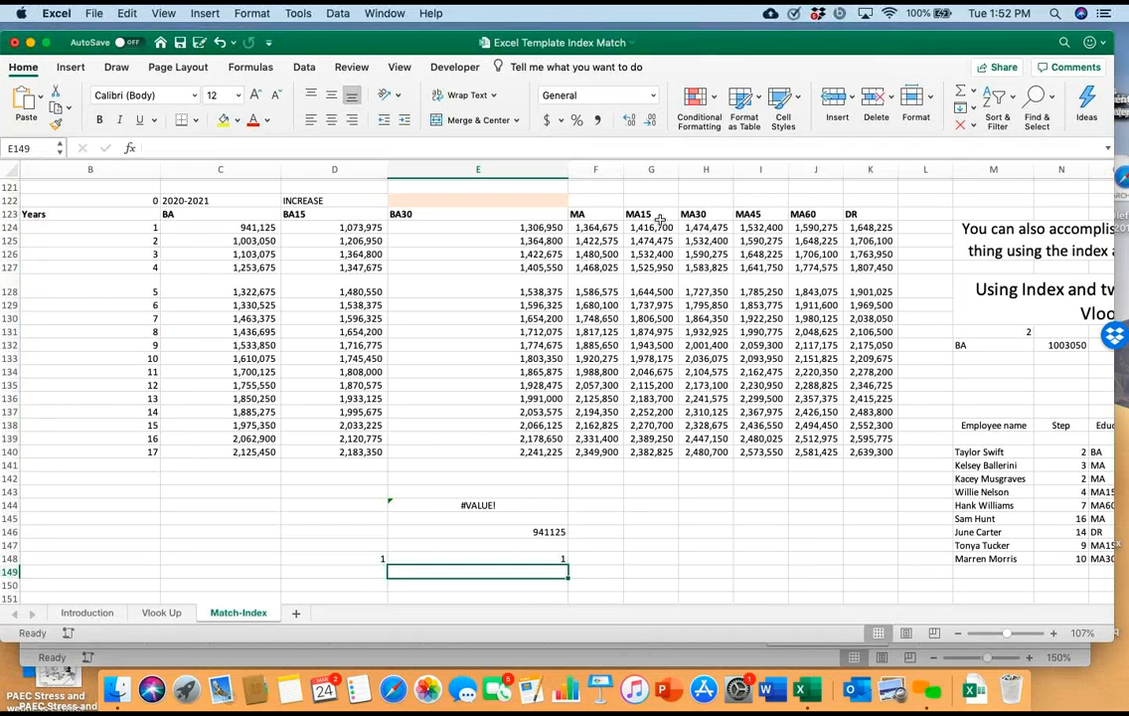
Clear the lookup value in D148 and replace it with 3
key(Up)
key(Left)
key(BackSpace)
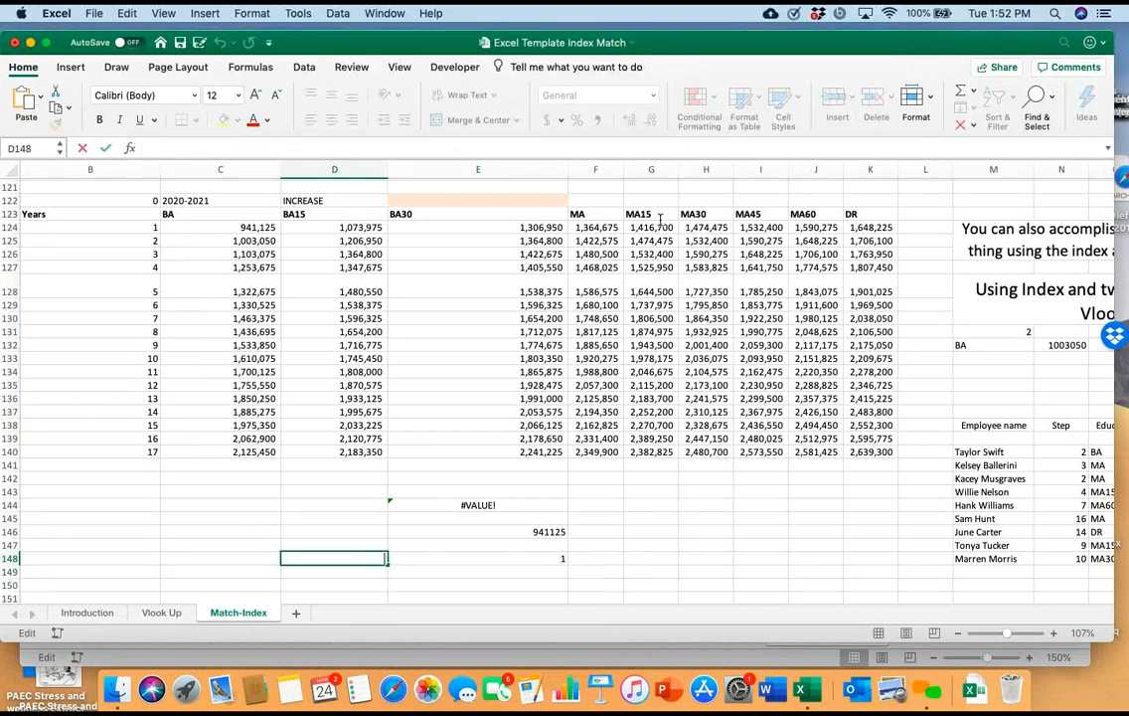
key(Return)
key(Up)
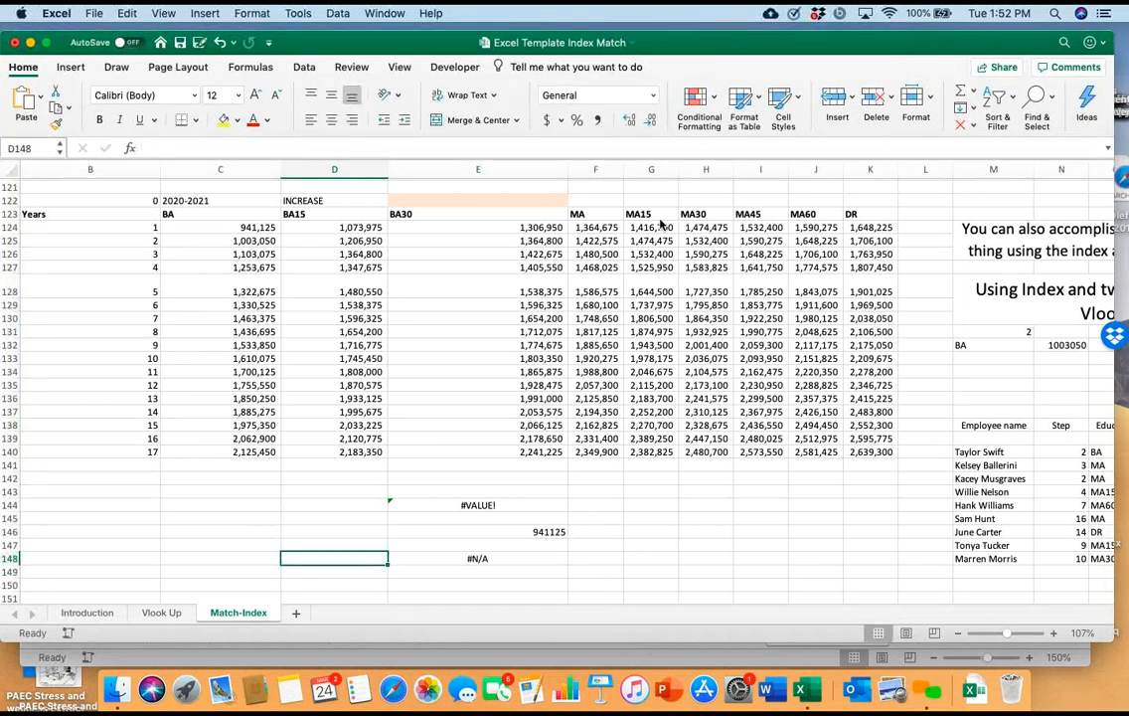
text(3)
key(Return)
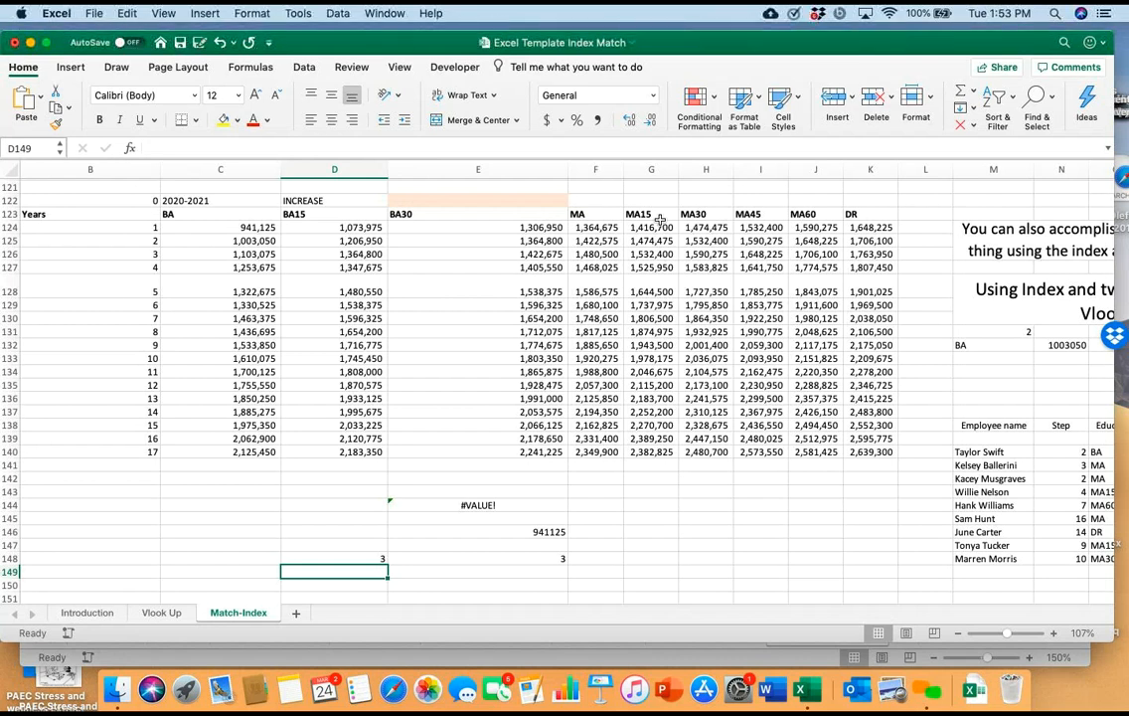
Enter the education level BA15 in D149 and begin a MATCH formula in E149
key(Right)
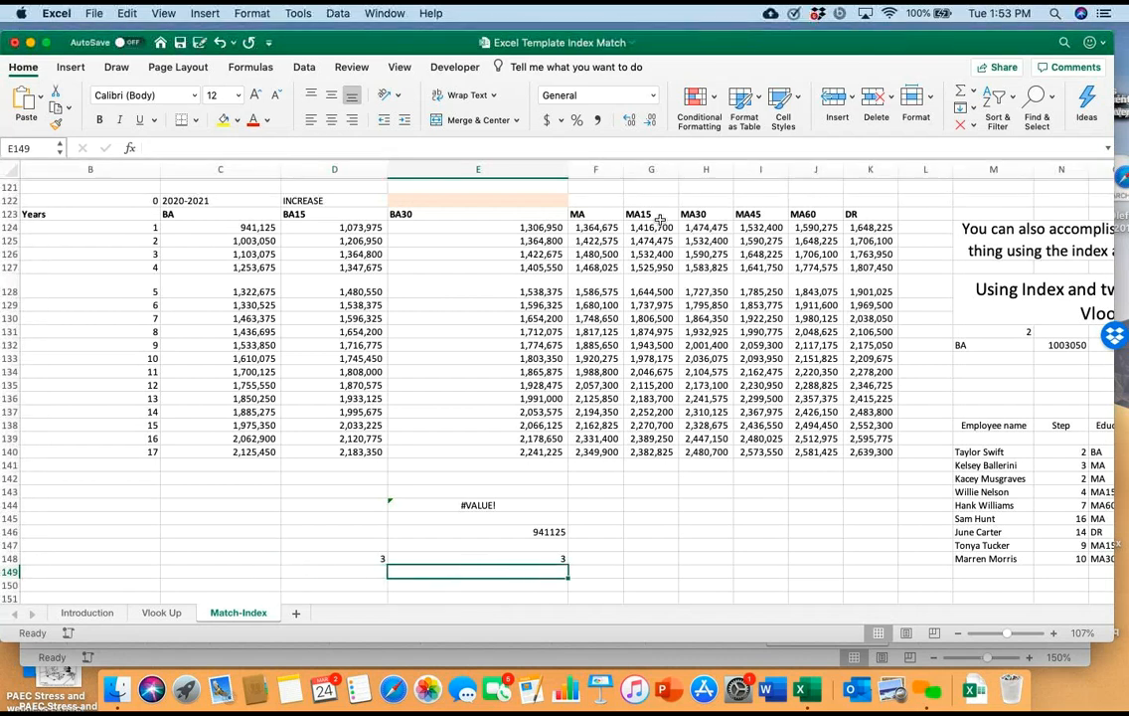
key(Left)
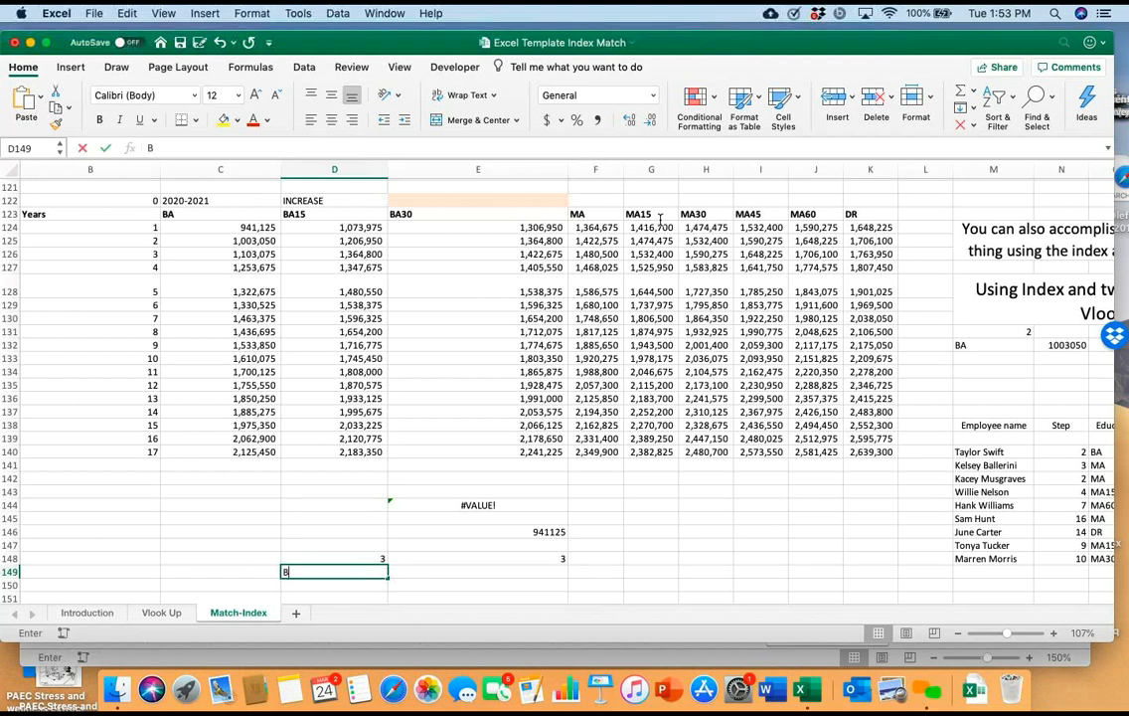
text(BA15)
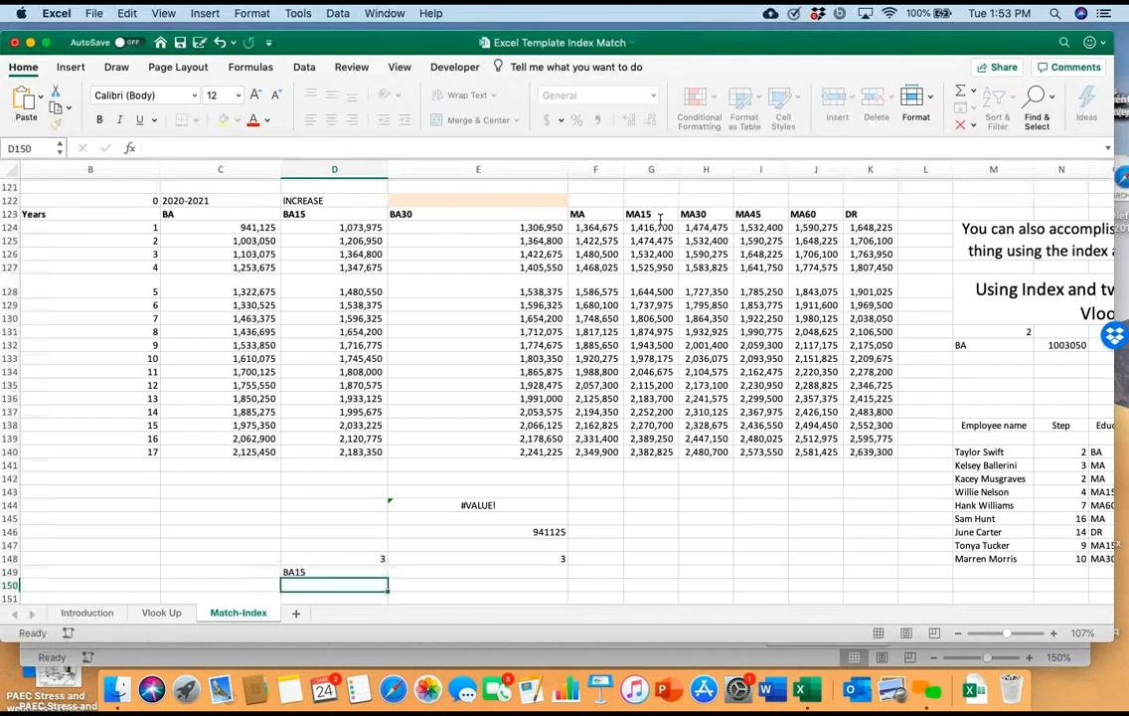
key(Tab)
text(=match)
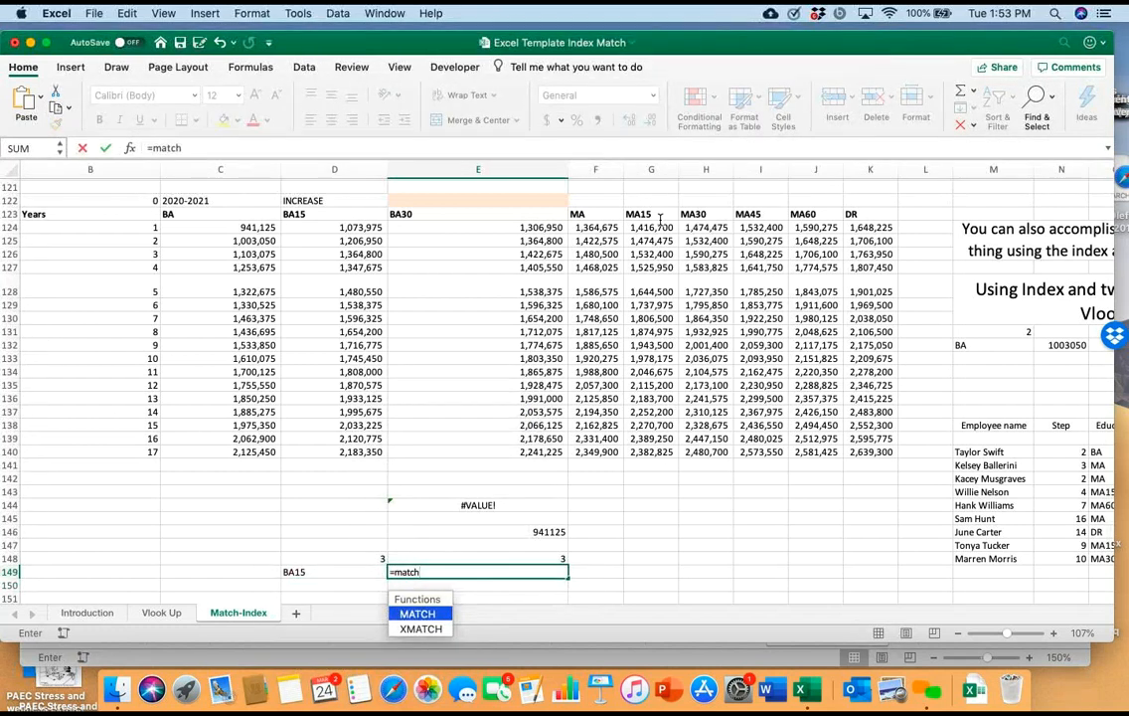
text(()
key(Left)
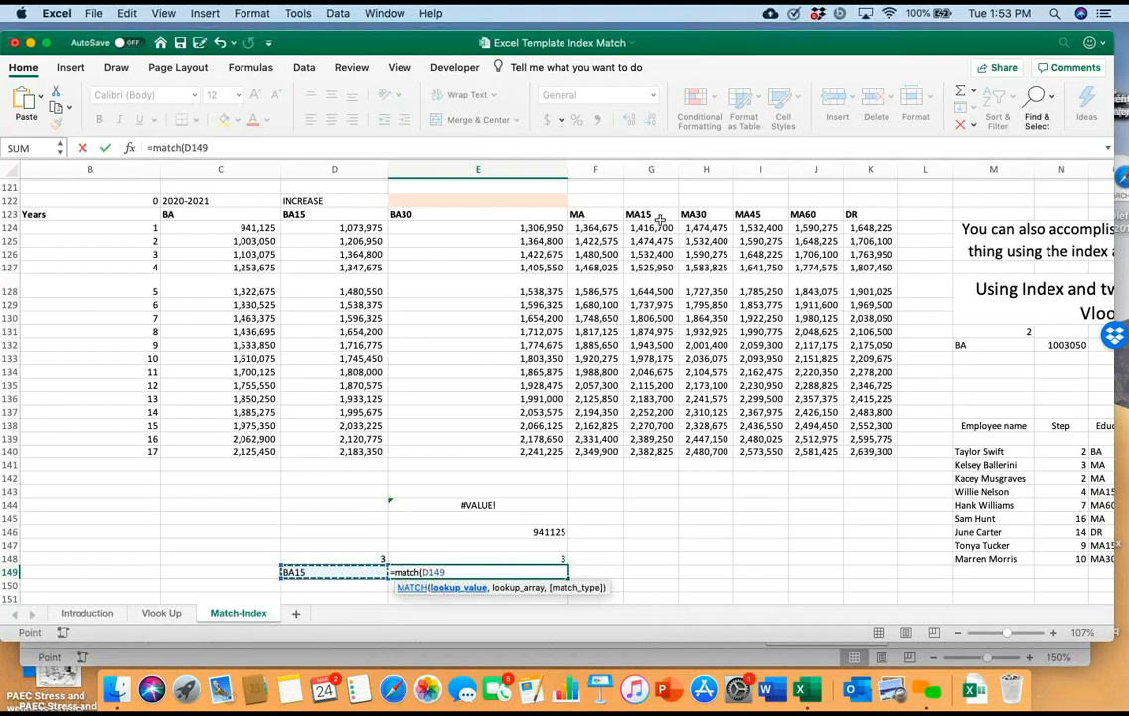
drag(220, 215, 557, 218)
drag(659, 219, 870, 216)
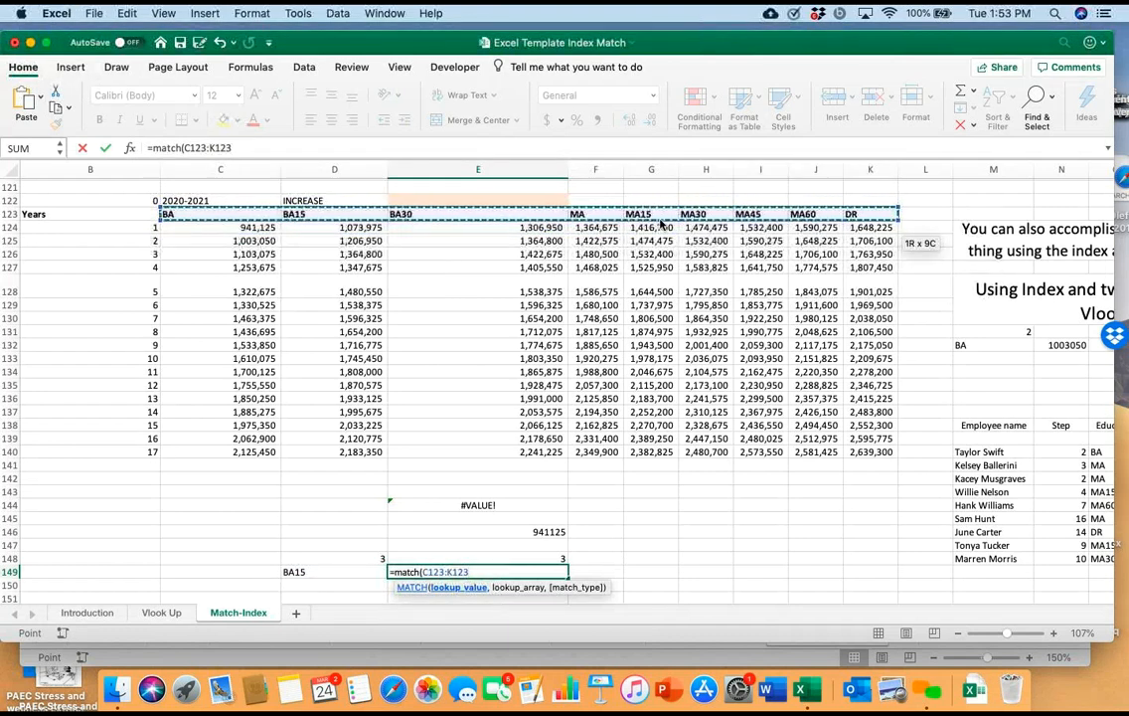
text(,0)
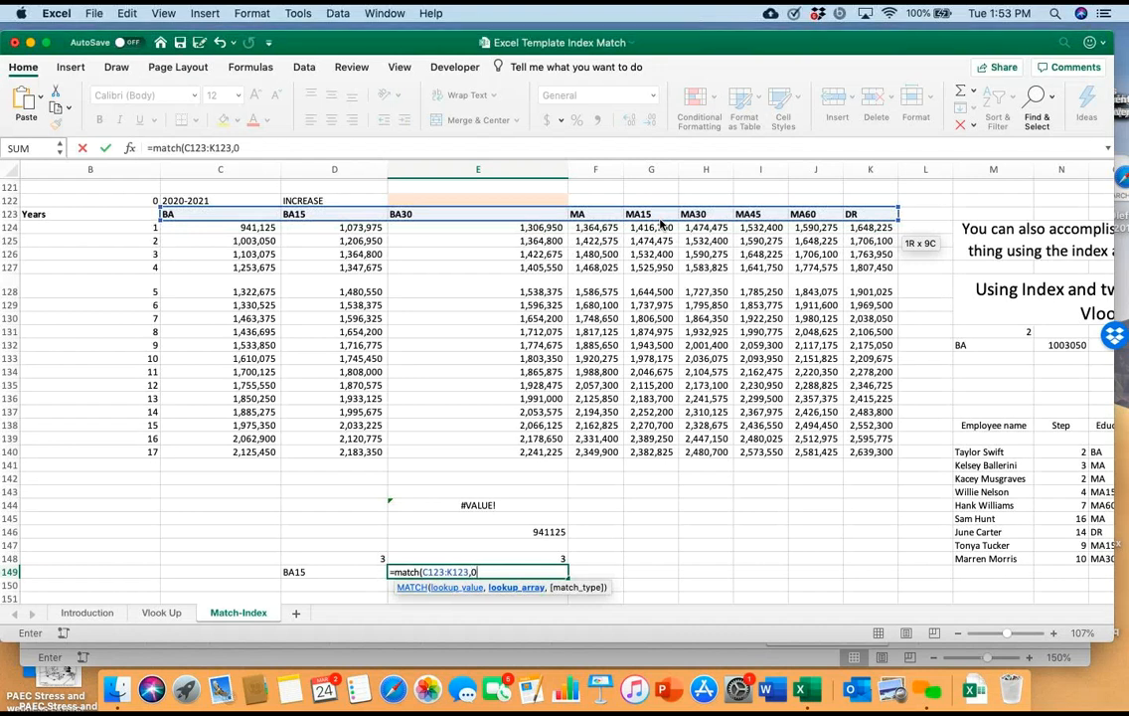
key(BackSpace)
key(BackSpace)
key(BackSpace)
key(BackSpace)
key(BackSpace)
key(BackSpace)
key(BackSpace)
key(BackSpace)
key(BackSpace)
key(BackSpace)
key(BackSpace)
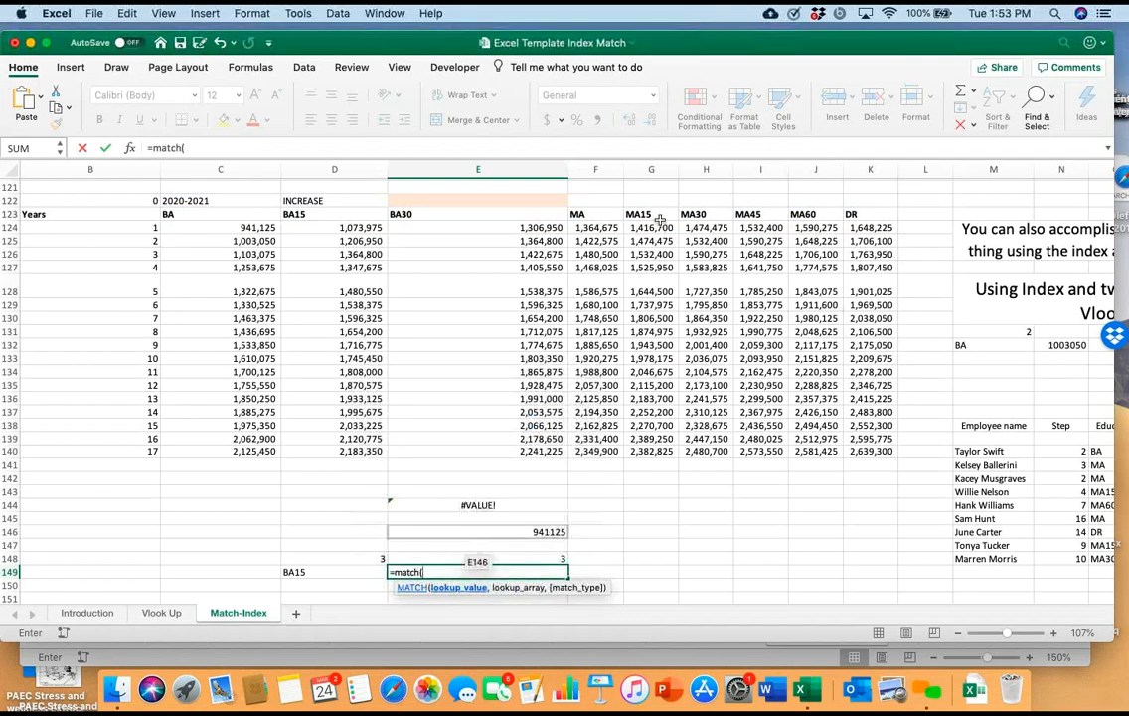
Complete the E149 MATCH formula with D149 as lookup value, C123:K123 as lookup array and 0 as match type
click(334, 571)
text(,)
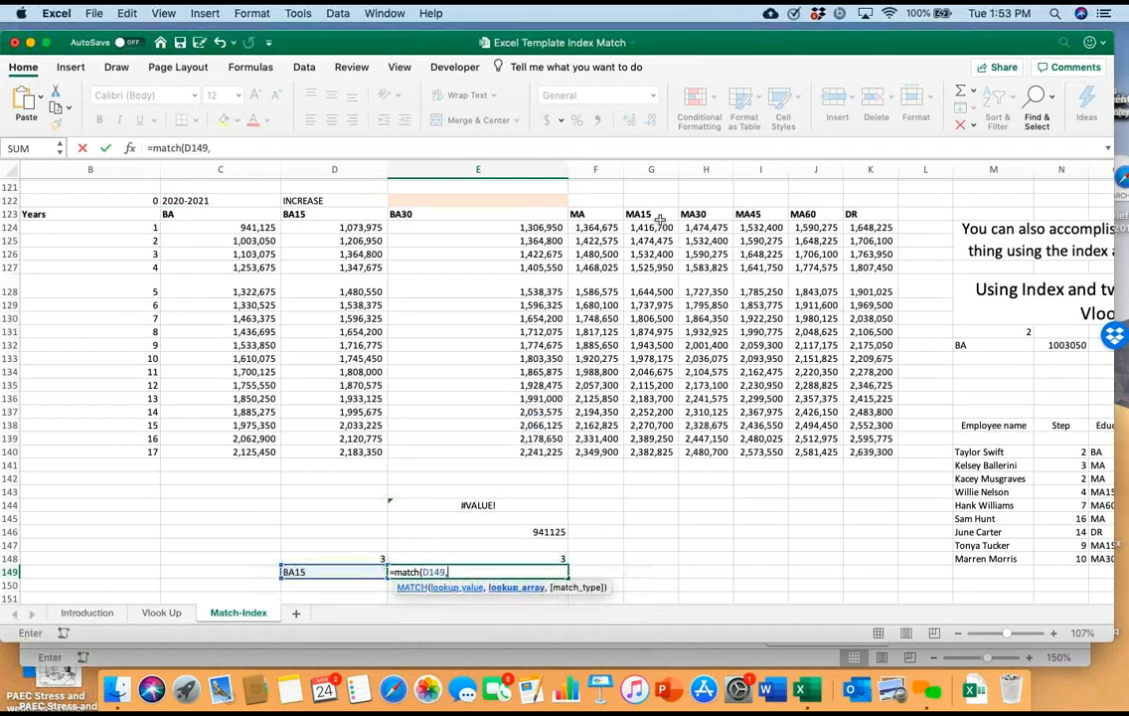
drag(220, 215, 895, 218)
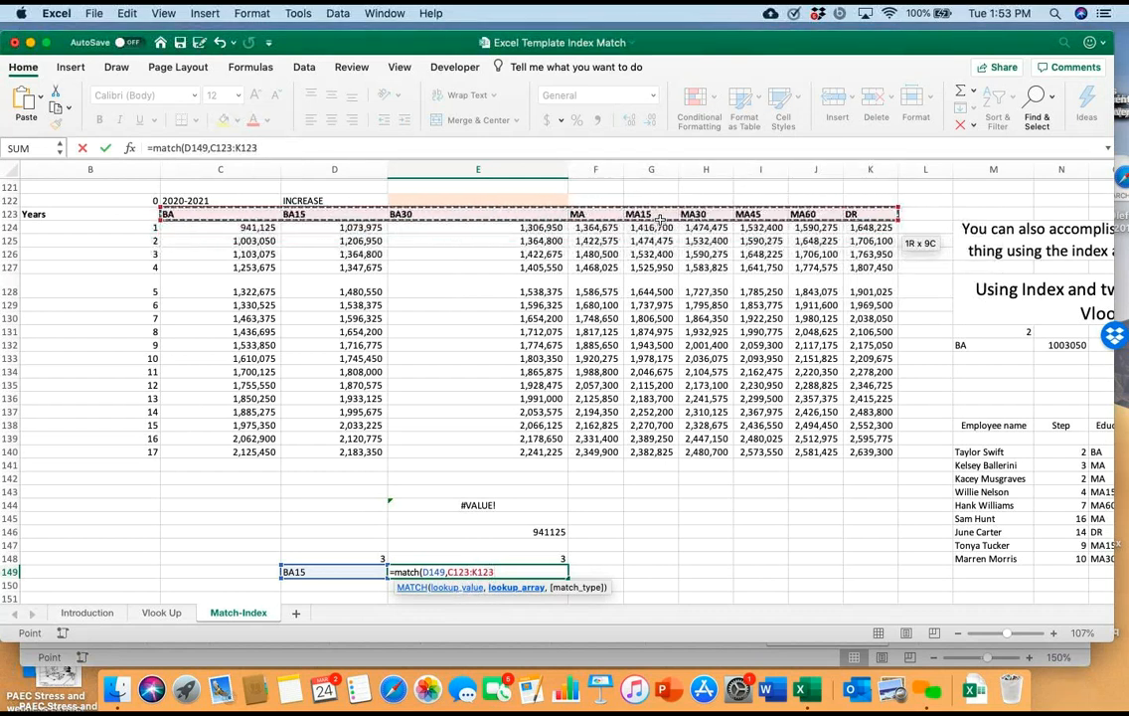
text(,0)
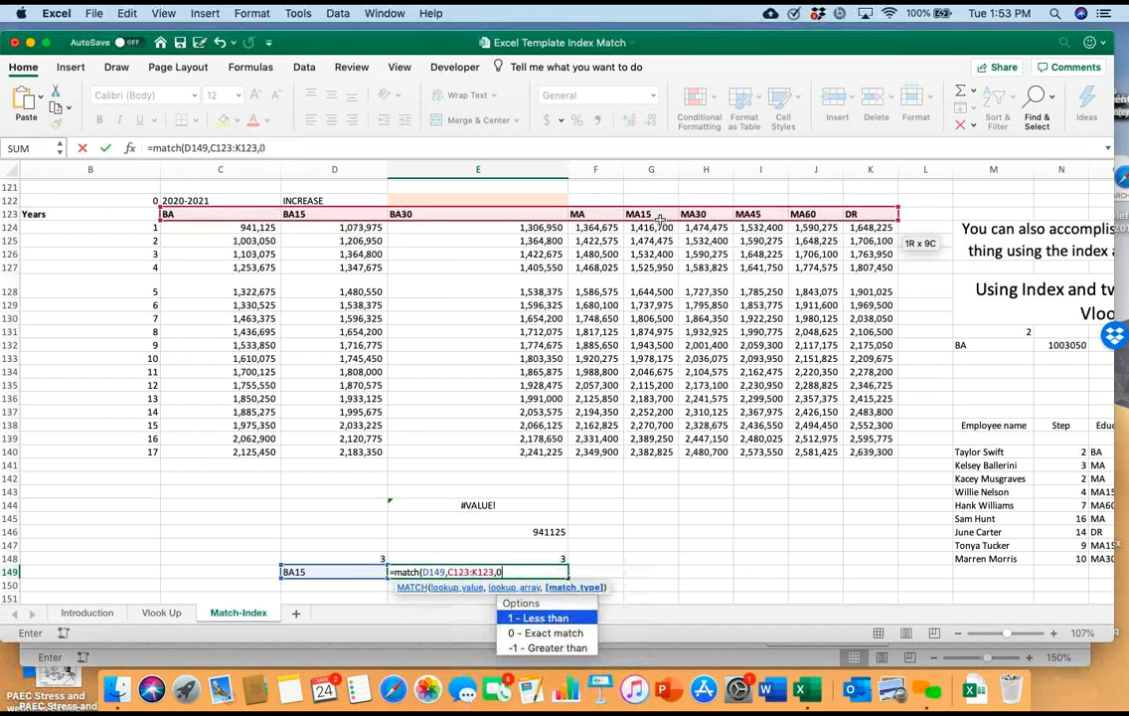
text())
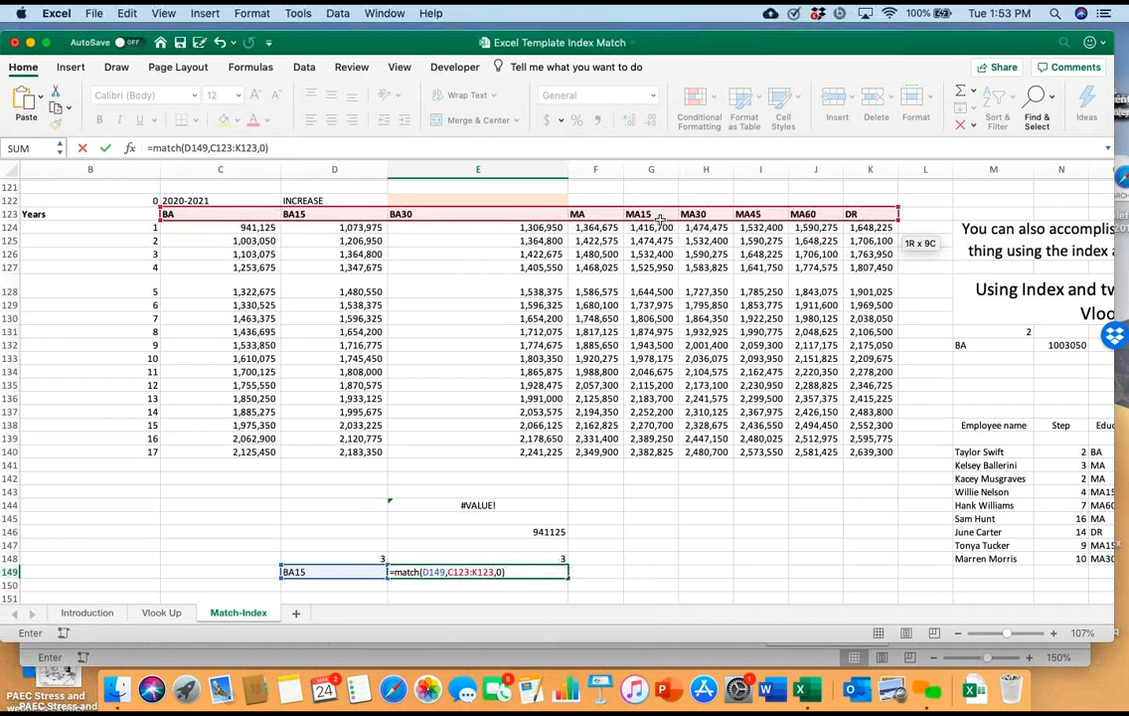
key(Return)
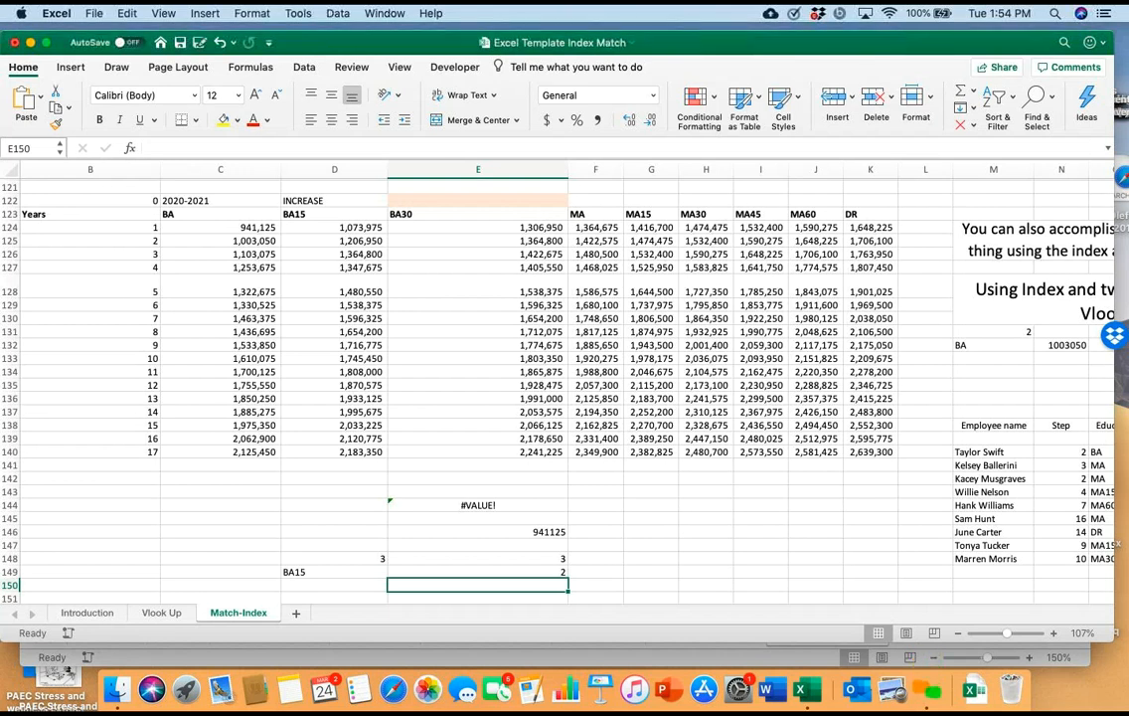
click(661, 224)
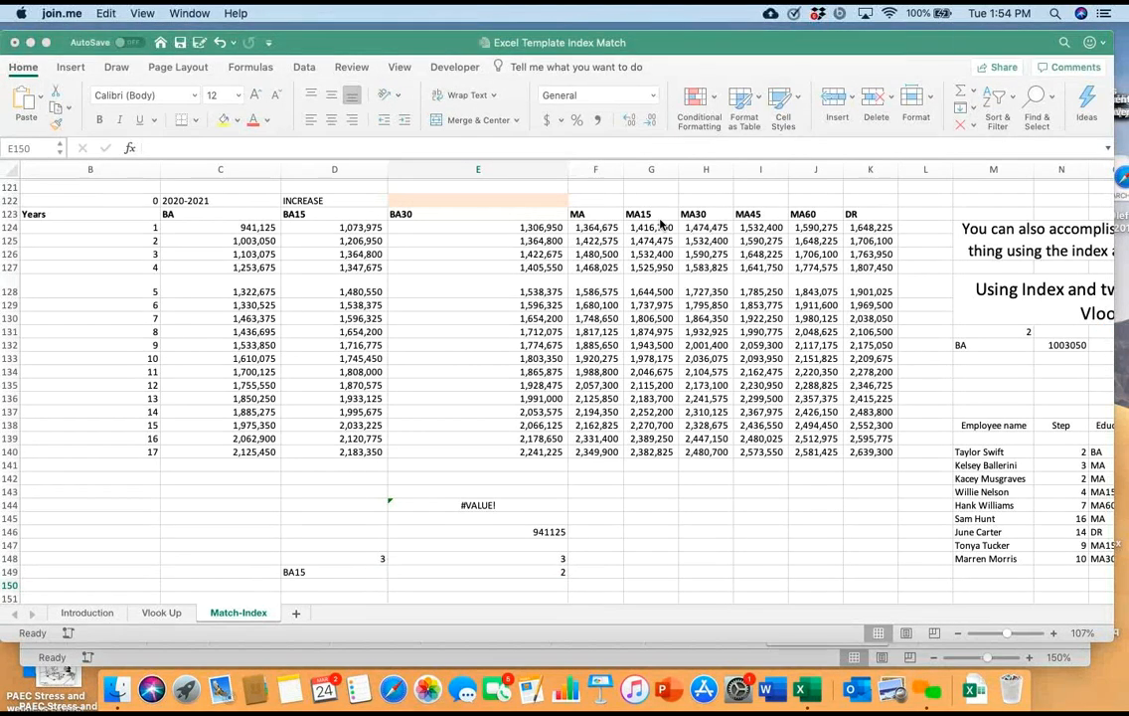